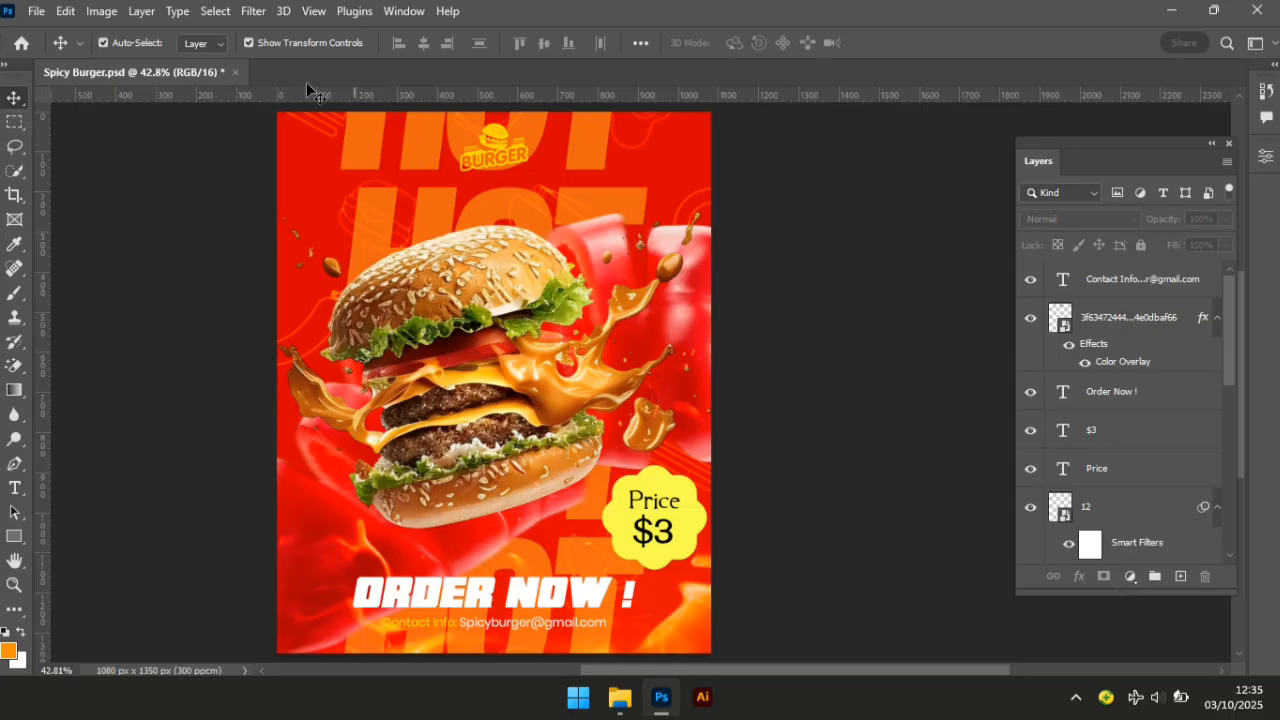
Create a 1080 × 1350 px document at 300 pixels/cm and dismiss the legacy New dialog.
{"action": "left_click", "coordinate": [38, 11]}
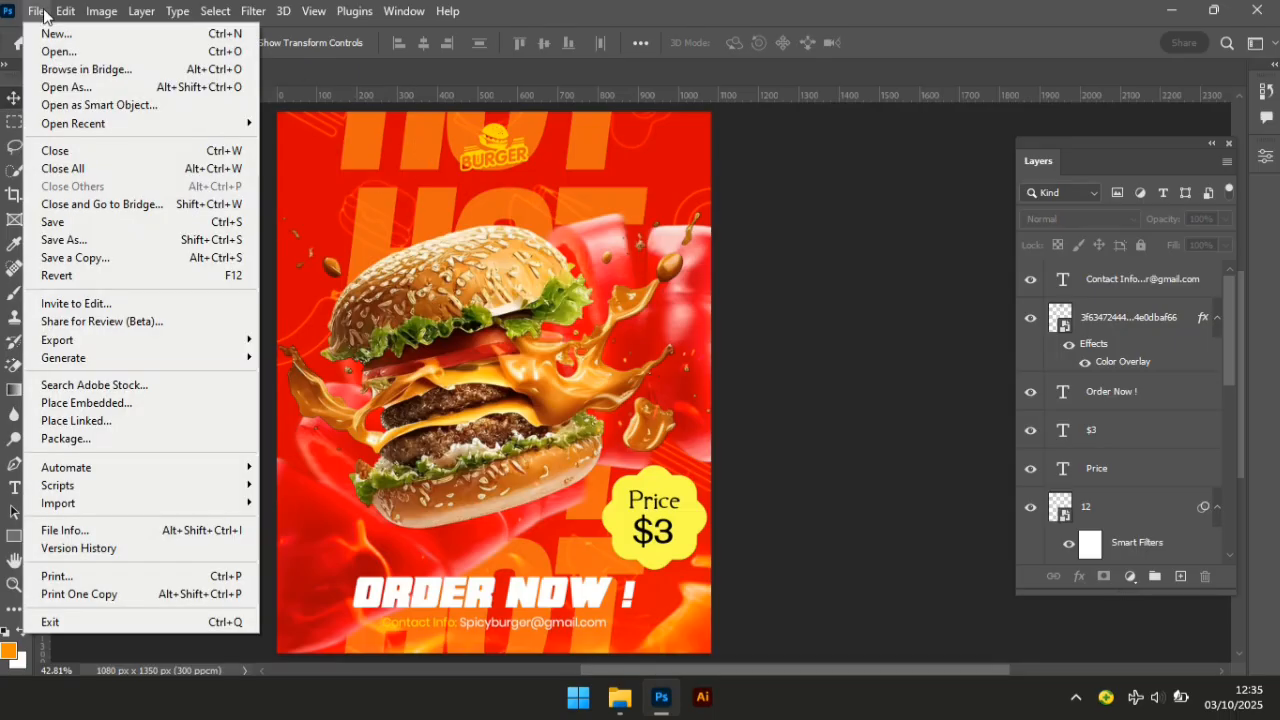
{"action": "left_click", "coordinate": [55, 36]}
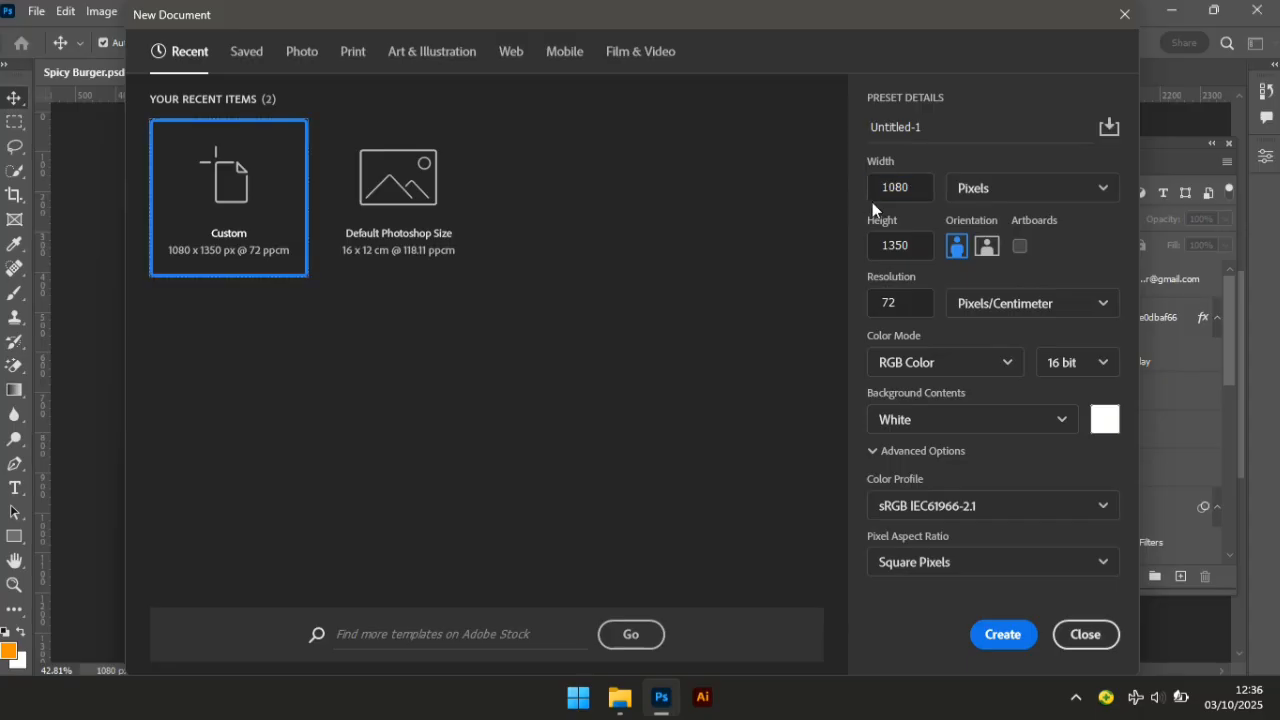
{"action": "left_click_drag", "start_coordinate": [913, 245], "coordinate": [813, 246]}
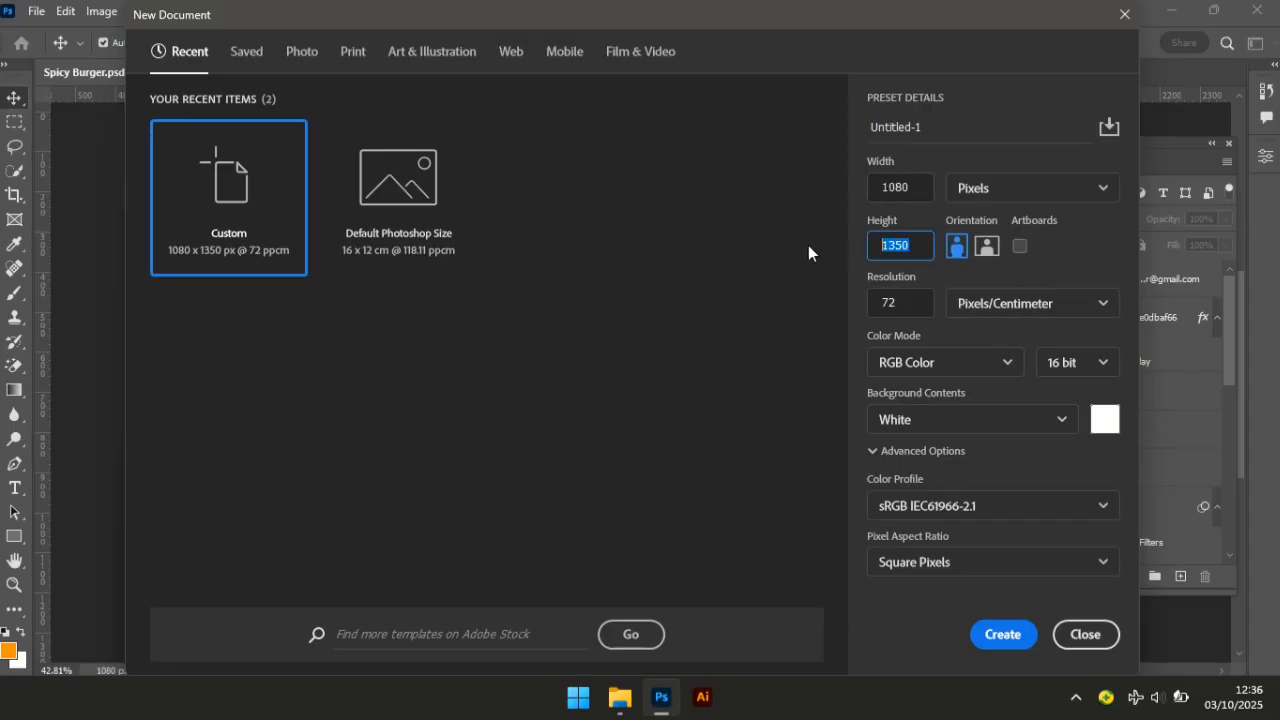
{"action": "key", "text": "Tab"}
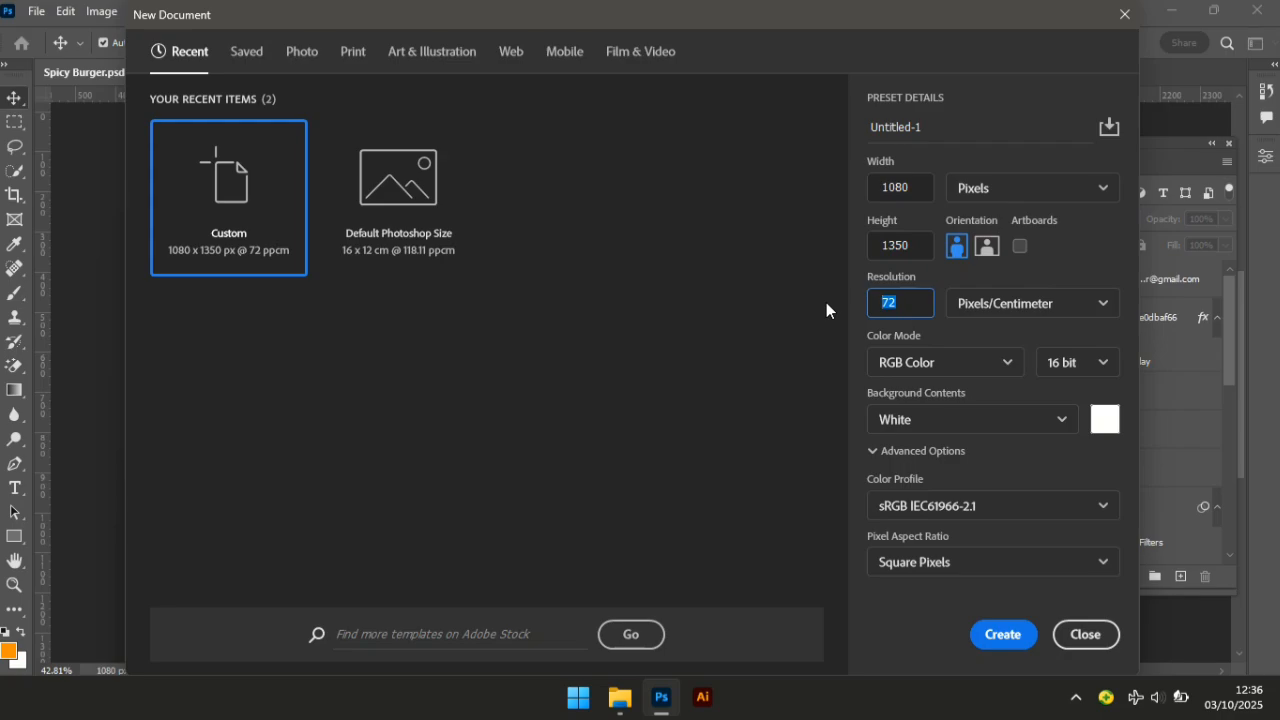
{"action": "type", "text": "300"}
{"action": "left_click", "coordinate": [1003, 634]}
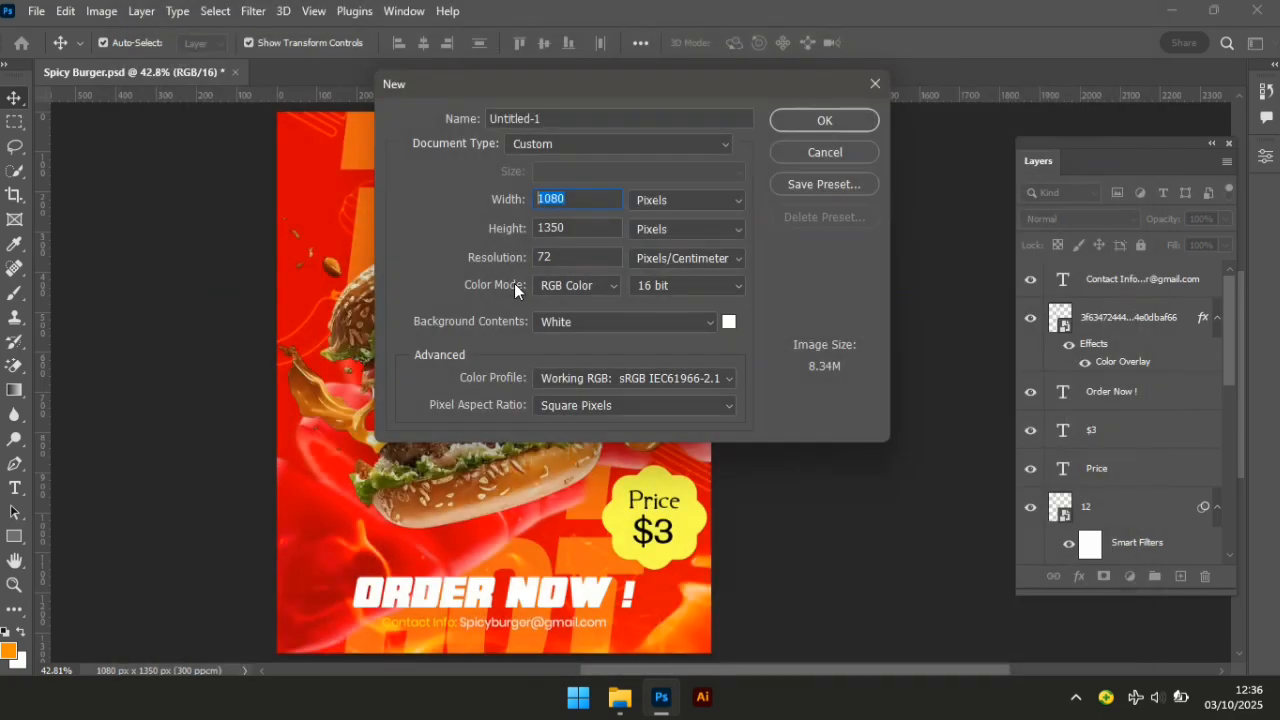
{"action": "left_click", "coordinate": [824, 151]}
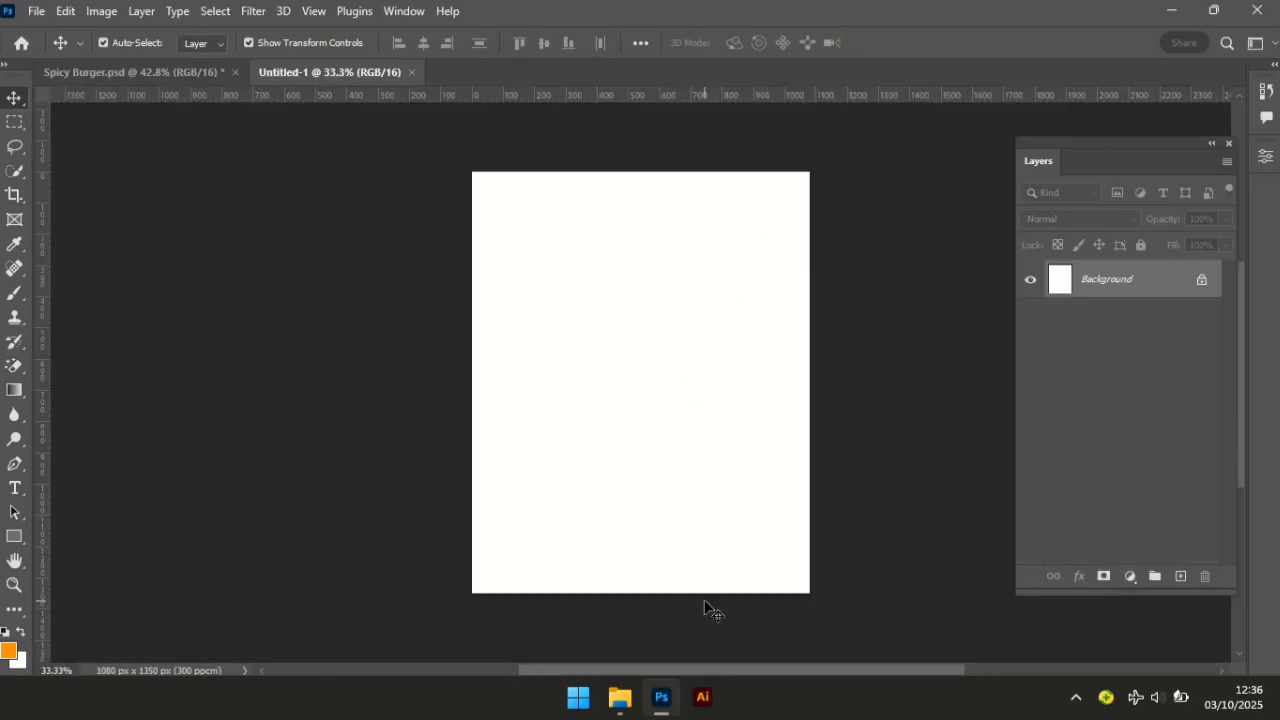
Add a dark red #7c0505 solid colour fill layer to the new document.
{"action": "key", "text": "ctrl+space"}
{"action": "left_click_drag", "start_coordinate": [742, 658], "coordinate": [813, 677]}
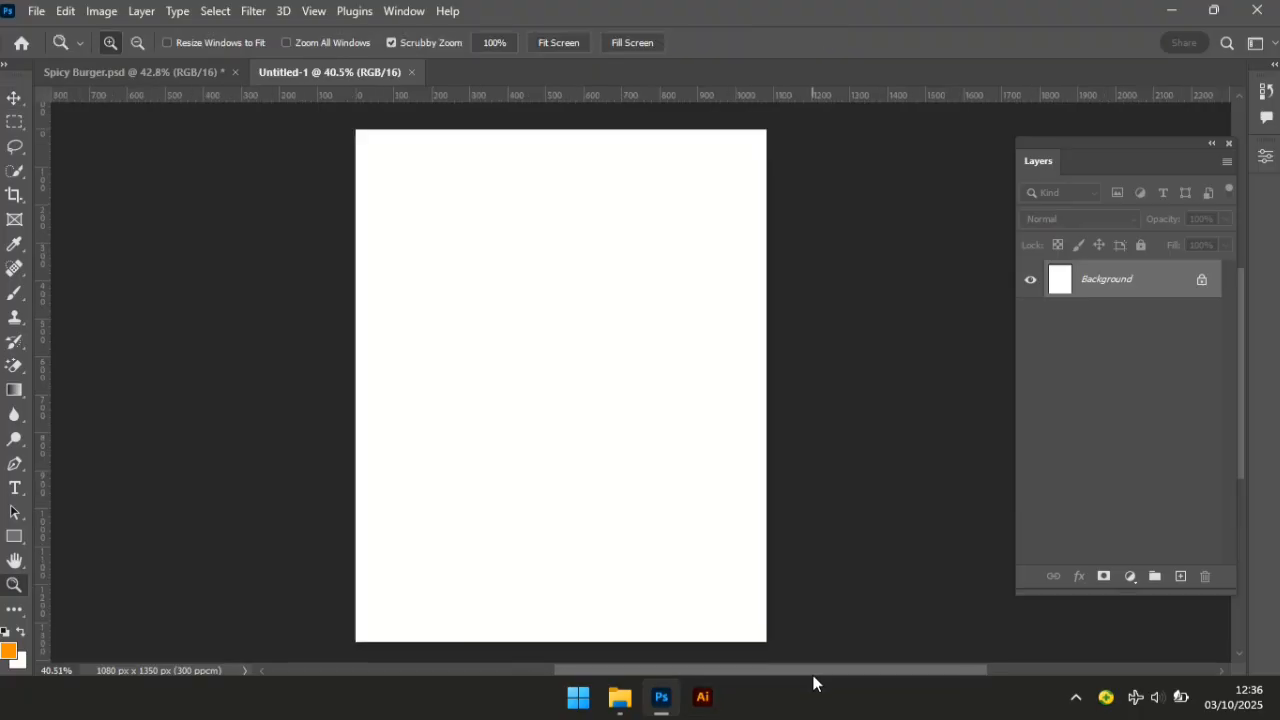
{"action": "key", "text": "v"}
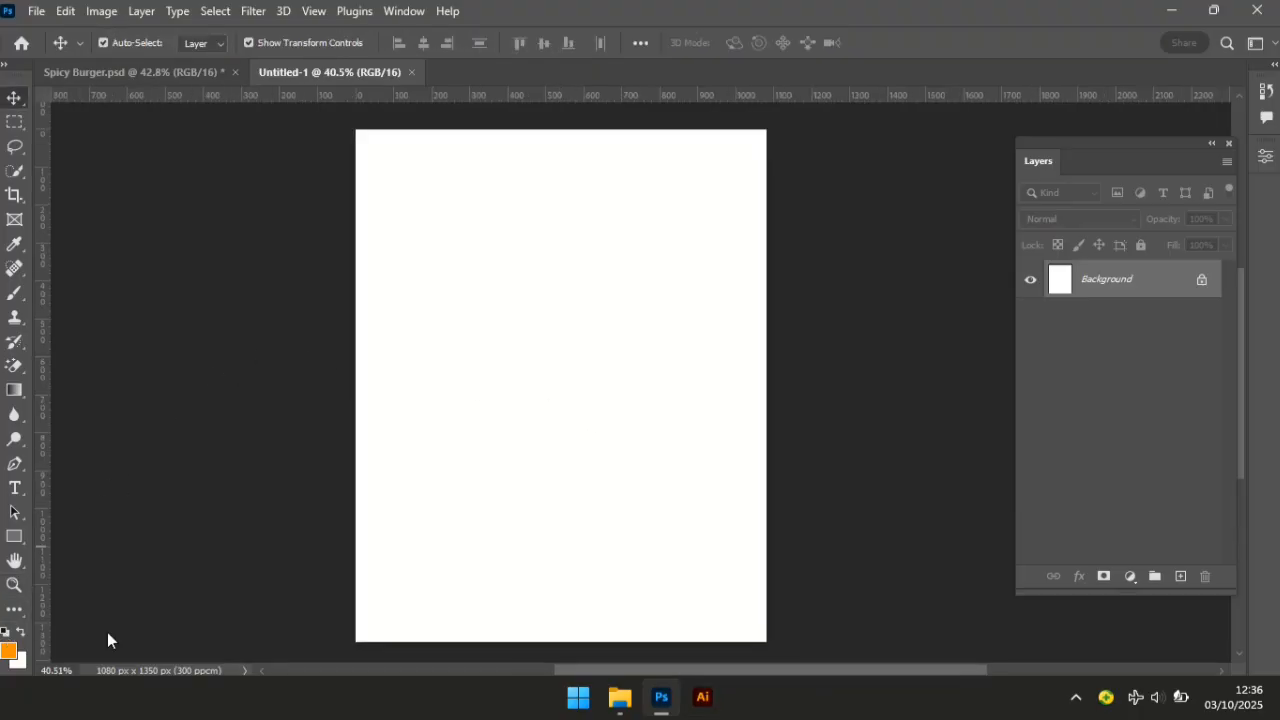
{"action": "key", "text": "d"}
{"action": "left_click", "coordinate": [1131, 579]}
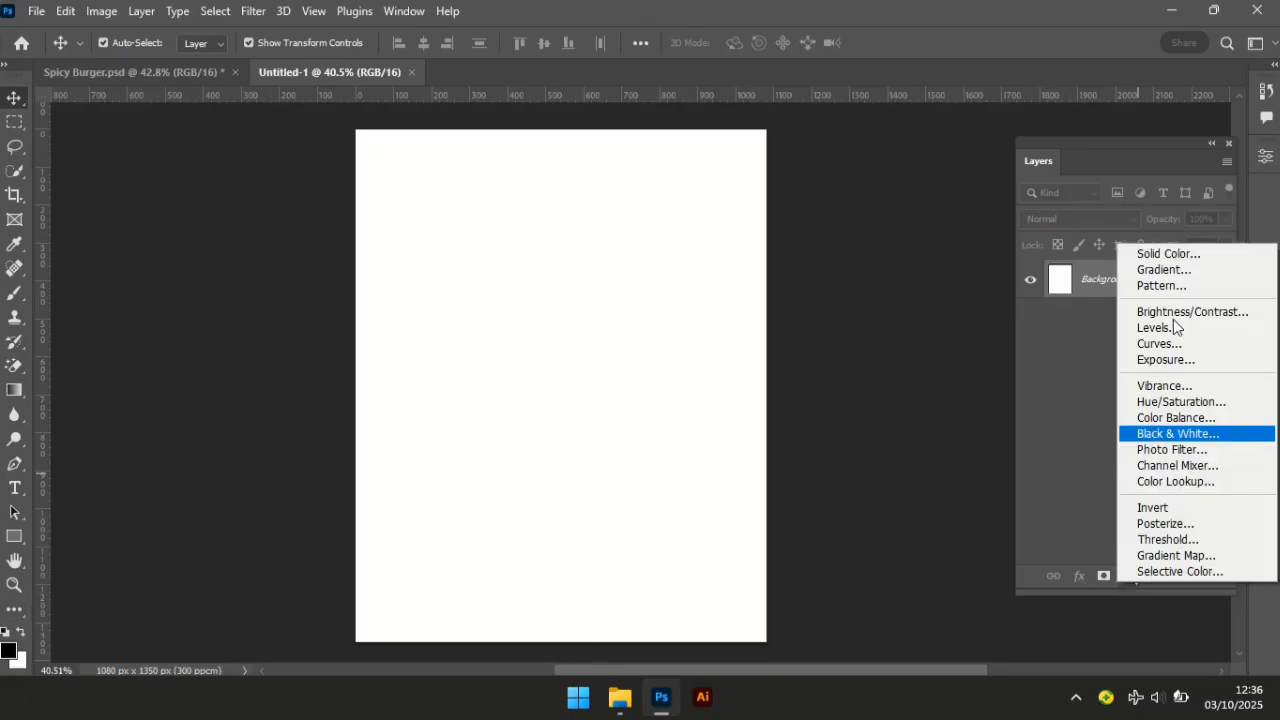
{"action": "left_click", "coordinate": [1177, 255]}
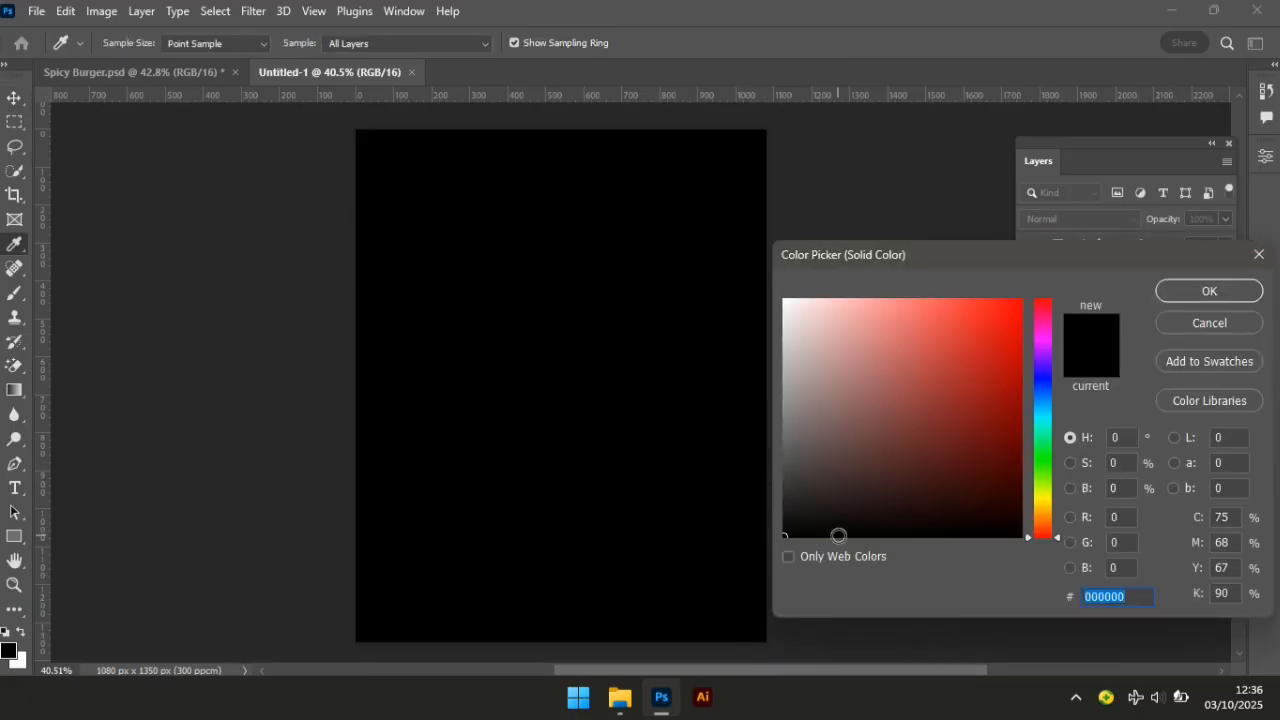
{"action": "type", "text": "7"}
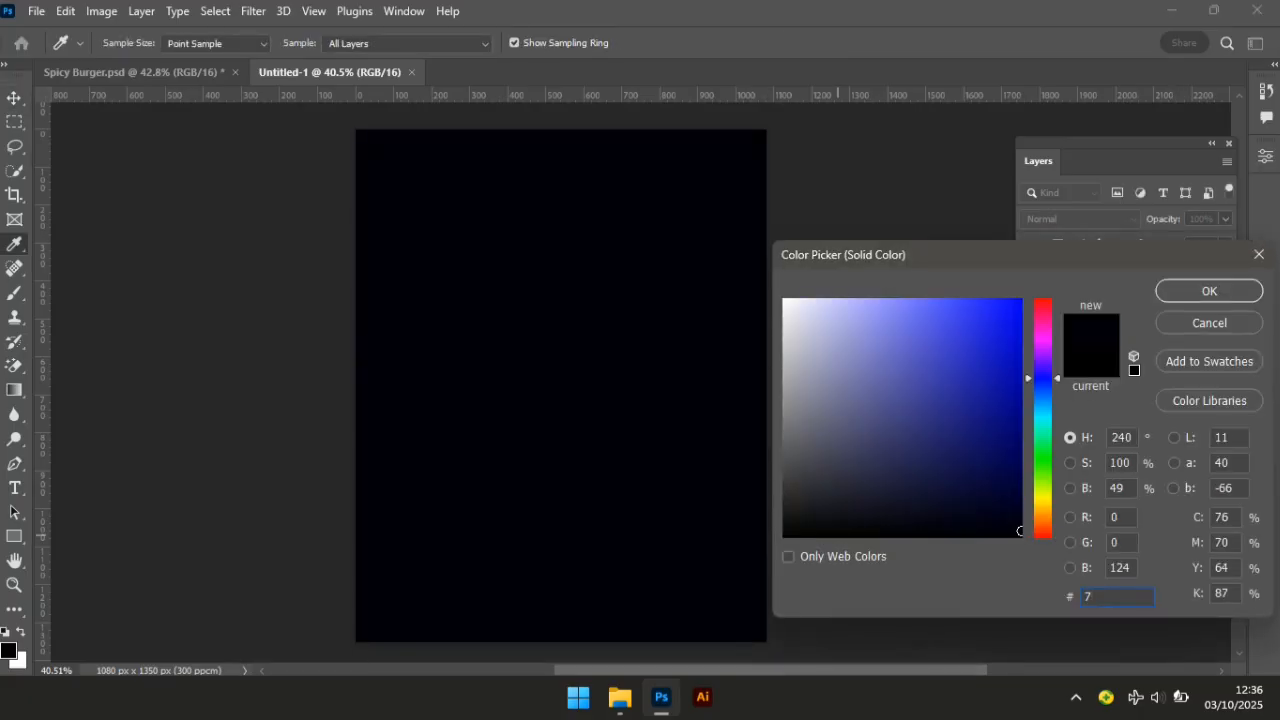
{"action": "type", "text": "c0505"}
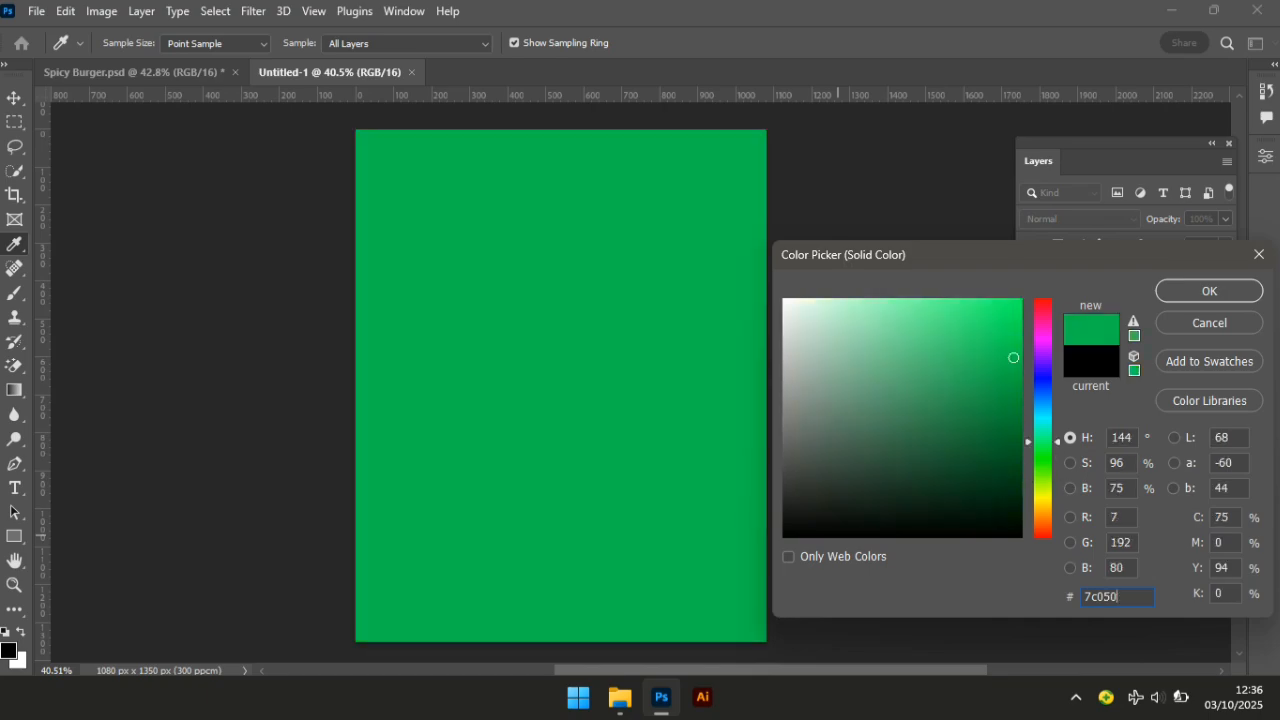
{"action": "left_click", "coordinate": [1228, 290]}
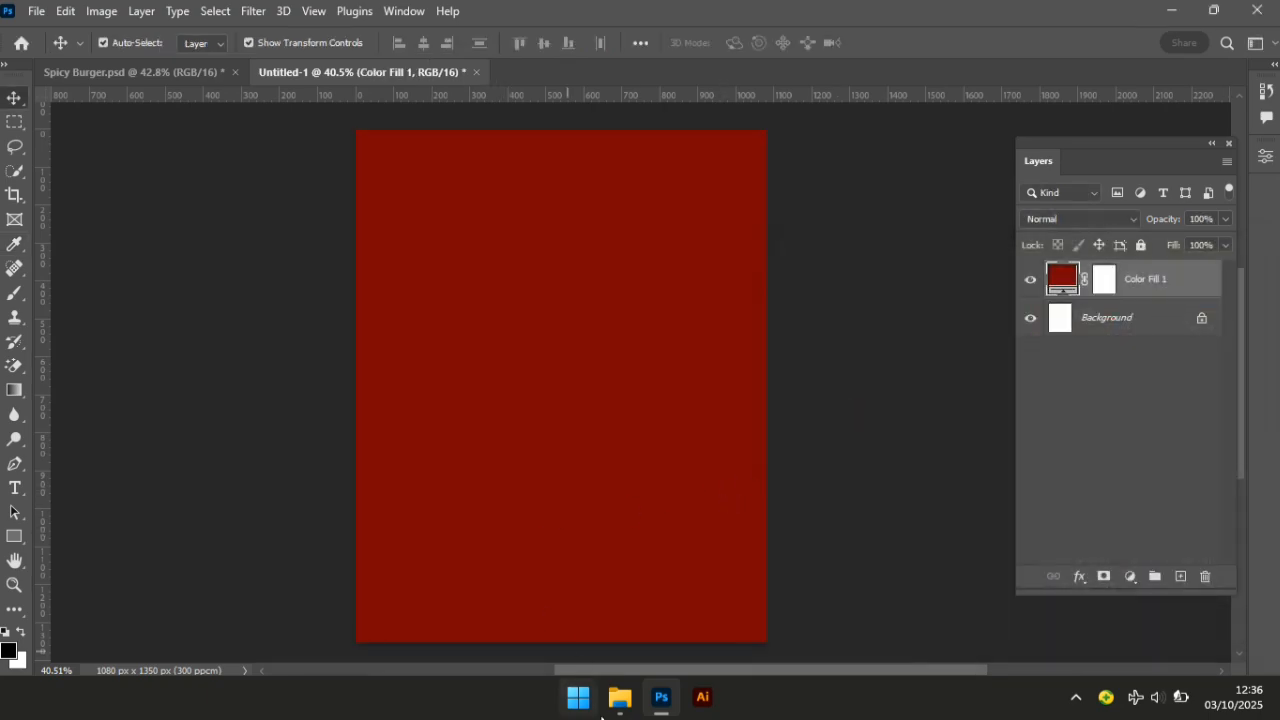
Drag the red food-pattern image from File Explorer onto the poster.
{"action": "left_click", "coordinate": [620, 697]}
{"action": "left_click", "coordinate": [610, 203]}
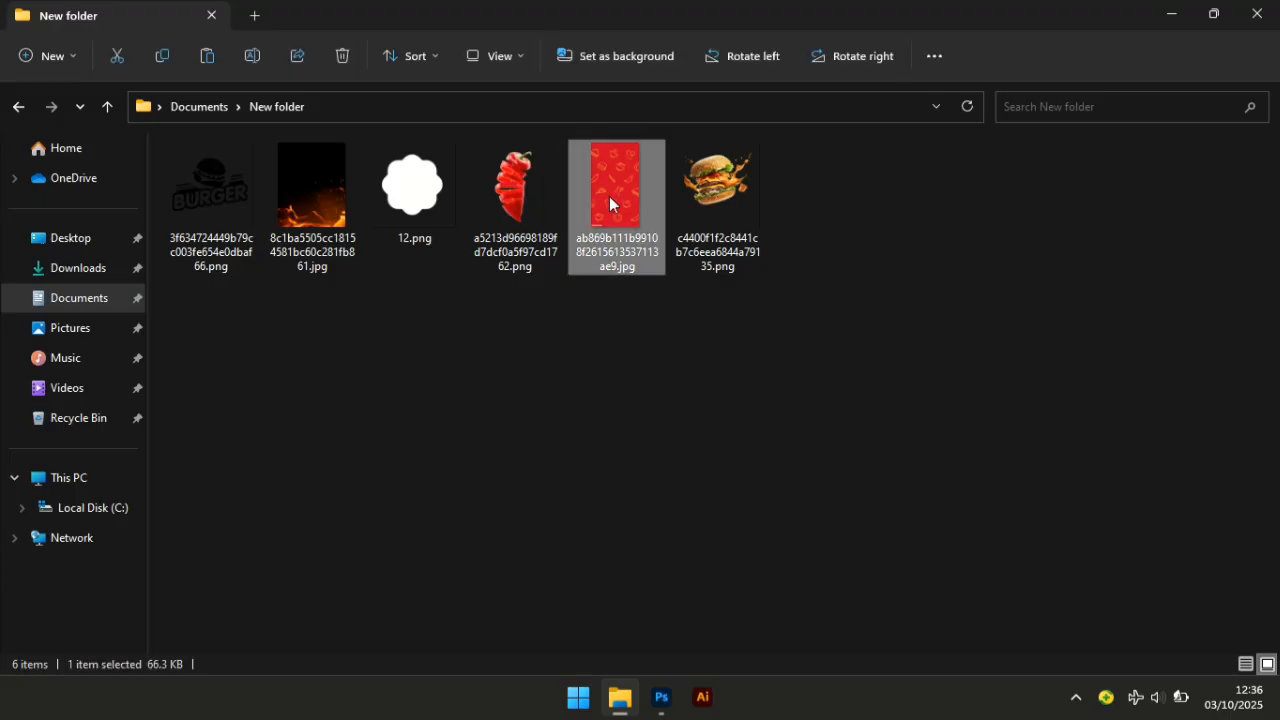
{"action": "mouse_move", "coordinate": [656, 703]}
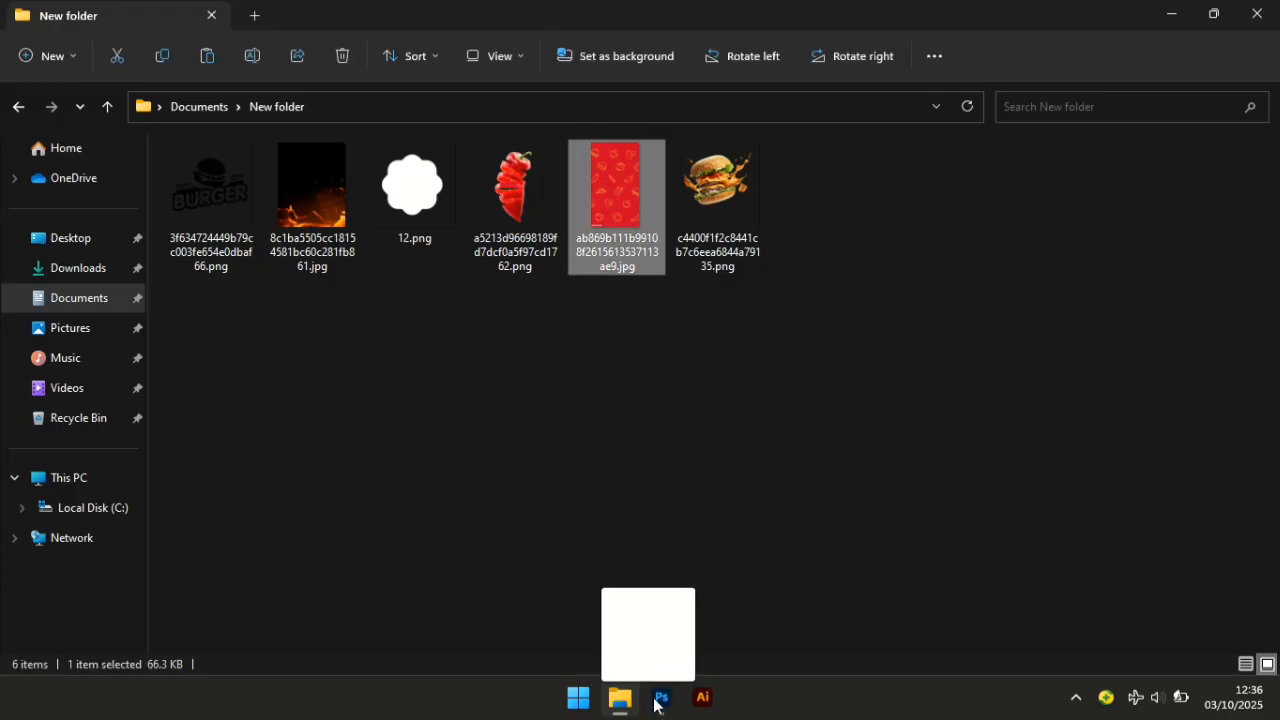
{"action": "left_click_drag", "start_coordinate": [658, 705], "coordinate": [549, 397]}
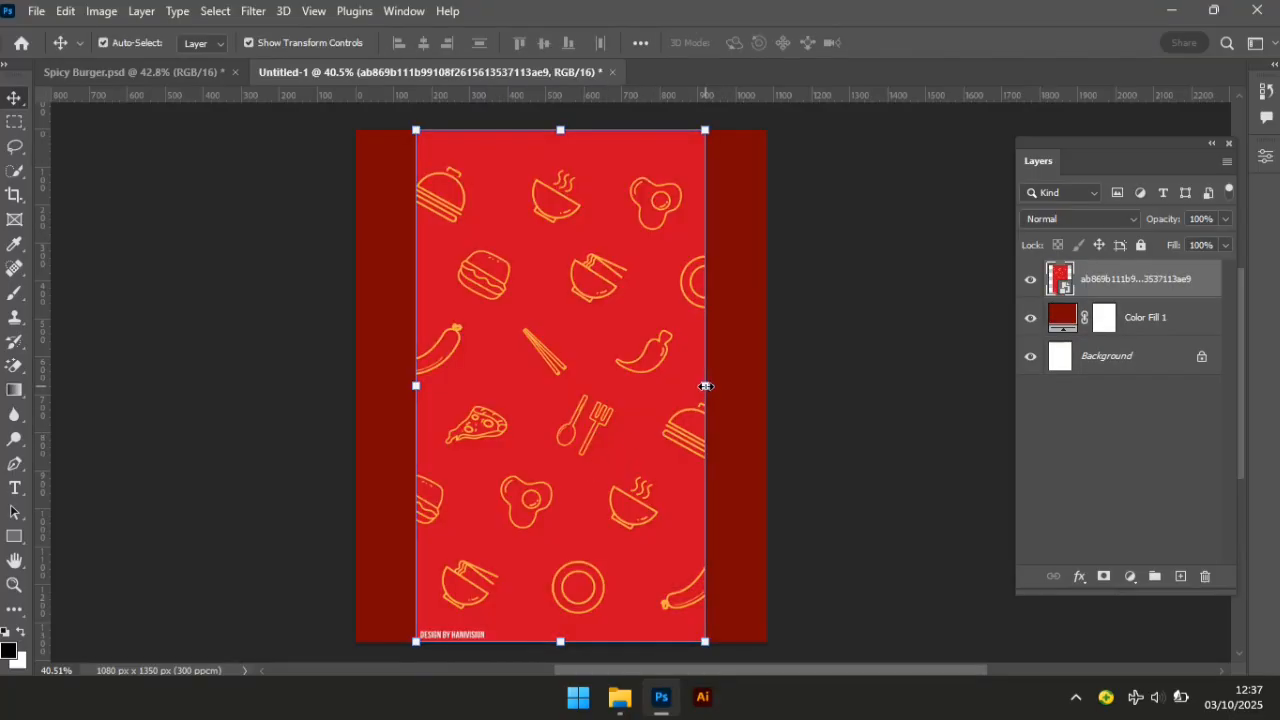
Stretch the placed pattern sideways to cover the full canvas width and commit it.
{"action": "left_click_drag", "start_coordinate": [704, 386], "coordinate": [771, 397]}
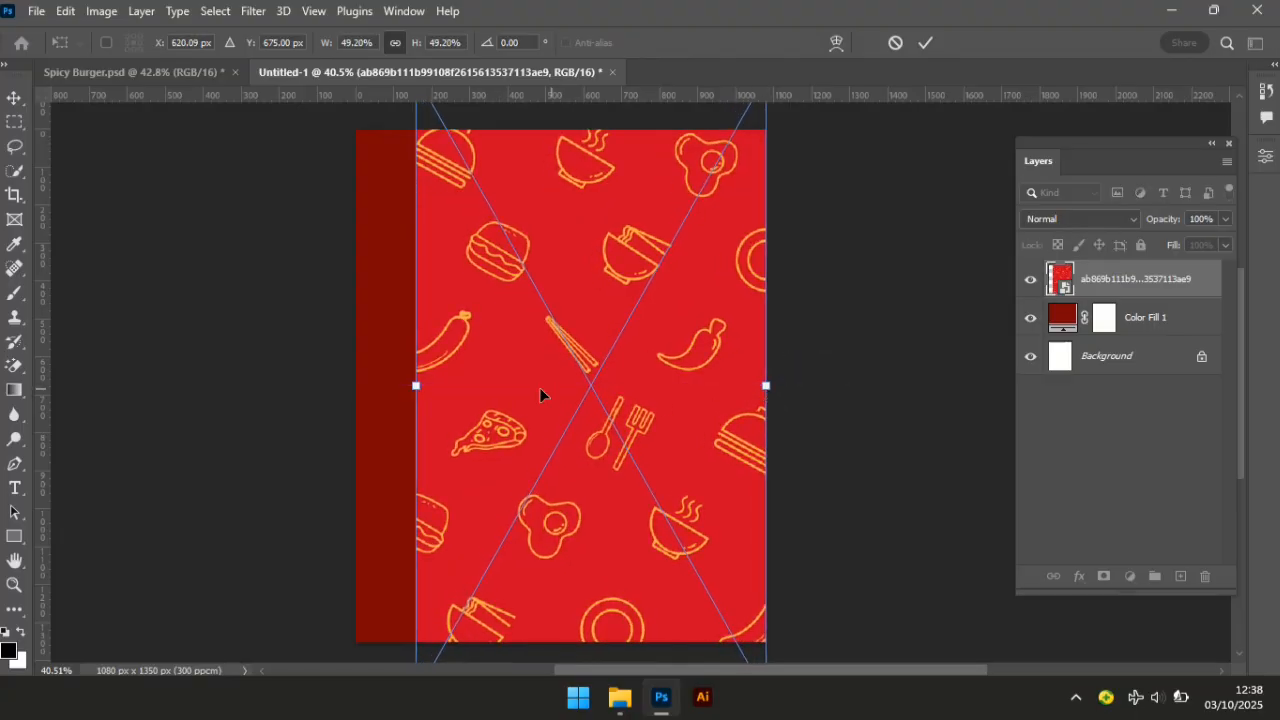
{"action": "left_click_drag", "start_coordinate": [418, 388], "coordinate": [360, 389]}
{"action": "key", "text": "Return"}
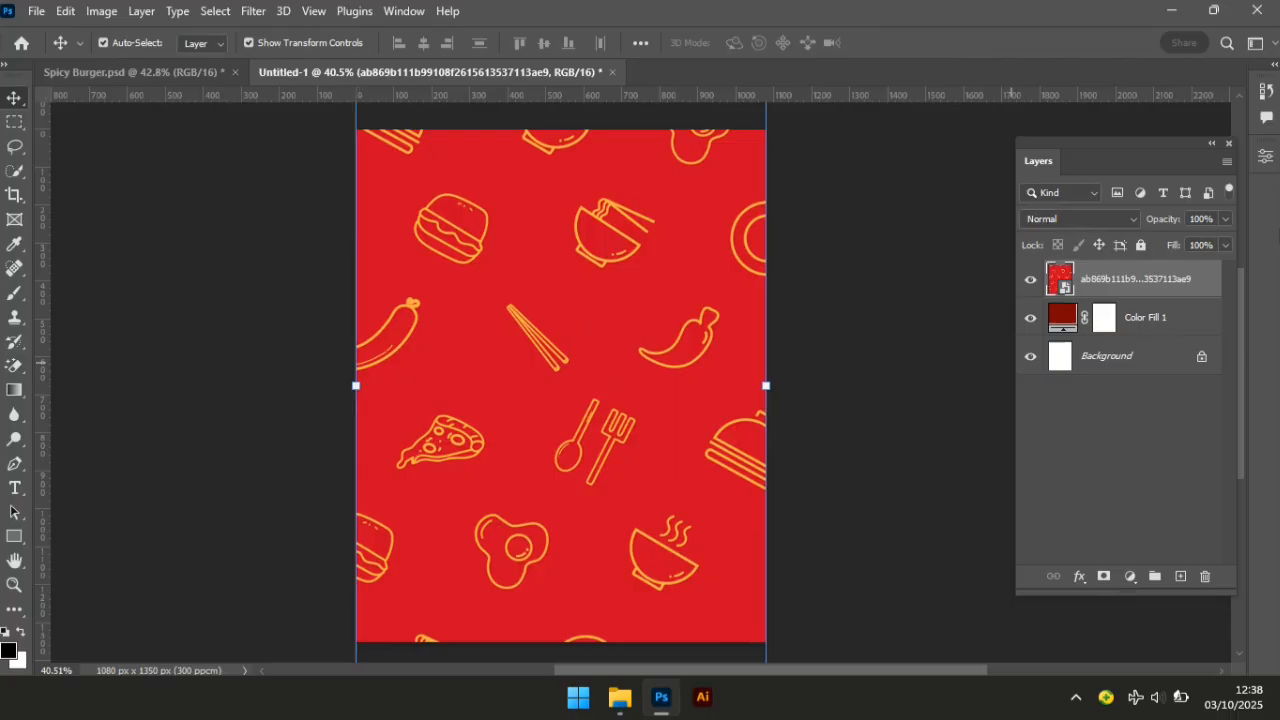
{"action": "left_click", "coordinate": [1131, 218]}
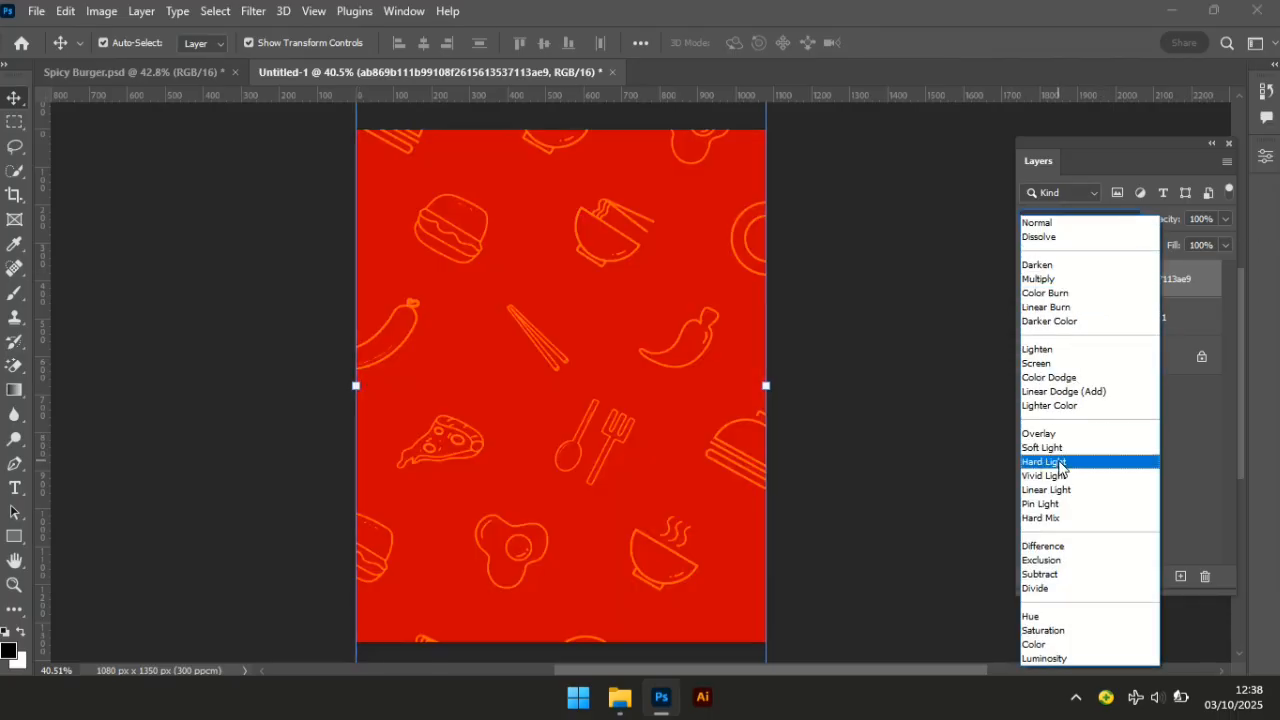
Set the pattern layer to Hard Light and apply a 2.5-pixel Gaussian blur.
{"action": "left_click", "coordinate": [1060, 465]}
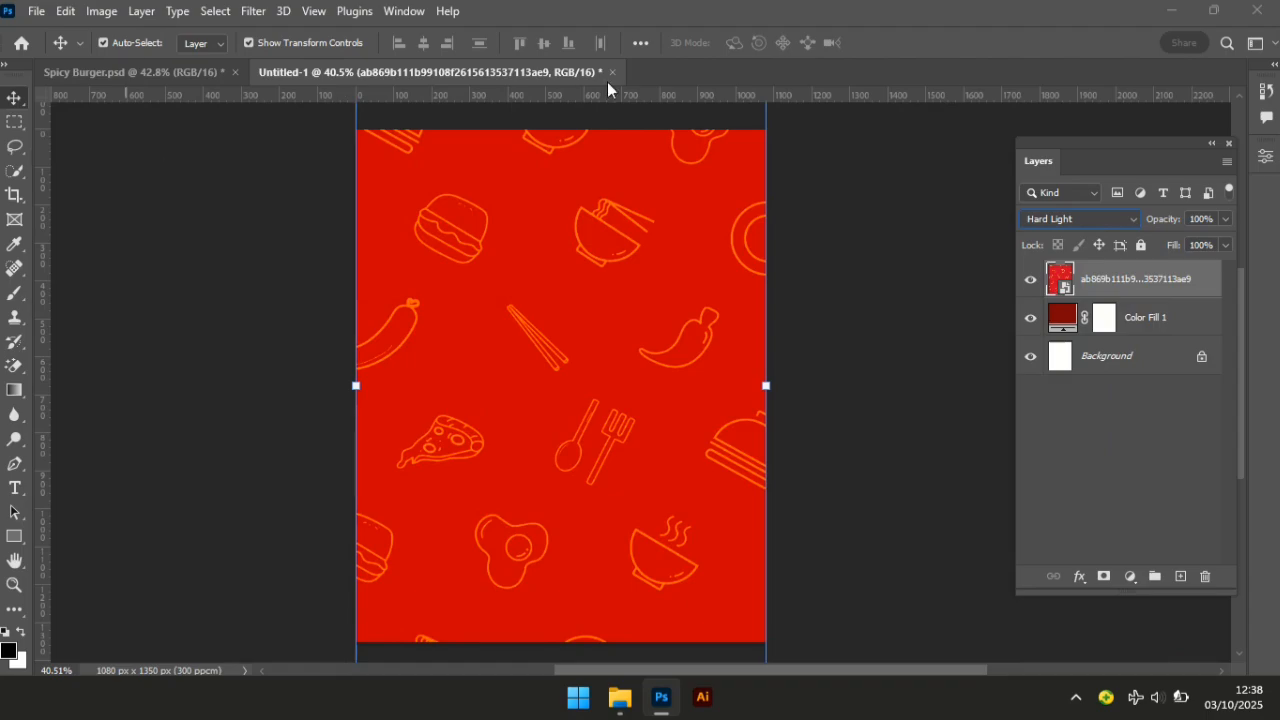
{"action": "left_click", "coordinate": [252, 11]}
{"action": "mouse_move", "coordinate": [300, 253]}
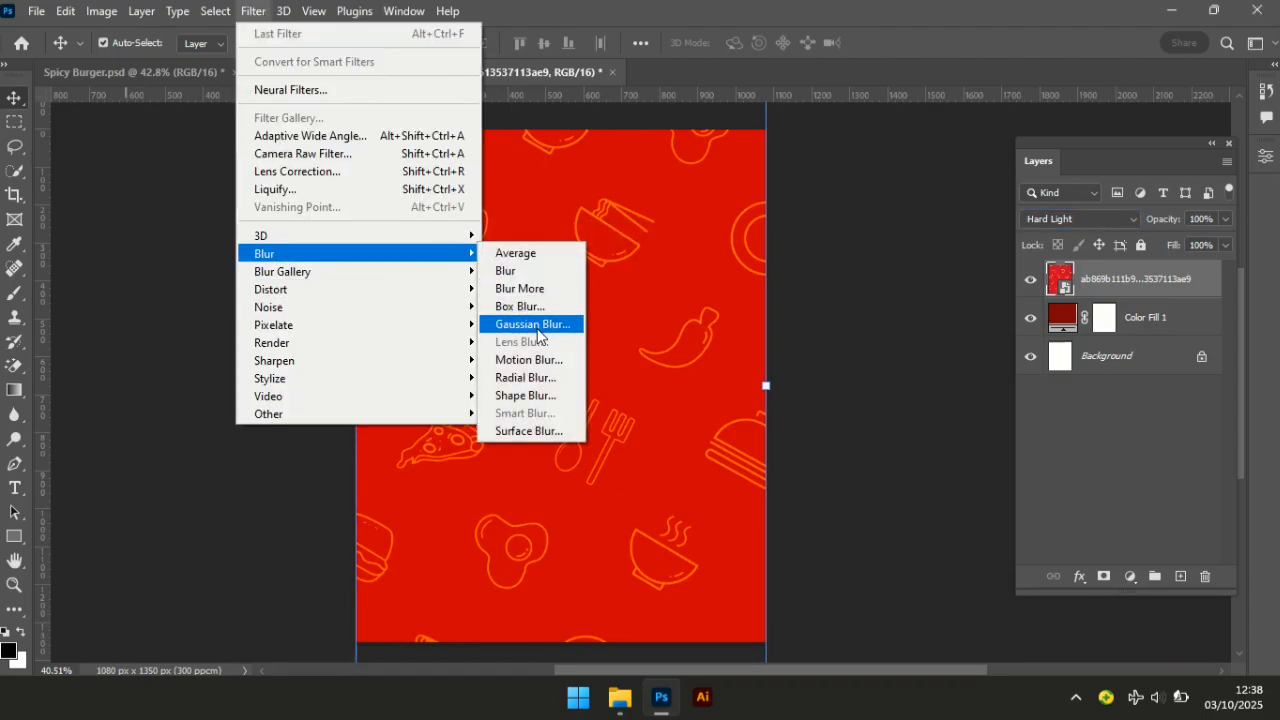
{"action": "left_click", "coordinate": [537, 324]}
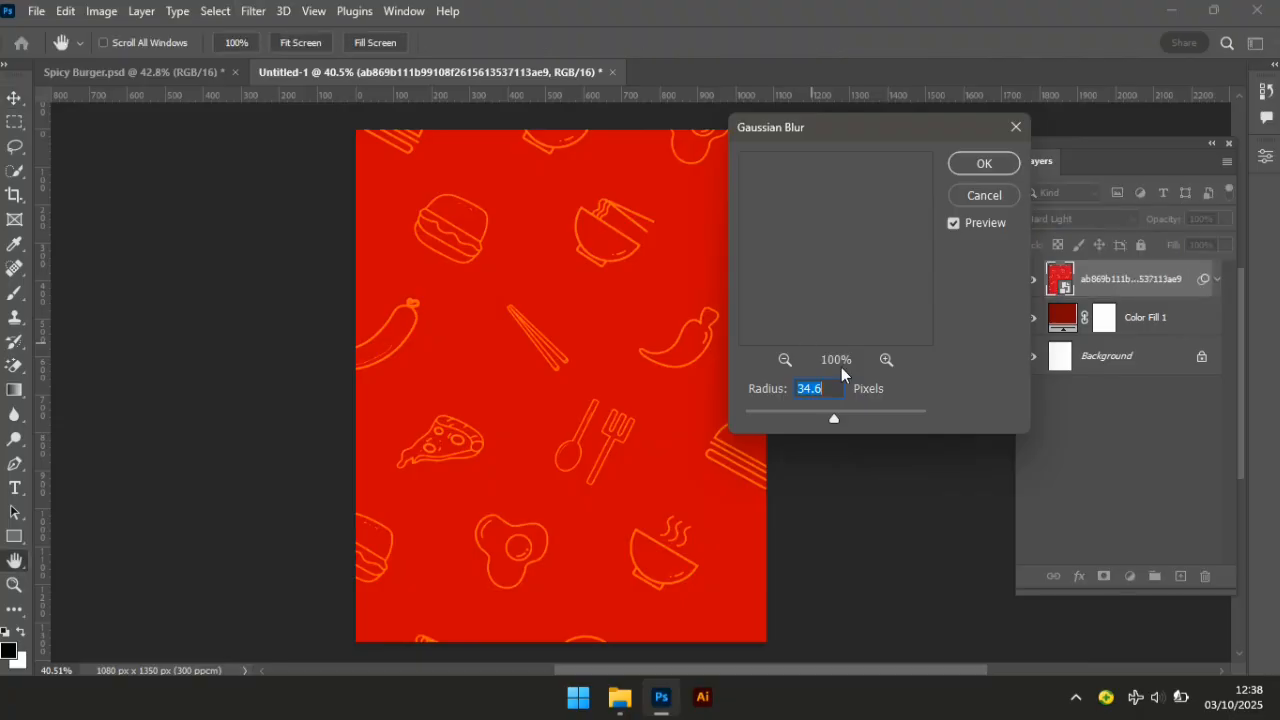
{"action": "type", "text": "2.5"}
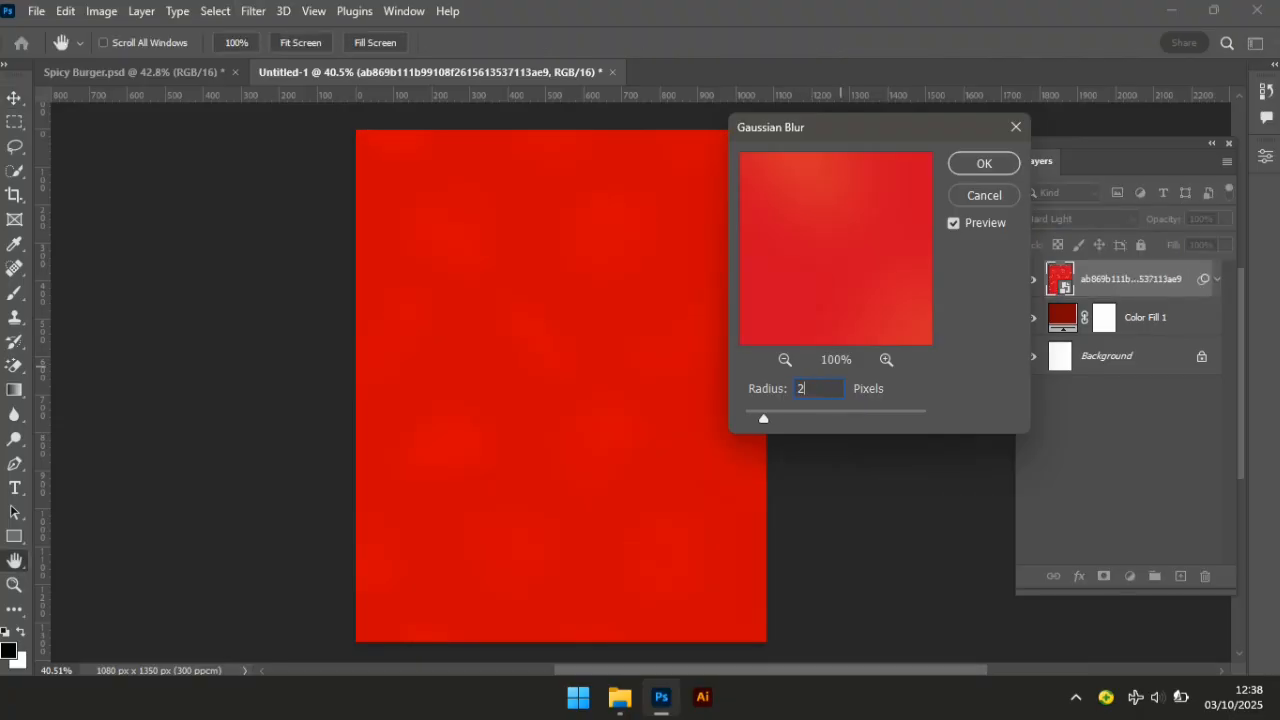
{"action": "left_click", "coordinate": [998, 164]}
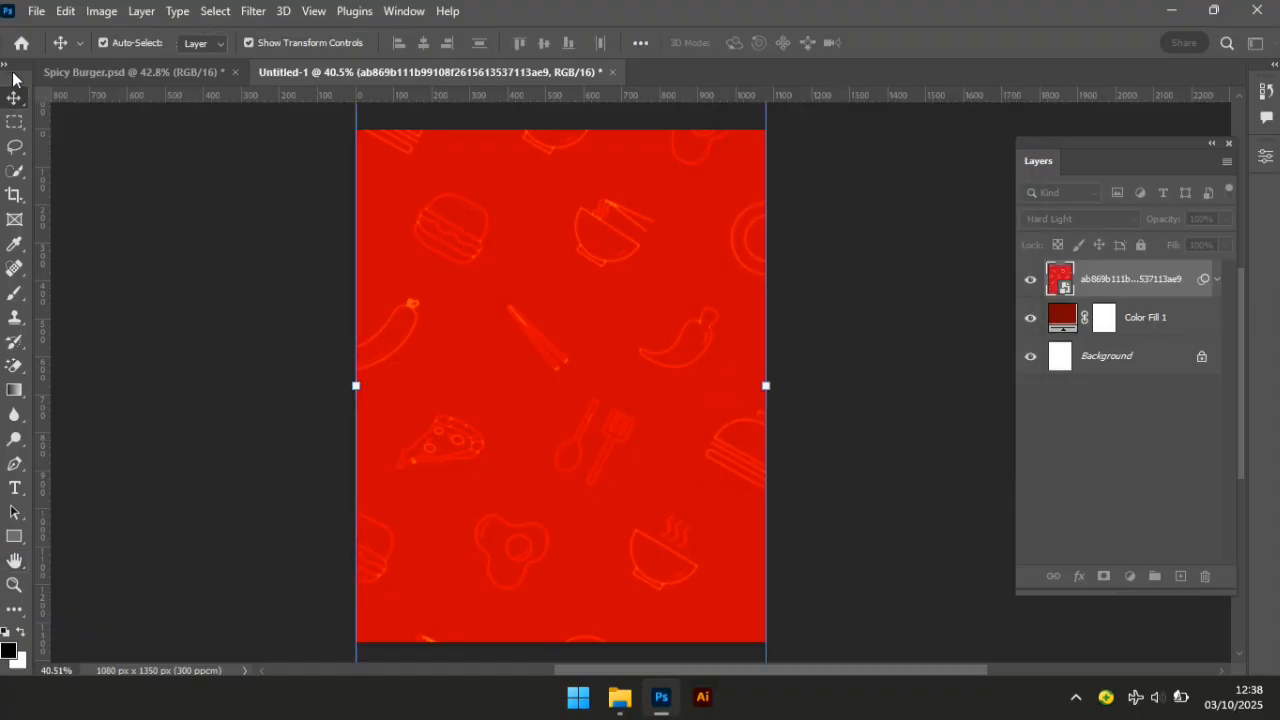
Raise the pattern's contrast to 40 with Brightness/Contrast, then deselect the layer.
{"action": "left_click", "coordinate": [101, 12]}
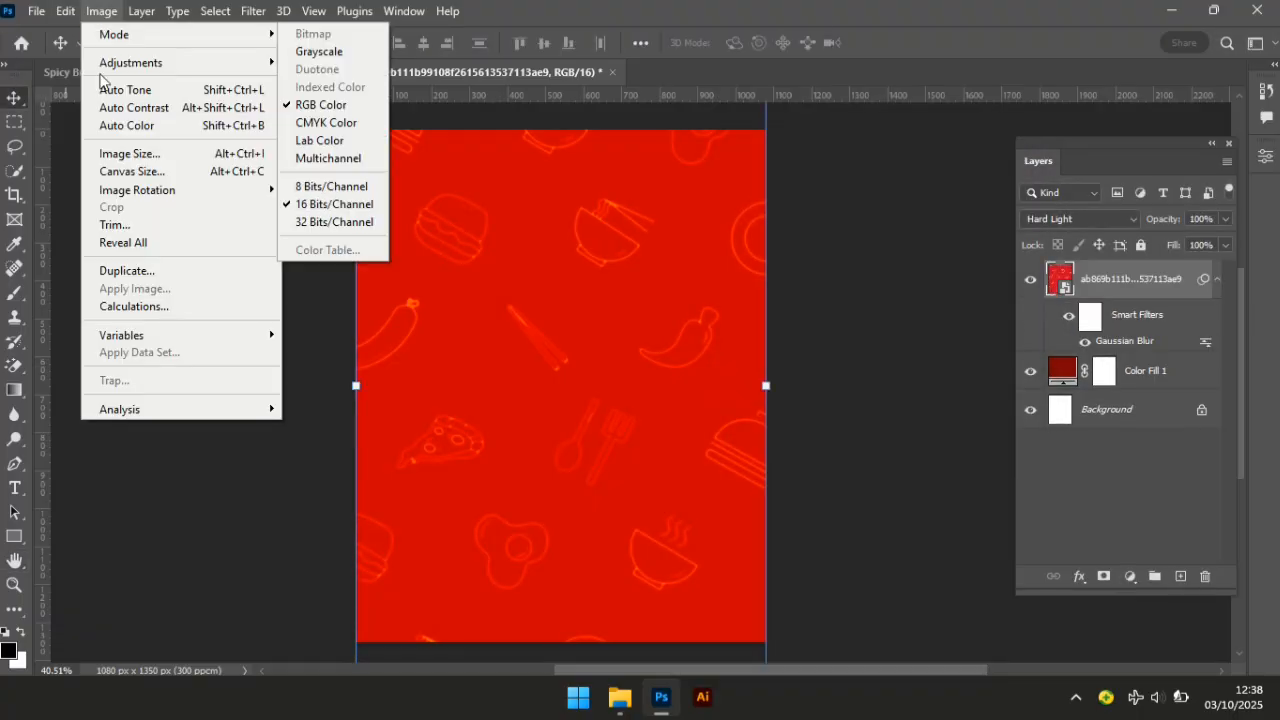
{"action": "mouse_move", "coordinate": [253, 64]}
{"action": "left_click", "coordinate": [331, 62]}
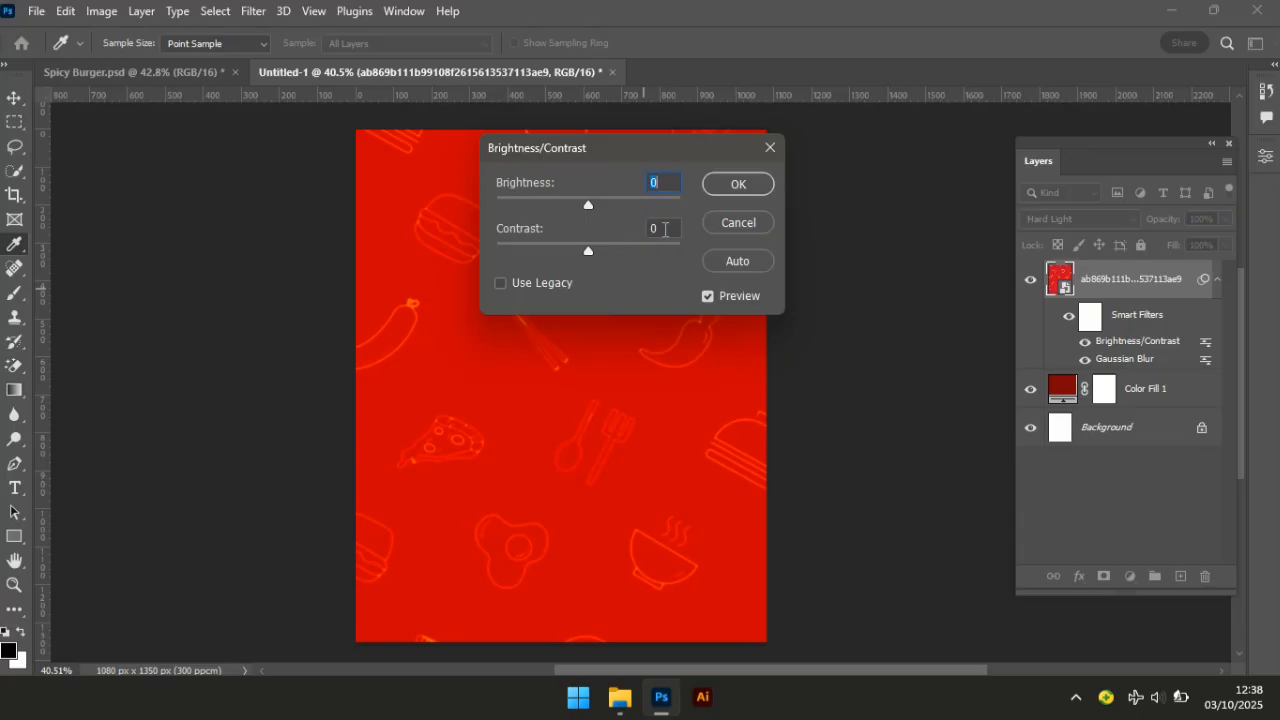
{"action": "left_click", "coordinate": [665, 228]}
{"action": "type", "text": "40"}
{"action": "key", "text": "Return"}
{"action": "key", "text": "v"}
{"action": "left_click", "coordinate": [909, 380]}
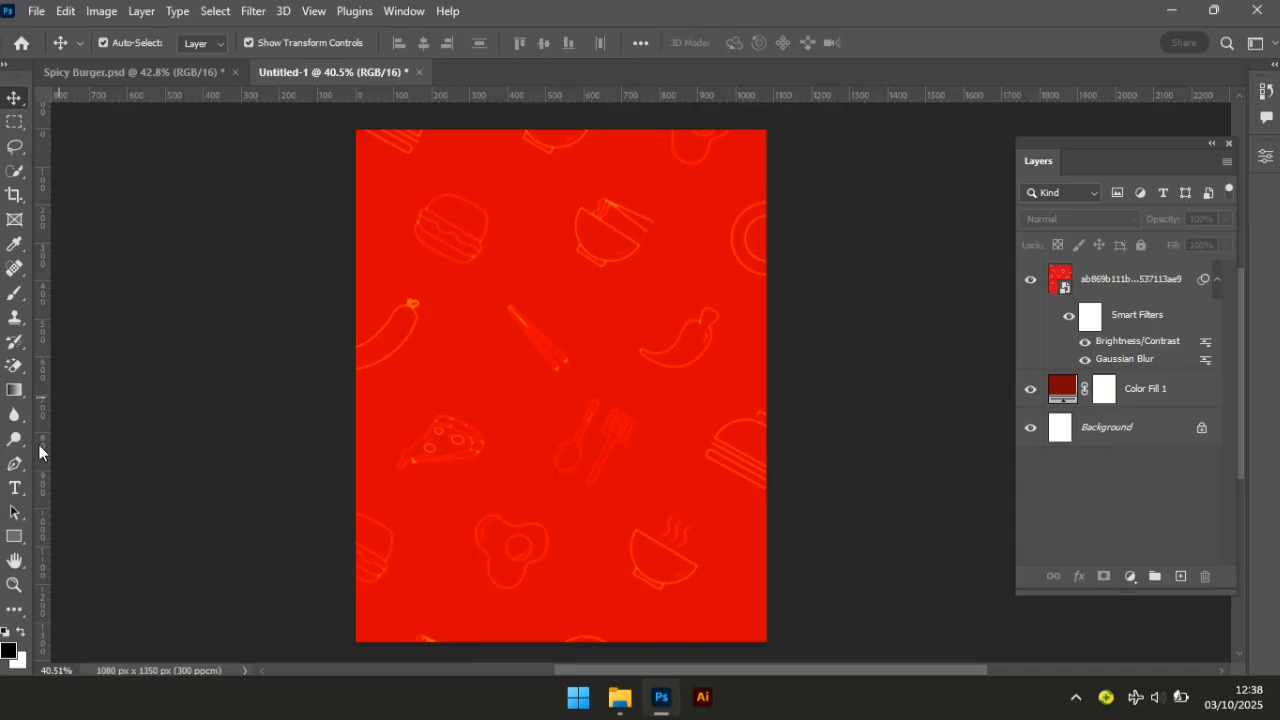
With the Type tool, set the text colour to orange #ff9f20.
{"action": "left_click_drag", "start_coordinate": [25, 493], "coordinate": [95, 489]}
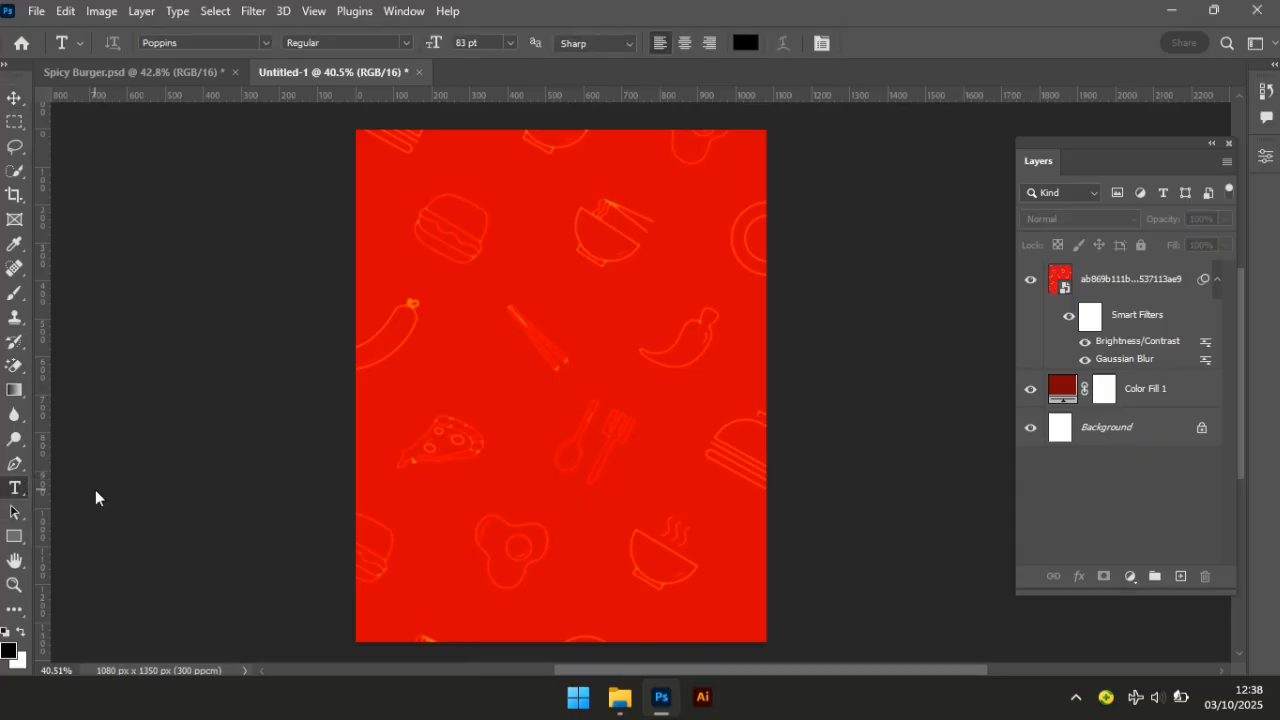
{"action": "left_click", "coordinate": [745, 44]}
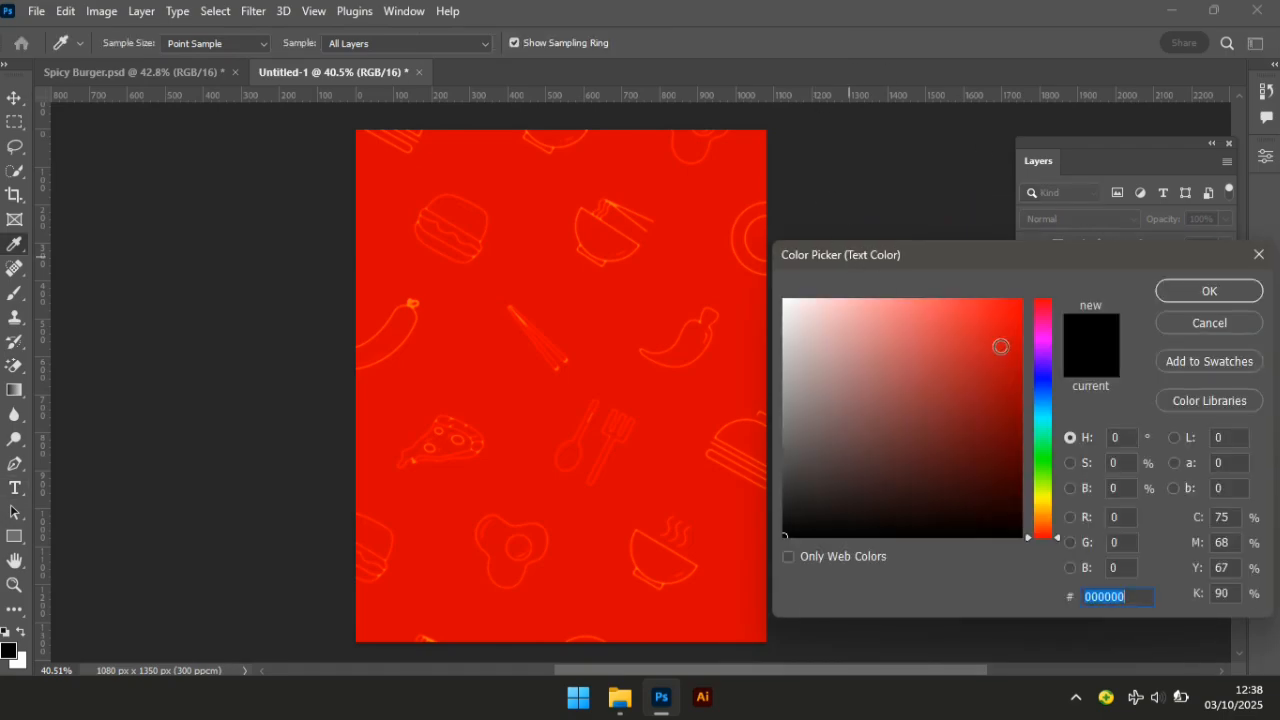
{"action": "type", "text": "ff"}
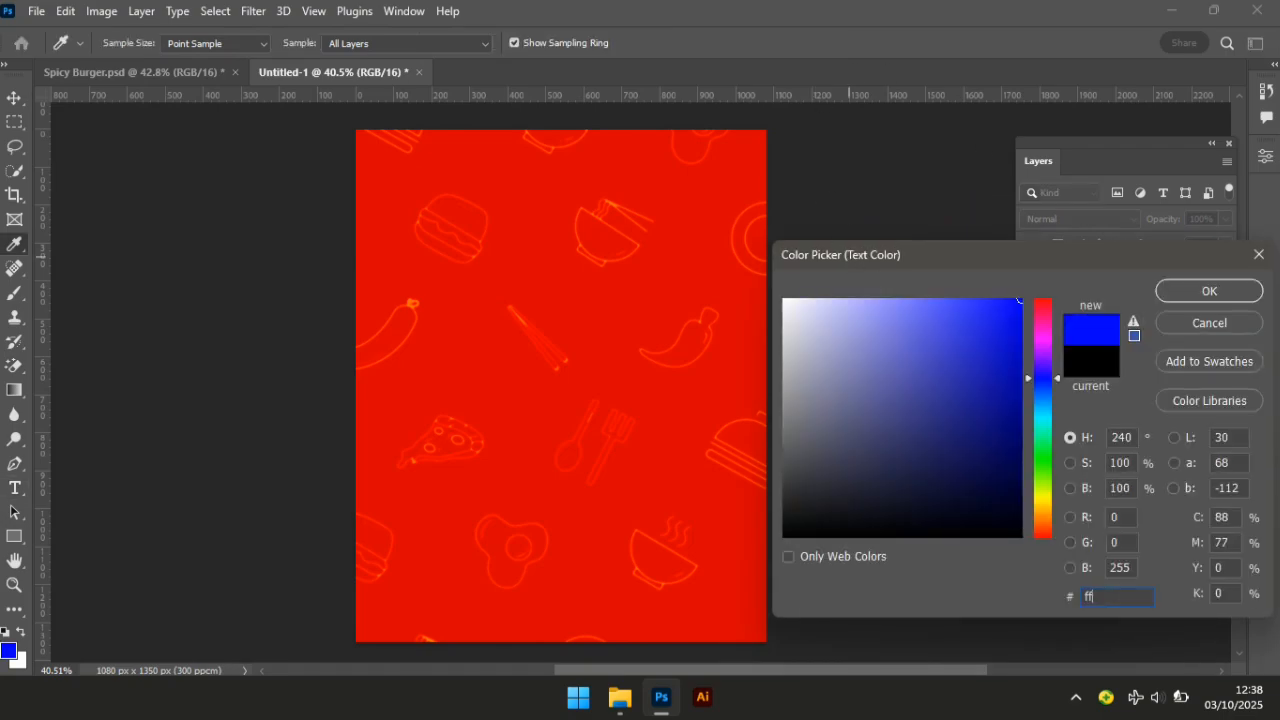
{"action": "type", "text": "9f"}
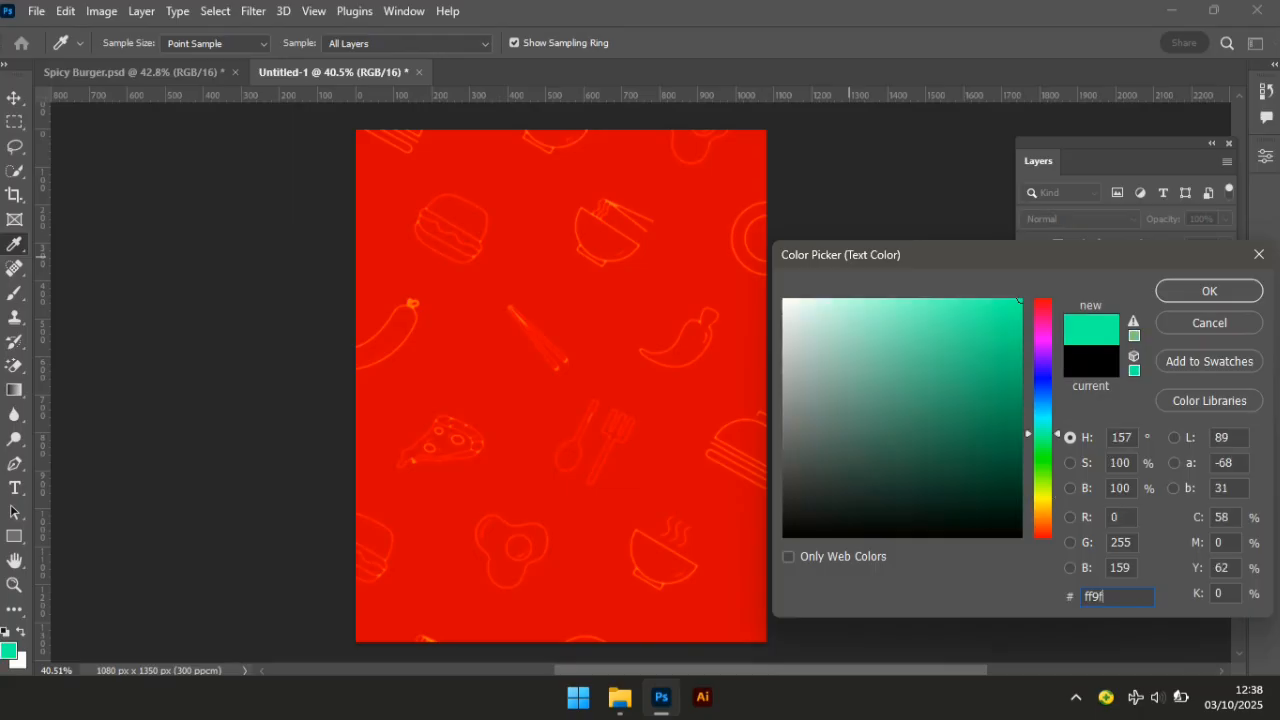
{"action": "type", "text": "20"}
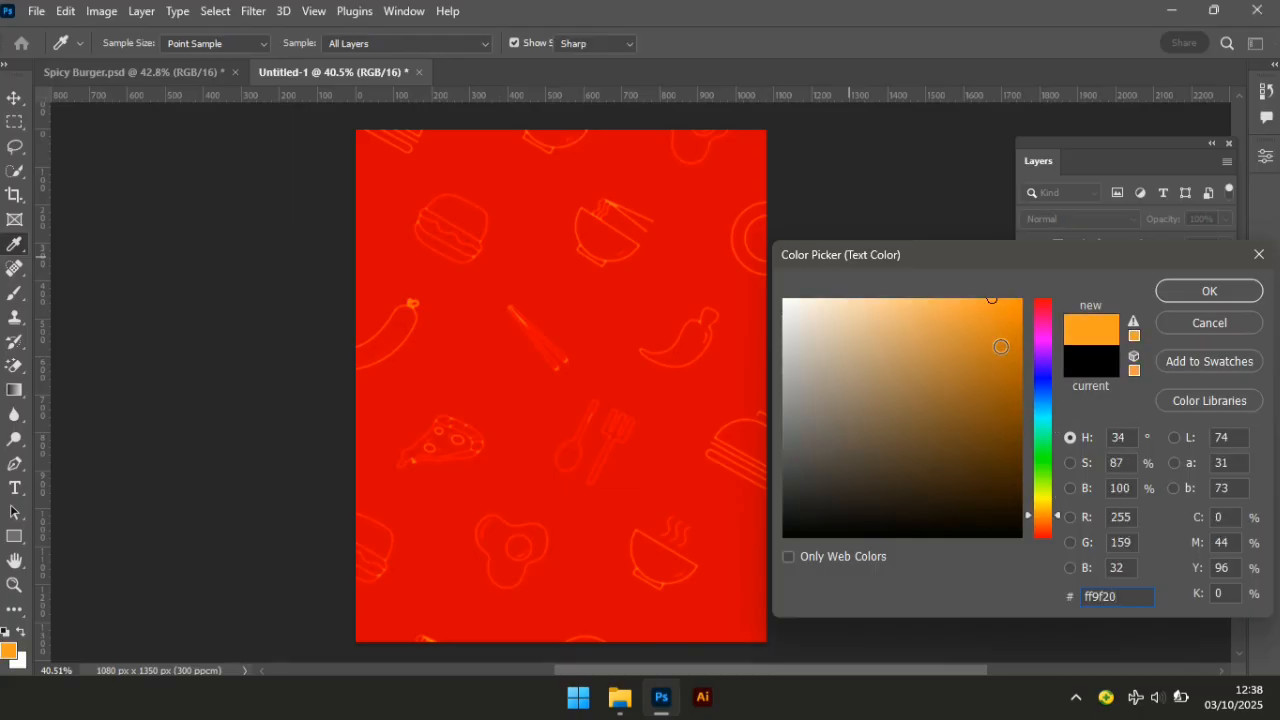
{"action": "key", "text": "Return"}
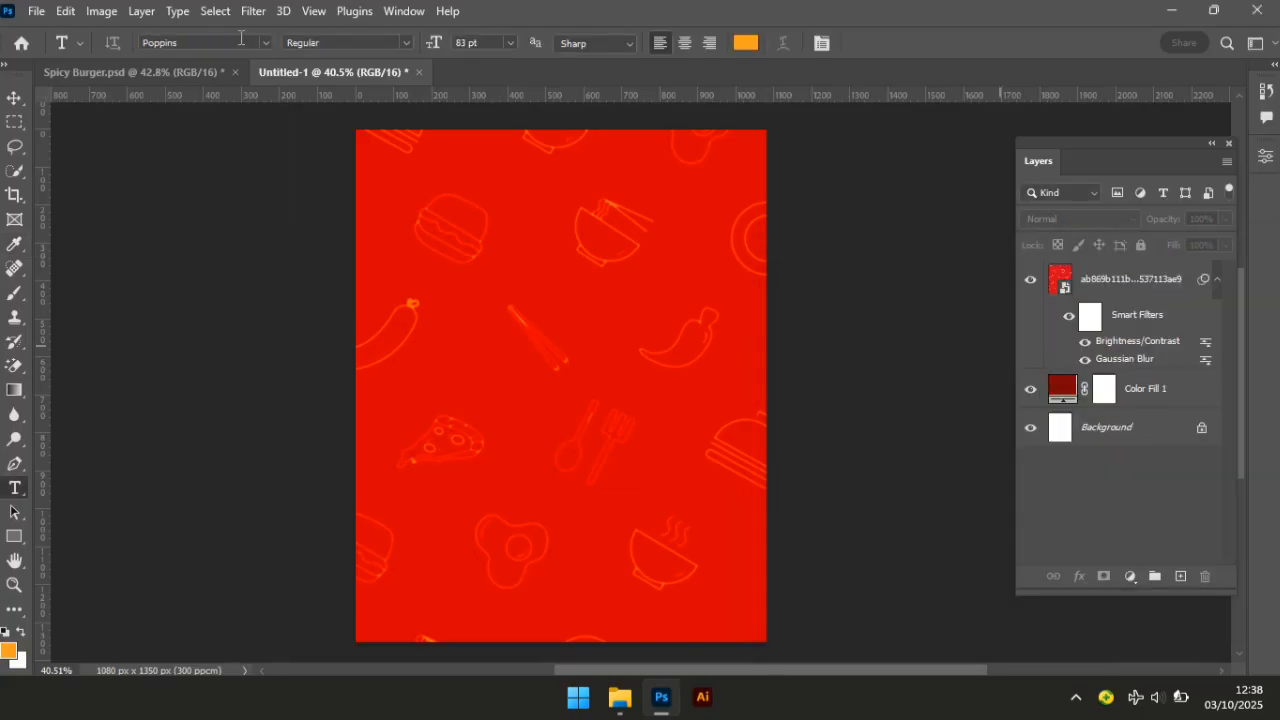
Choose the Base Neue Trial Condensed Black Oblique font.
{"action": "left_click", "coordinate": [241, 37]}
{"action": "type", "text": "b"}
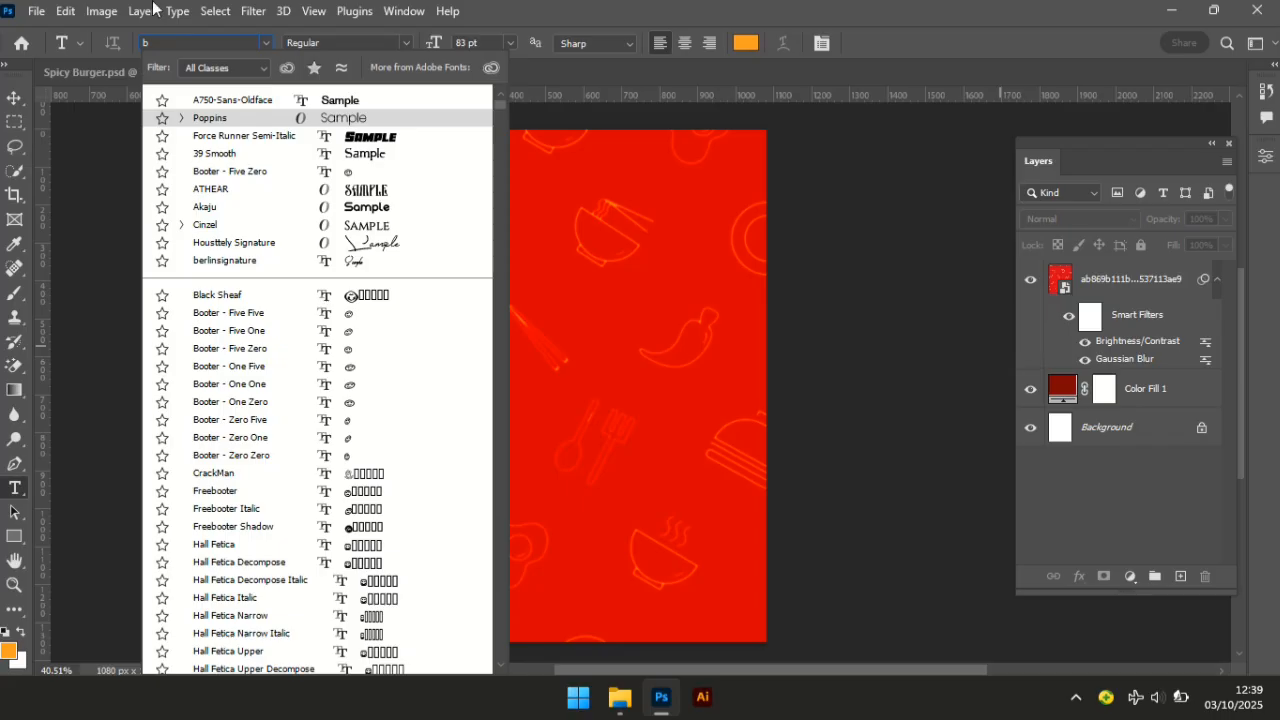
{"action": "type", "text": "a"}
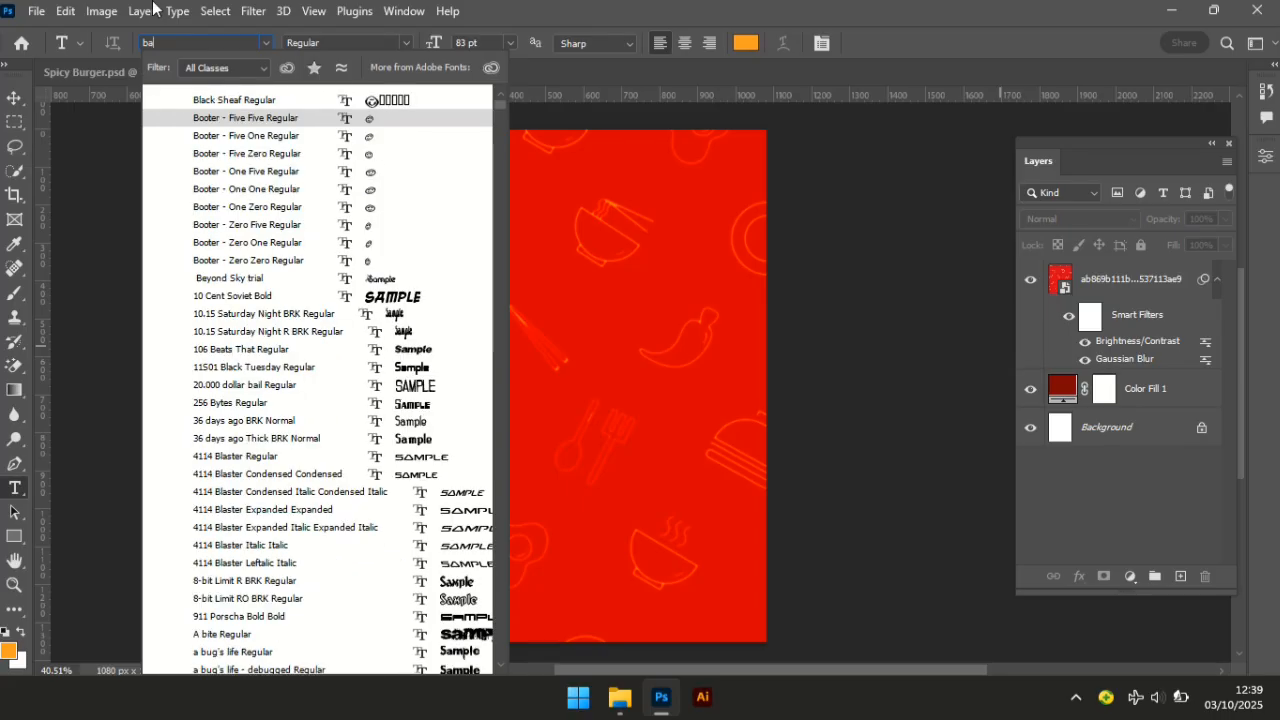
{"action": "type", "text": "s"}
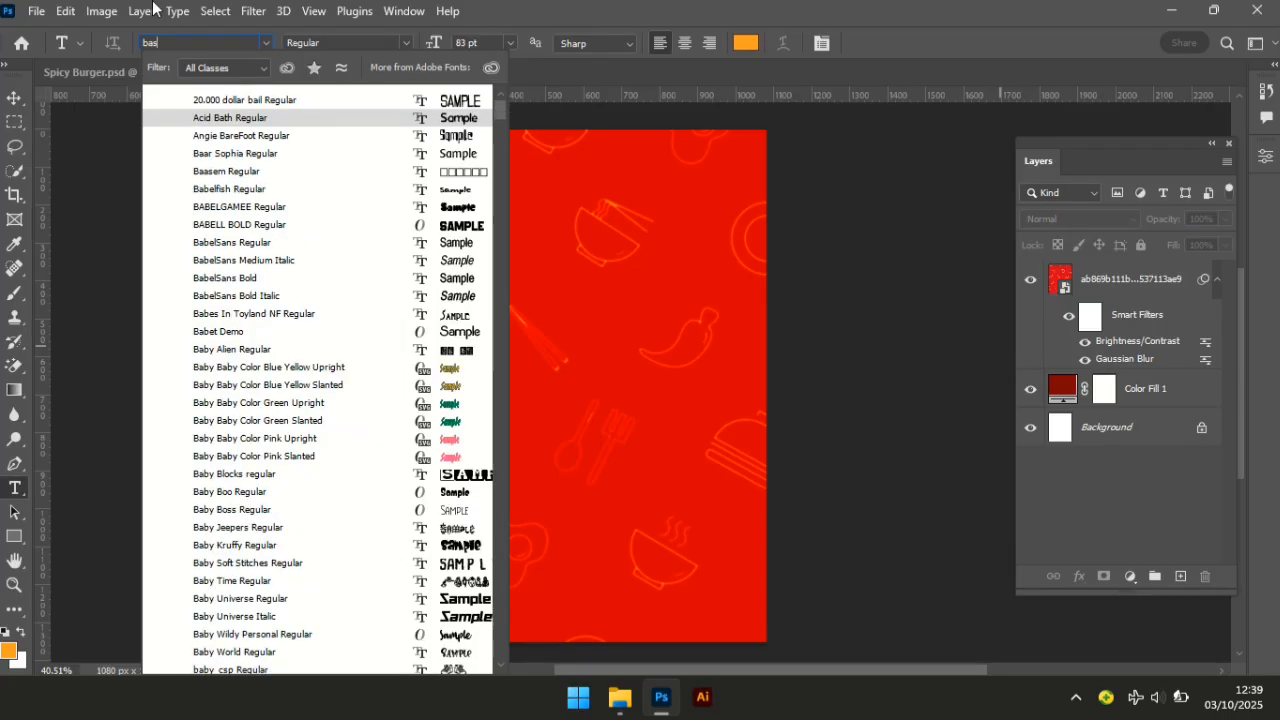
{"action": "type", "text": "e Neue Trial"}
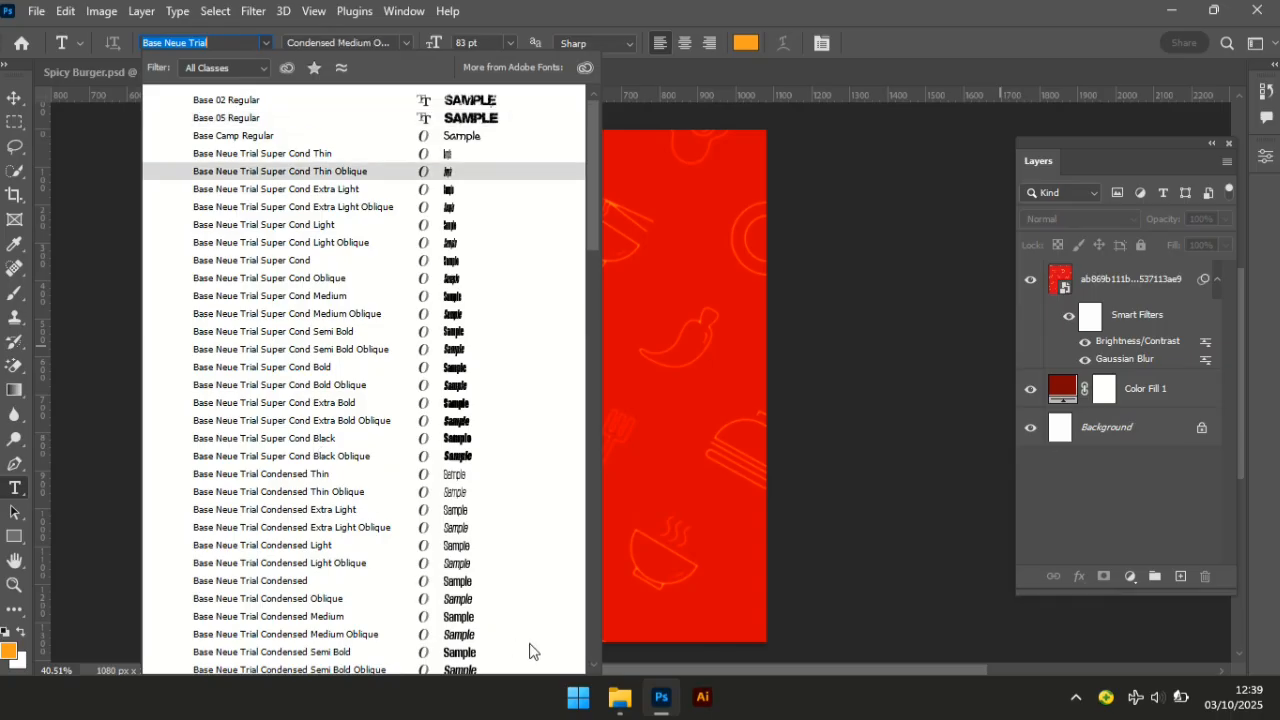
{"action": "left_click", "coordinate": [594, 665]}
{"action": "left_click", "coordinate": [594, 665]}
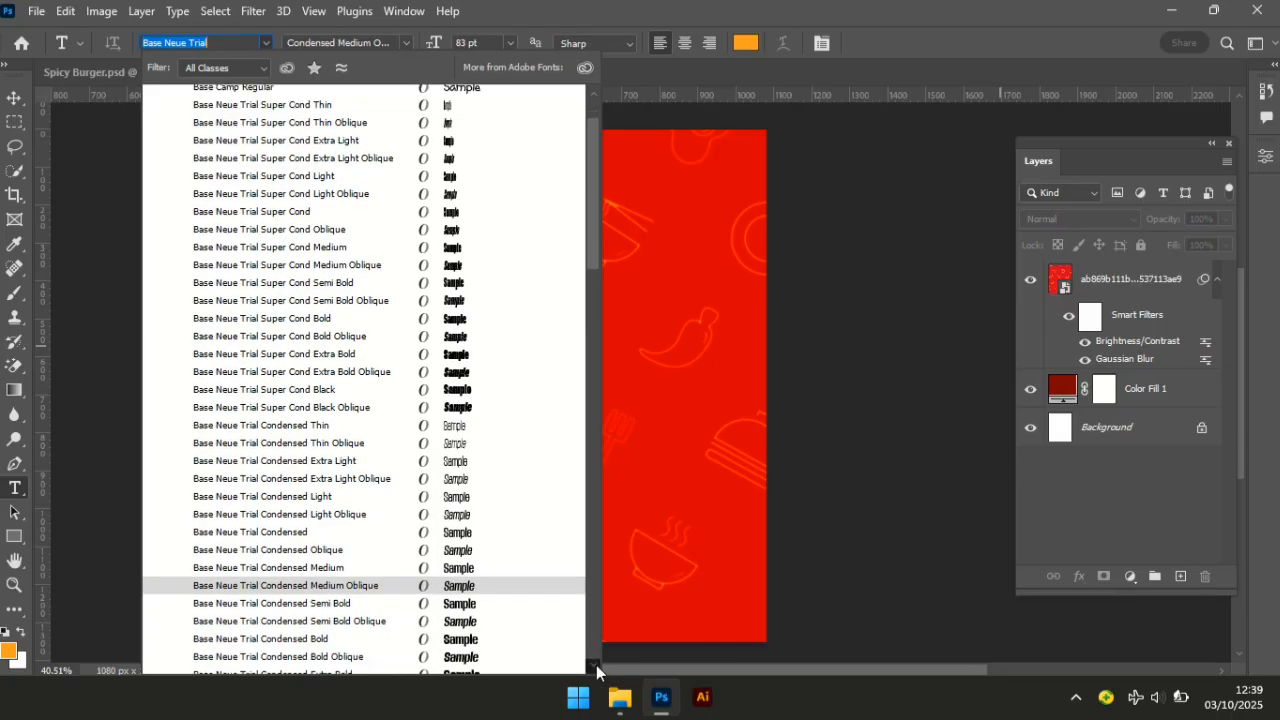
{"action": "left_click", "coordinate": [594, 665]}
{"action": "left_click", "coordinate": [594, 665]}
{"action": "left_click", "coordinate": [596, 666]}
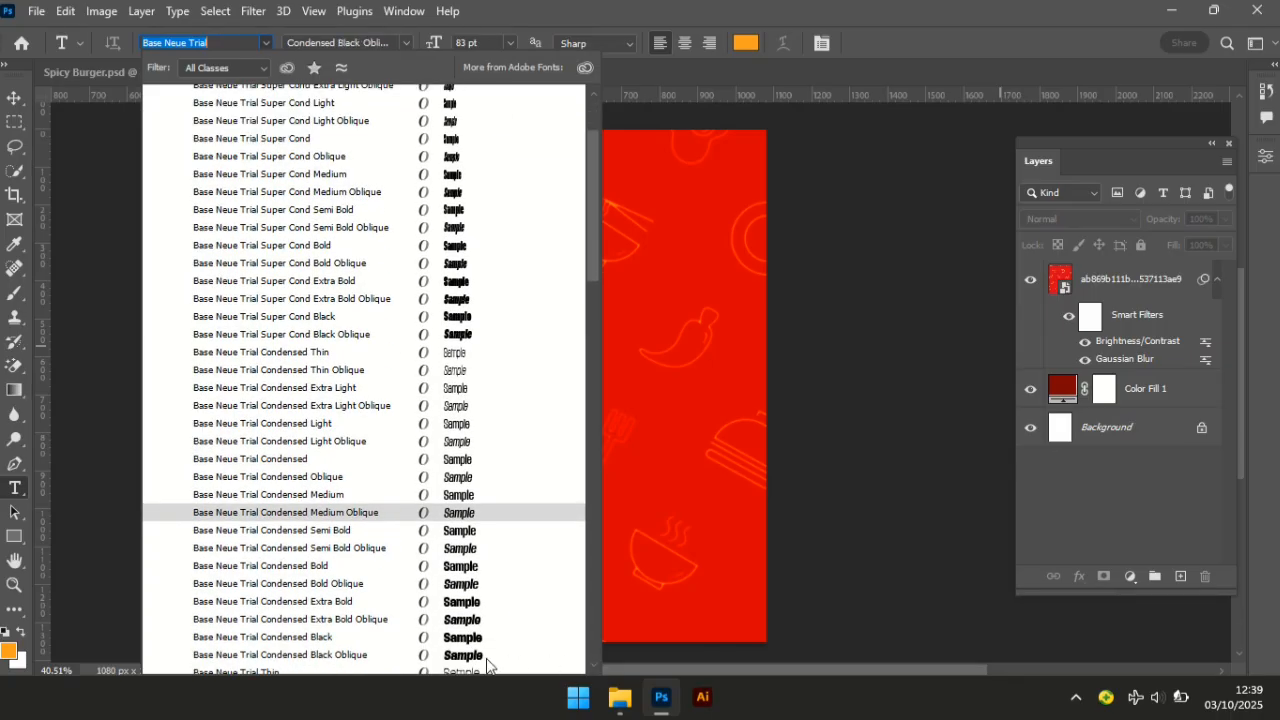
{"action": "left_click", "coordinate": [461, 655]}
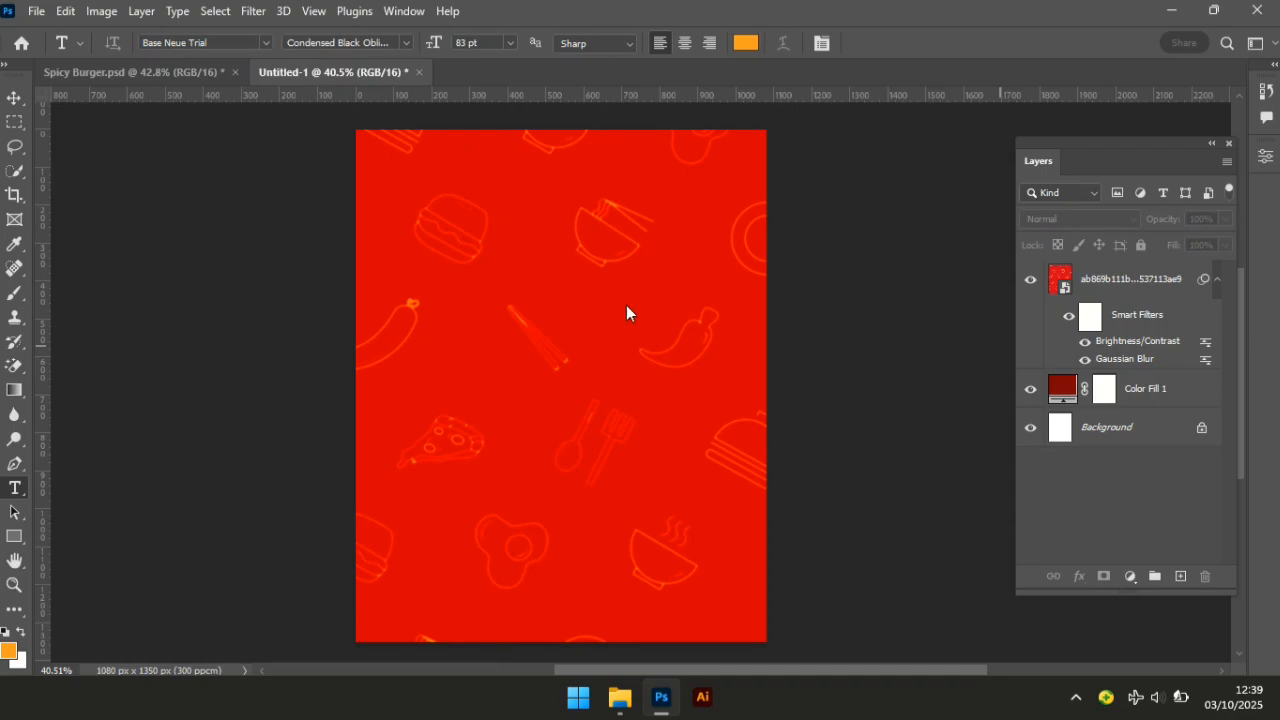
Type the HOT lettering near the top of the poster and commit it.
{"action": "left_click", "coordinate": [475, 216]}
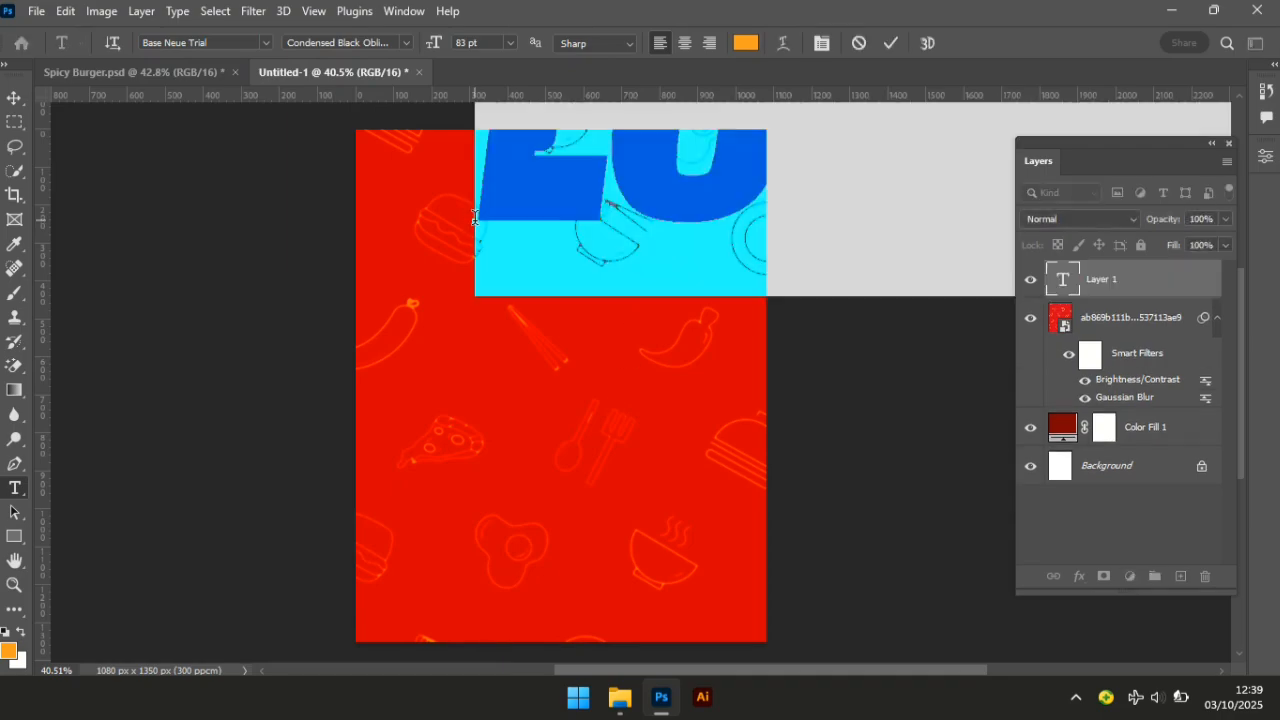
{"action": "type", "text": "H"}
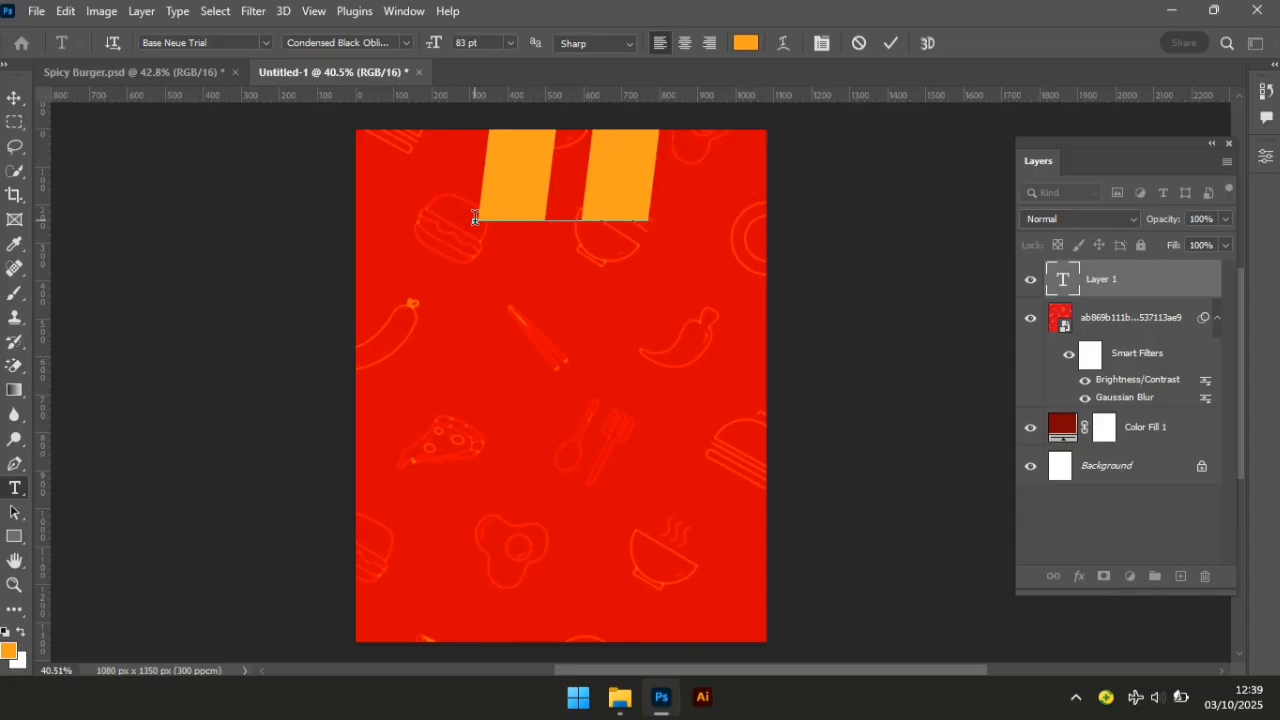
{"action": "type", "text": "UN"}
{"action": "left_click", "coordinate": [14, 97]}
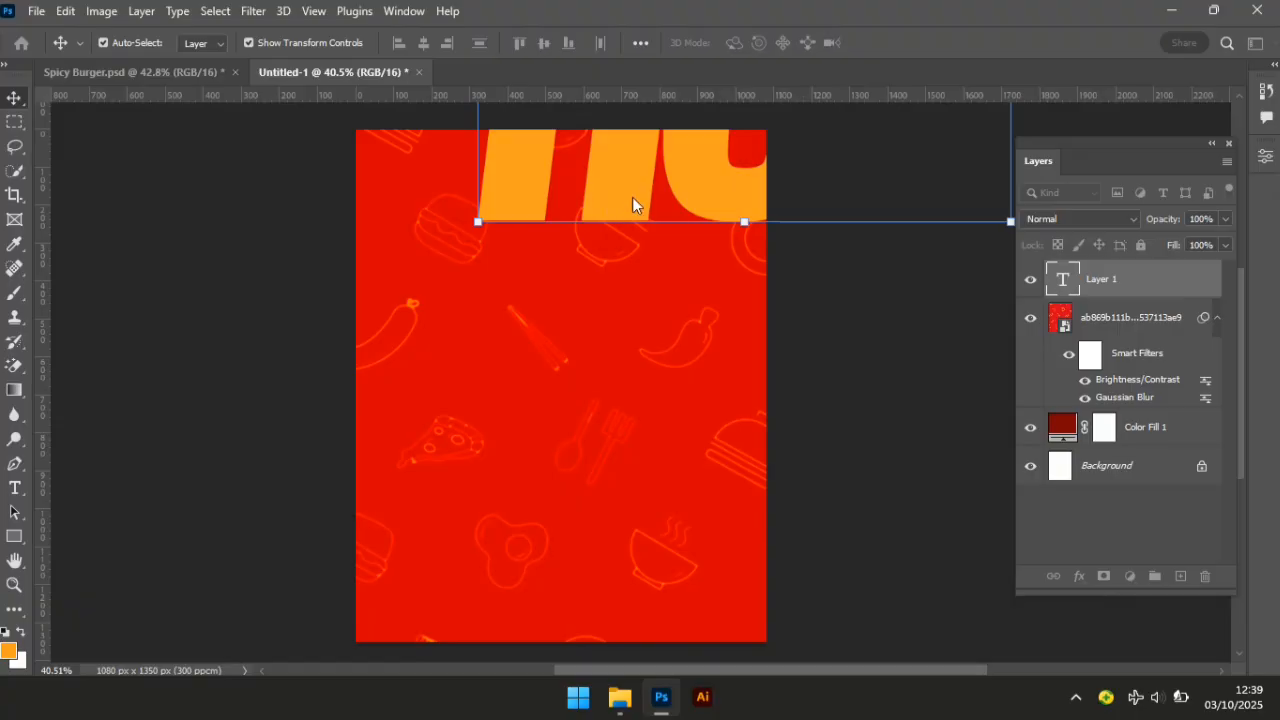
Scale the HOT text down to about 57% and move it into the poster's middle.
{"action": "left_click_drag", "start_coordinate": [597, 200], "coordinate": [417, 314]}
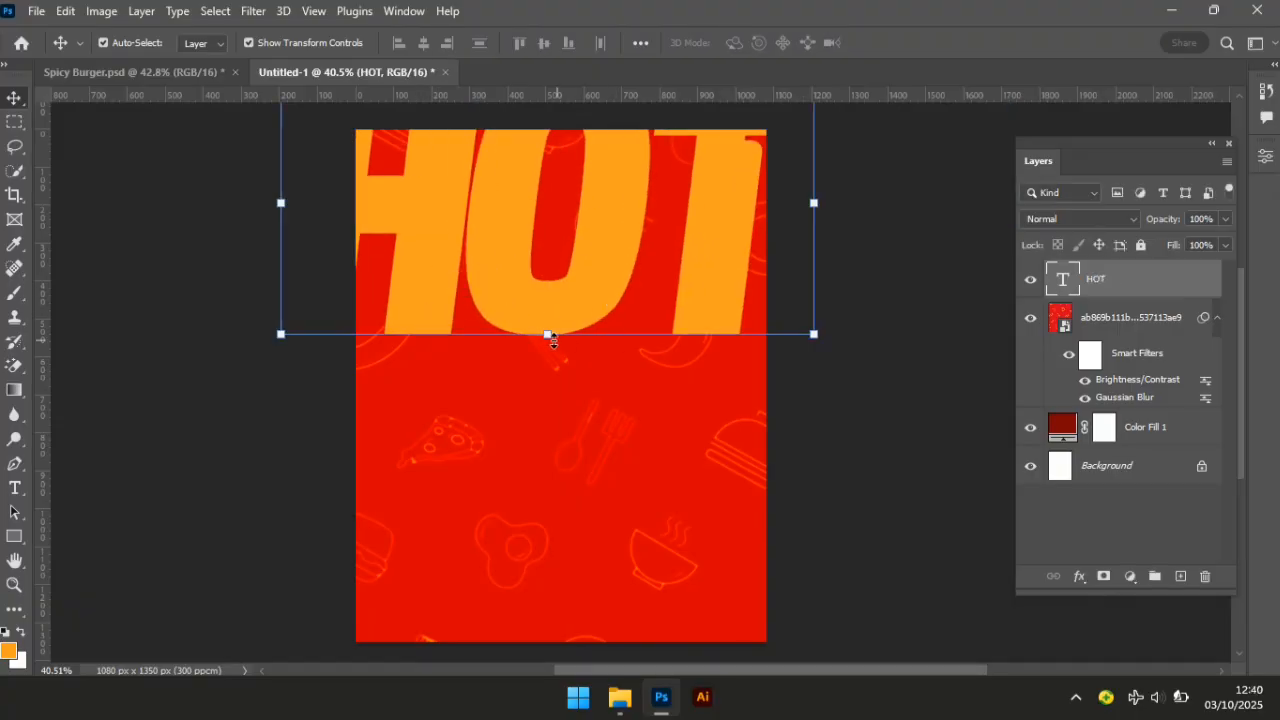
{"action": "left_click_drag", "start_coordinate": [548, 336], "coordinate": [545, 407]}
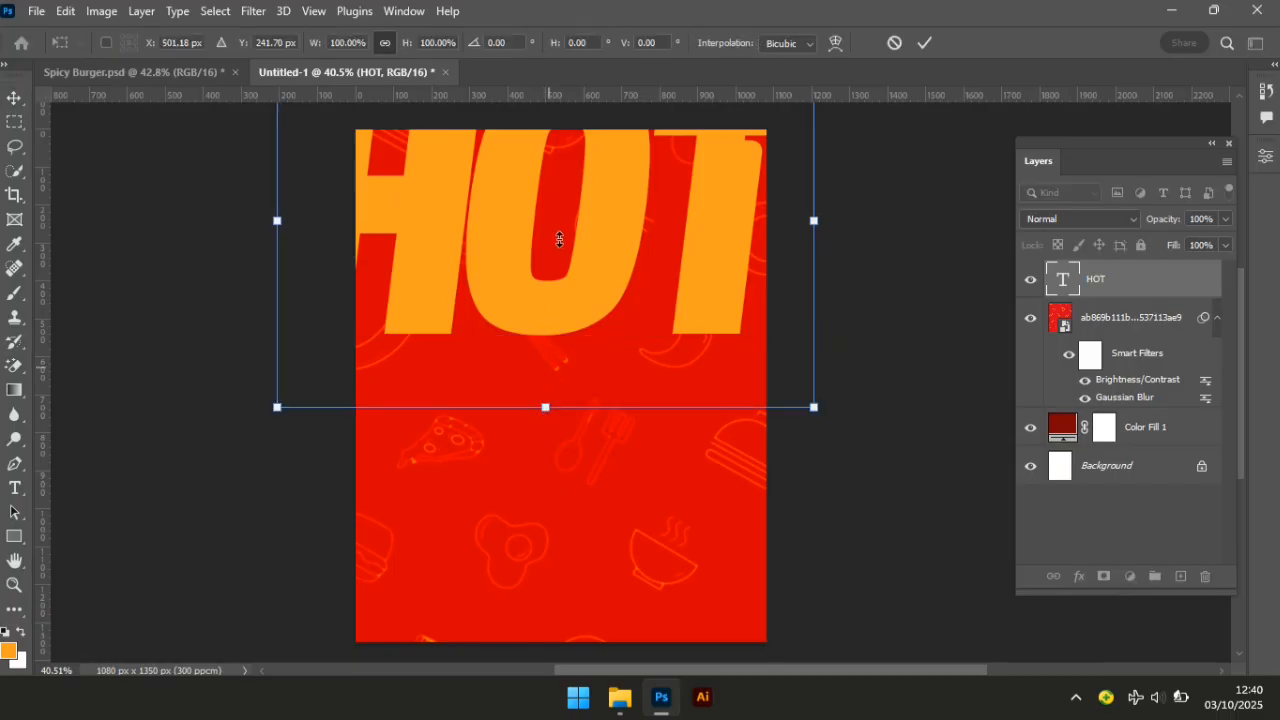
{"action": "left_click_drag", "start_coordinate": [545, 407], "coordinate": [546, 273]}
{"action": "left_click_drag", "start_coordinate": [568, 177], "coordinate": [590, 381]}
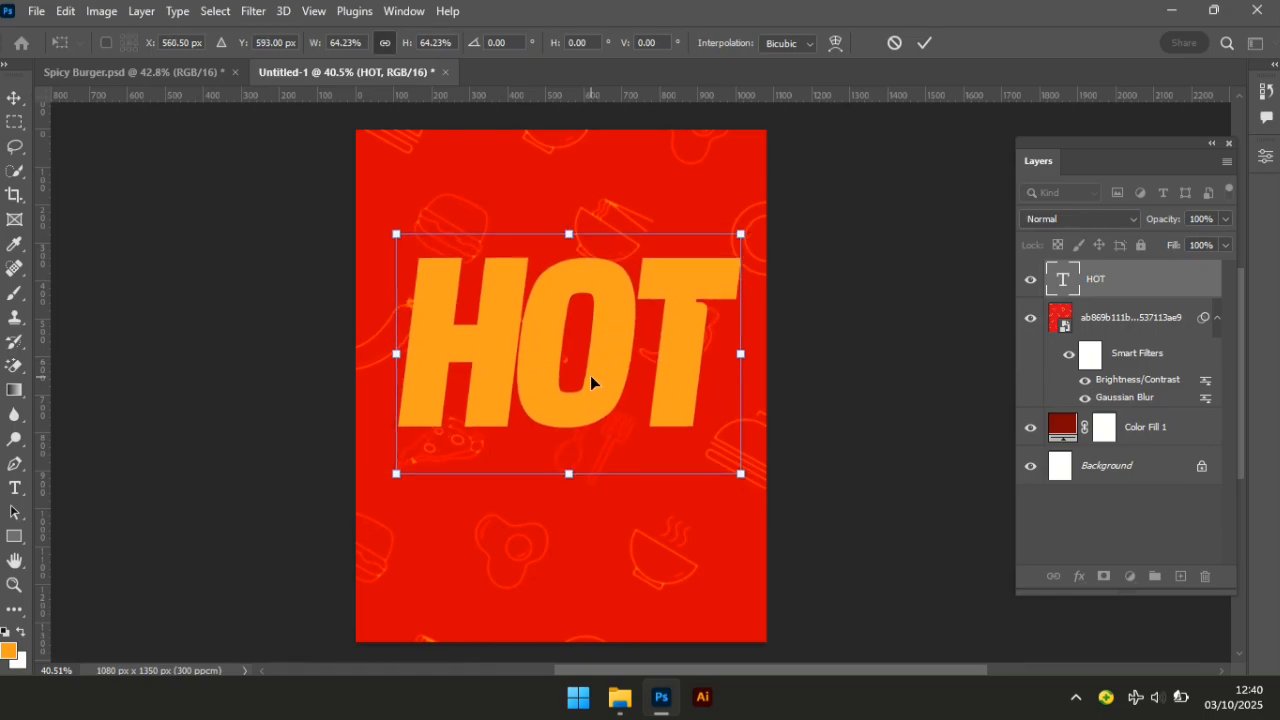
{"action": "left_click_drag", "start_coordinate": [395, 234], "coordinate": [430, 266]}
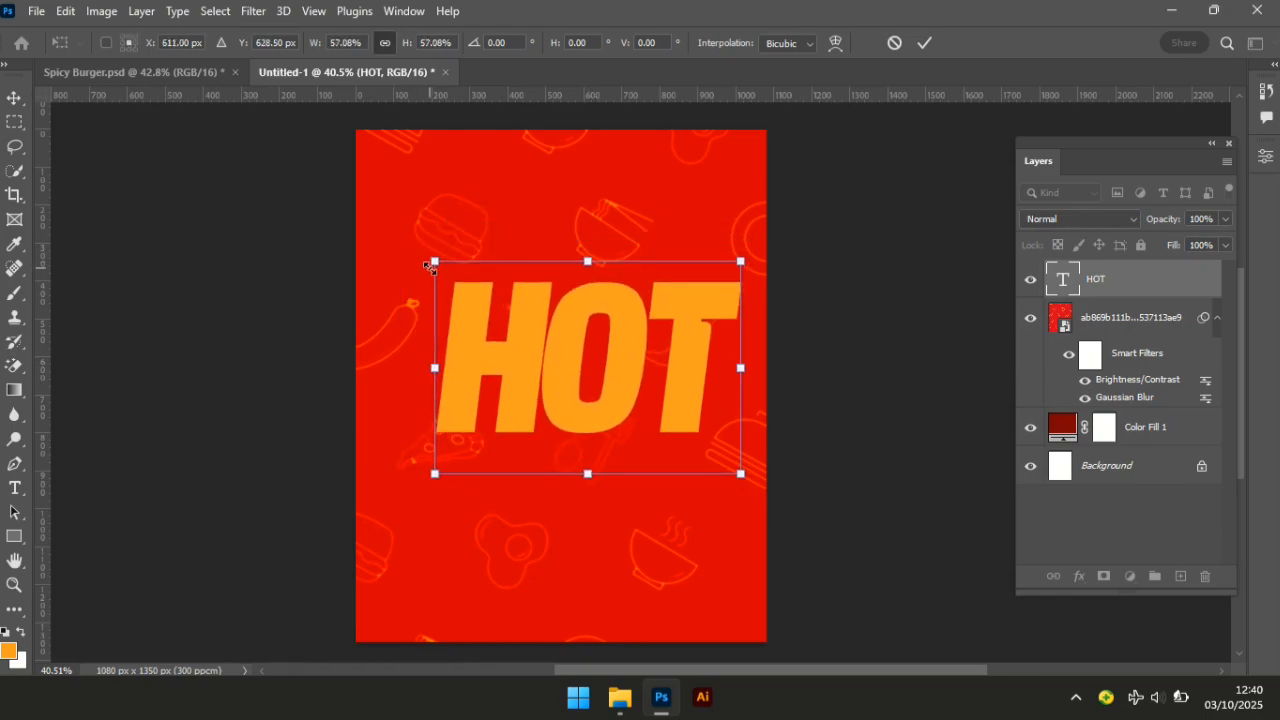
{"action": "double_click", "coordinate": [608, 369]}
Align HOT horizontally to the Background's centre, then reselect only HOT.
{"action": "left_click", "coordinate": [1130, 466], "text": "ctrl"}
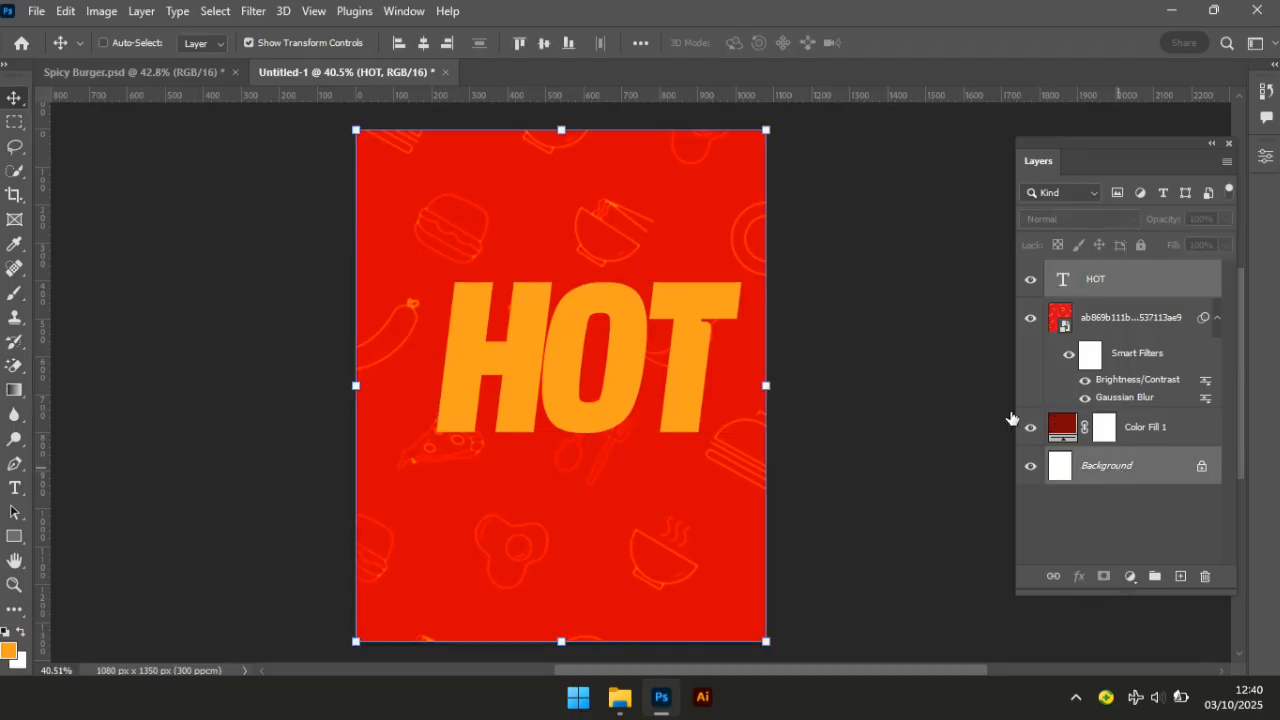
{"action": "left_click", "coordinate": [426, 47]}
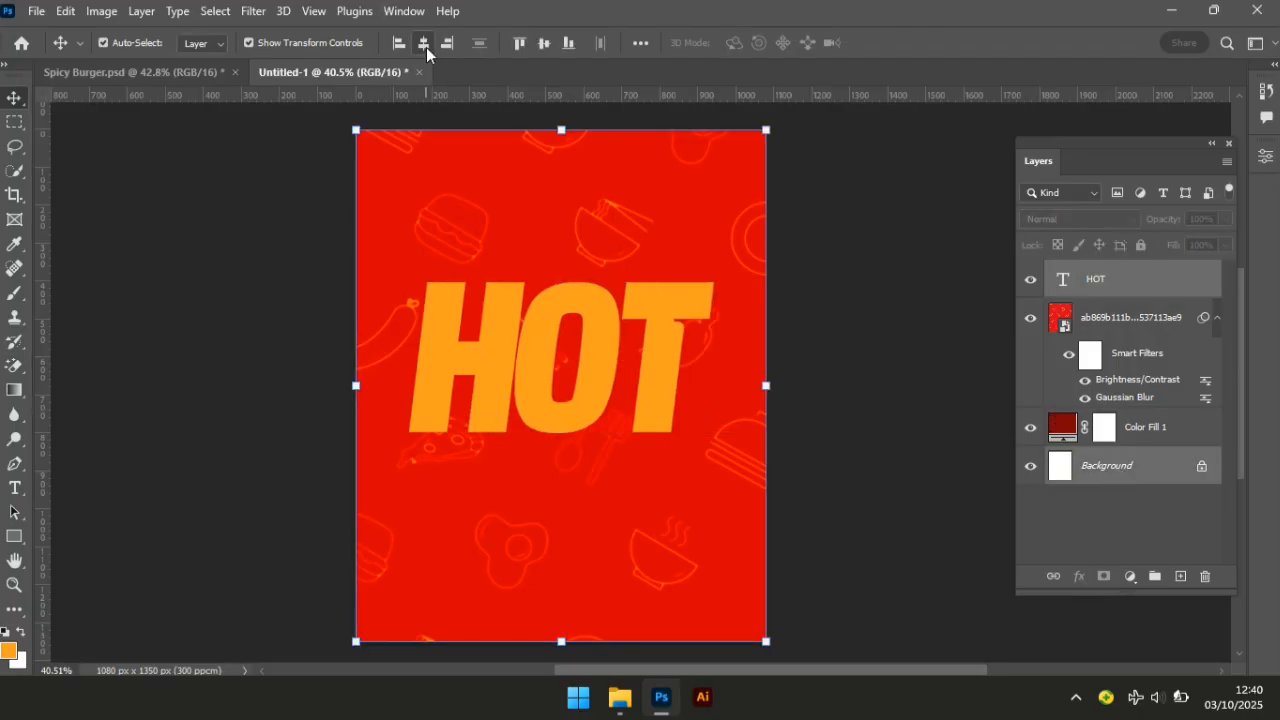
{"action": "left_click", "coordinate": [858, 345]}
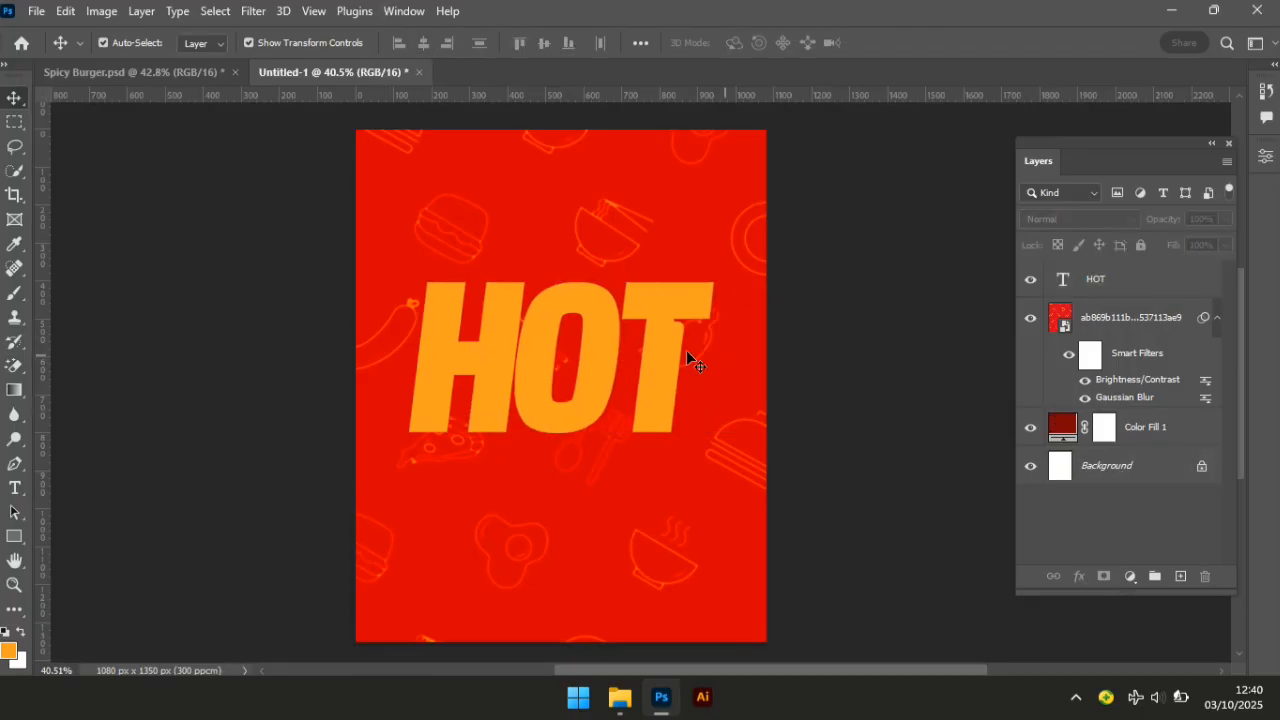
{"action": "left_click", "coordinate": [600, 363]}
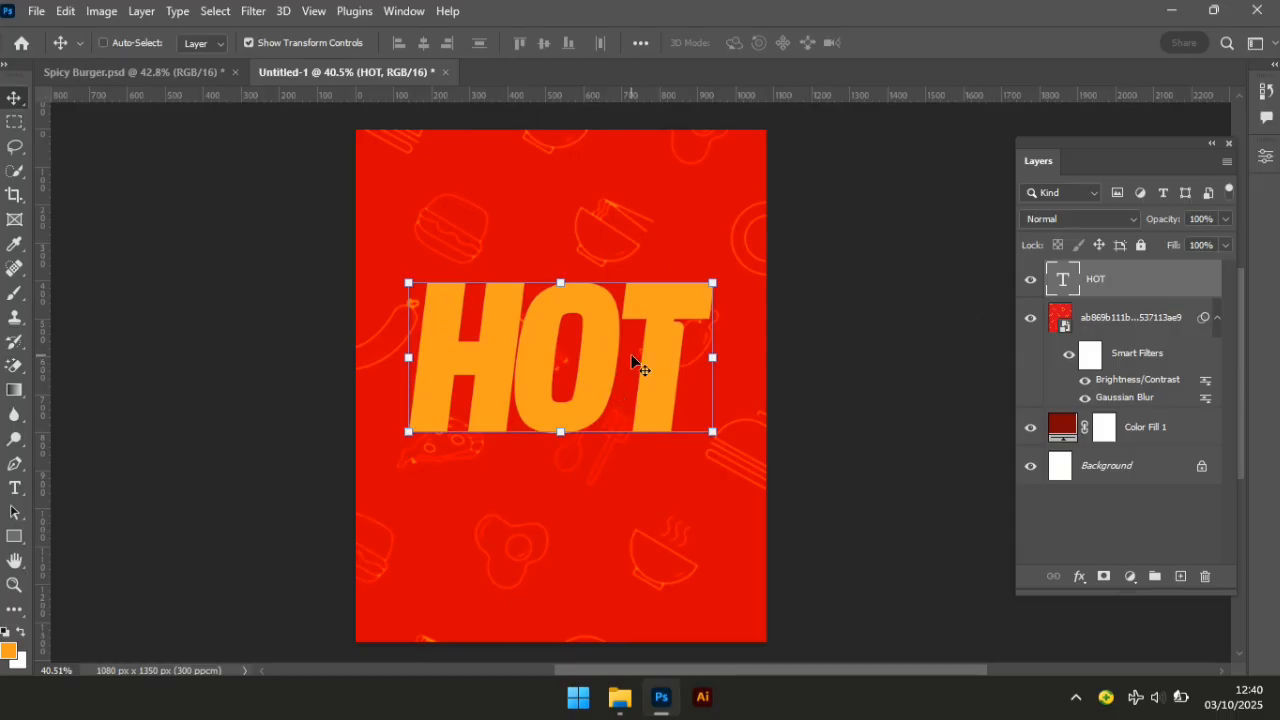
Duplicate HOT twice, placing one copy above and one below the original.
{"action": "key", "text": "ctrl+j"}
{"action": "left_click_drag", "start_coordinate": [590, 378], "coordinate": [609, 206]}
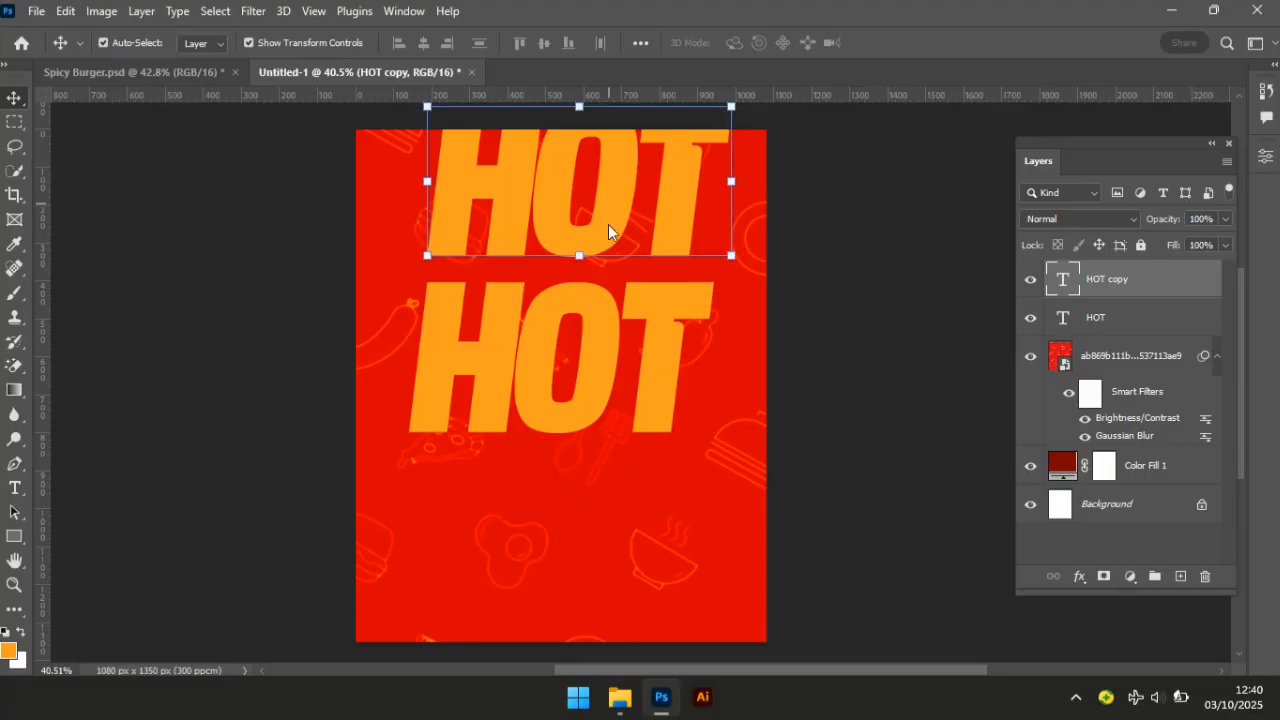
{"action": "key", "text": "ctrl+j"}
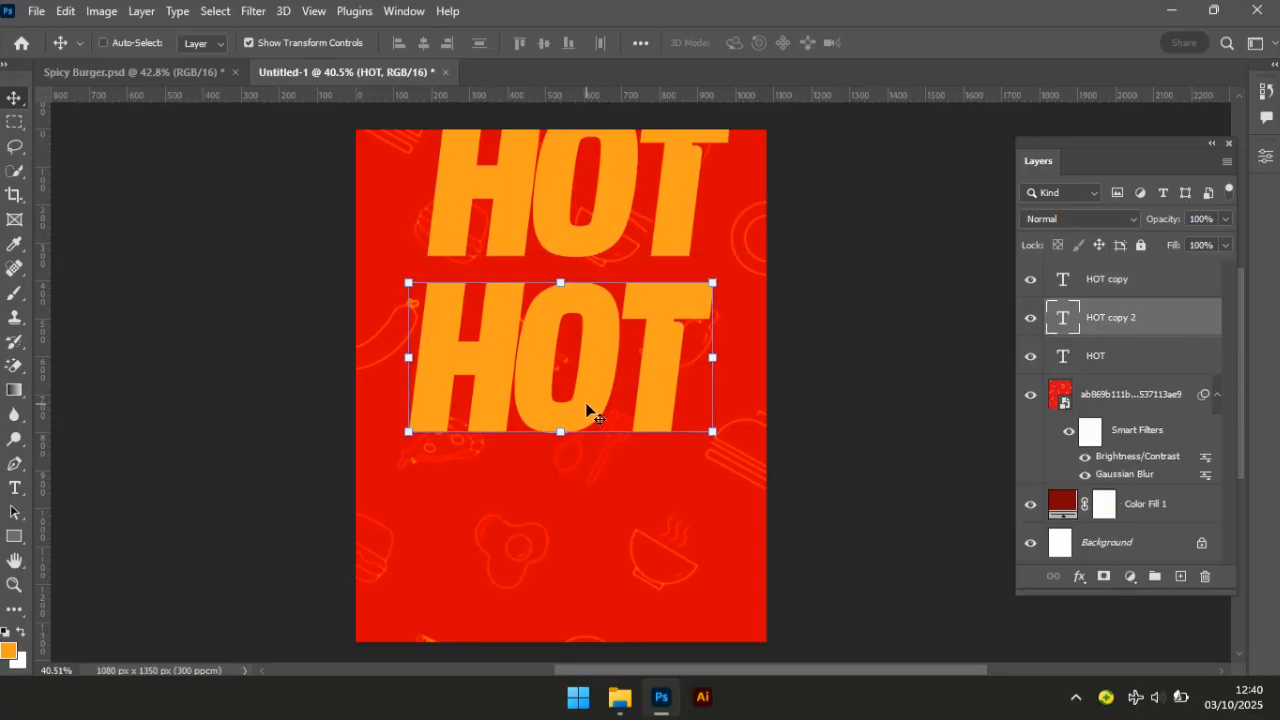
{"action": "left_click_drag", "start_coordinate": [585, 410], "coordinate": [583, 588]}
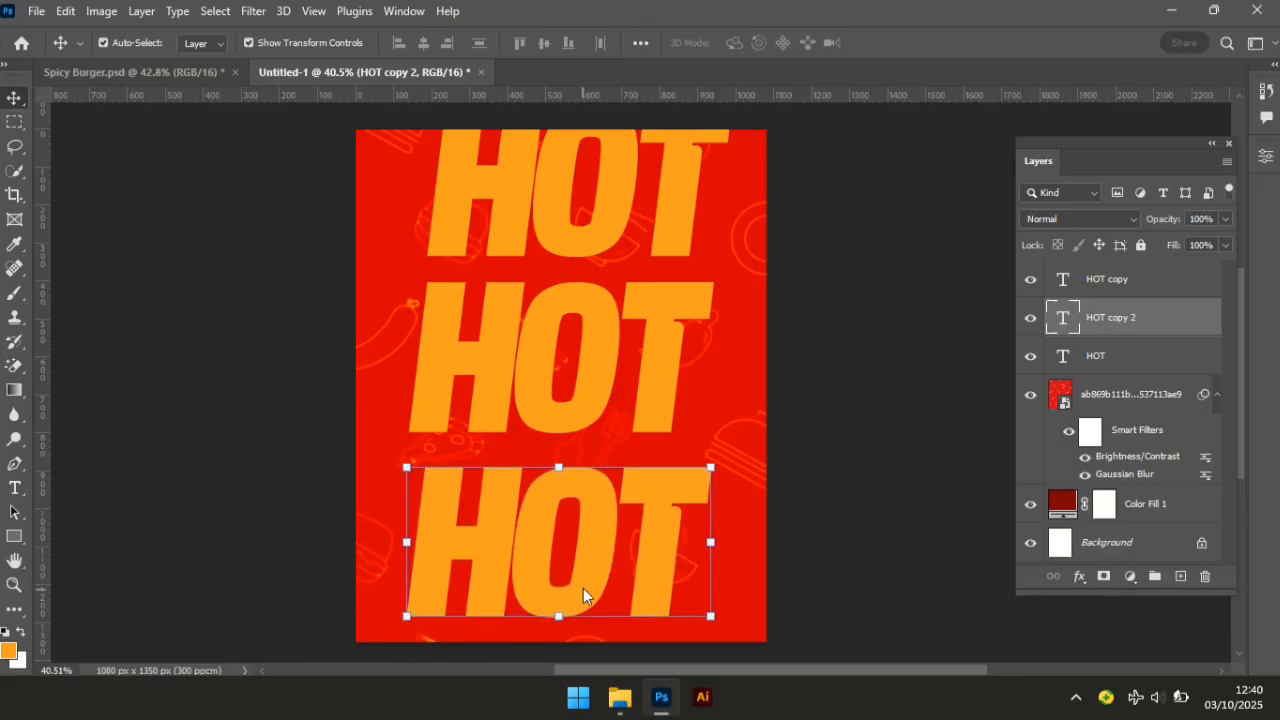
{"action": "left_click", "coordinate": [598, 203]}
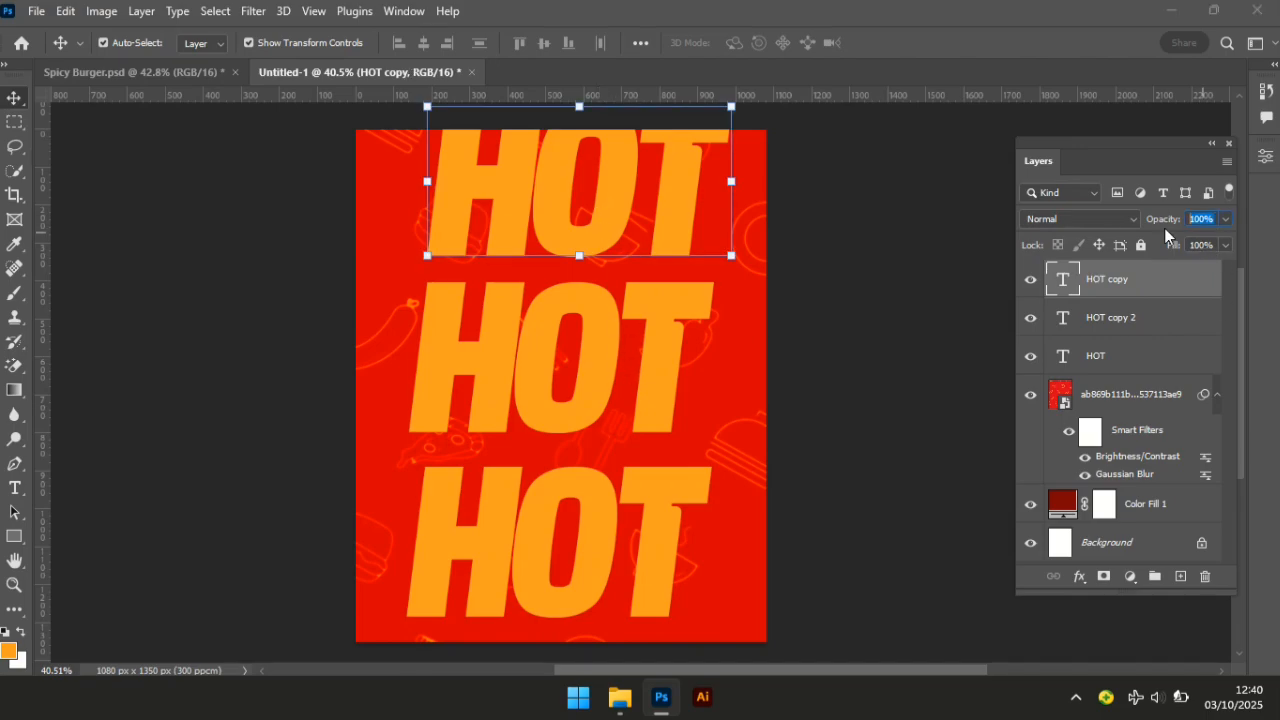
Set the top, middle and bottom HOT layers each to 51% opacity.
{"action": "type", "text": "51"}
{"action": "key", "text": "Return"}
{"action": "left_click", "coordinate": [593, 342]}
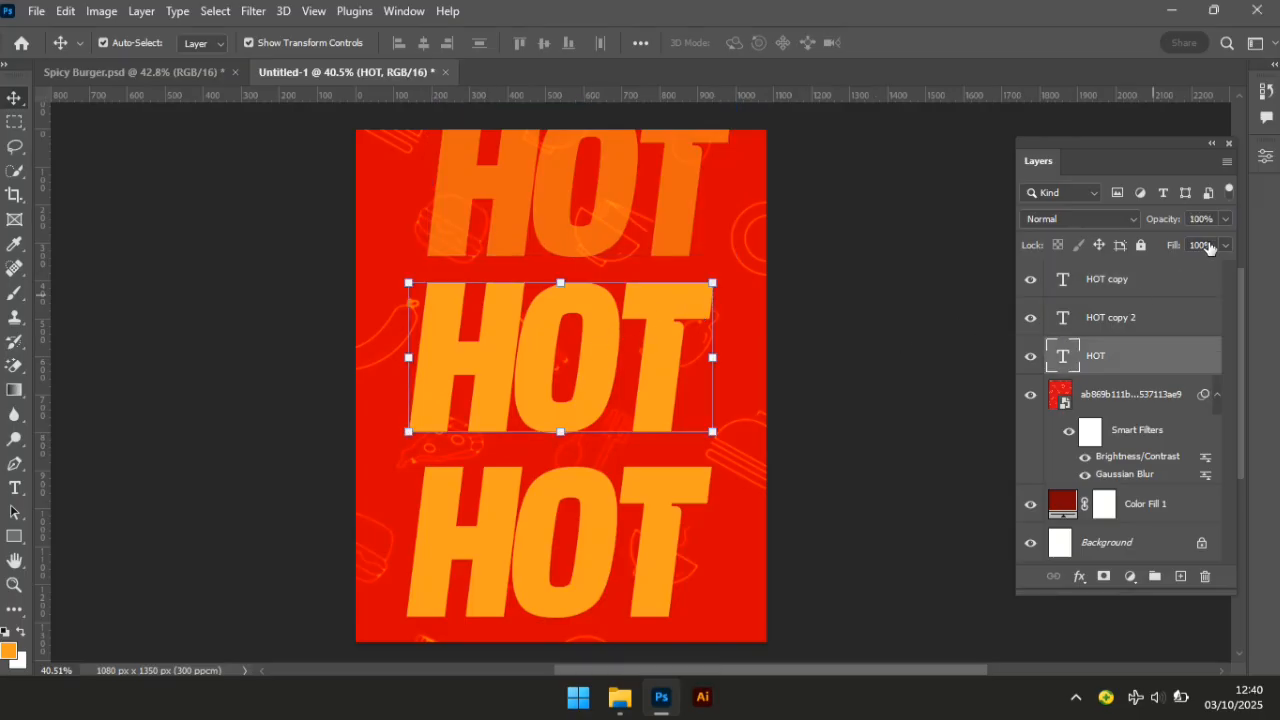
{"action": "left_click", "coordinate": [1210, 218]}
{"action": "type", "text": "51"}
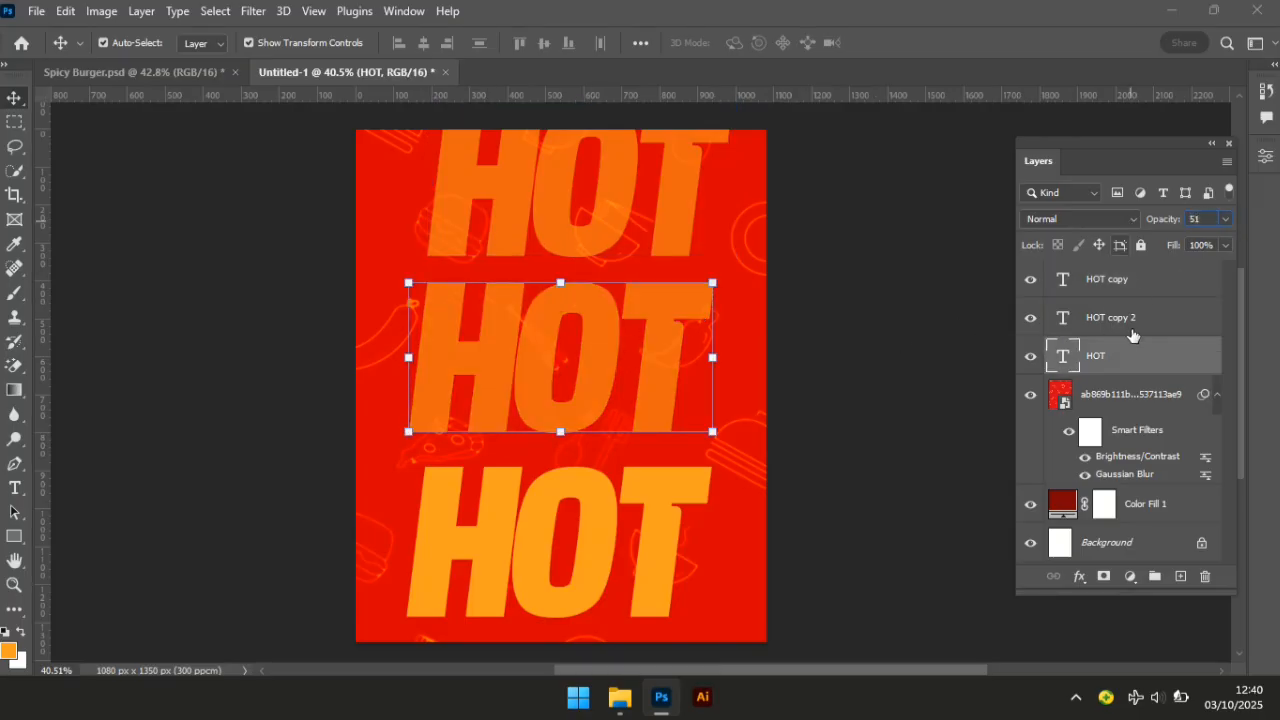
{"action": "key", "text": "Return"}
{"action": "left_click", "coordinate": [647, 559]}
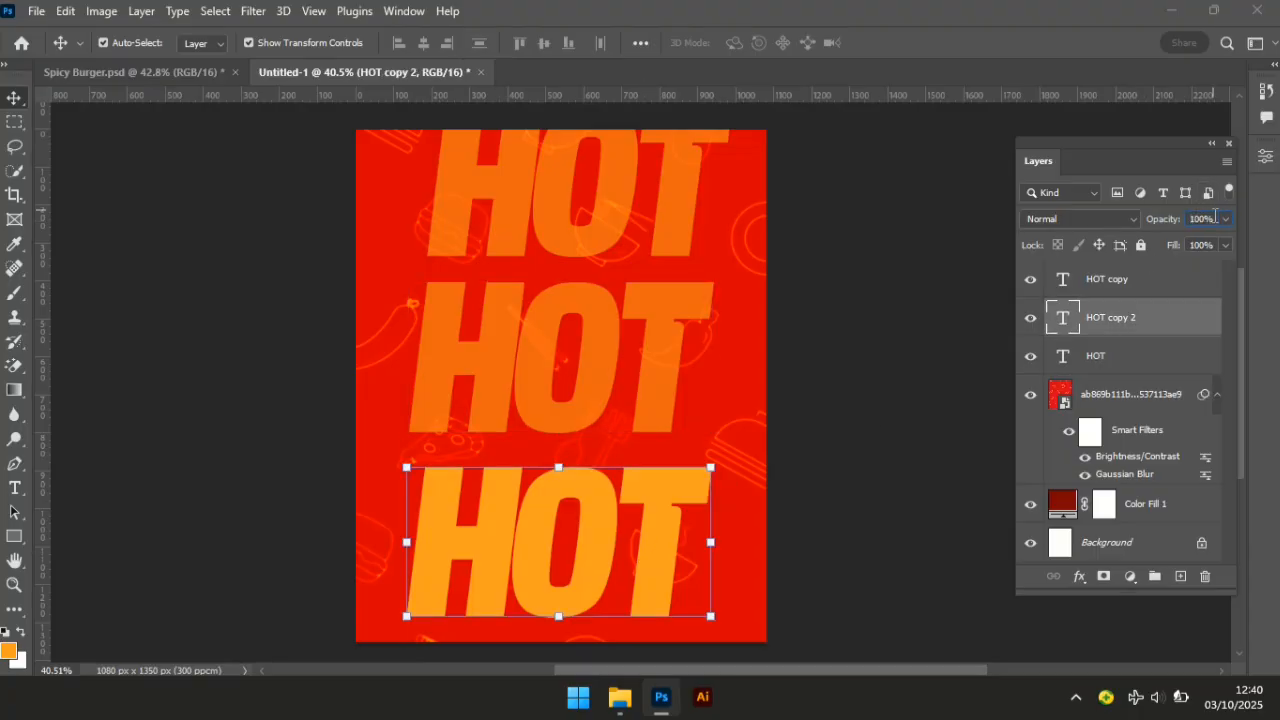
{"action": "left_click", "coordinate": [1182, 222]}
{"action": "type", "text": "5"}
{"action": "key", "text": "Return"}
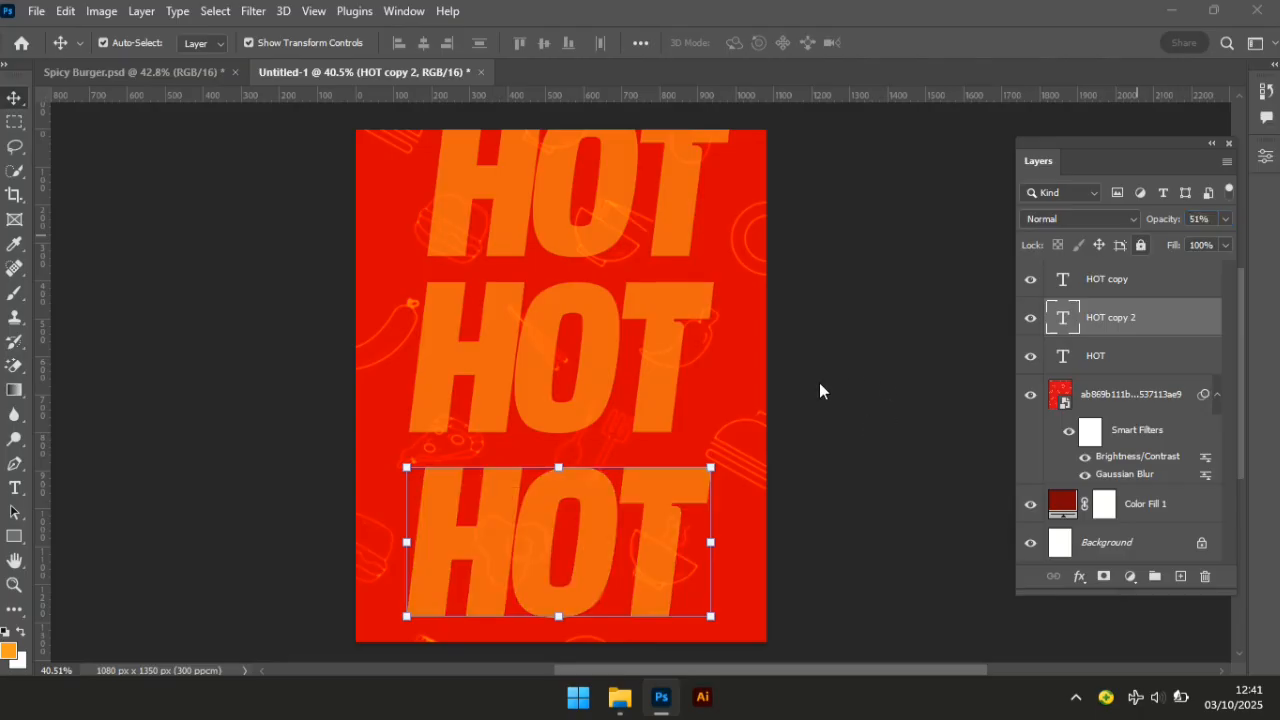
{"action": "left_click", "coordinate": [849, 549]}
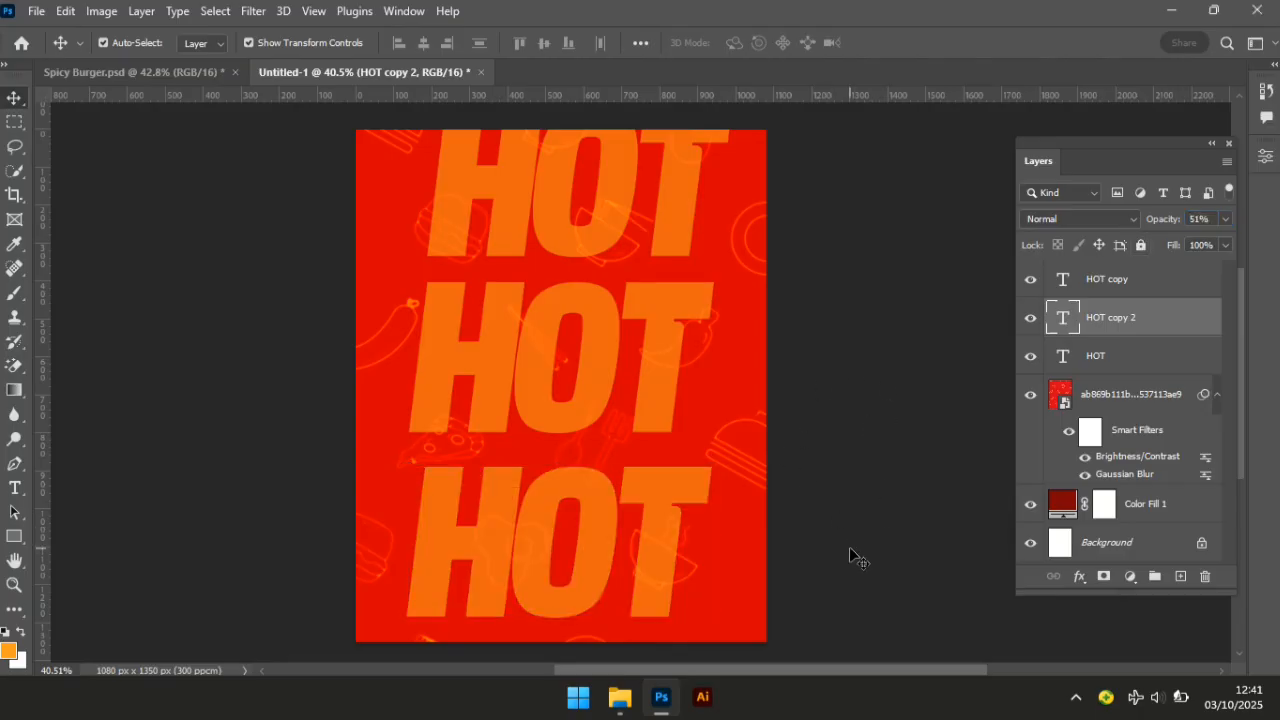
Drag the sliced red pepper PNG from File Explorer into the poster canvas.
{"action": "left_click", "coordinate": [617, 699]}
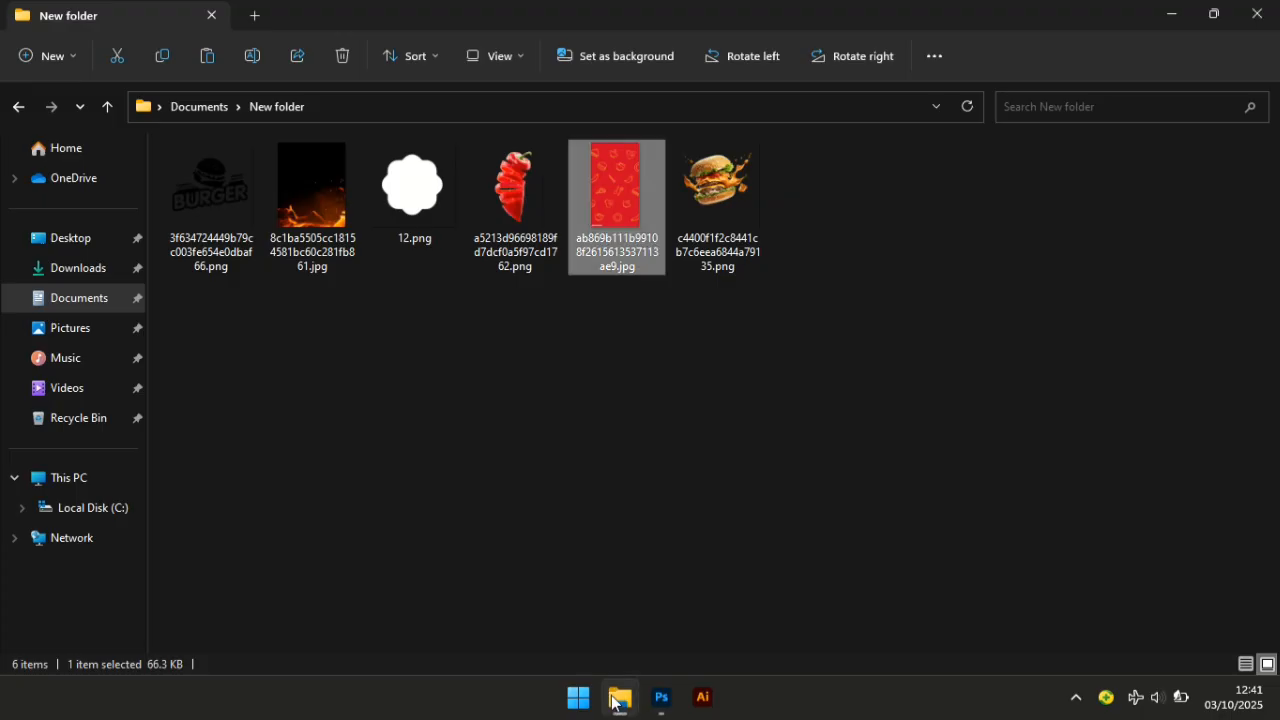
{"action": "left_click", "coordinate": [703, 236]}
{"action": "left_click", "coordinate": [497, 205]}
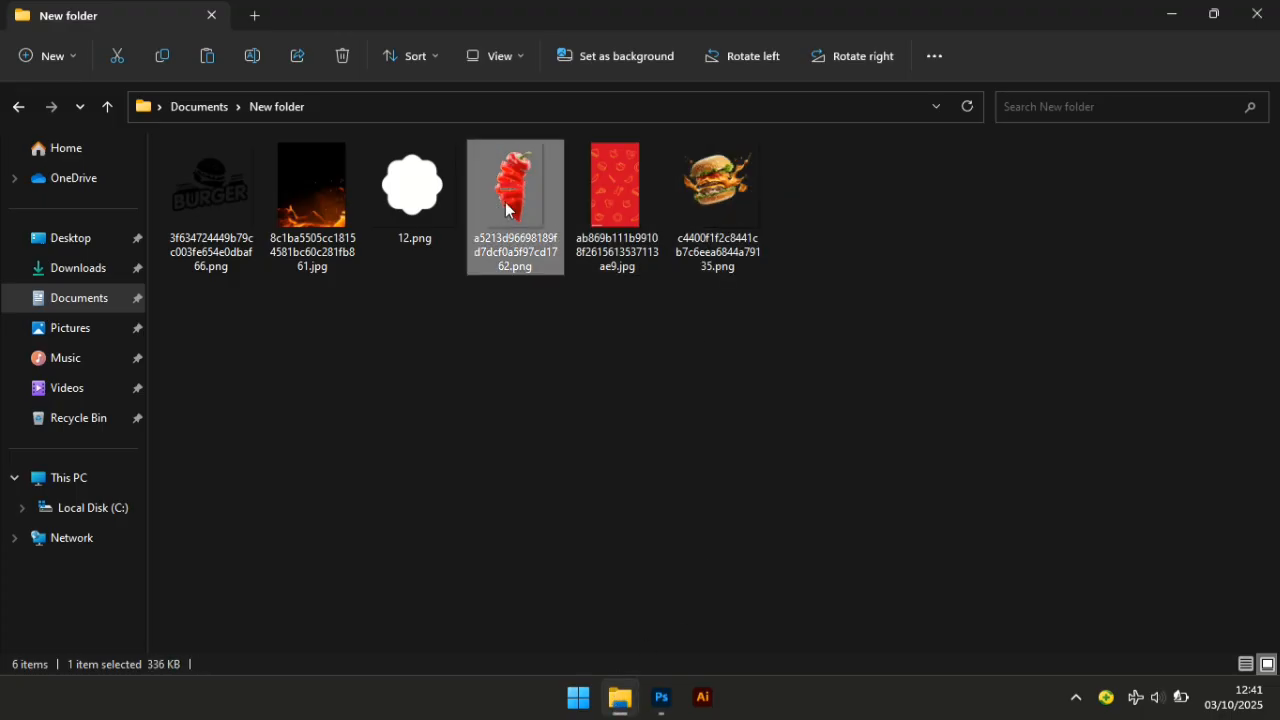
{"action": "left_click_drag", "start_coordinate": [505, 190], "coordinate": [689, 658]}
{"action": "left_click_drag", "start_coordinate": [510, 192], "coordinate": [528, 385]}
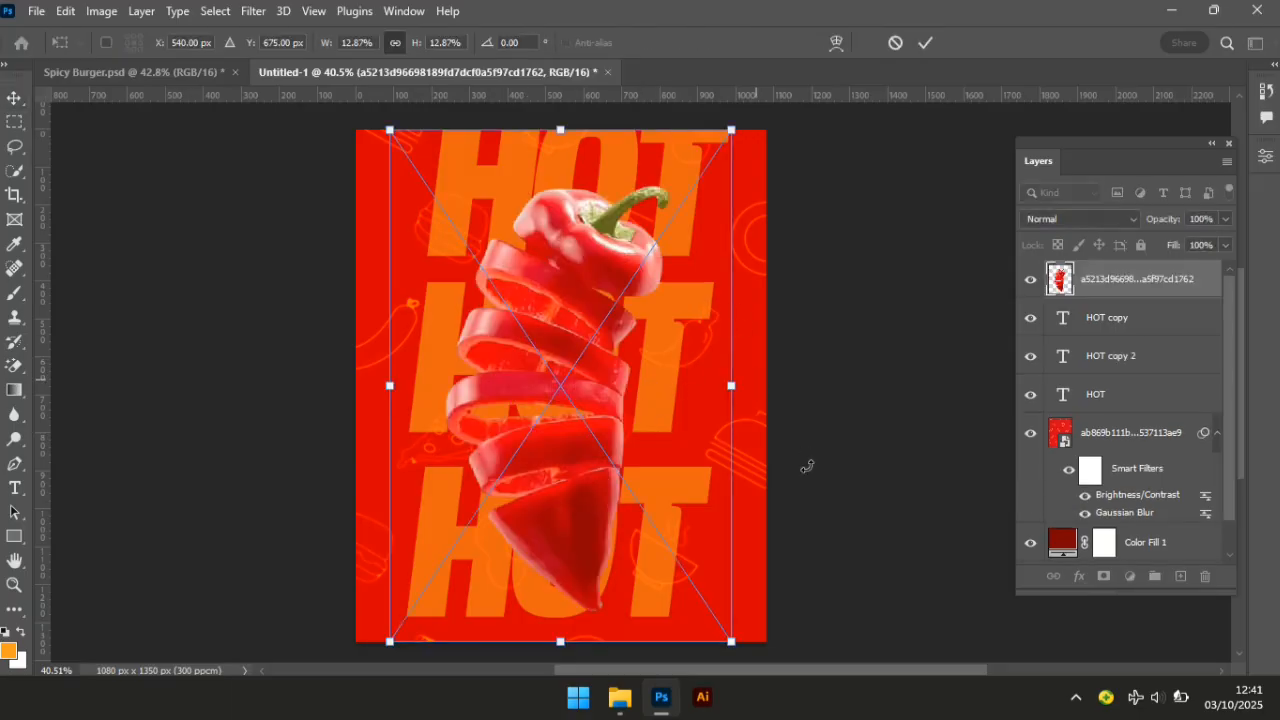
Rotate the pepper to about 57°, enlarge it to about 16.86%, and position it mid-poster.
{"action": "left_click_drag", "start_coordinate": [807, 466], "coordinate": [744, 562]}
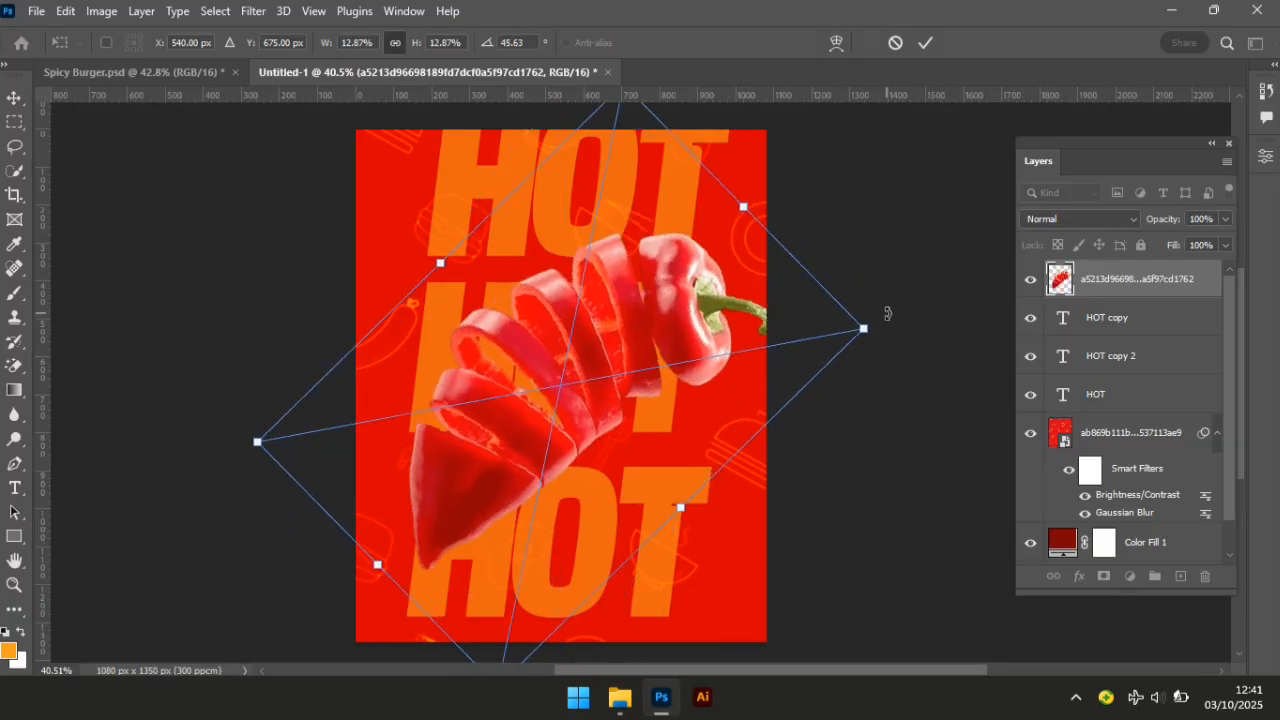
{"action": "left_click_drag", "start_coordinate": [902, 344], "coordinate": [903, 380]}
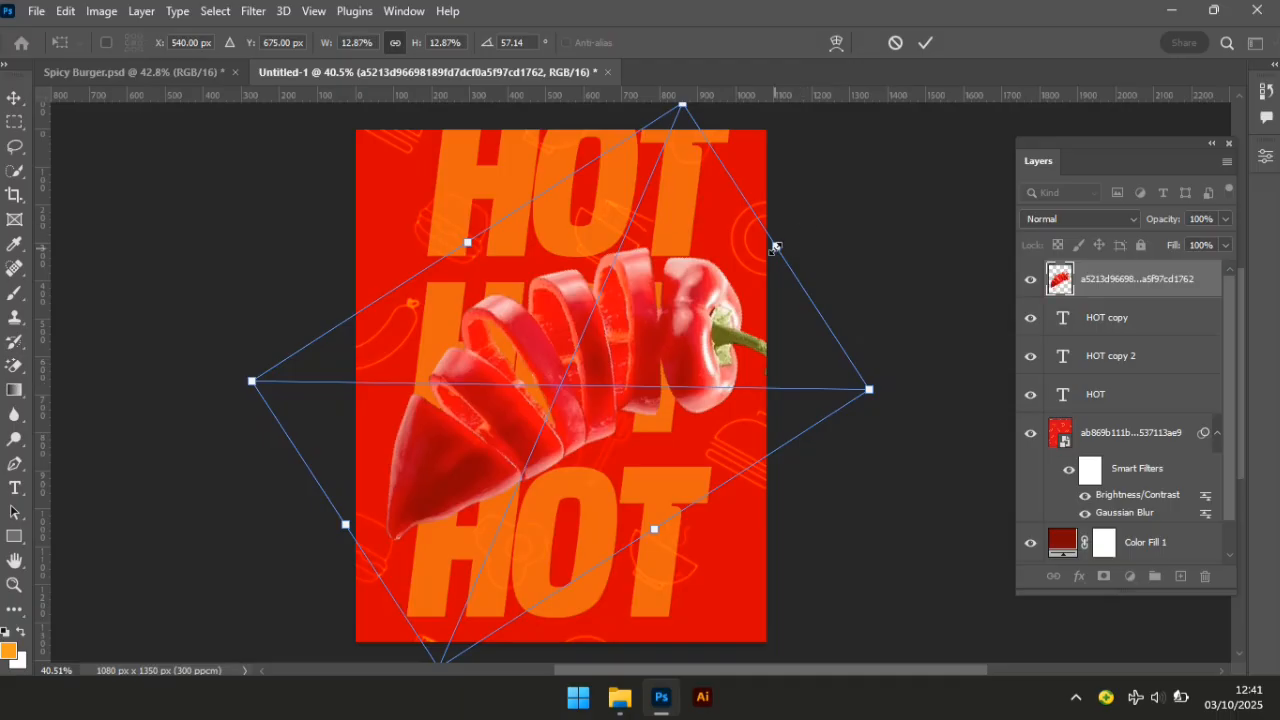
{"action": "left_click_drag", "start_coordinate": [776, 246], "coordinate": [877, 224]}
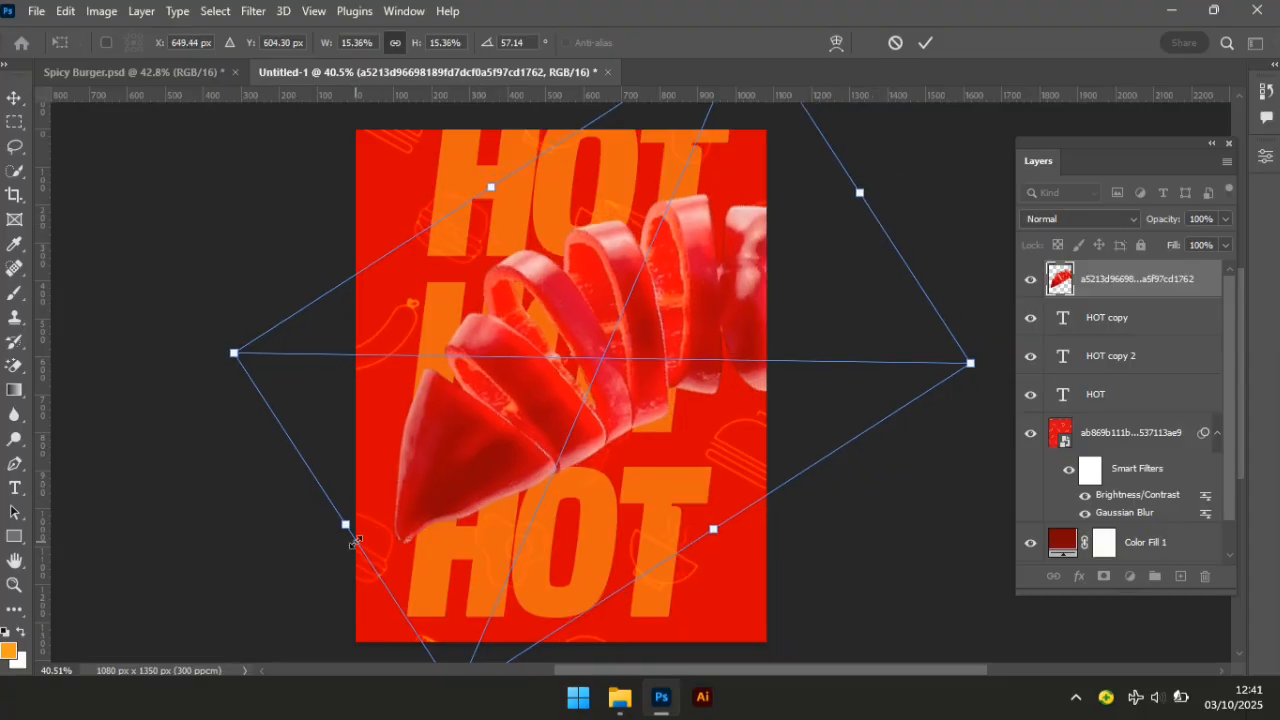
{"action": "left_click_drag", "start_coordinate": [340, 530], "coordinate": [294, 559]}
{"action": "left_click_drag", "start_coordinate": [521, 376], "coordinate": [521, 376]}
{"action": "key", "text": "Return"}
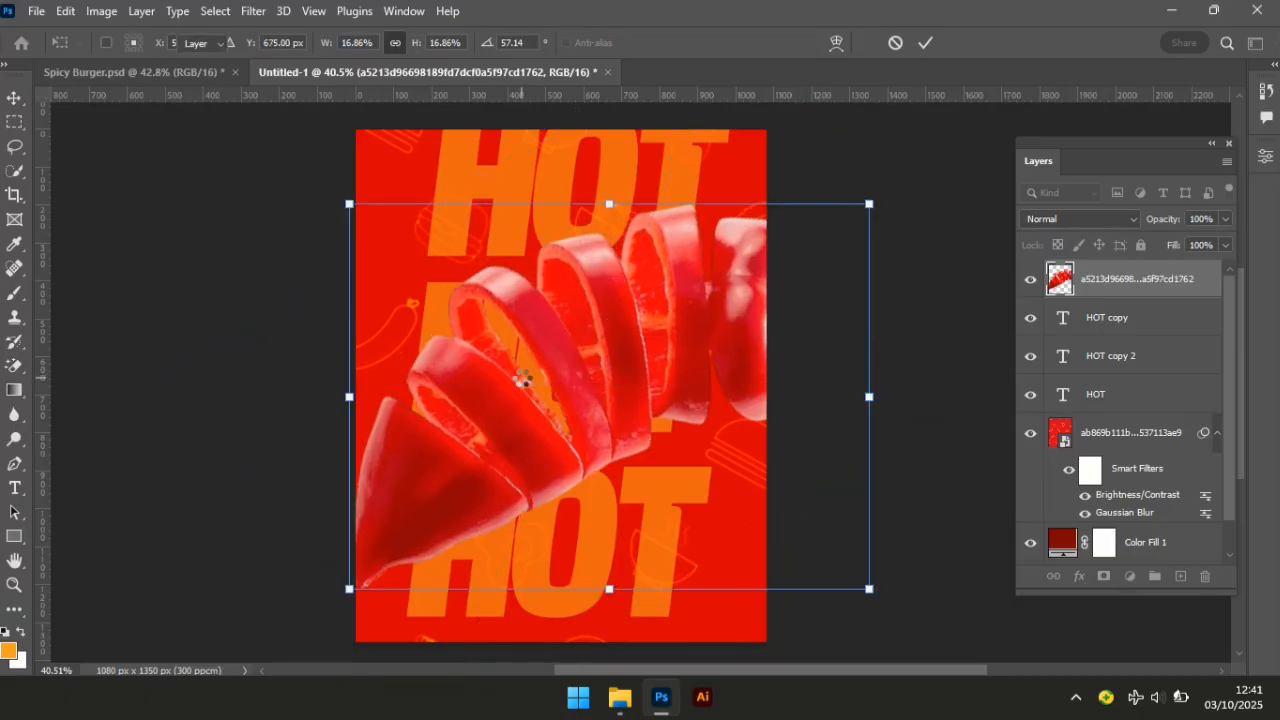
{"action": "left_click_drag", "start_coordinate": [629, 356], "coordinate": [628, 368]}
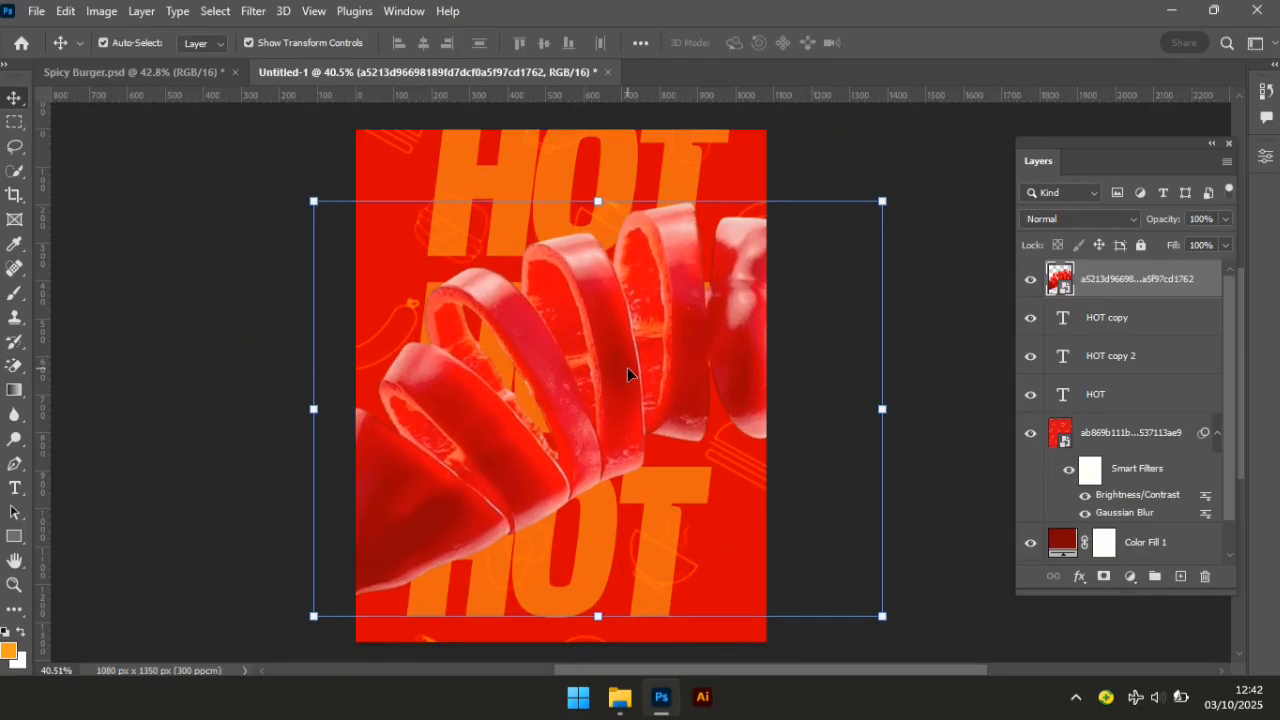
Apply a Motion Blur to the pepper at angle 0 with a 23-pixel distance.
{"action": "left_click", "coordinate": [252, 12]}
{"action": "mouse_move", "coordinate": [300, 254]}
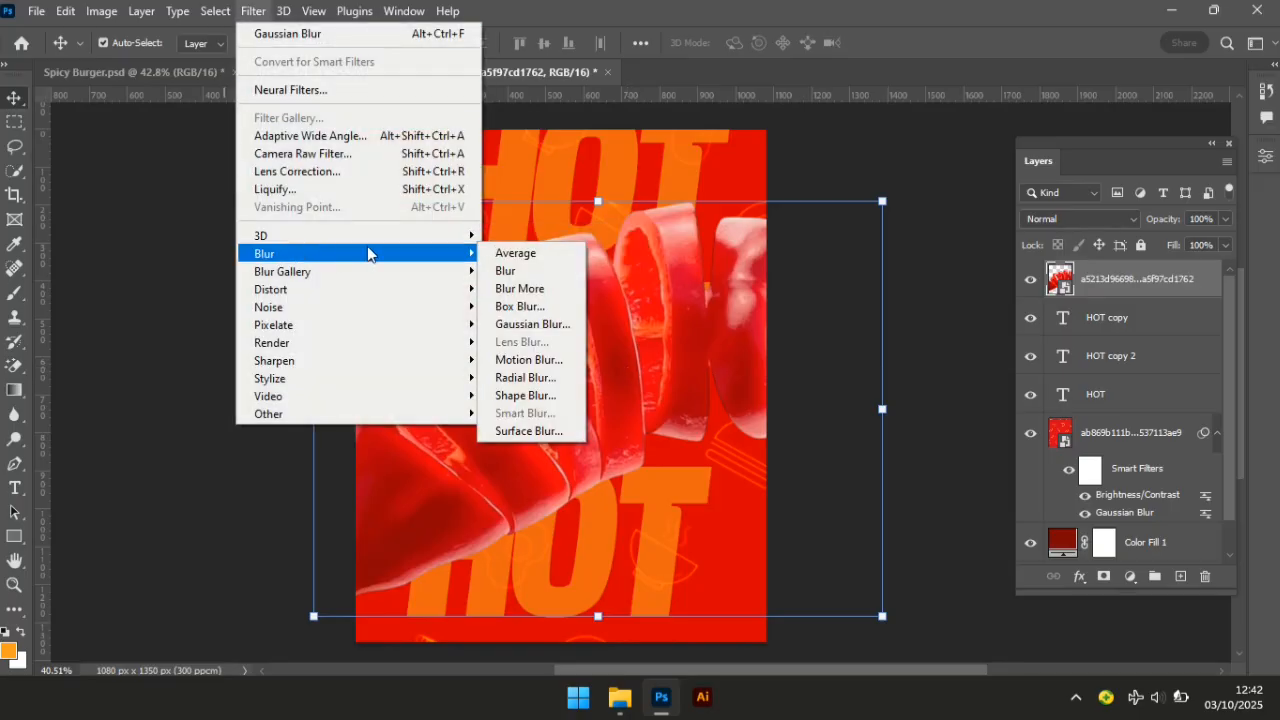
{"action": "left_click", "coordinate": [536, 360]}
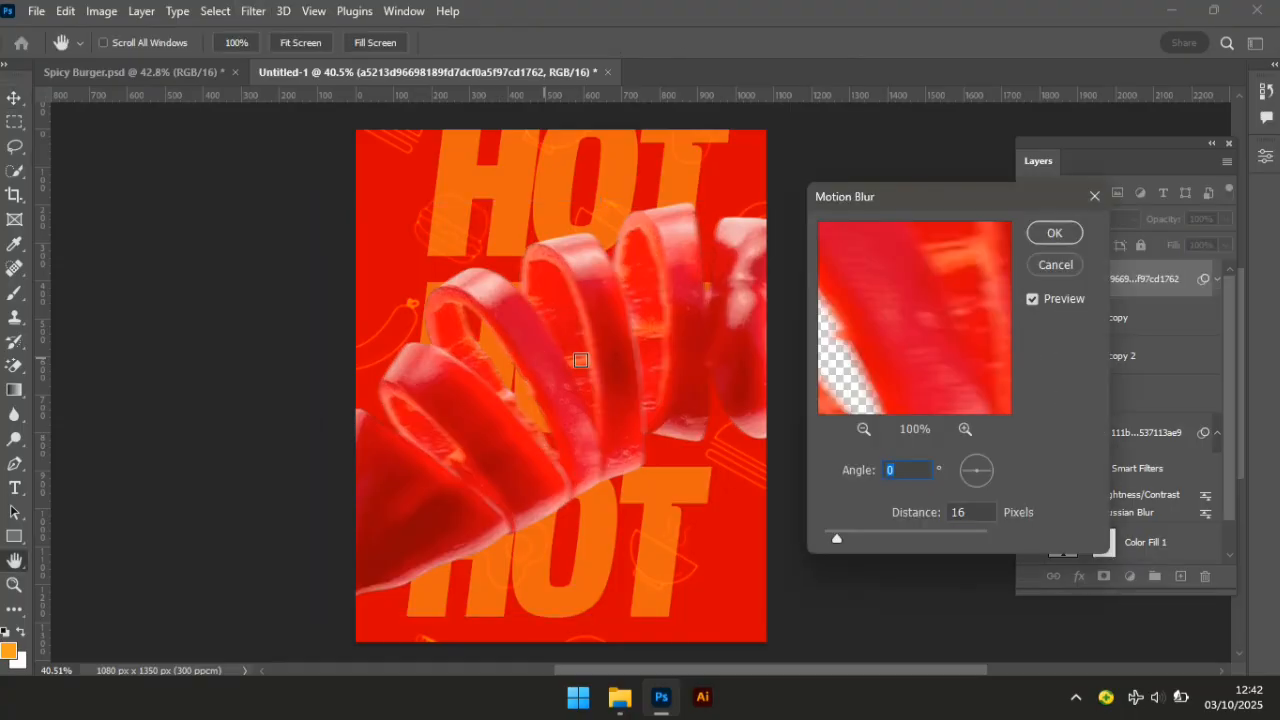
{"action": "left_click", "coordinate": [960, 512]}
{"action": "left_click_drag", "start_coordinate": [966, 512], "coordinate": [920, 518]}
{"action": "type", "text": "23"}
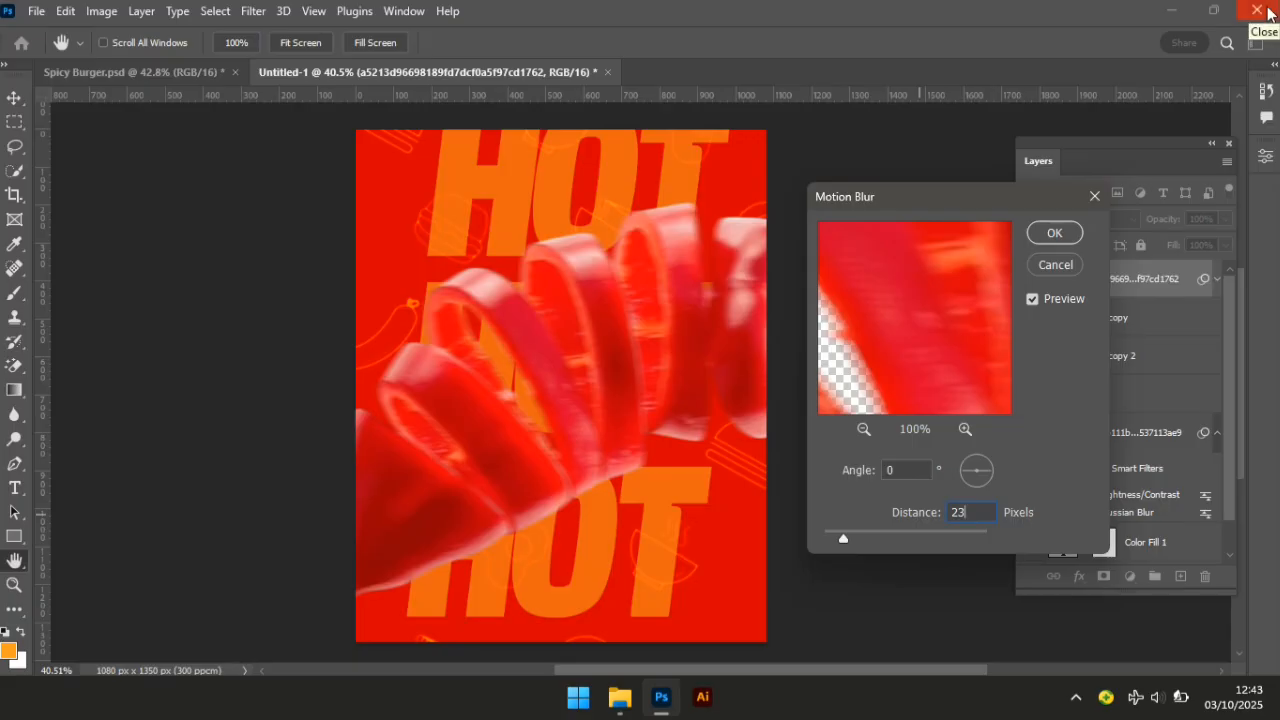
{"action": "left_click", "coordinate": [1047, 238]}
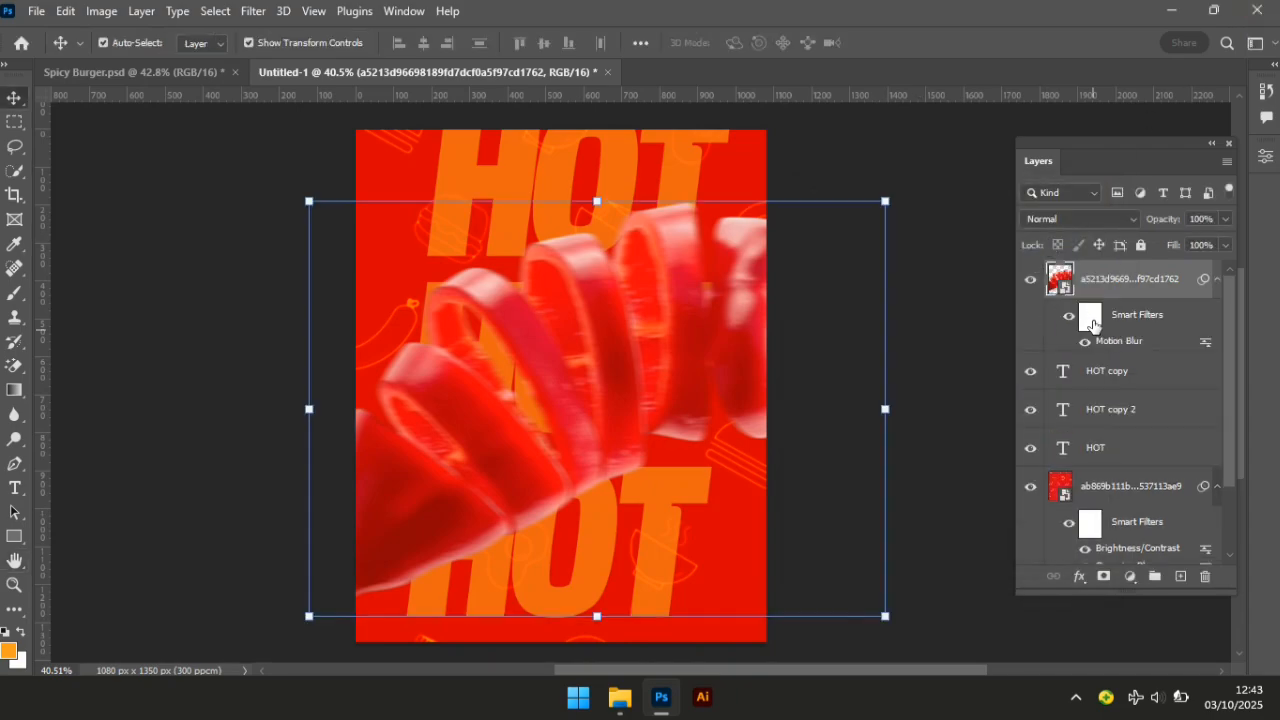
Paint black at 15% brush flow on the pepper's blur mask to unblur parts near HOT.
{"action": "left_click", "coordinate": [1090, 318]}
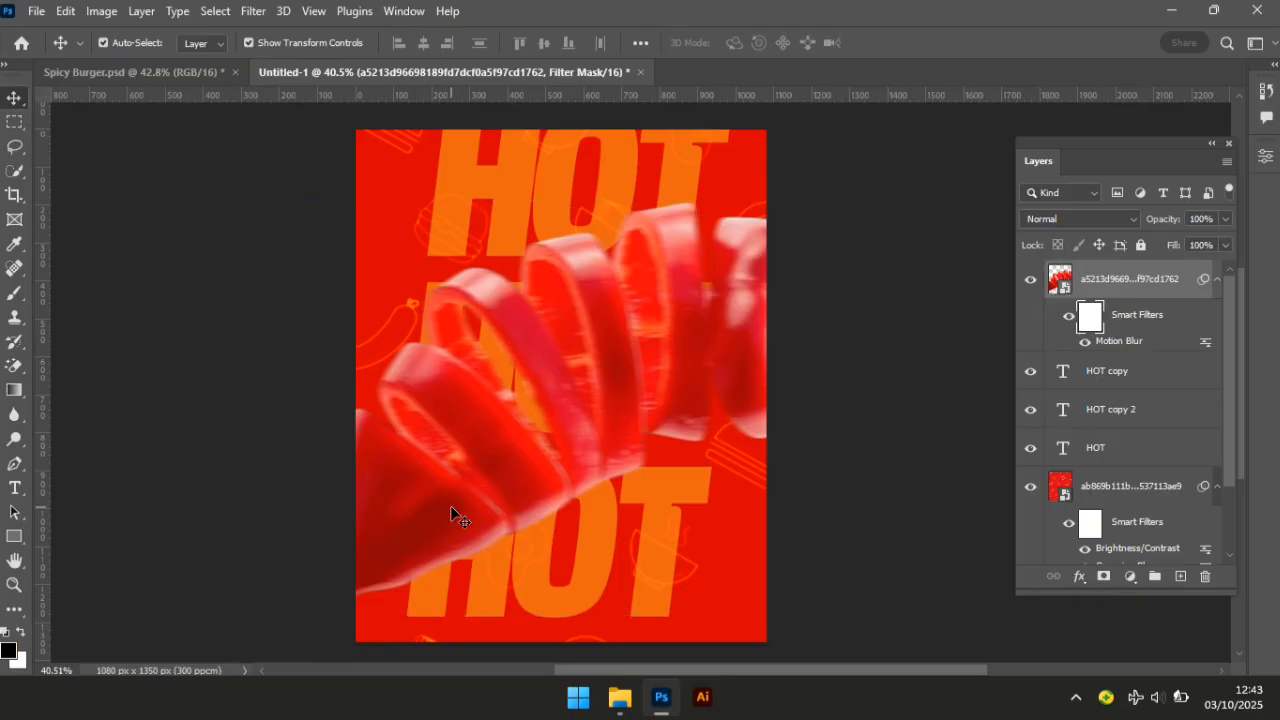
{"action": "key", "text": "b"}
{"action": "key", "text": "b"}
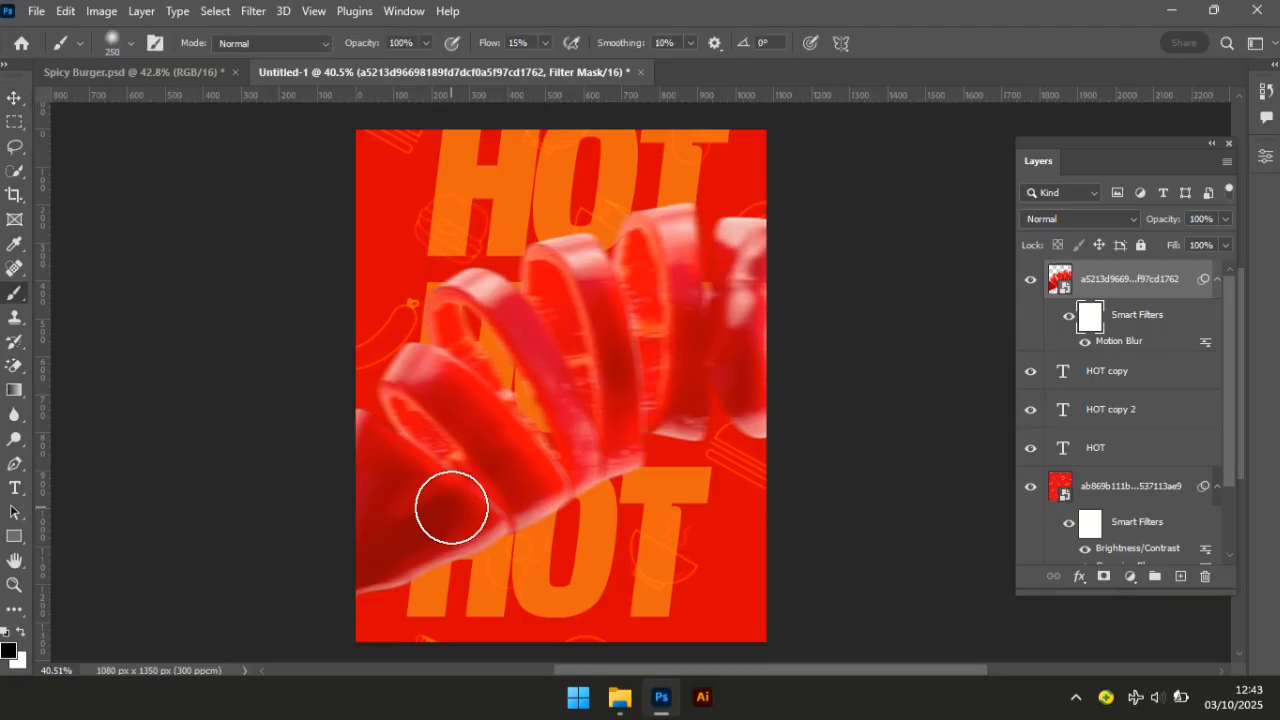
{"action": "left_click", "coordinate": [545, 43]}
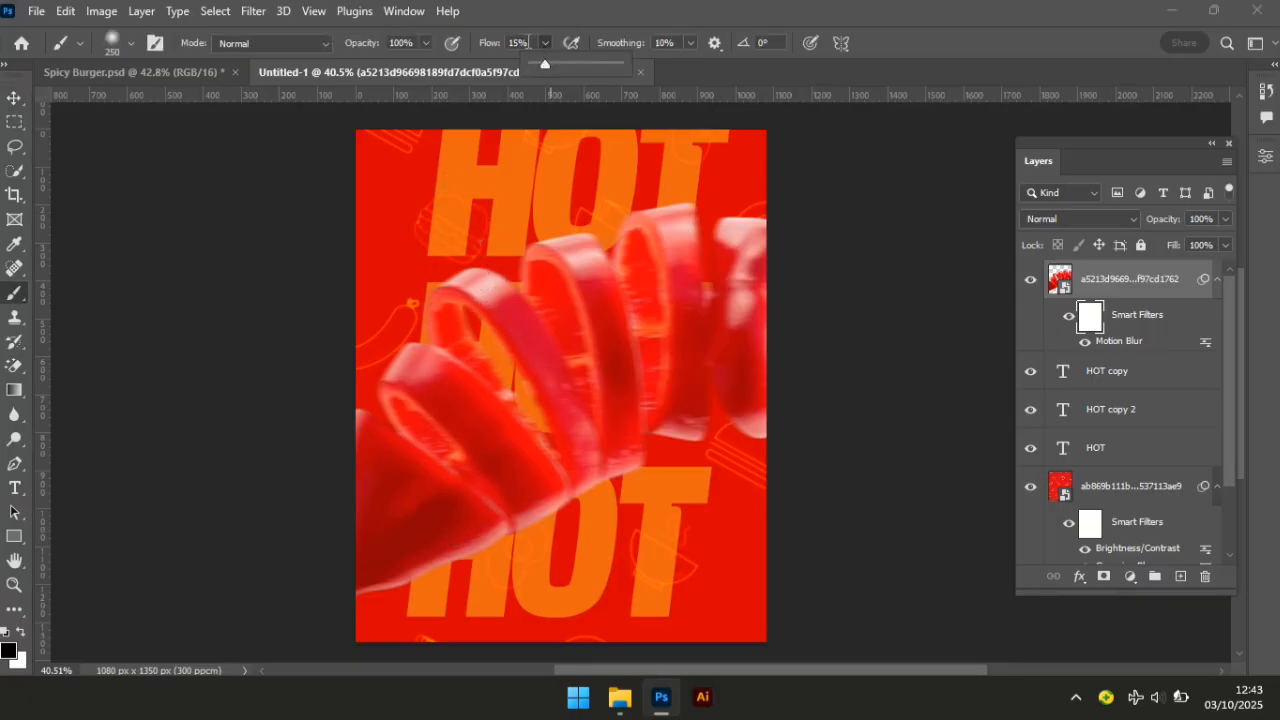
{"action": "left_click", "coordinate": [529, 42]}
{"action": "left_click_drag", "start_coordinate": [529, 42], "coordinate": [495, 49]}
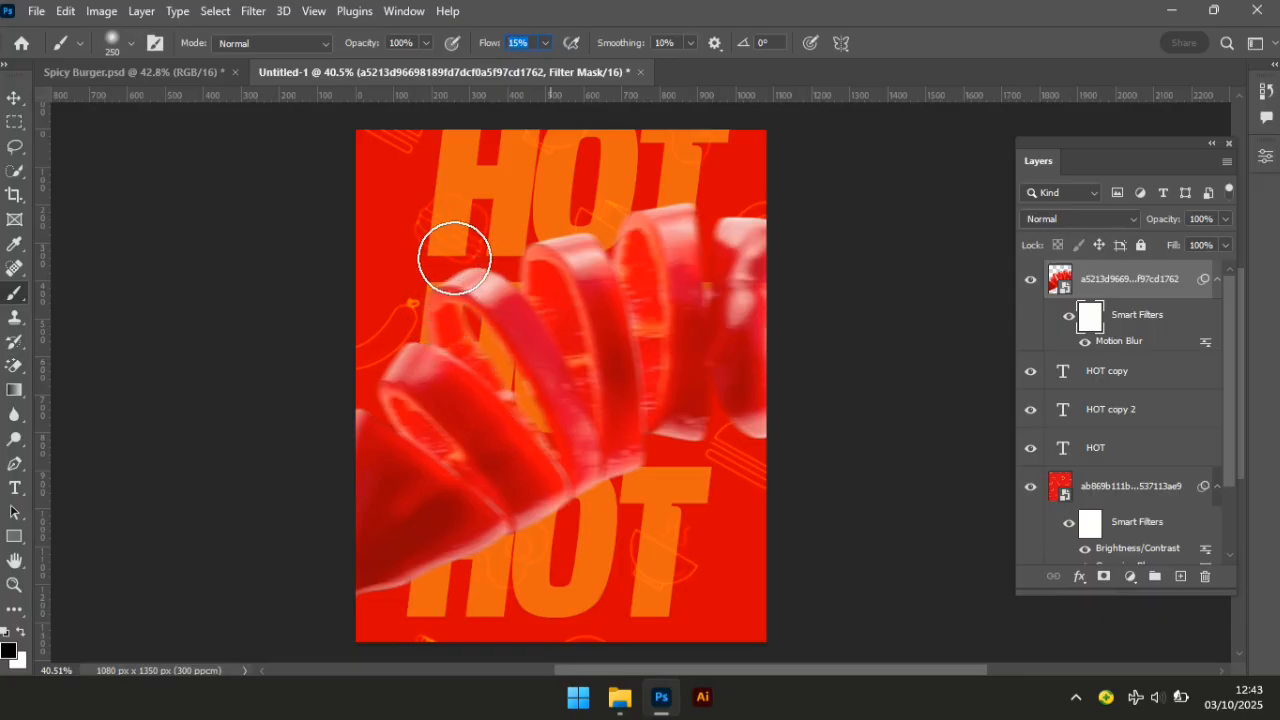
{"action": "mouse_move", "coordinate": [463, 254]}
{"action": "left_mouse_down"}
{"action": "mouse_move", "coordinate": [441, 260]}
{"action": "mouse_move", "coordinate": [471, 257]}
{"action": "left_mouse_up"}
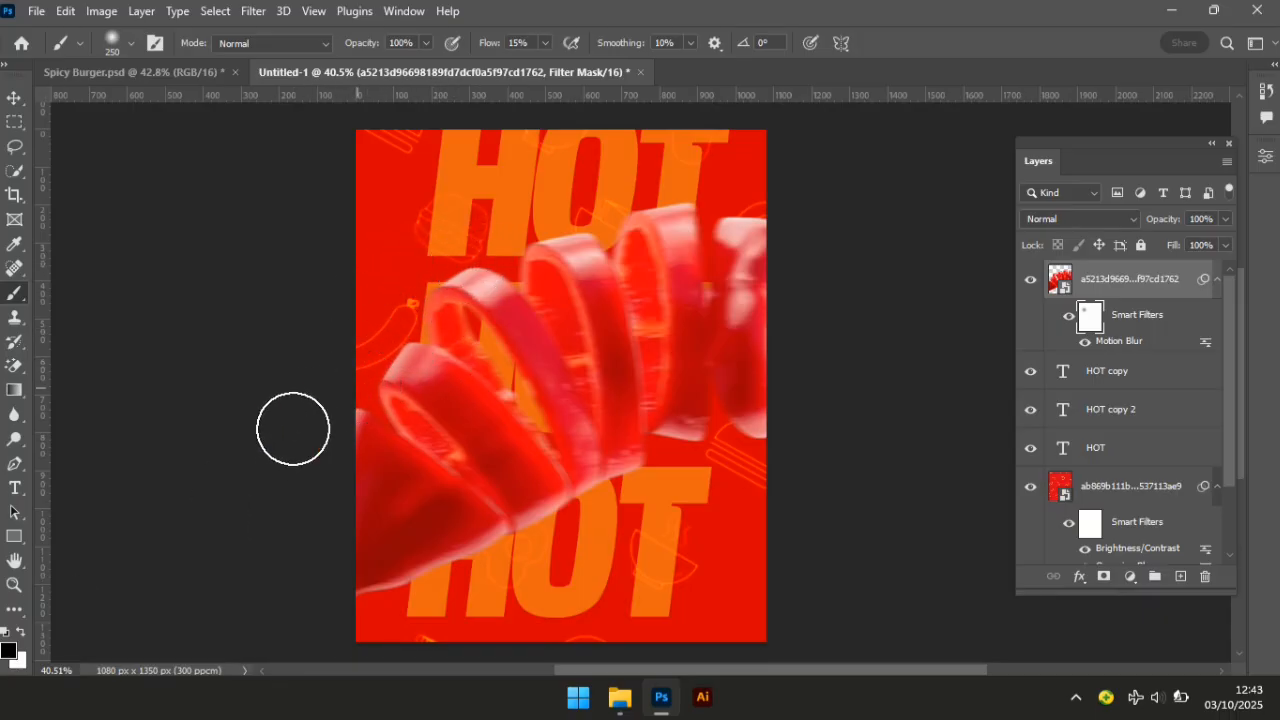
{"action": "mouse_move", "coordinate": [558, 218]}
{"action": "left_mouse_down"}
{"action": "mouse_move", "coordinate": [529, 223]}
{"action": "mouse_move", "coordinate": [620, 200]}
{"action": "mouse_move", "coordinate": [497, 214]}
{"action": "mouse_move", "coordinate": [729, 171]}
{"action": "mouse_move", "coordinate": [603, 181]}
{"action": "mouse_move", "coordinate": [800, 208]}
{"action": "mouse_move", "coordinate": [724, 206]}
{"action": "mouse_move", "coordinate": [779, 199]}
{"action": "left_mouse_up"}
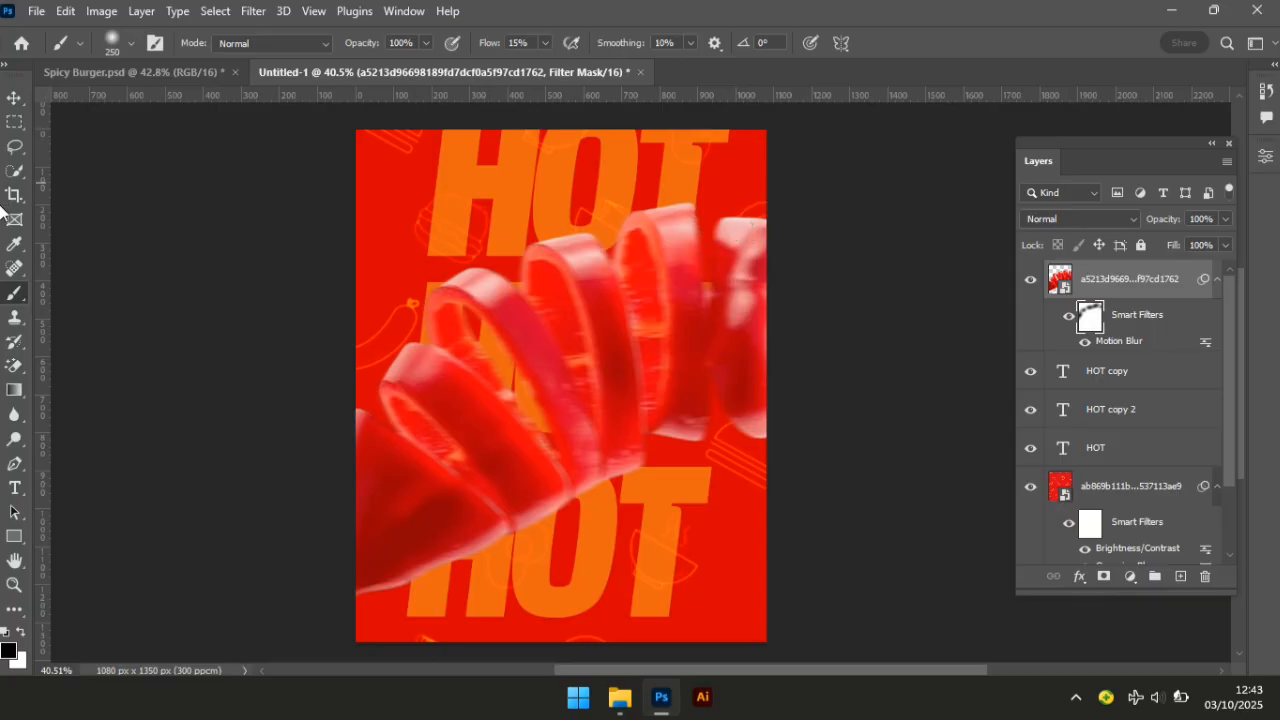
Deselect the pepper layer and drag the burger image from the folder into the poster.
{"action": "left_click", "coordinate": [15, 98]}
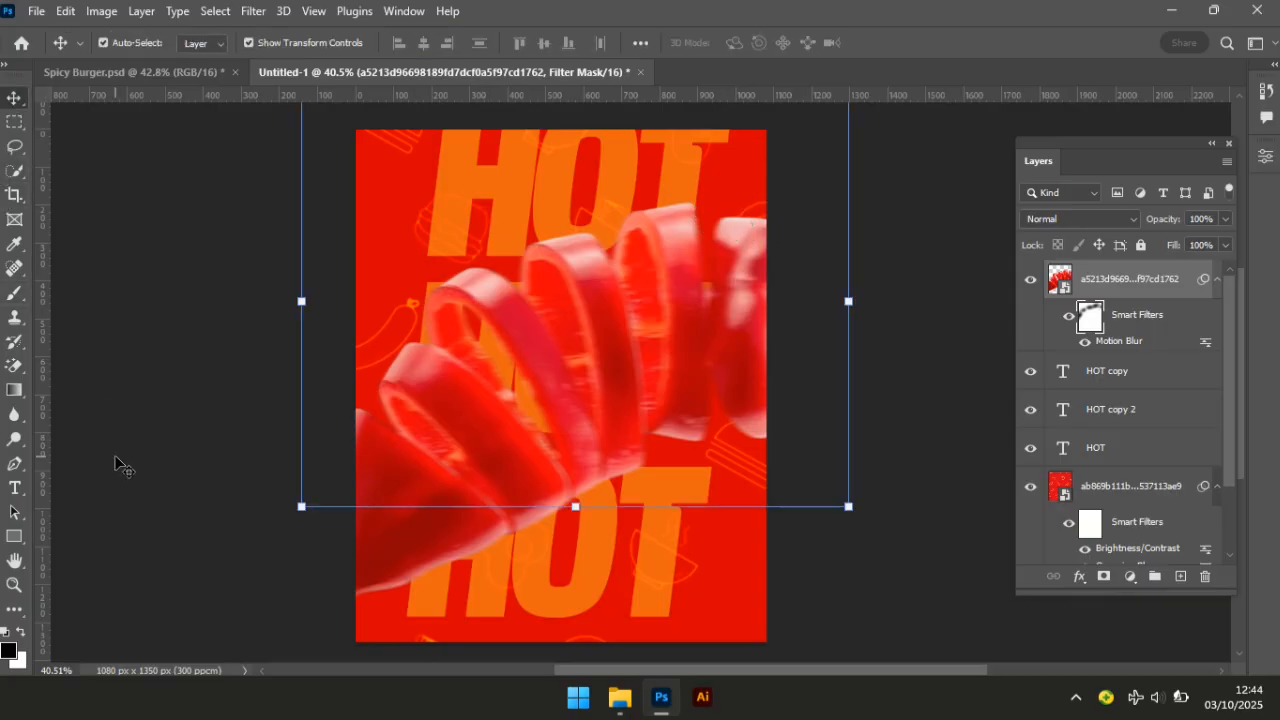
{"action": "left_click", "coordinate": [1167, 280]}
{"action": "left_click", "coordinate": [955, 420]}
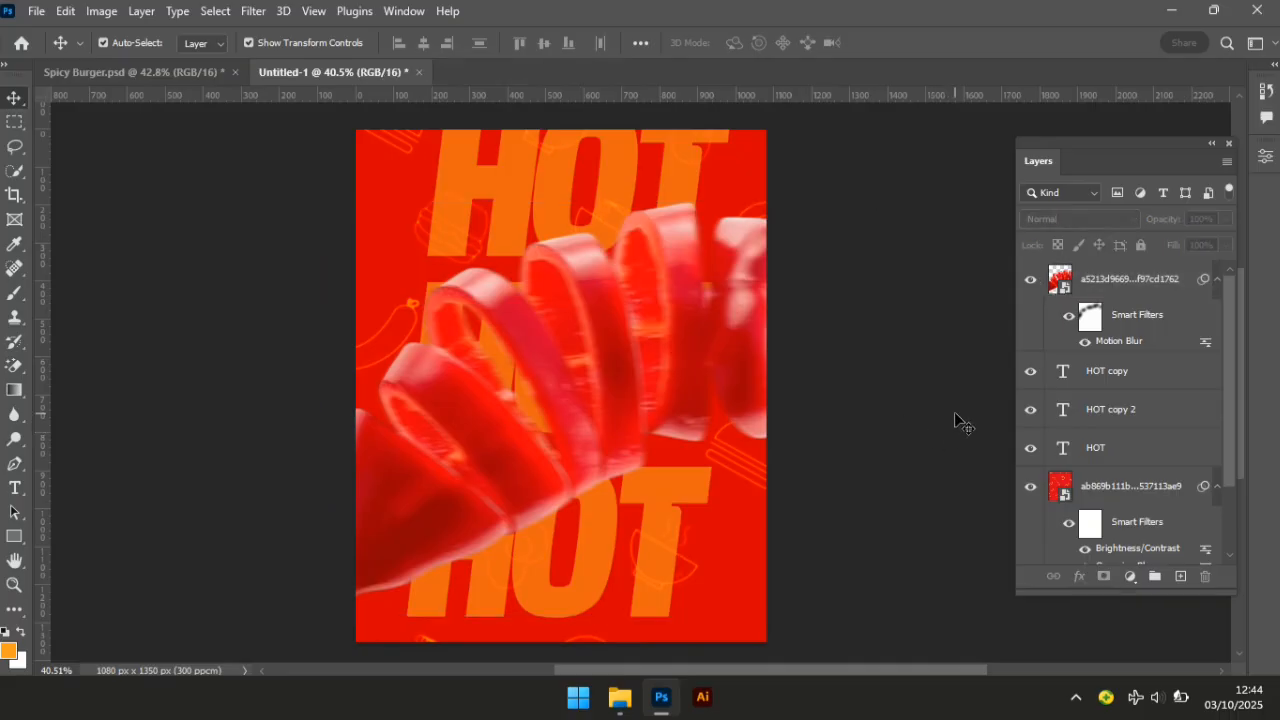
{"action": "left_click", "coordinate": [620, 697]}
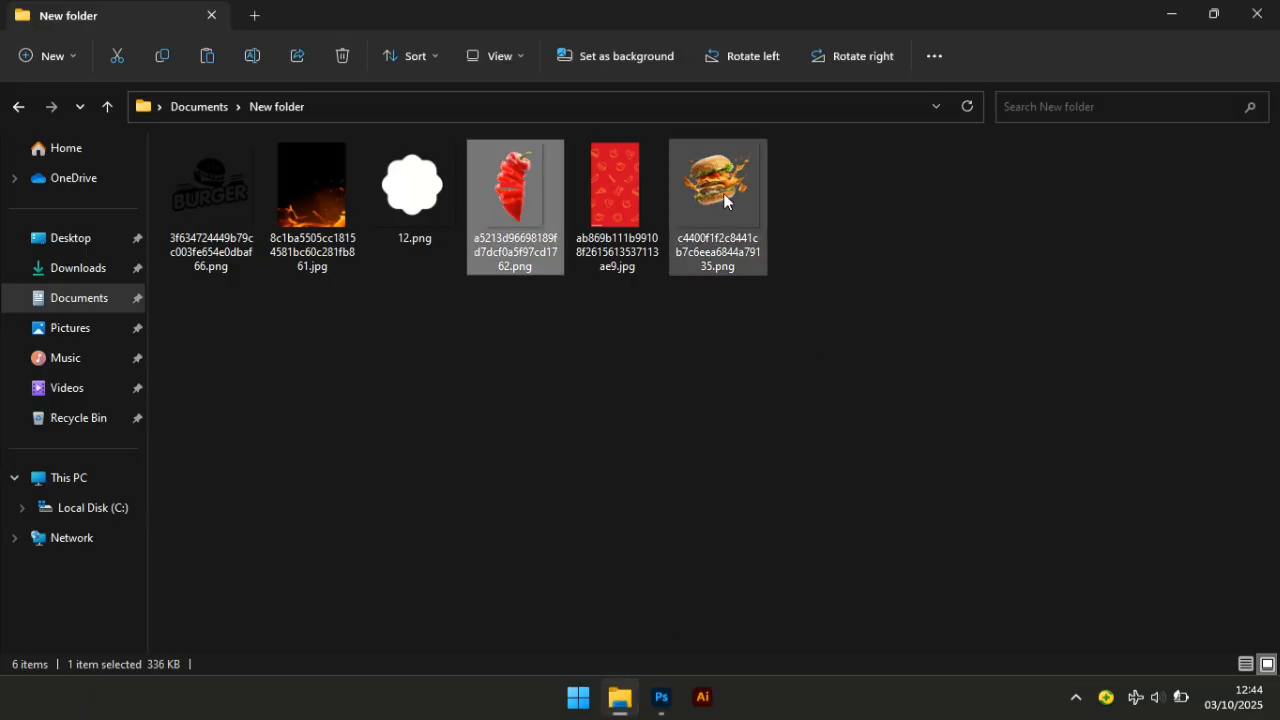
{"action": "left_click_drag", "start_coordinate": [723, 193], "coordinate": [580, 328]}
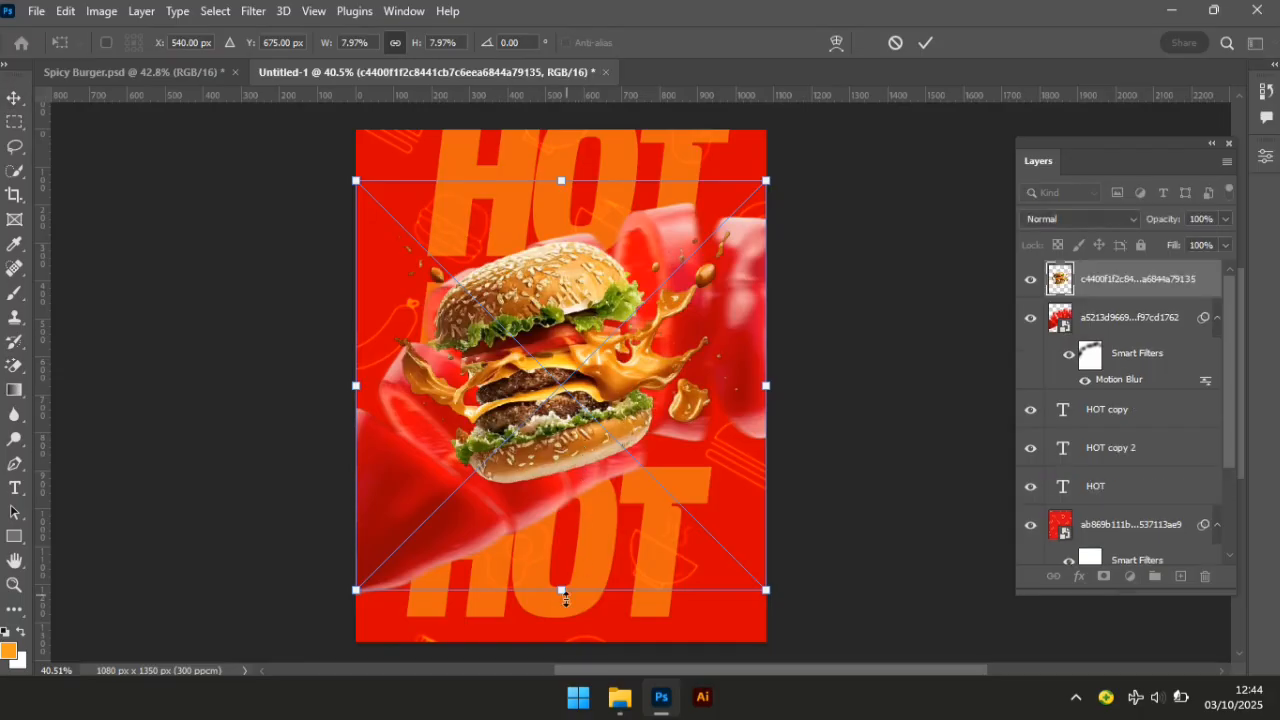
Enlarge the burger, nudge it slightly down, and confirm the transform.
{"action": "left_click_drag", "start_coordinate": [563, 588], "coordinate": [604, 642]}
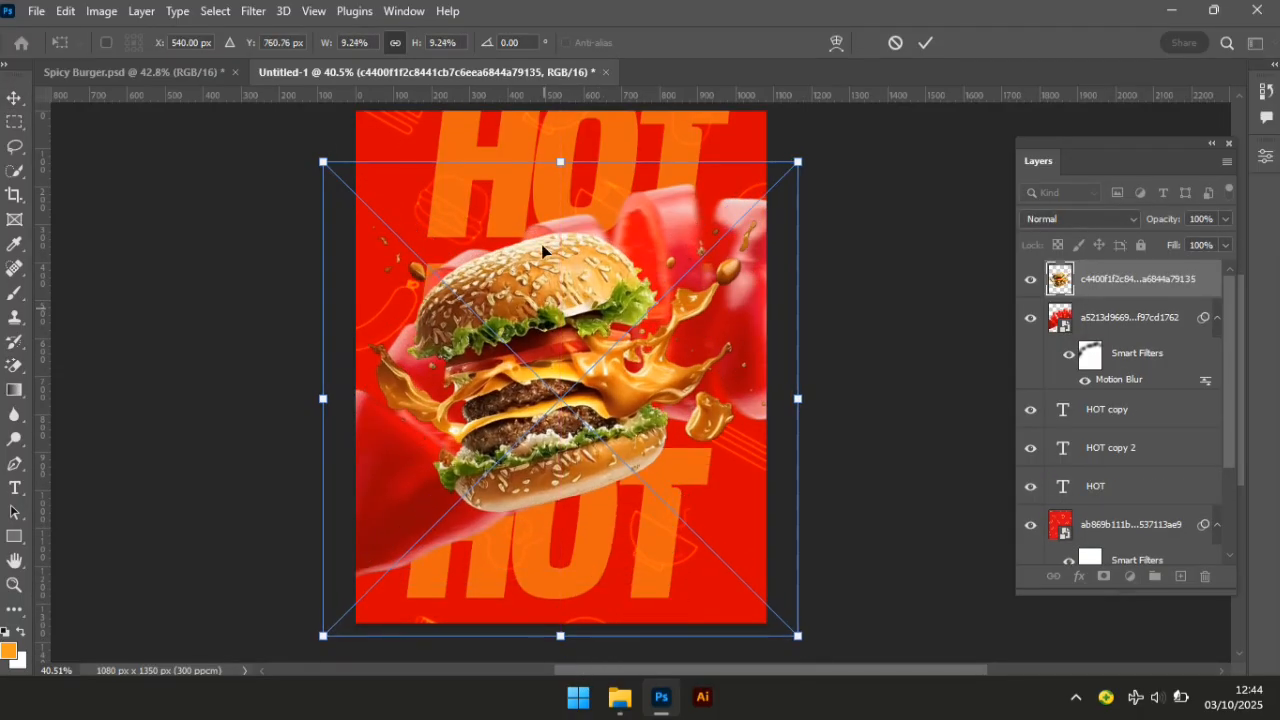
{"action": "left_click_drag", "start_coordinate": [567, 143], "coordinate": [572, 110]}
{"action": "left_click_drag", "start_coordinate": [561, 307], "coordinate": [563, 316]}
{"action": "key", "text": "Return"}
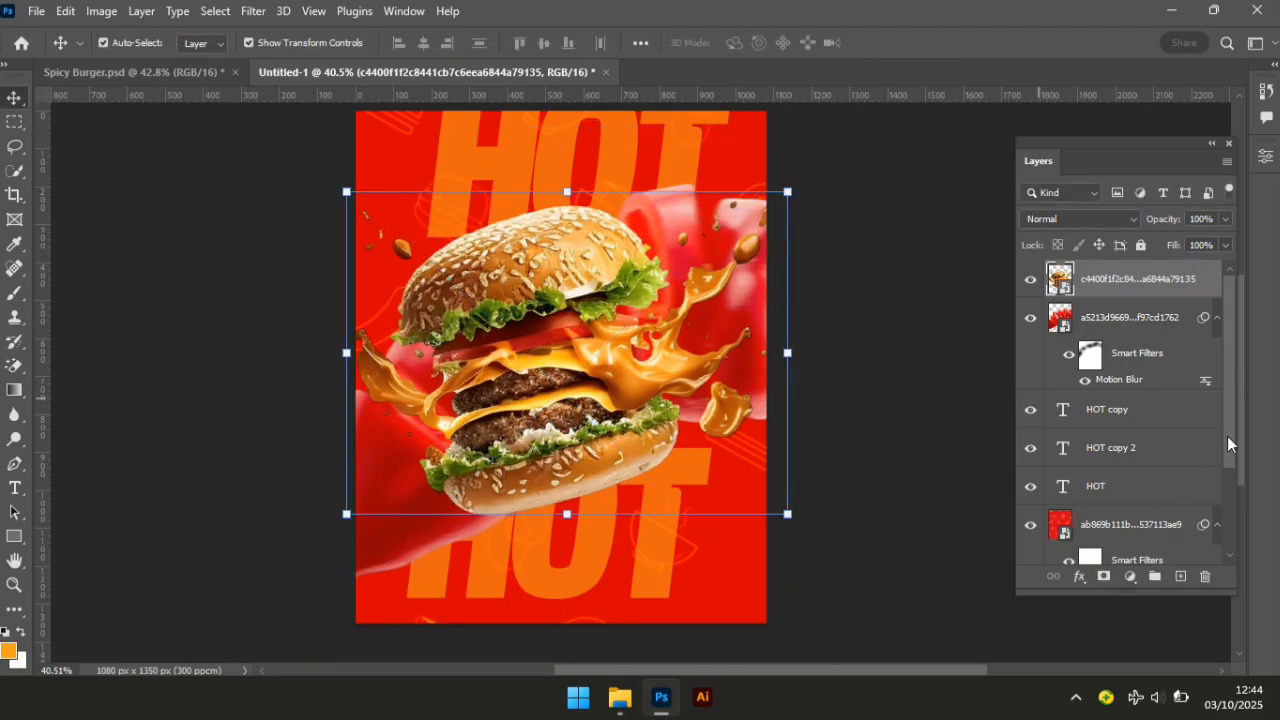
Centre the burger horizontally against the background layer and check its position.
{"action": "left_click_drag", "start_coordinate": [1227, 436], "coordinate": [1227, 543]}
{"action": "left_click", "coordinate": [1133, 548]}
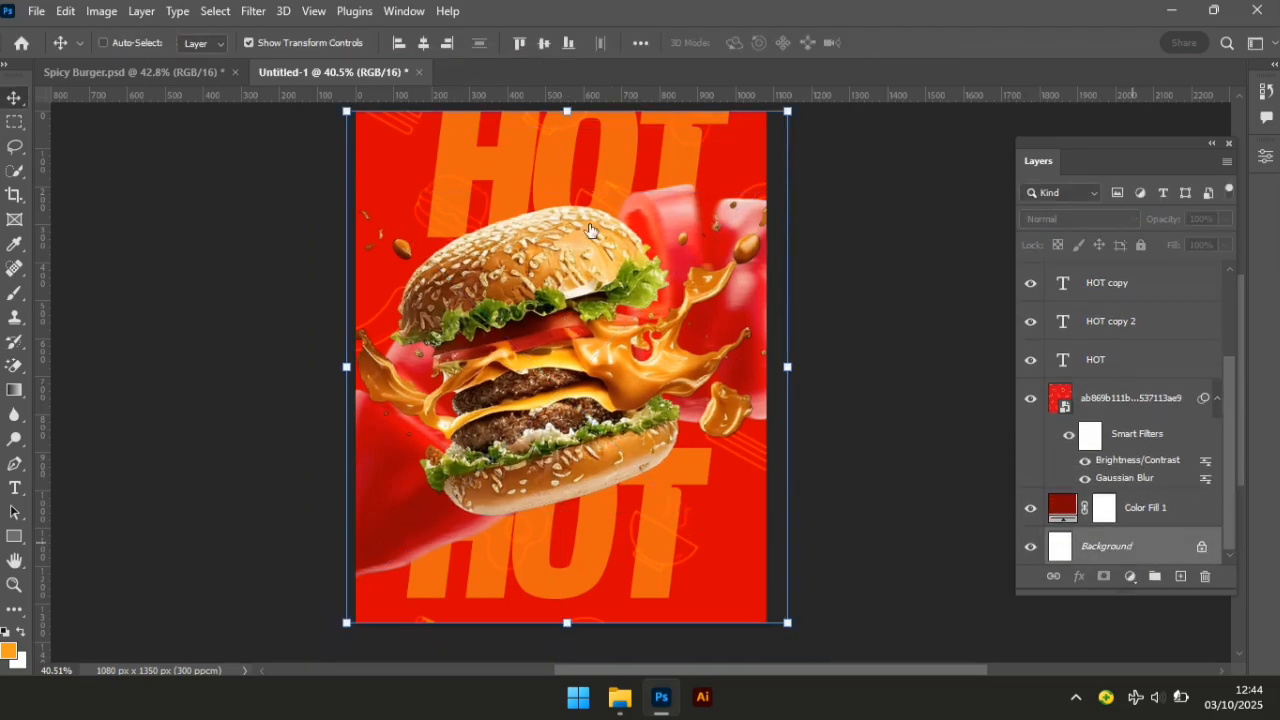
{"action": "left_click", "coordinate": [423, 43]}
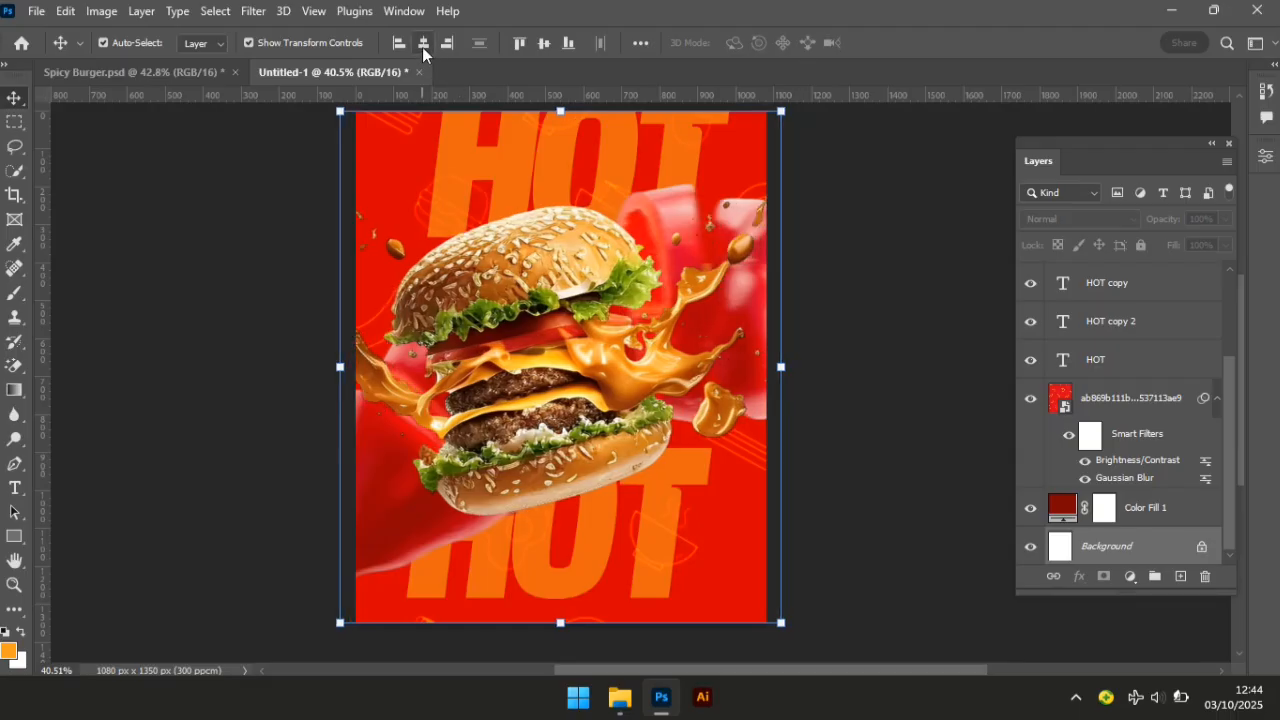
{"action": "left_click", "coordinate": [866, 414]}
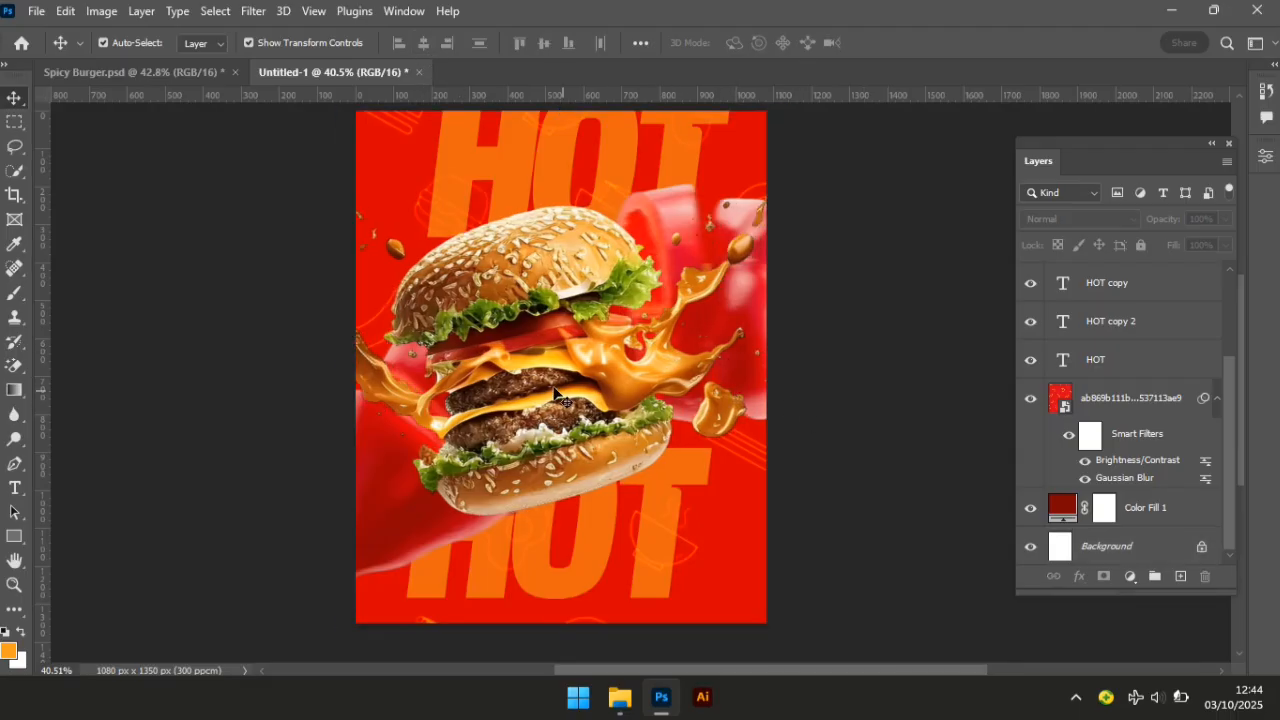
{"action": "left_click", "coordinate": [522, 373]}
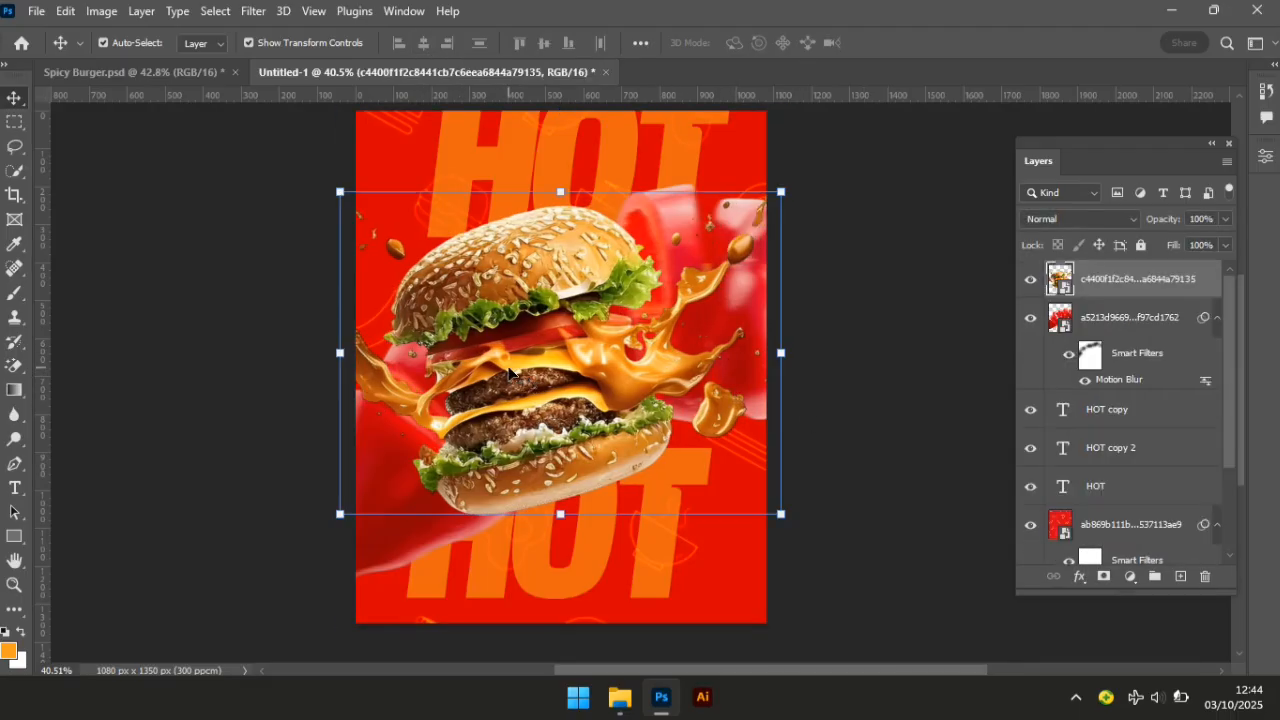
{"action": "left_click", "coordinate": [882, 414]}
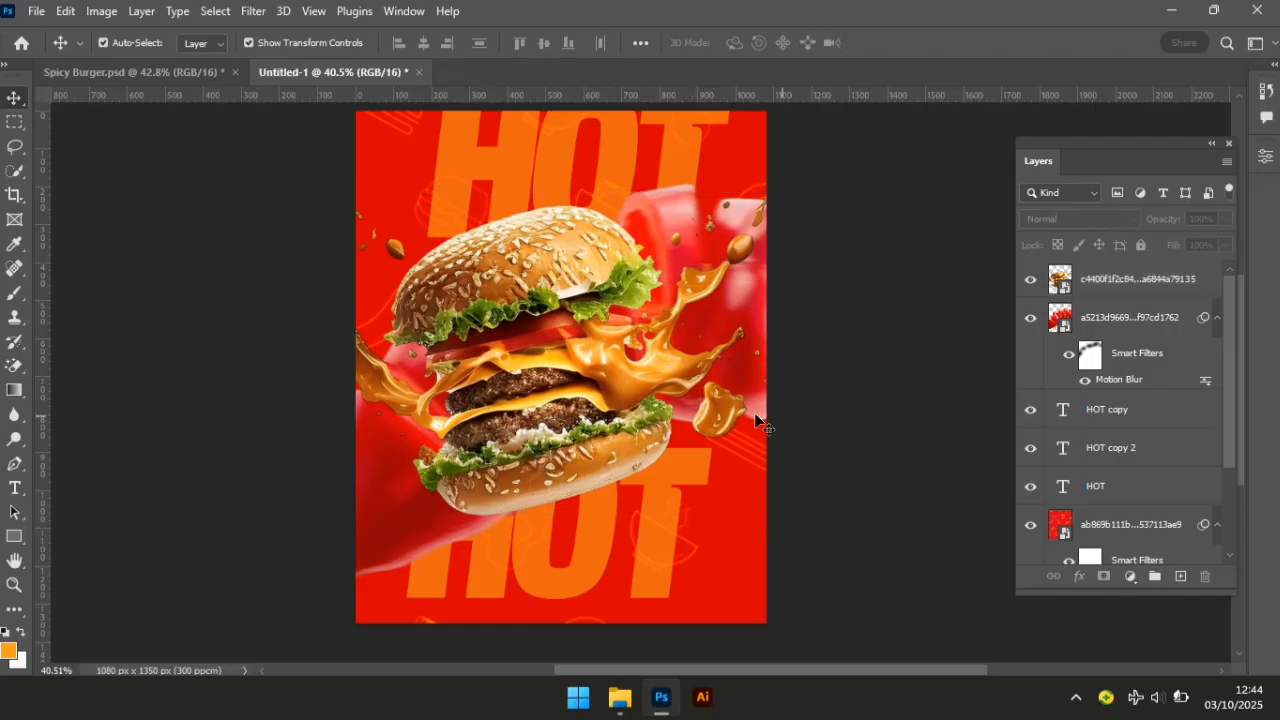
{"action": "left_click", "coordinate": [560, 400]}
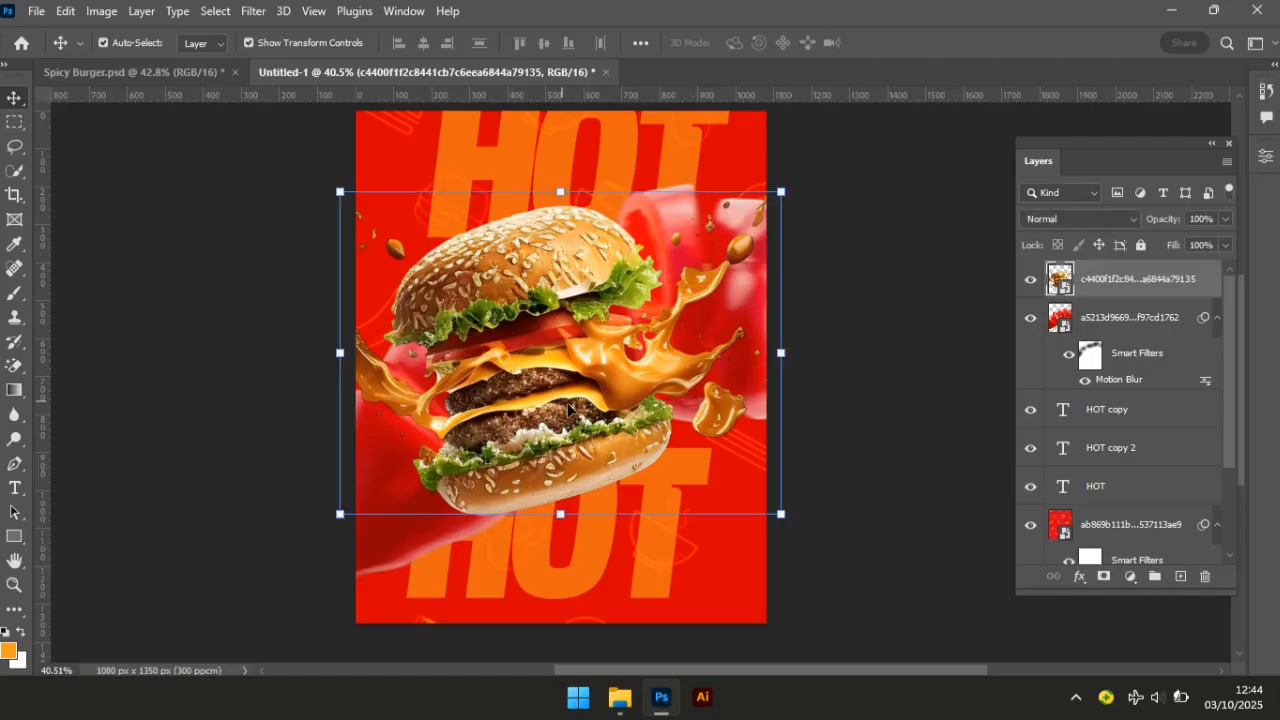
{"action": "left_click", "coordinate": [875, 448]}
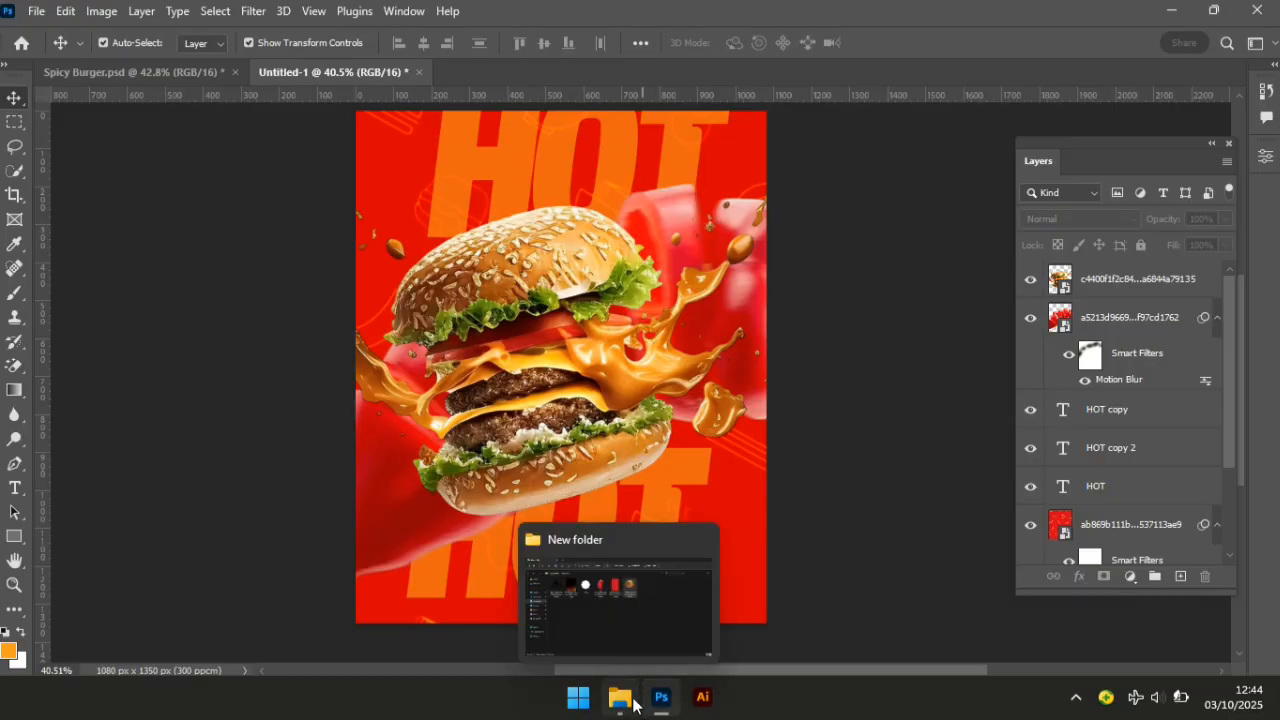
Place the fire image into the poster and set its blend mode to Screen.
{"action": "left_click", "coordinate": [633, 700]}
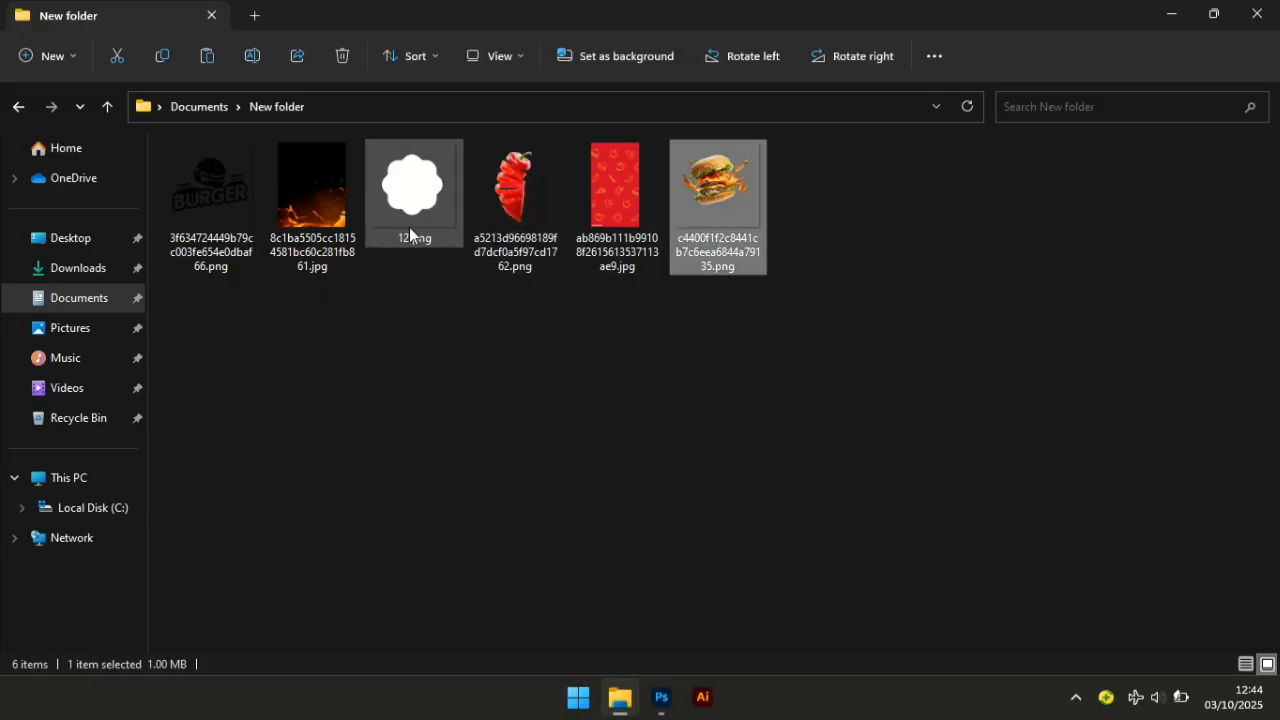
{"action": "left_click", "coordinate": [409, 234]}
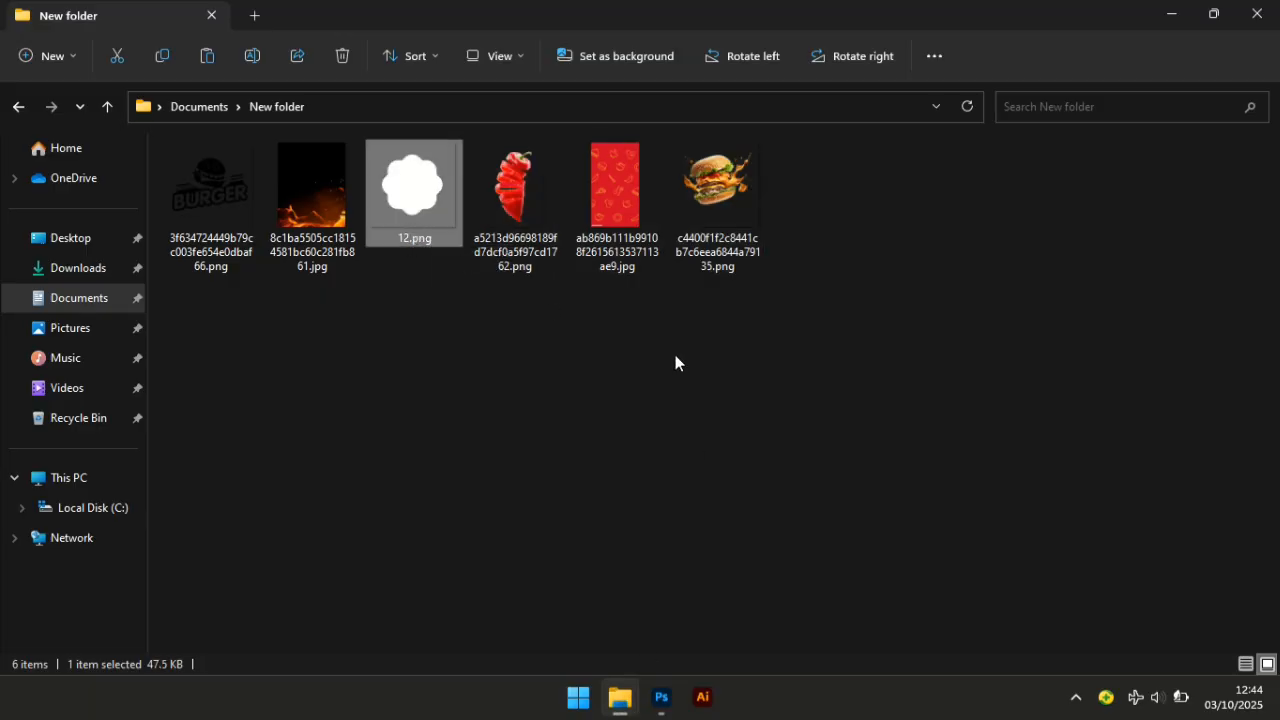
{"action": "left_click", "coordinate": [314, 179]}
{"action": "left_click_drag", "start_coordinate": [296, 180], "coordinate": [563, 538]}
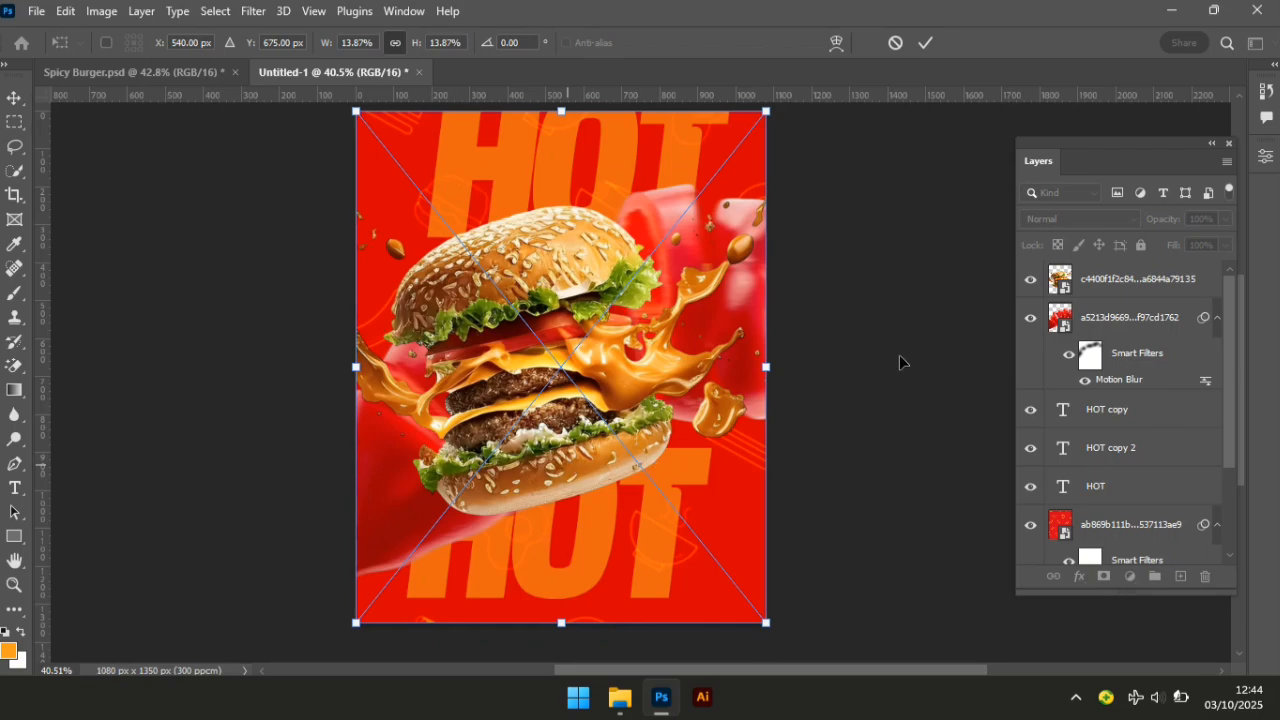
{"action": "key", "text": "Return"}
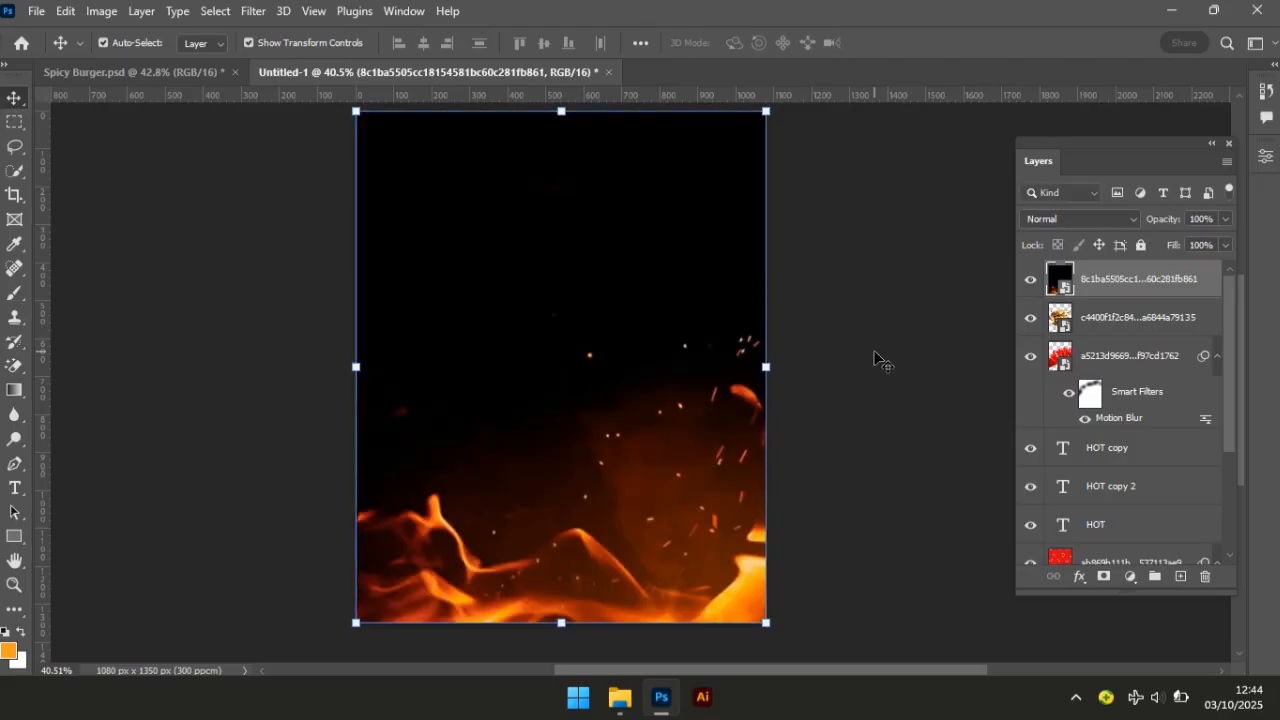
{"action": "left_click", "coordinate": [1110, 222]}
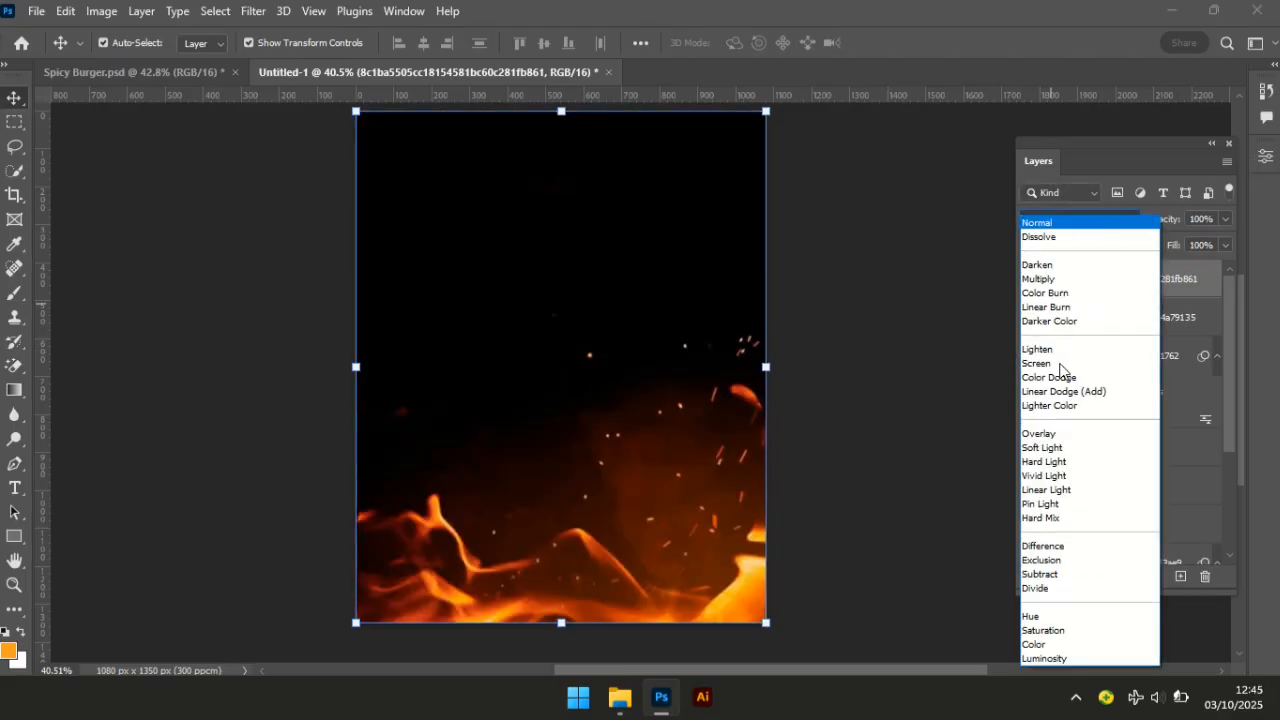
{"action": "left_click", "coordinate": [1061, 365]}
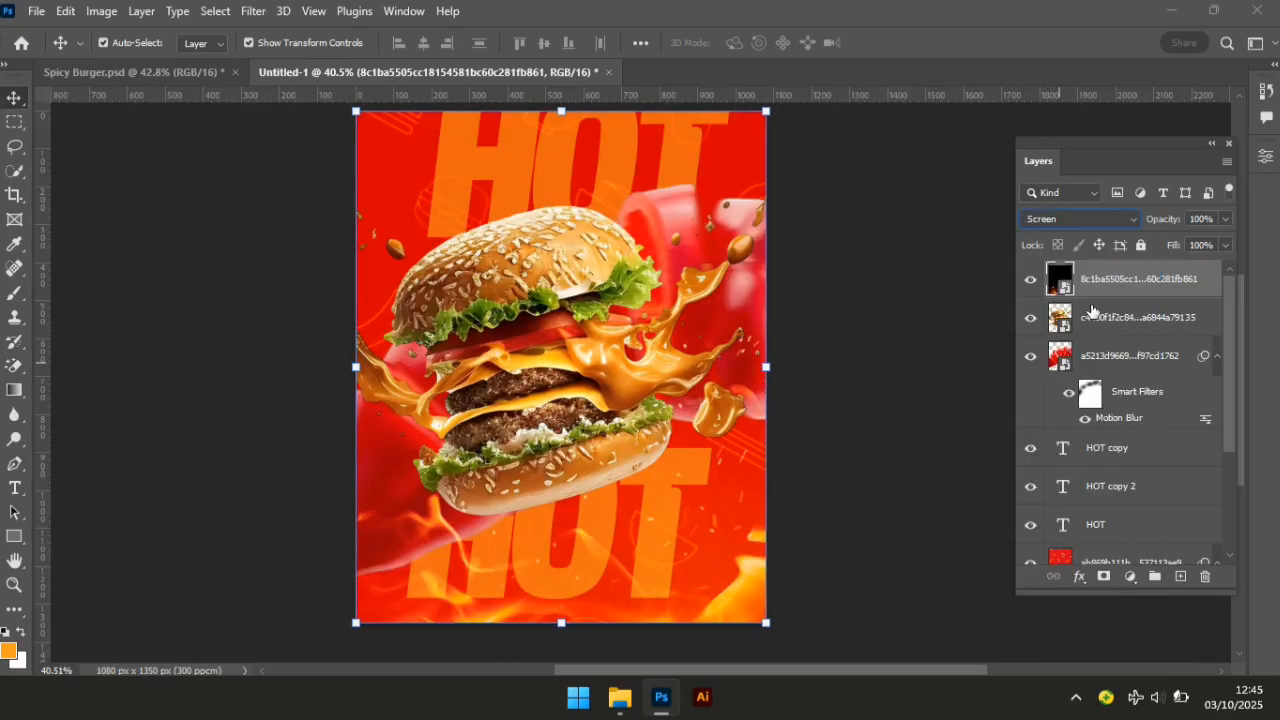
Apply Hue/Saturation to the fire layer with Hue +10 and Saturation 100.
{"action": "left_click", "coordinate": [102, 11]}
{"action": "mouse_move", "coordinate": [130, 63]}
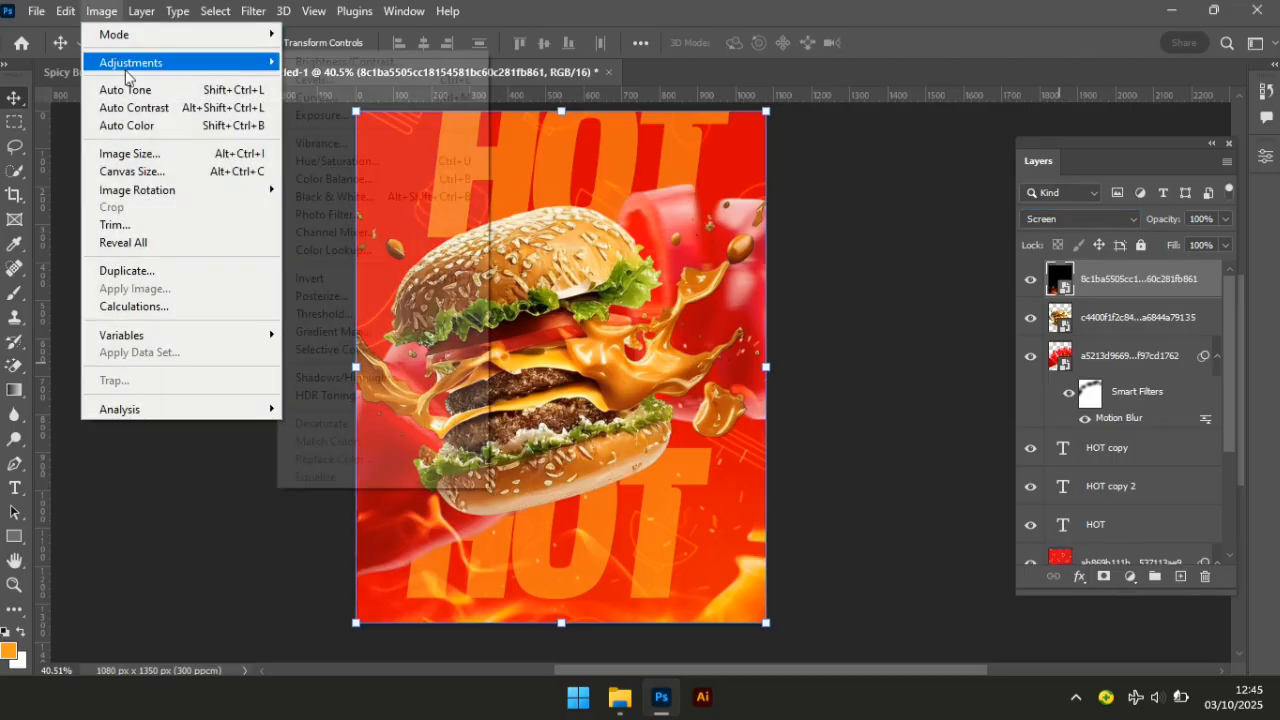
{"action": "left_click", "coordinate": [394, 163]}
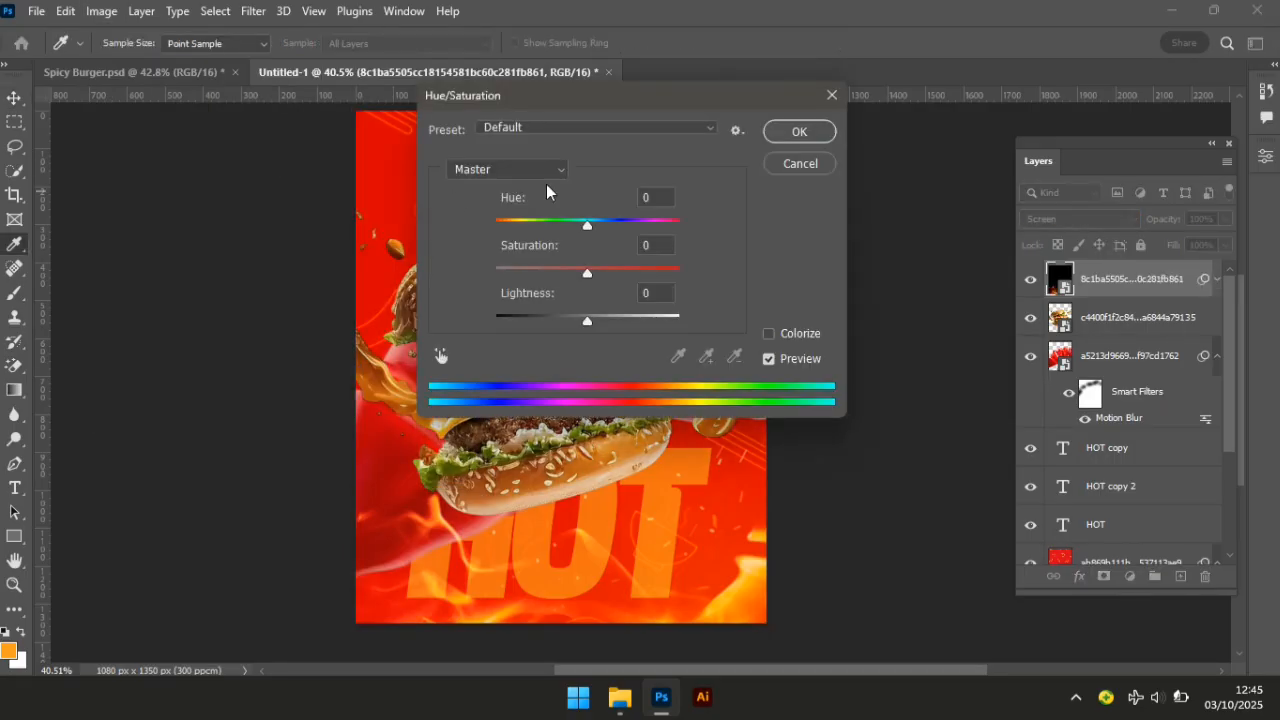
{"action": "left_click_drag", "start_coordinate": [594, 215], "coordinate": [597, 213]}
{"action": "key", "text": "Tab"}
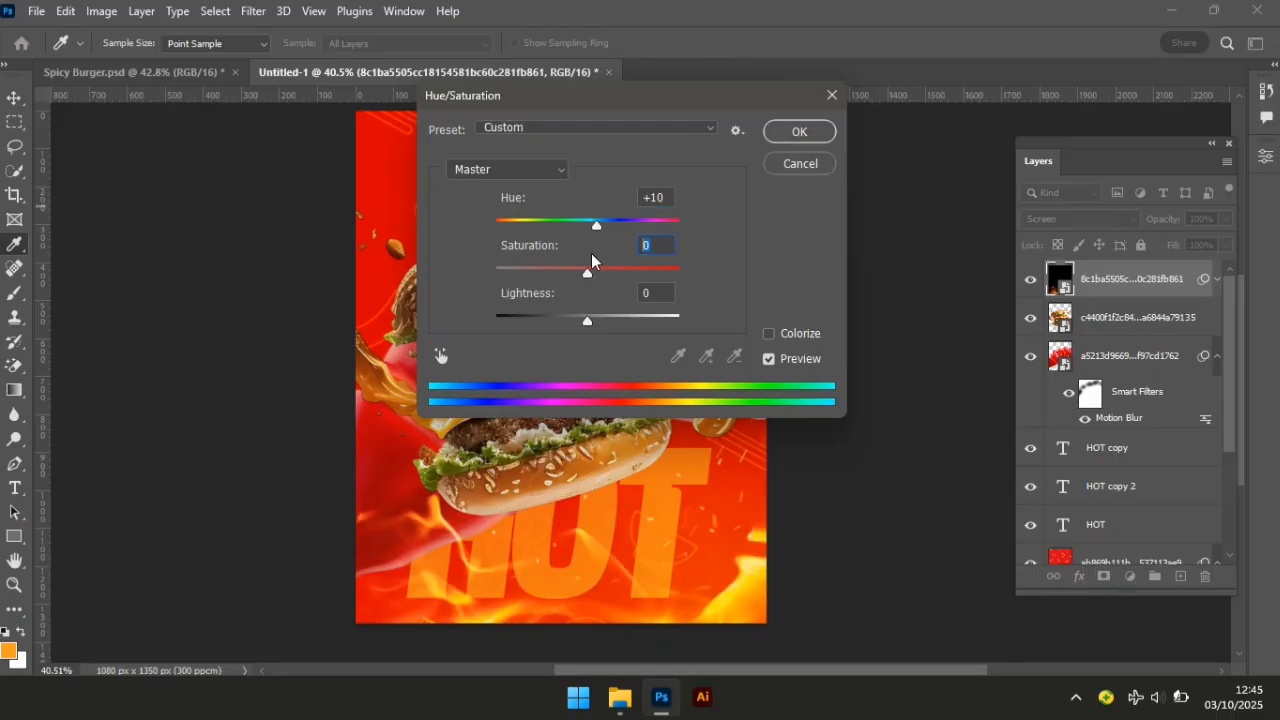
{"action": "type", "text": "100"}
{"action": "key", "text": "Return"}
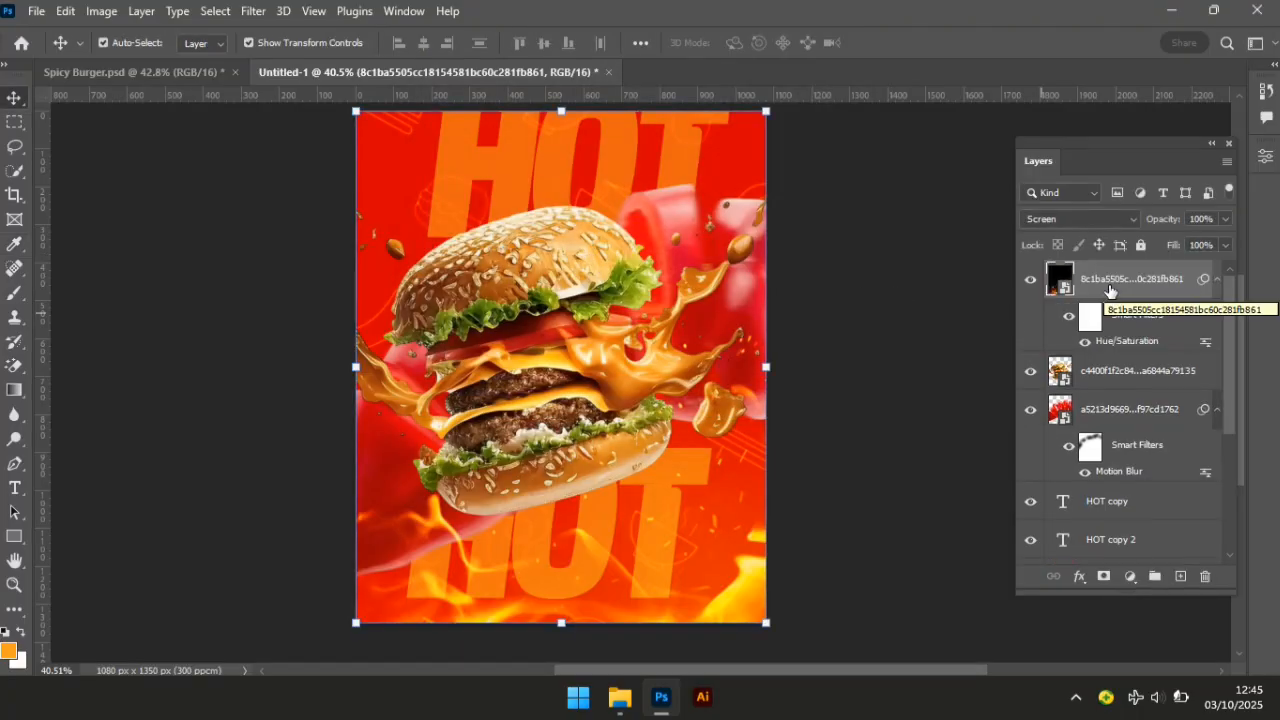
Drag the 12.png flower shape from the image folder into the poster.
{"action": "left_click", "coordinate": [838, 353]}
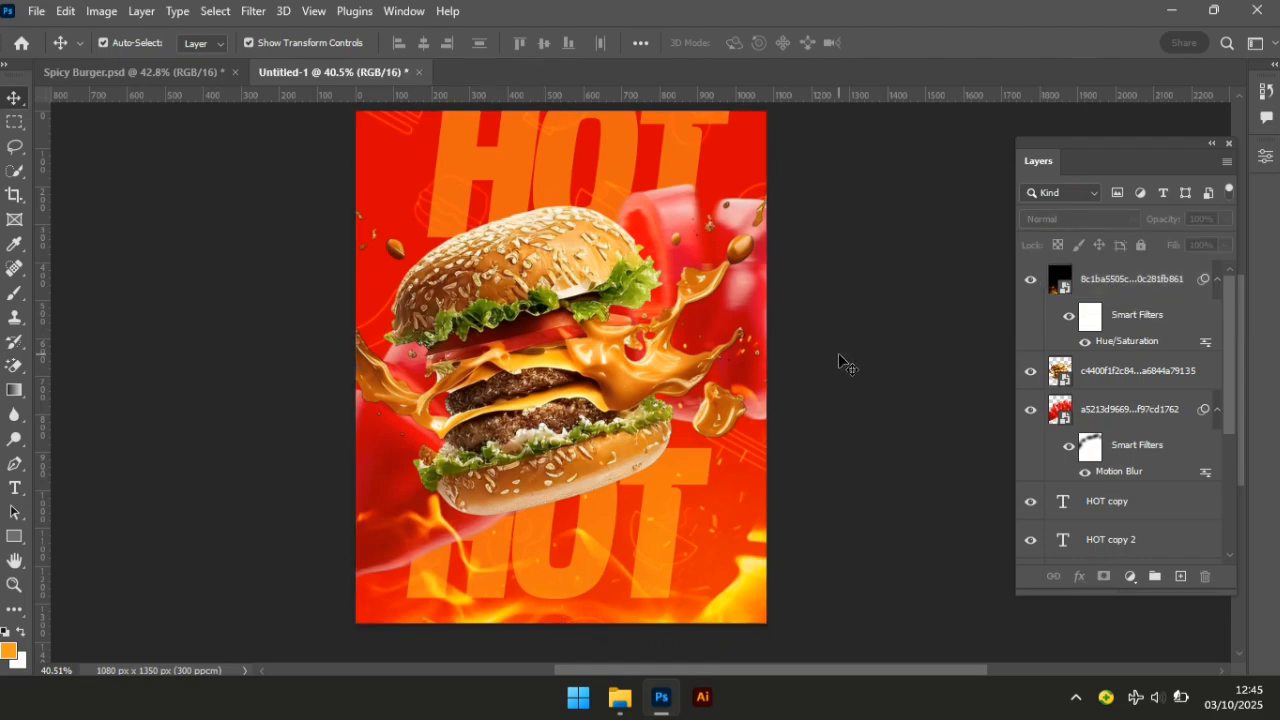
{"action": "left_click", "coordinate": [1062, 272]}
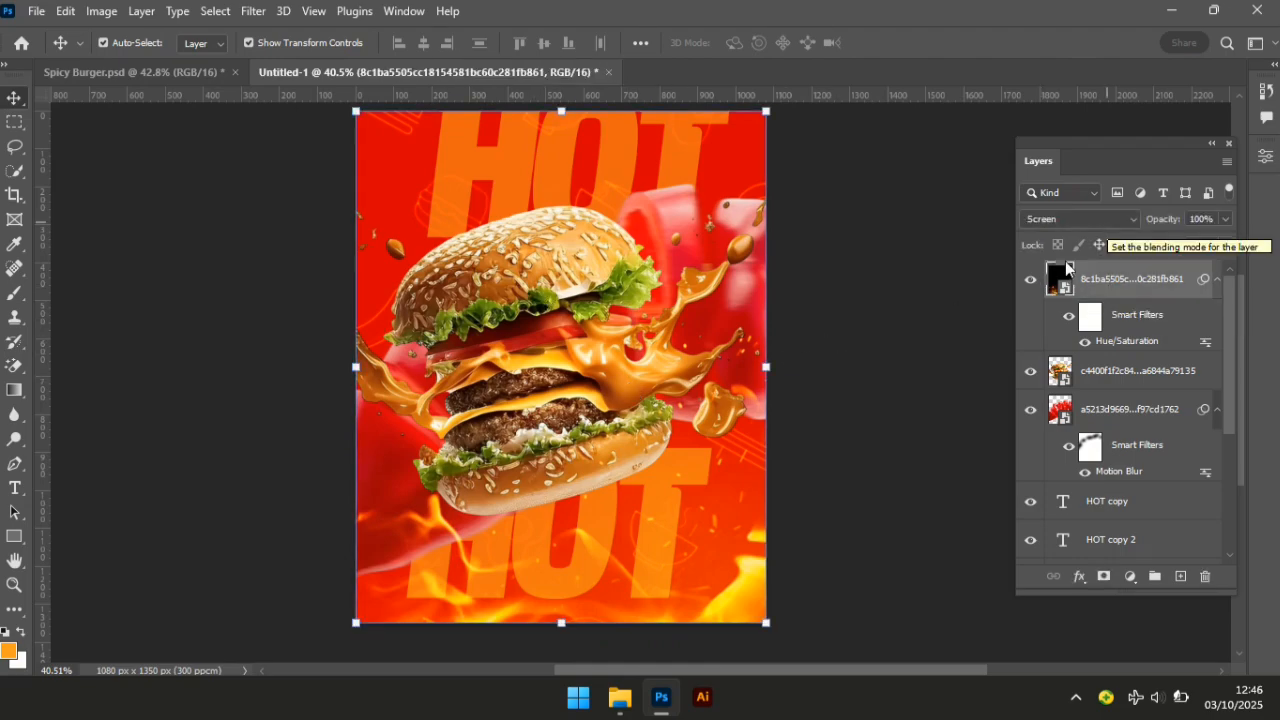
{"action": "left_click", "coordinate": [620, 697]}
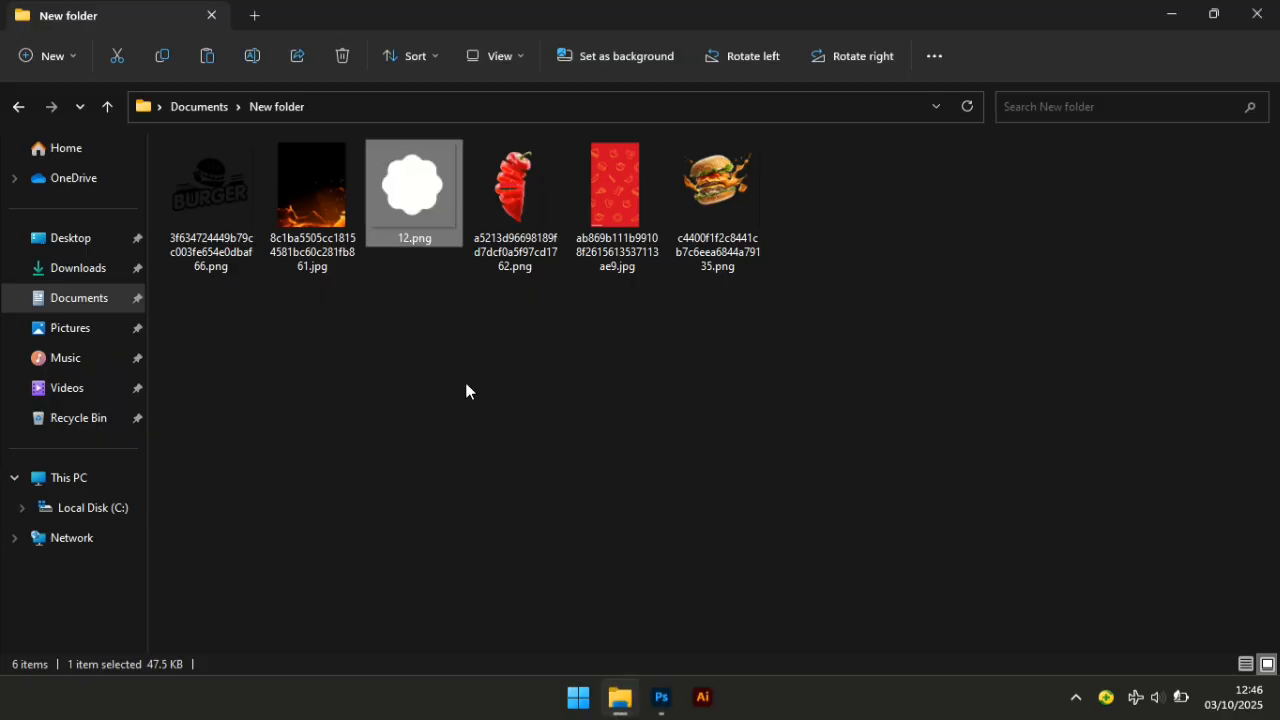
{"action": "left_click_drag", "start_coordinate": [418, 158], "coordinate": [721, 504]}
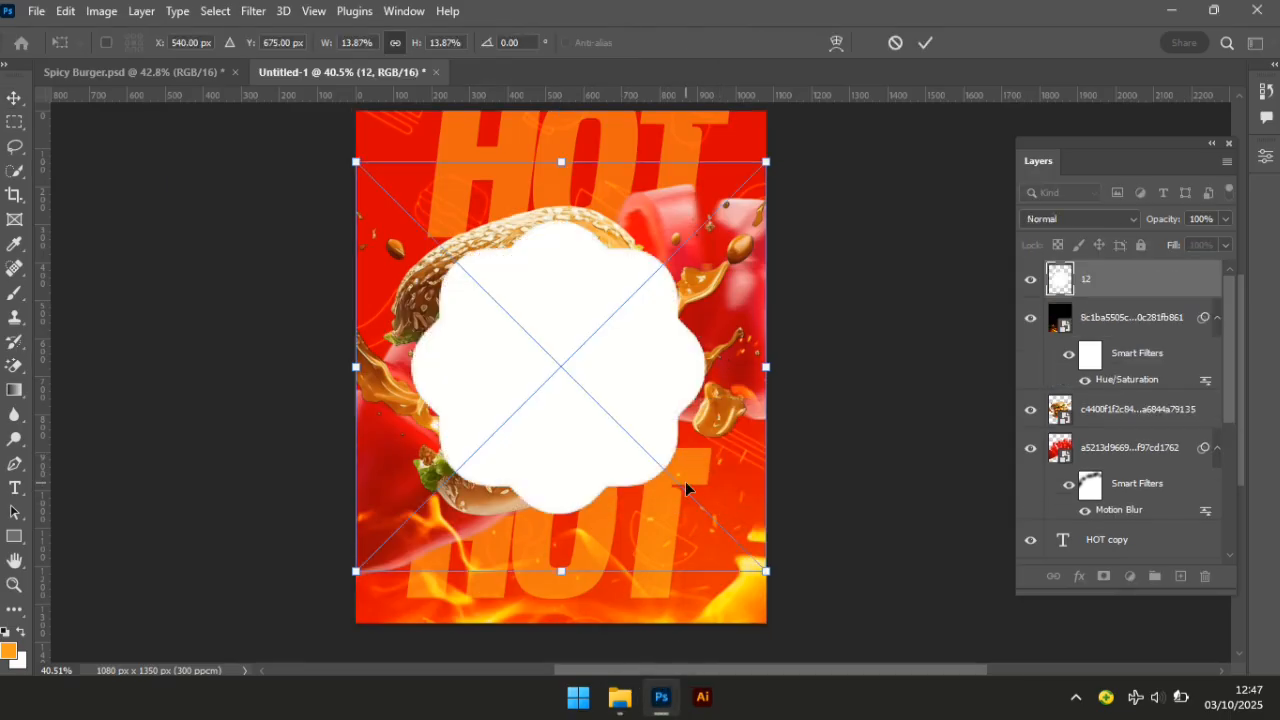
Commit the flower shape and open Hue/Saturation with Colorize on and saturation 100.
{"action": "key", "text": "Return"}
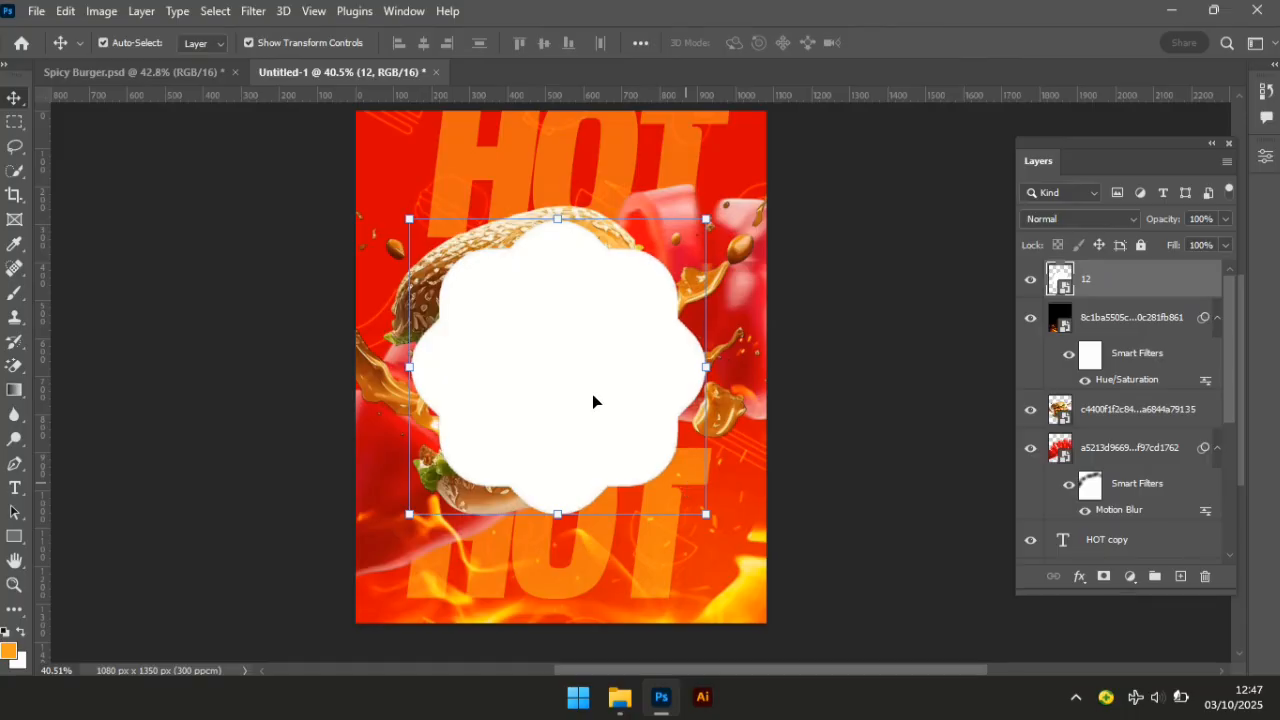
{"action": "left_click", "coordinate": [101, 11]}
{"action": "mouse_move", "coordinate": [130, 63]}
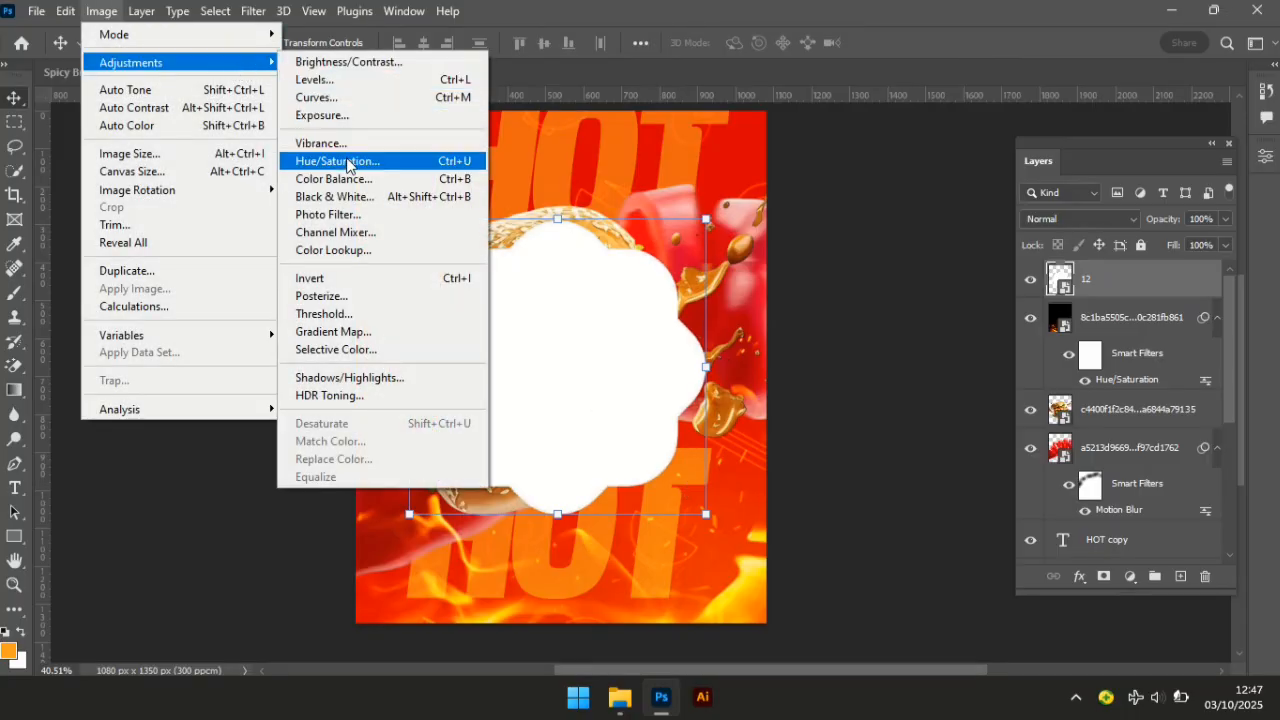
{"action": "left_click", "coordinate": [415, 161]}
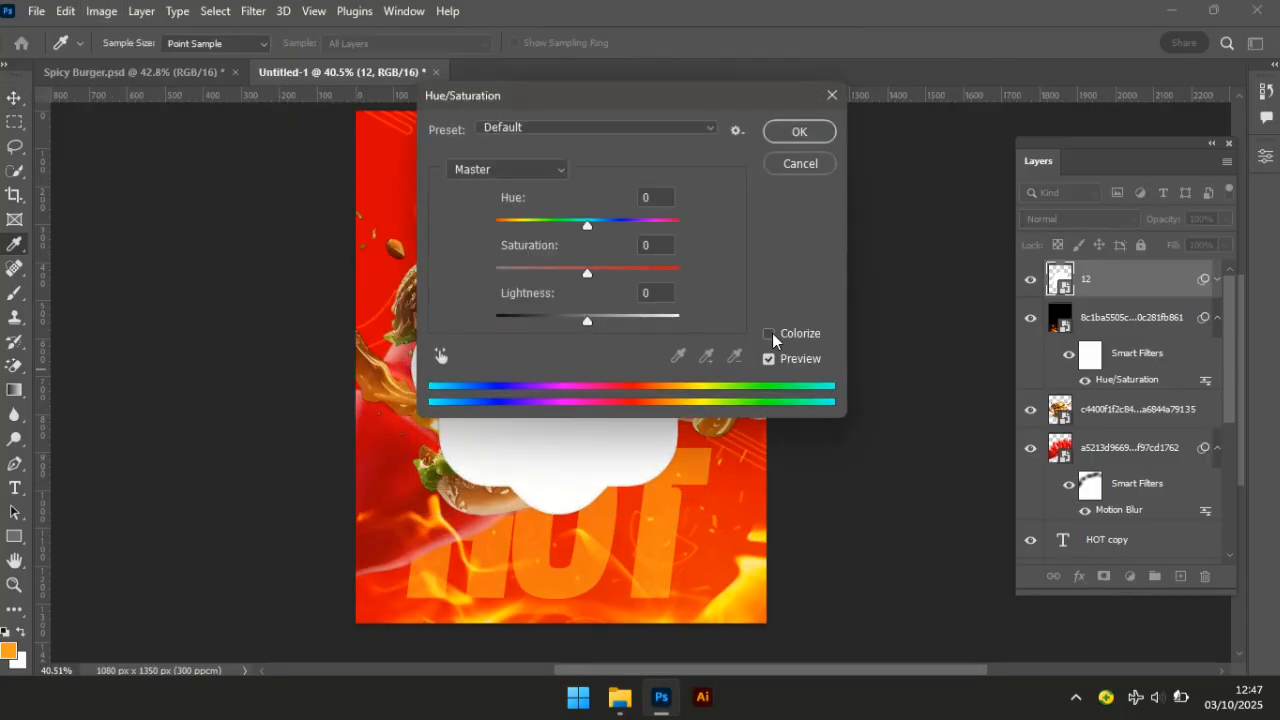
{"action": "left_click", "coordinate": [773, 336]}
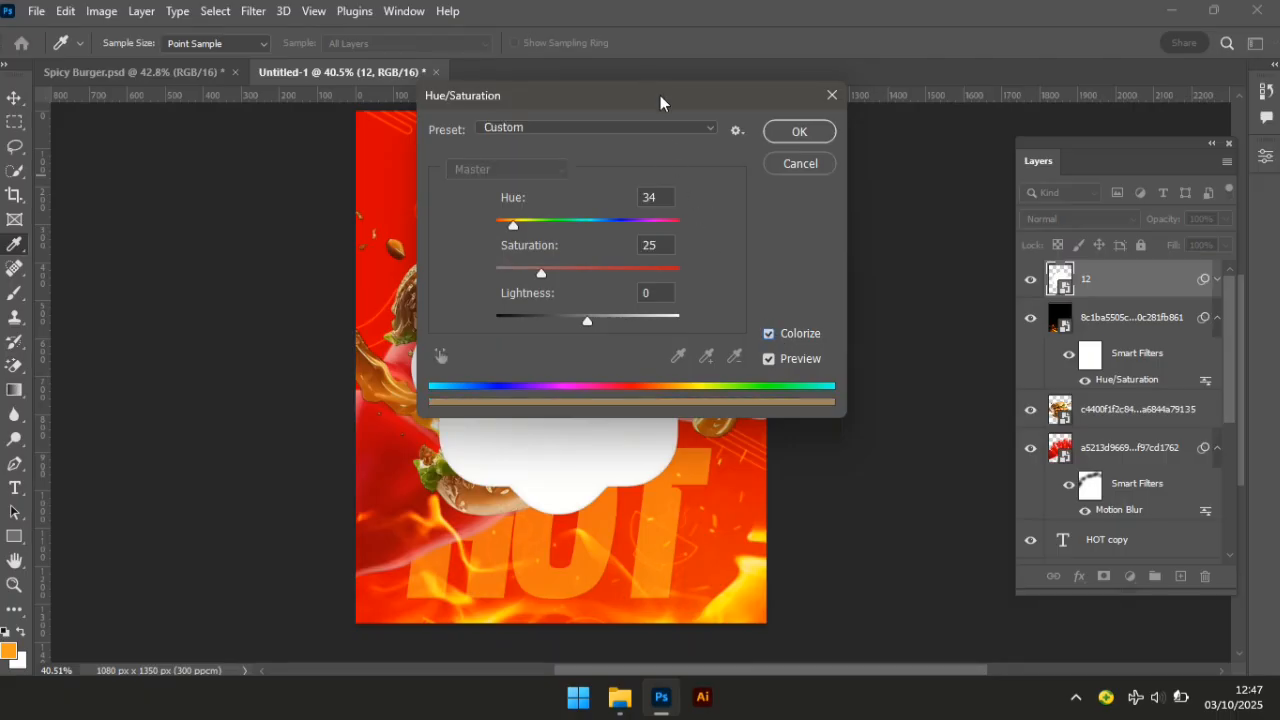
{"action": "left_click_drag", "start_coordinate": [660, 102], "coordinate": [1040, 157]}
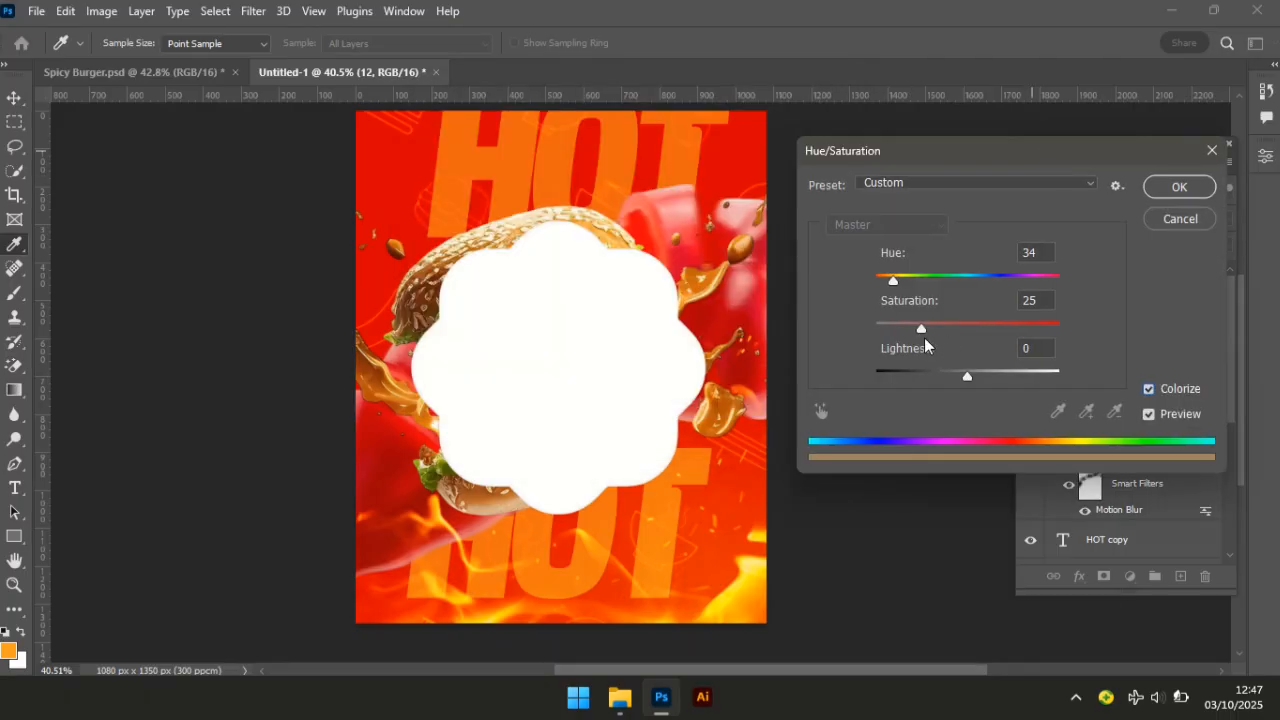
{"action": "left_click_drag", "start_coordinate": [921, 329], "coordinate": [1074, 336]}
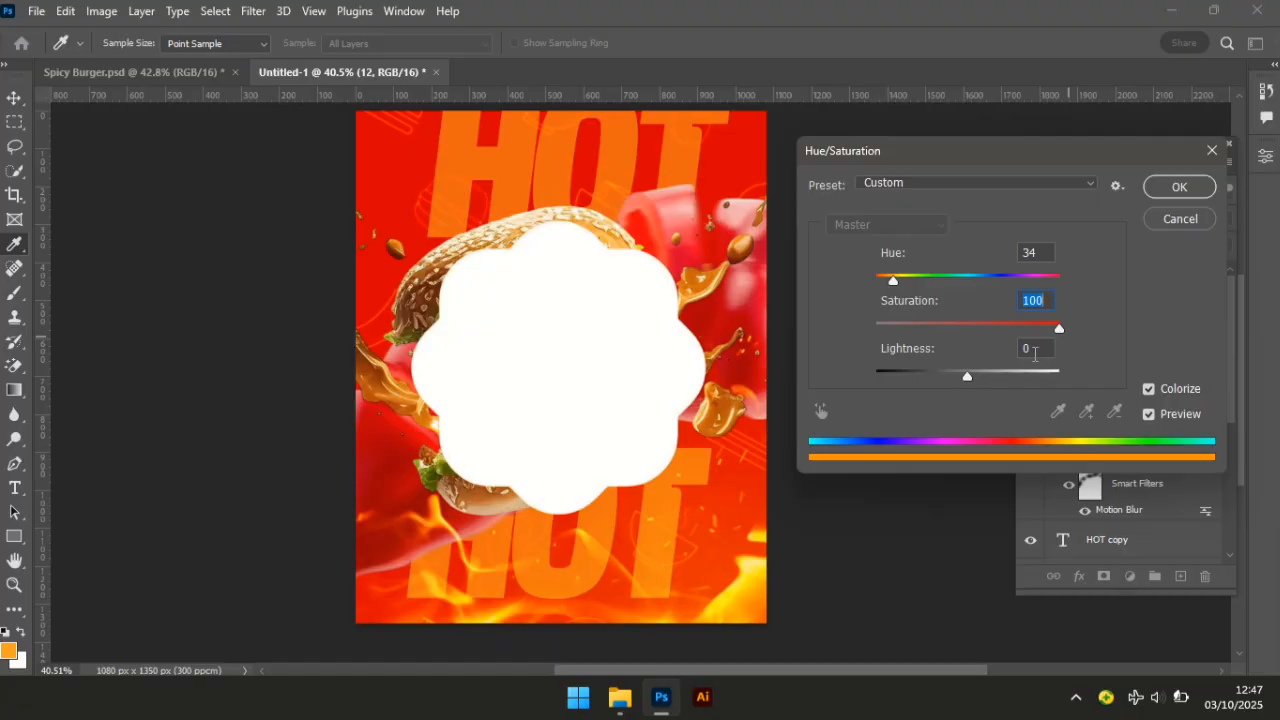
Set lightness to -44 and hue to 61, then apply the yellow colorize.
{"action": "left_click", "coordinate": [1034, 350]}
{"action": "type", "text": "34"}
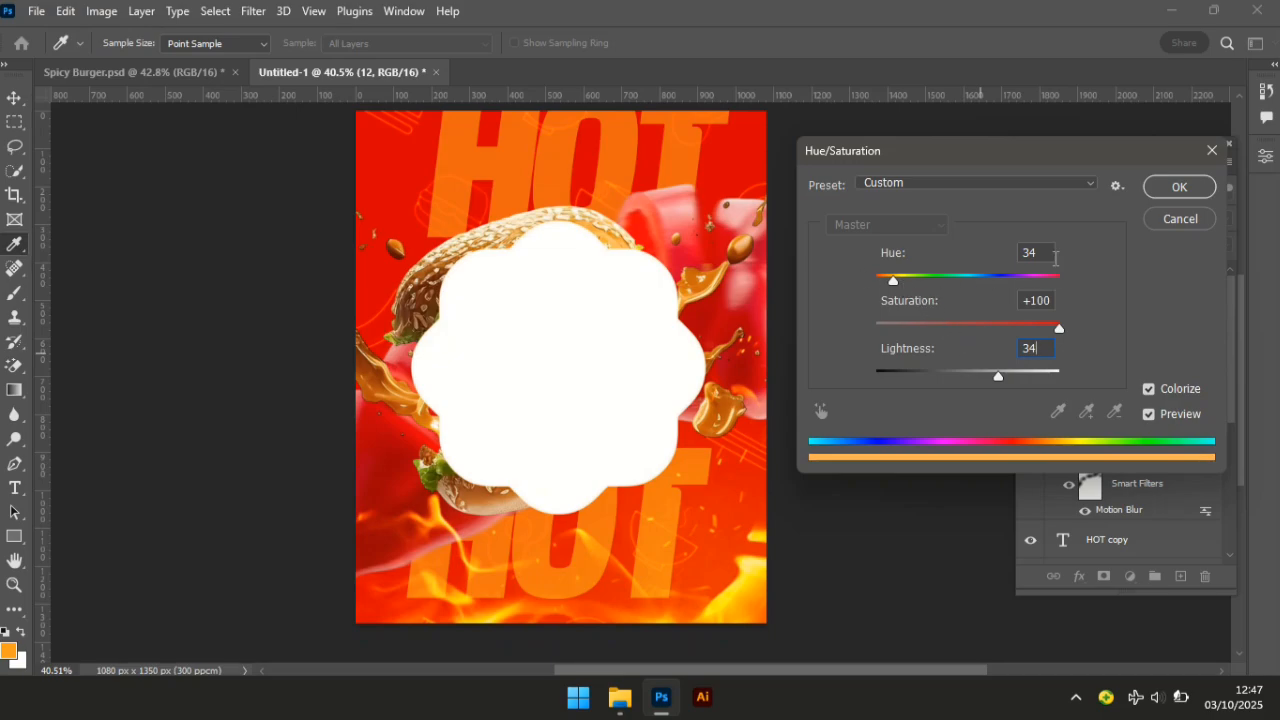
{"action": "left_click", "coordinate": [1047, 251]}
{"action": "type", "text": "61"}
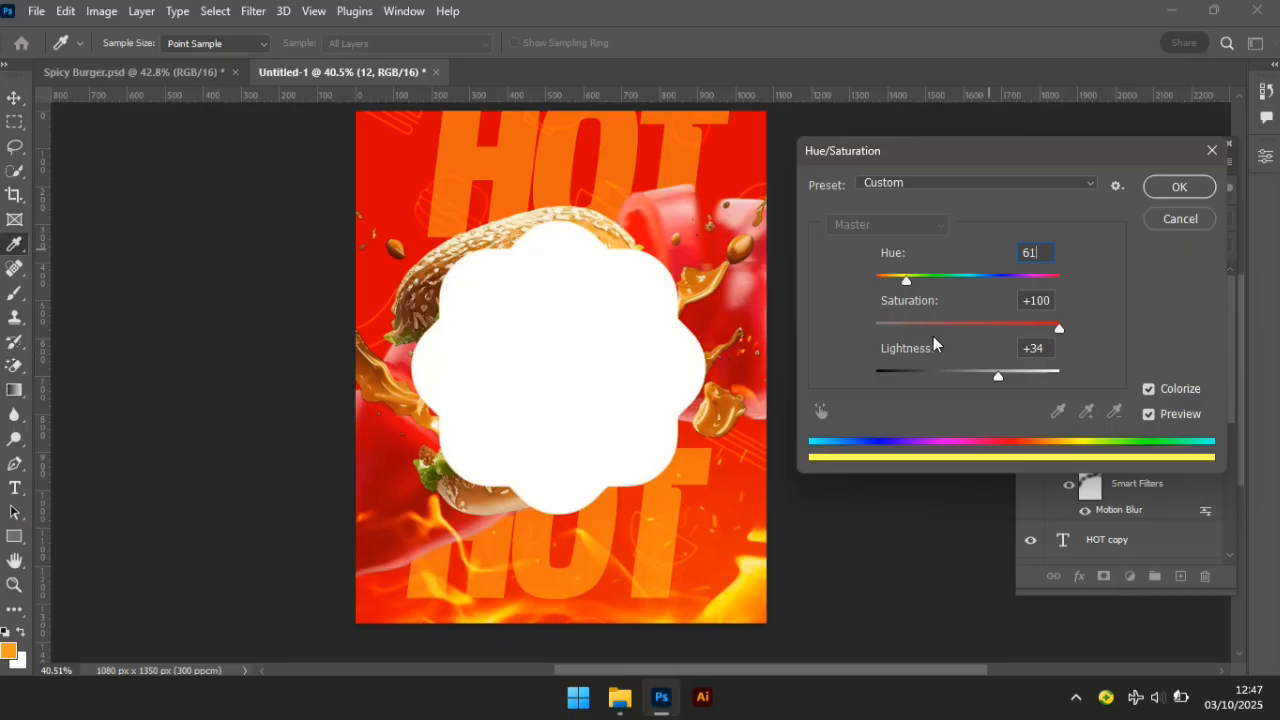
{"action": "mouse_move", "coordinate": [907, 277]}
{"action": "left_mouse_down"}
{"action": "mouse_move", "coordinate": [958, 277]}
{"action": "mouse_move", "coordinate": [919, 277]}
{"action": "left_mouse_up"}
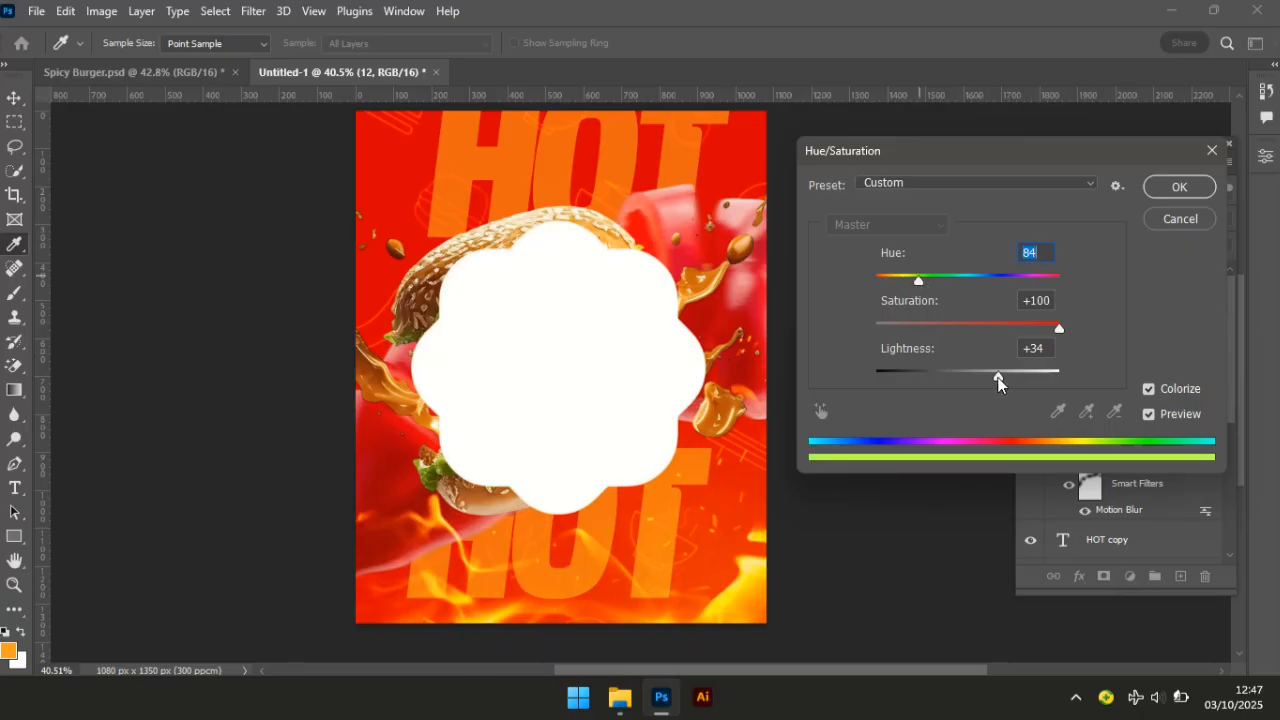
{"action": "left_click_drag", "start_coordinate": [1006, 377], "coordinate": [927, 375]}
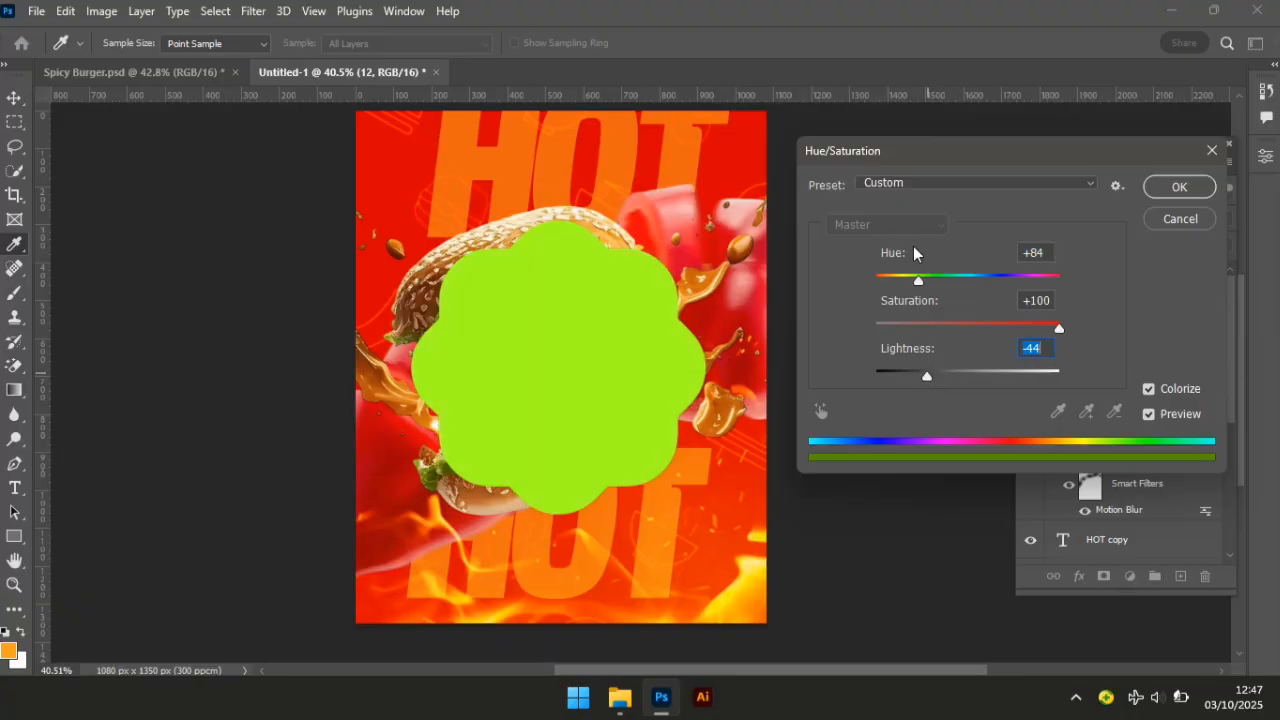
{"action": "left_click", "coordinate": [1040, 252]}
{"action": "type", "text": "61"}
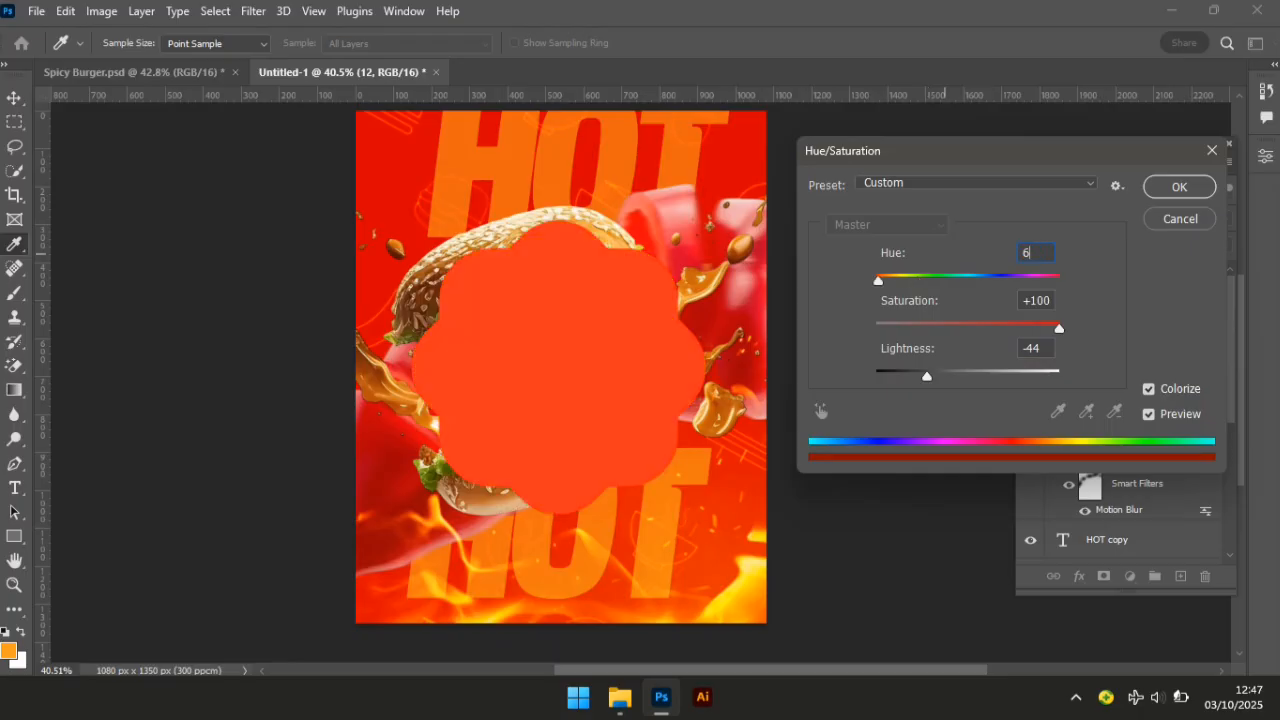
{"action": "left_click", "coordinate": [1180, 186]}
Scale the yellow badge down to about 4.82% and set it at the burger's lower right.
{"action": "left_click_drag", "start_coordinate": [573, 399], "coordinate": [685, 479]}
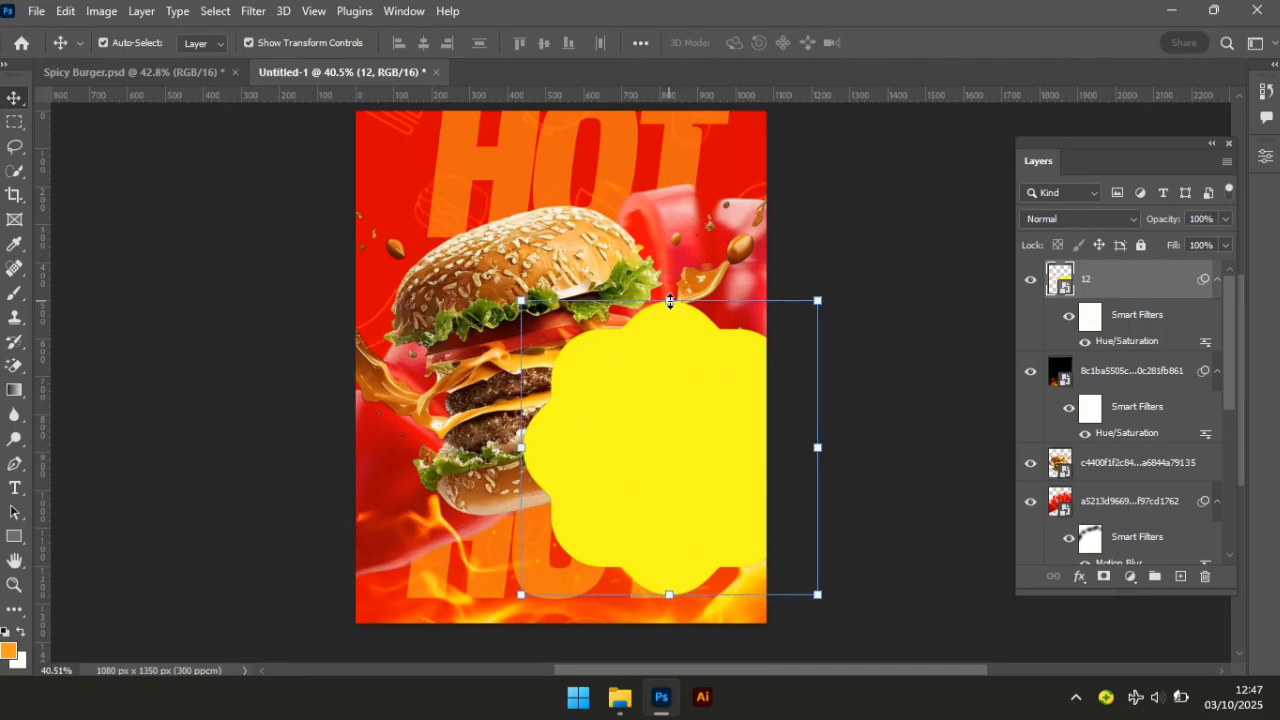
{"action": "key", "text": "ctrl+t"}
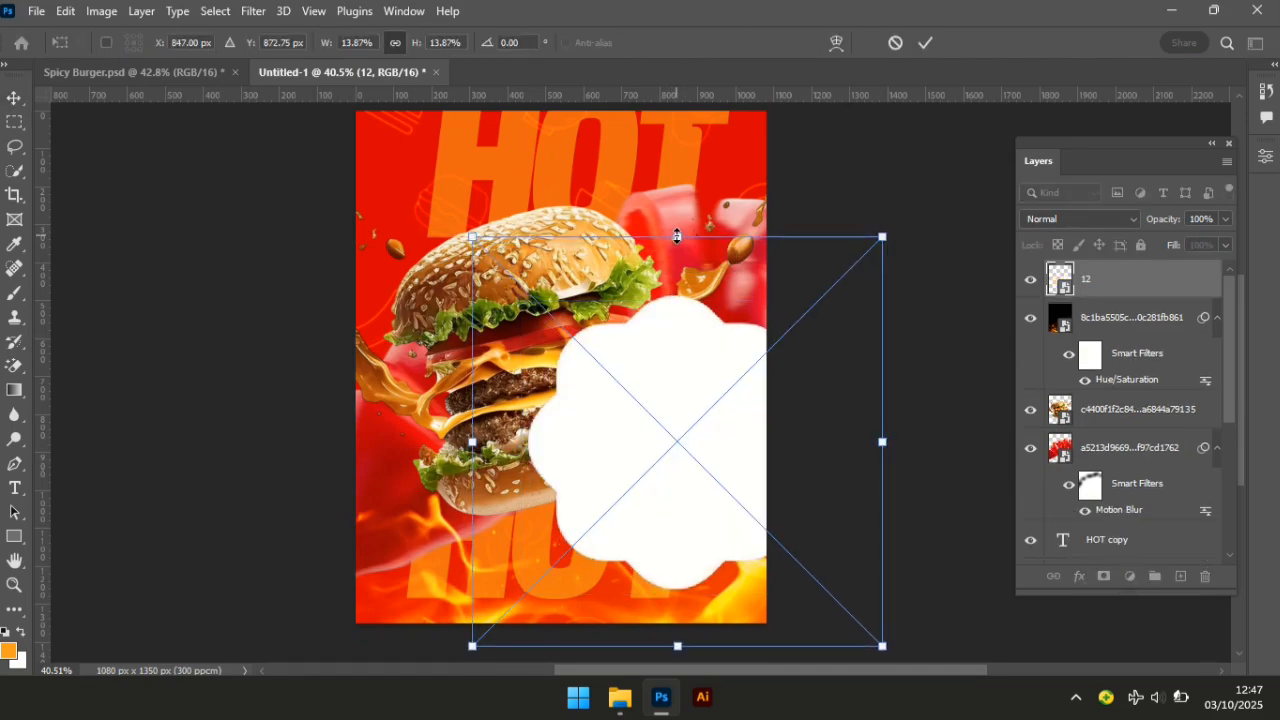
{"action": "left_click_drag", "start_coordinate": [677, 236], "coordinate": [662, 466]}
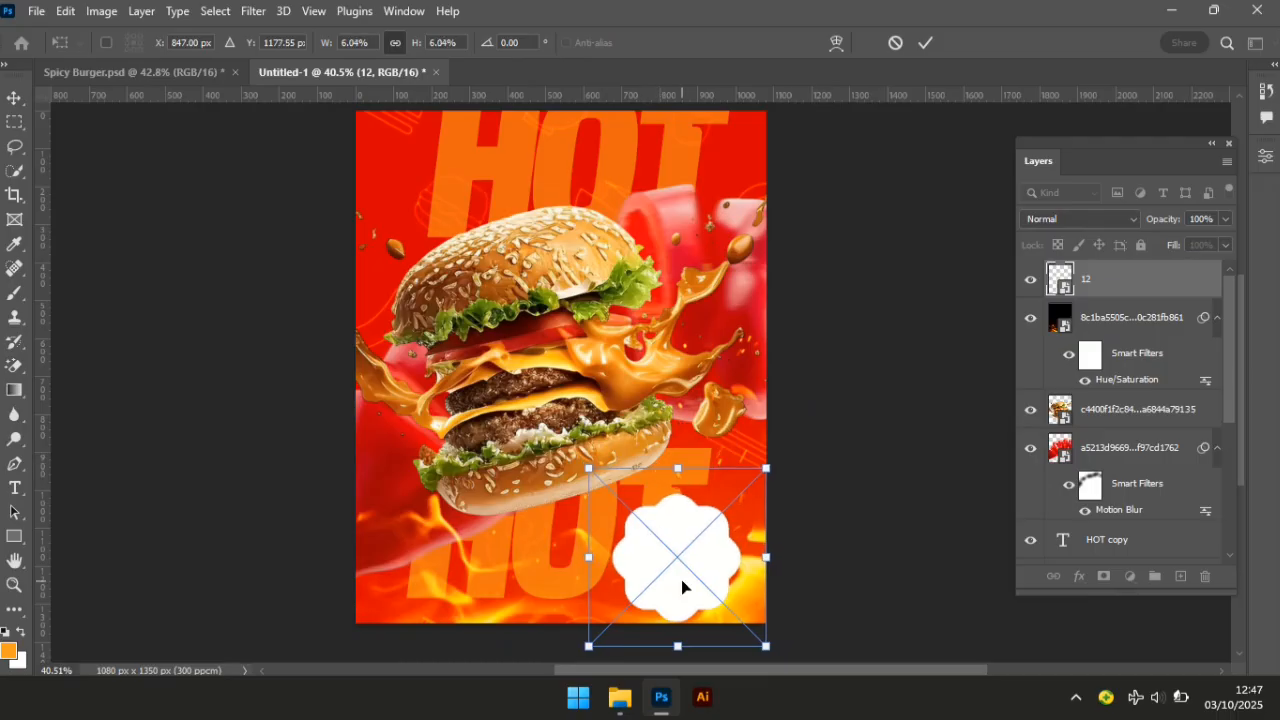
{"action": "left_click_drag", "start_coordinate": [681, 587], "coordinate": [715, 509]}
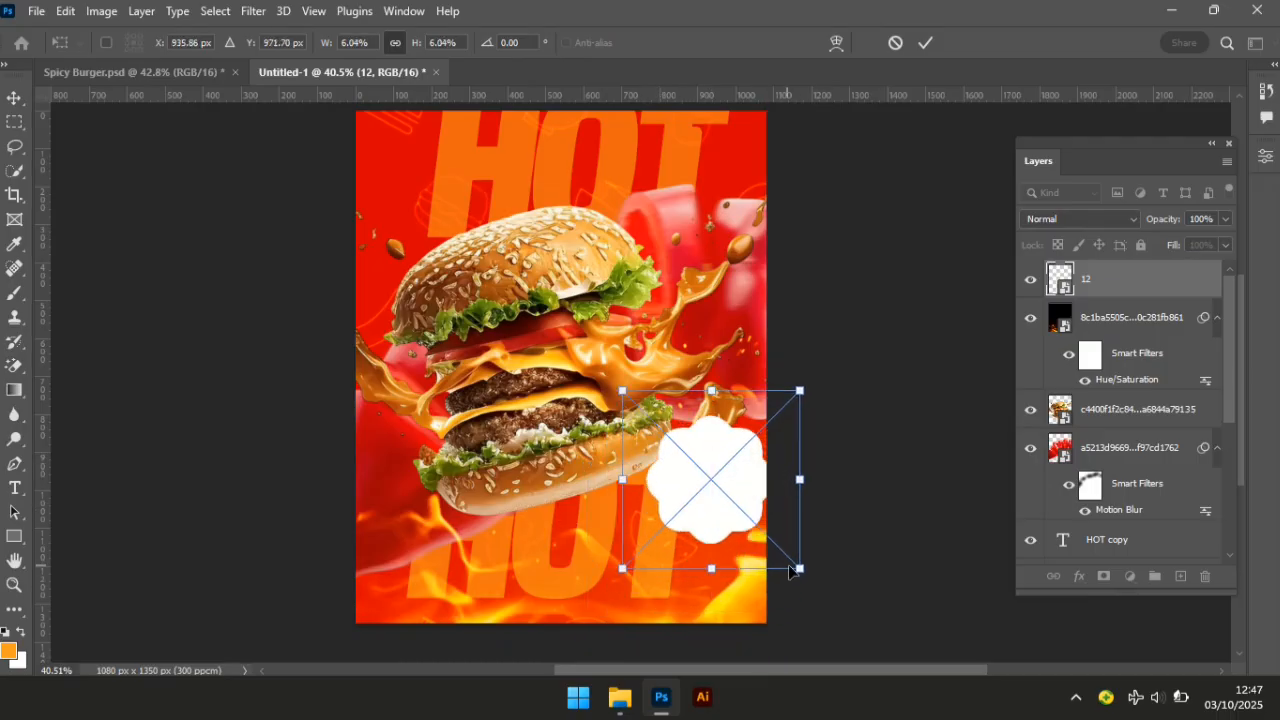
{"action": "left_click_drag", "start_coordinate": [799, 569], "coordinate": [779, 545]}
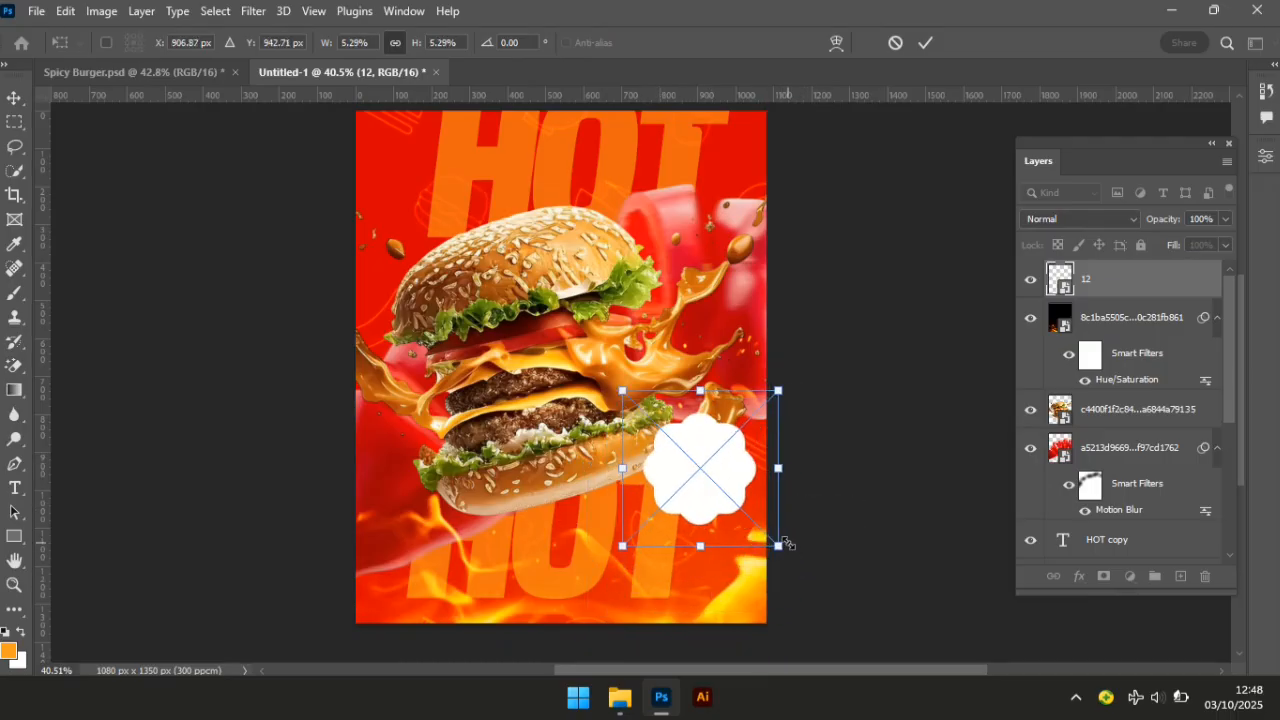
{"action": "mouse_move", "coordinate": [699, 492]}
{"action": "left_mouse_down"}
{"action": "mouse_move", "coordinate": [720, 511]}
{"action": "mouse_move", "coordinate": [708, 507]}
{"action": "left_mouse_up"}
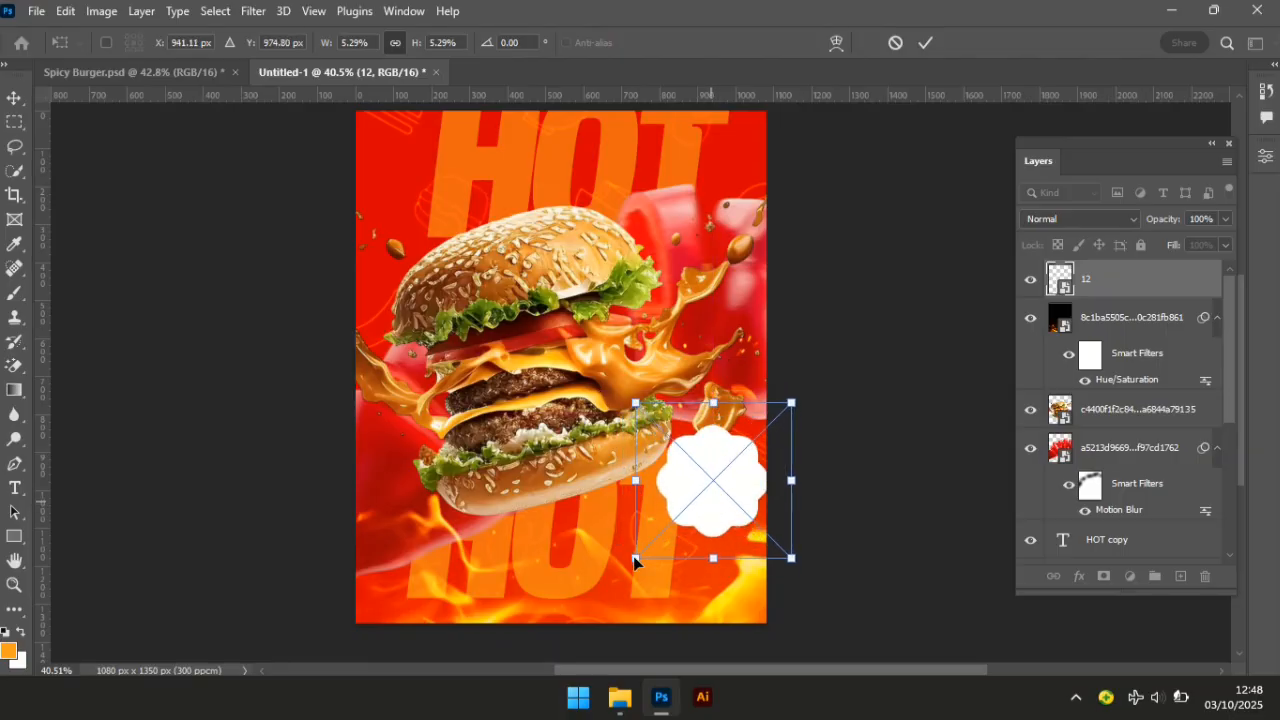
{"action": "left_click_drag", "start_coordinate": [635, 561], "coordinate": [649, 546]}
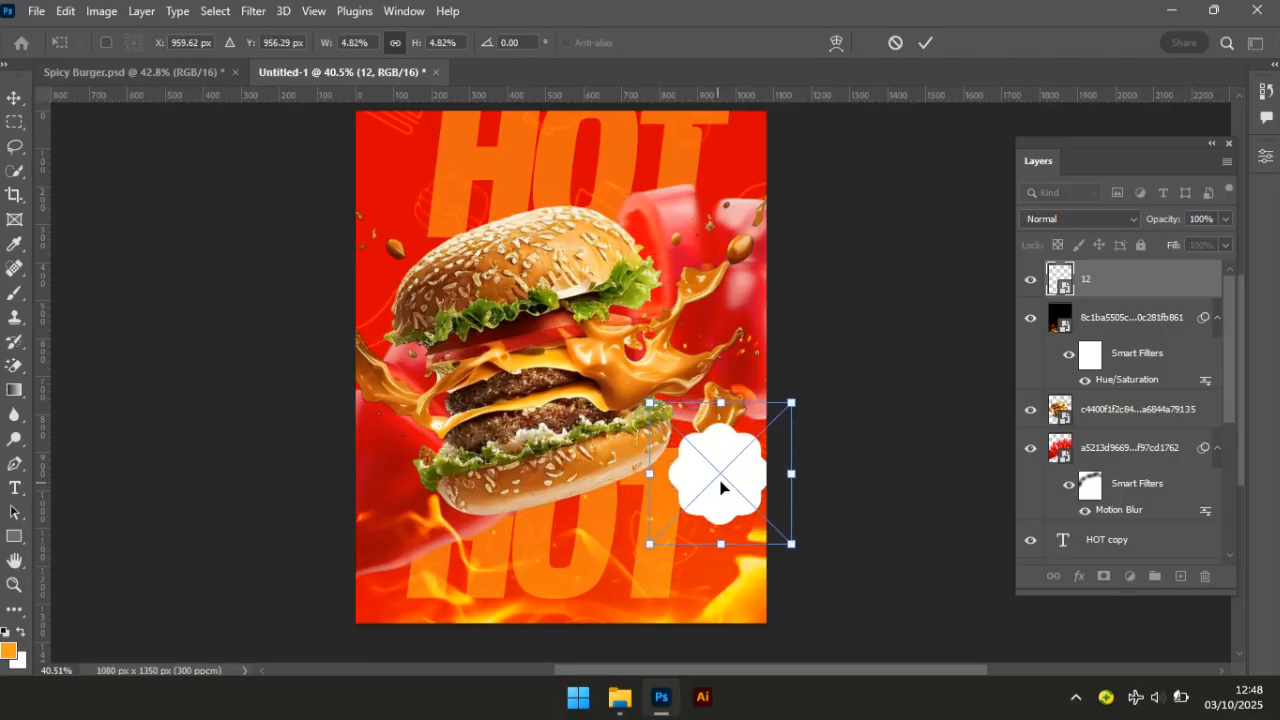
{"action": "left_click_drag", "start_coordinate": [722, 487], "coordinate": [712, 503]}
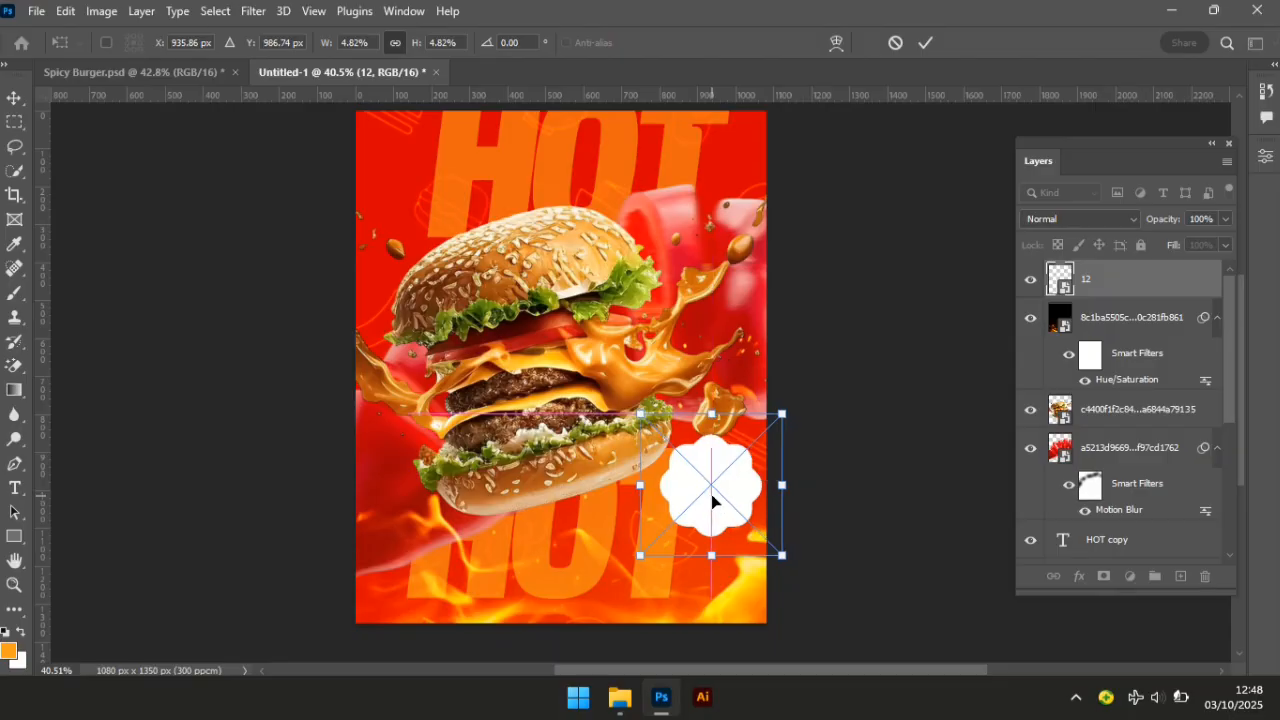
{"action": "key", "text": "Return"}
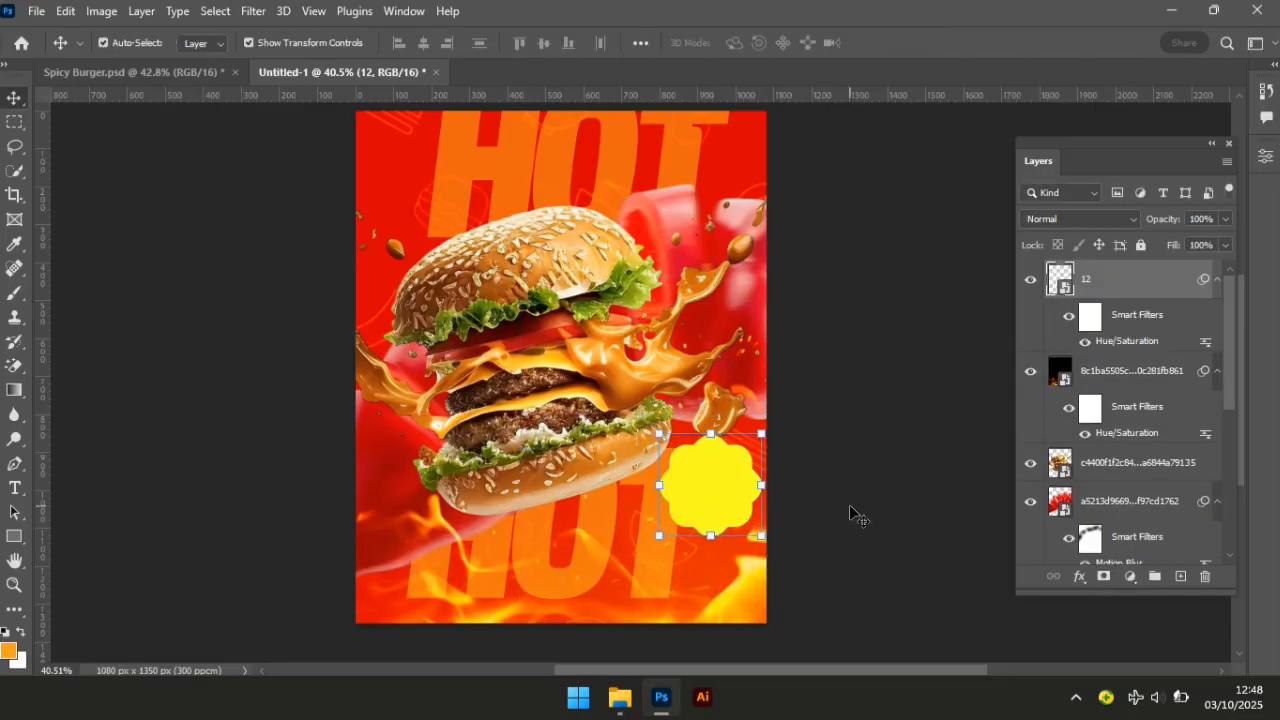
{"action": "left_click", "coordinate": [849, 504]}
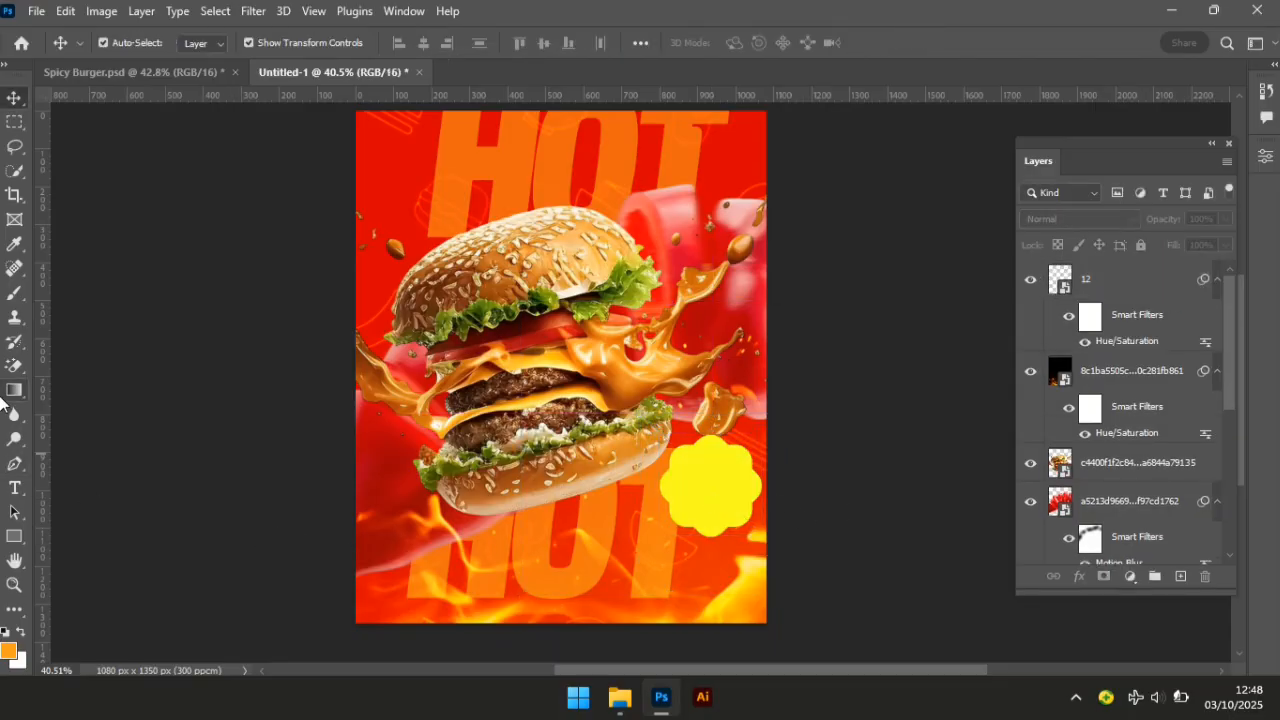
Set the Type tool to black text in the 39 Smooth Regular font.
{"action": "left_click", "coordinate": [16, 490]}
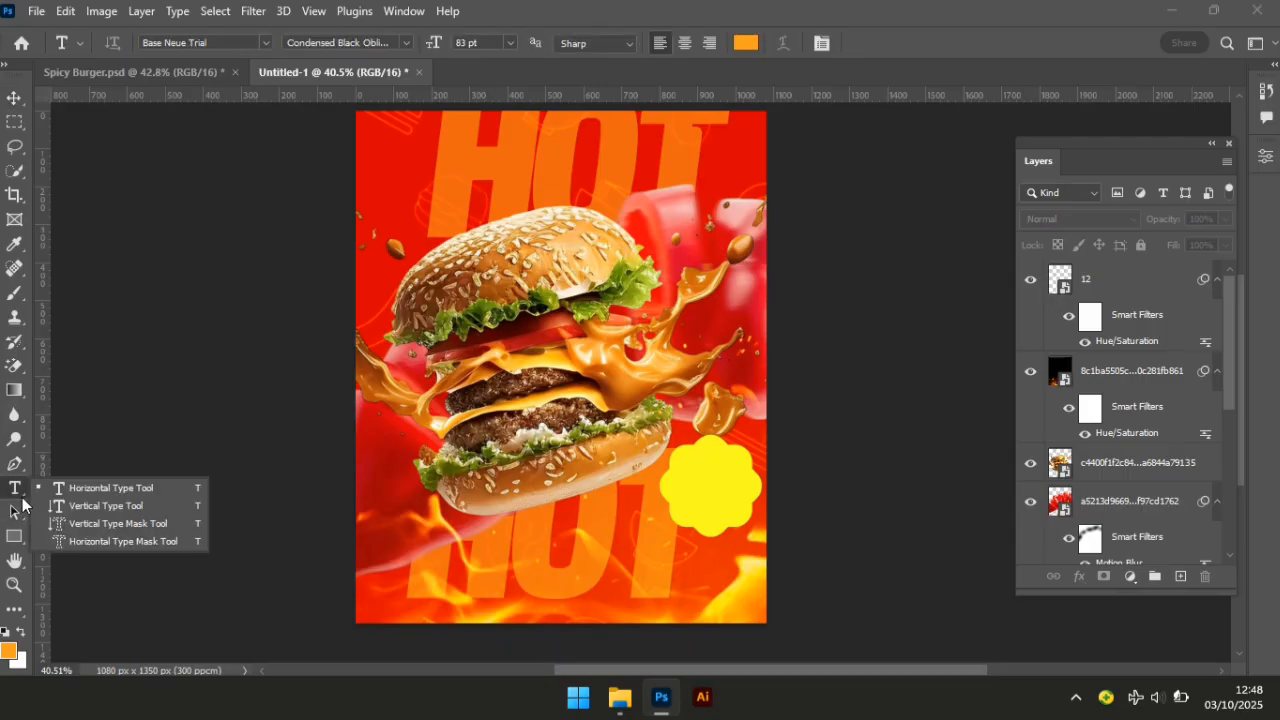
{"action": "left_click", "coordinate": [98, 490]}
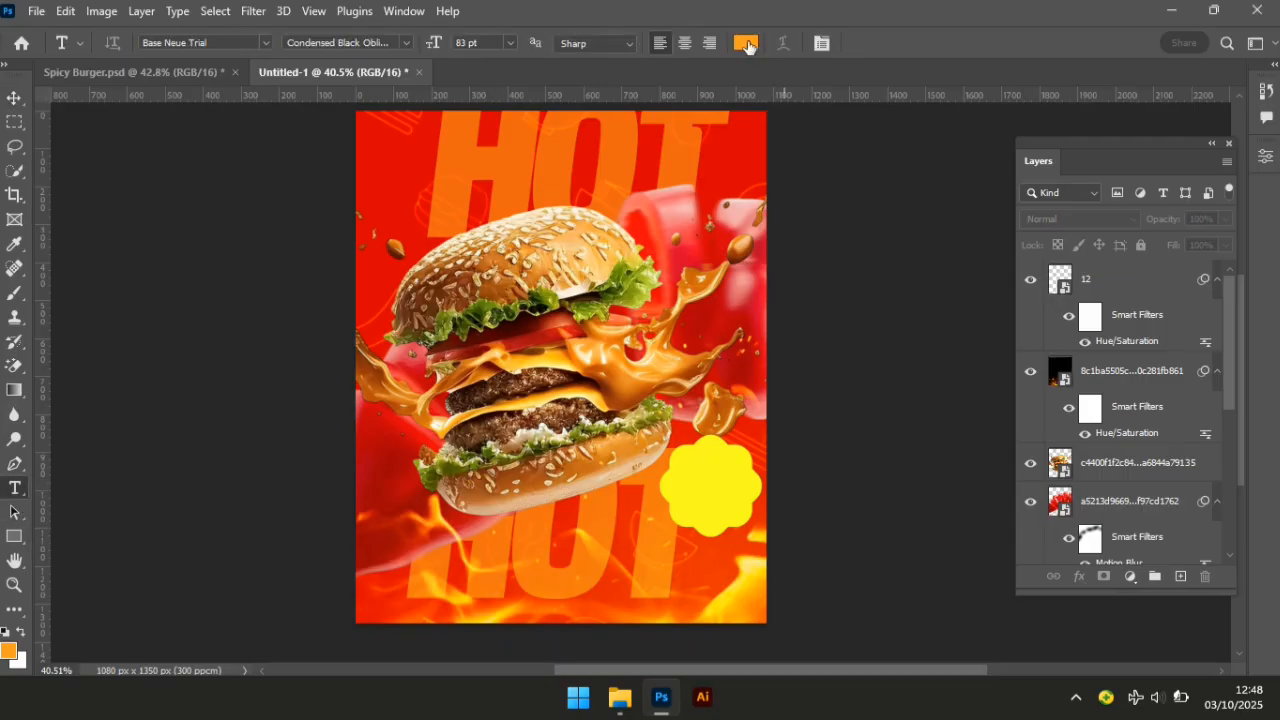
{"action": "left_click", "coordinate": [748, 44]}
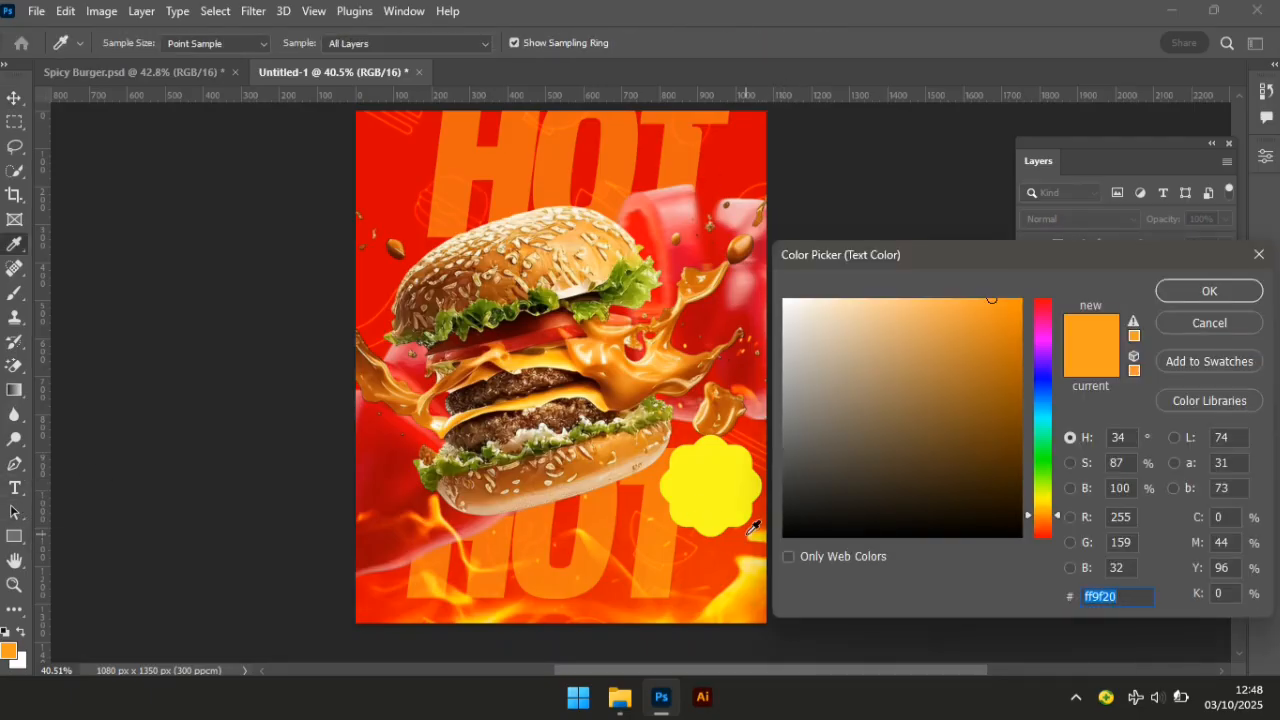
{"action": "type", "text": "0"}
{"action": "key", "text": "Return"}
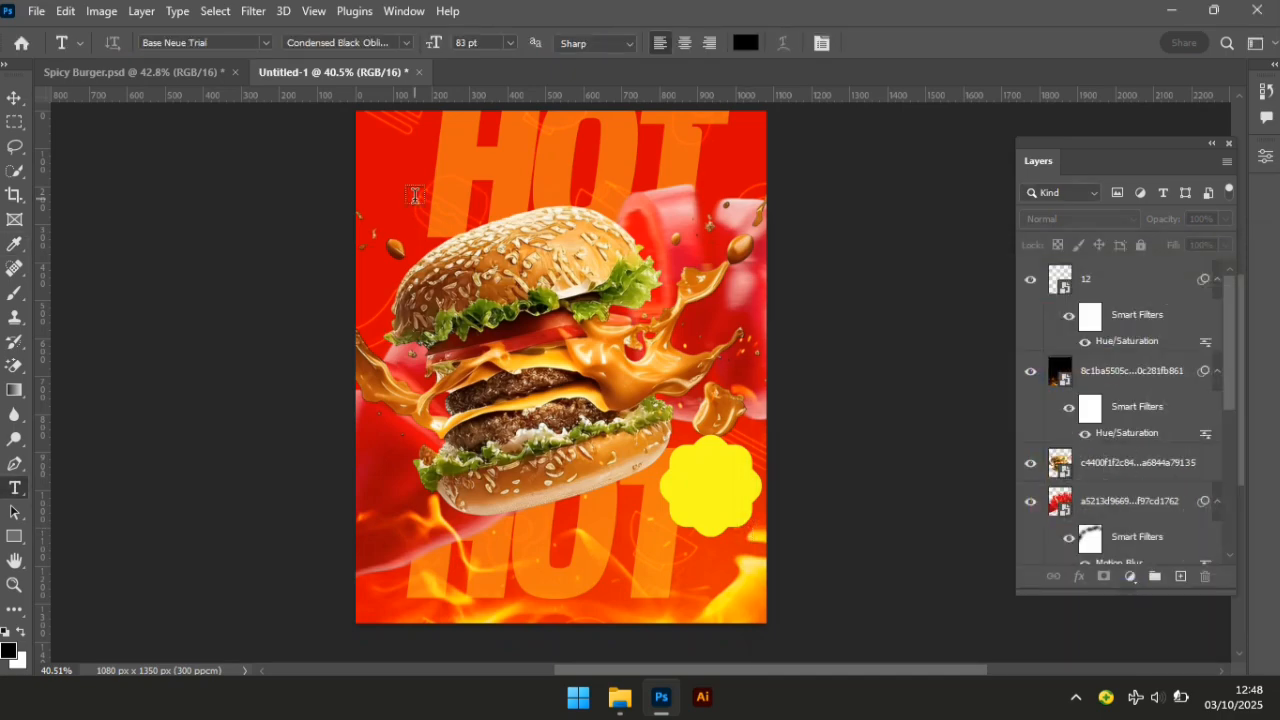
{"action": "left_click", "coordinate": [230, 42]}
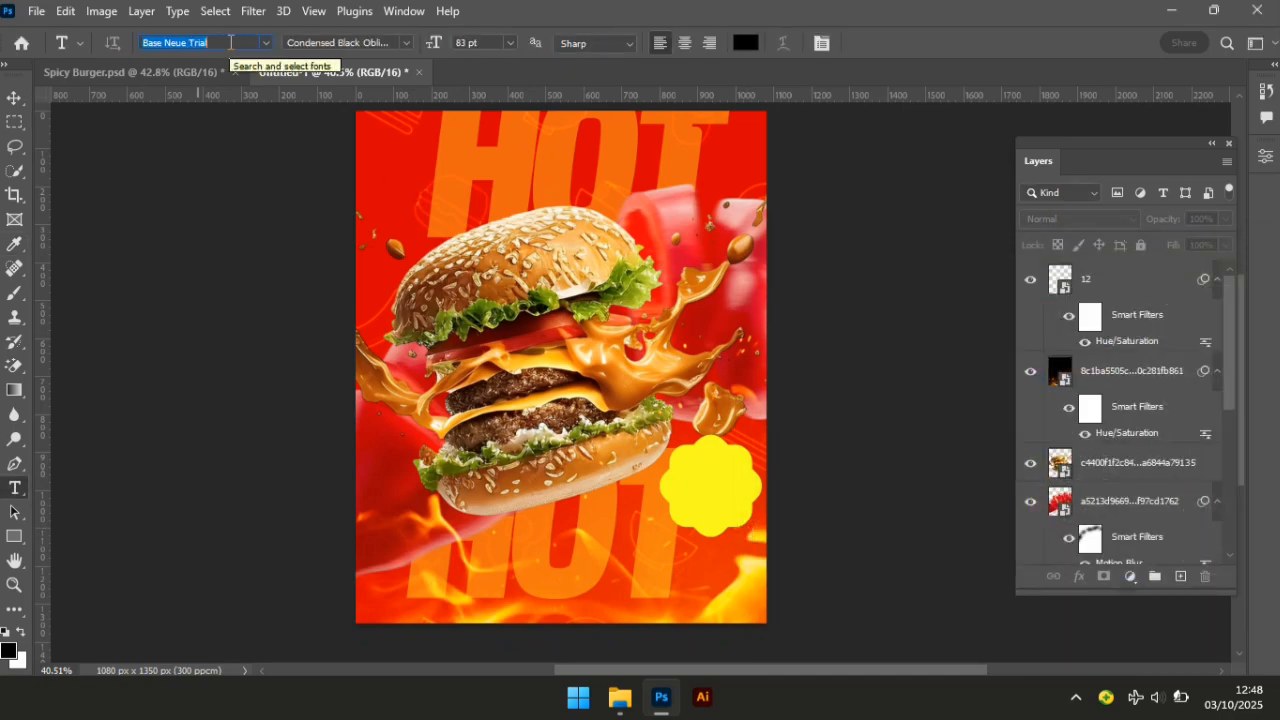
{"action": "type", "text": "39 sm"}
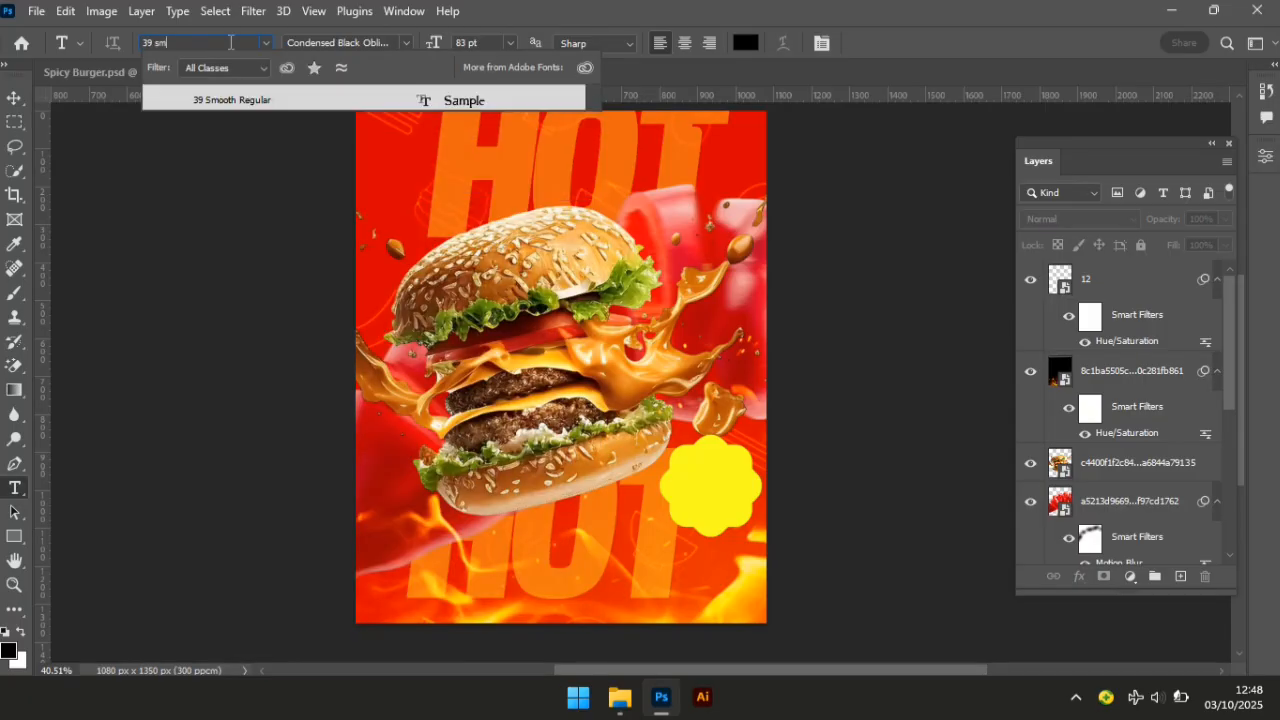
{"action": "left_click", "coordinate": [316, 104]}
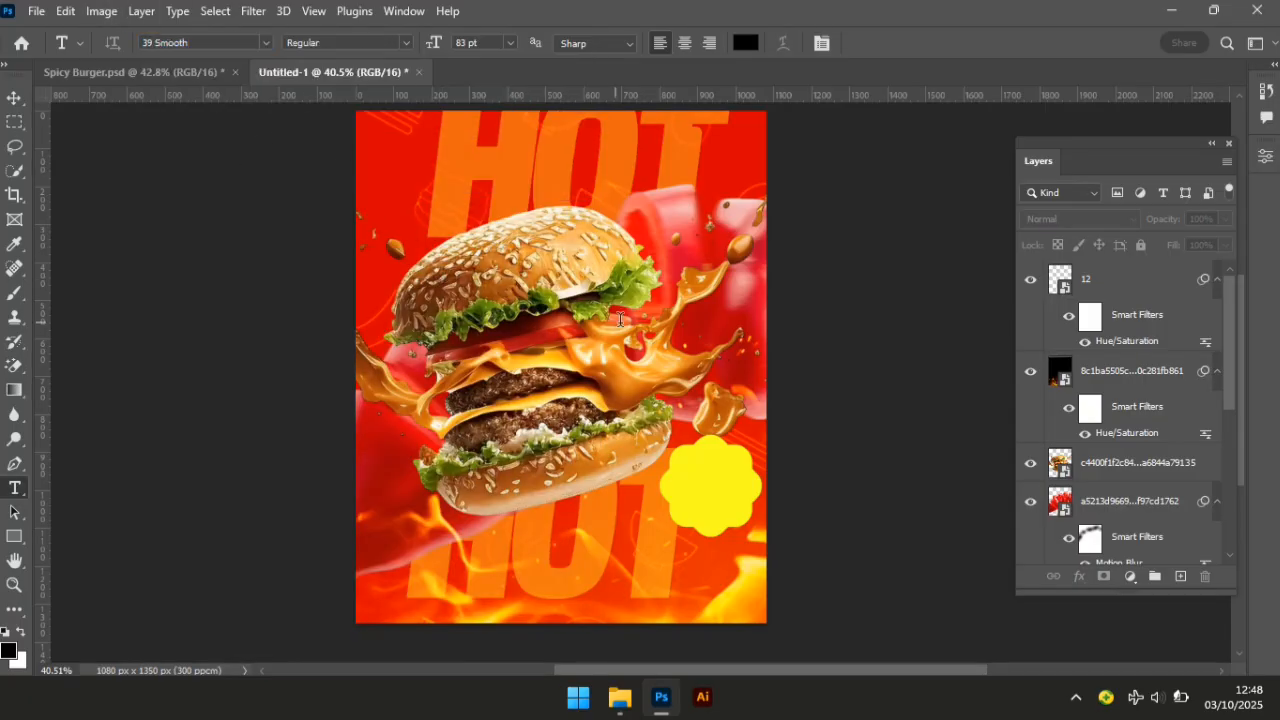
Select the lower HOT text layer and reopen it for editing.
{"action": "left_click", "coordinate": [692, 480]}
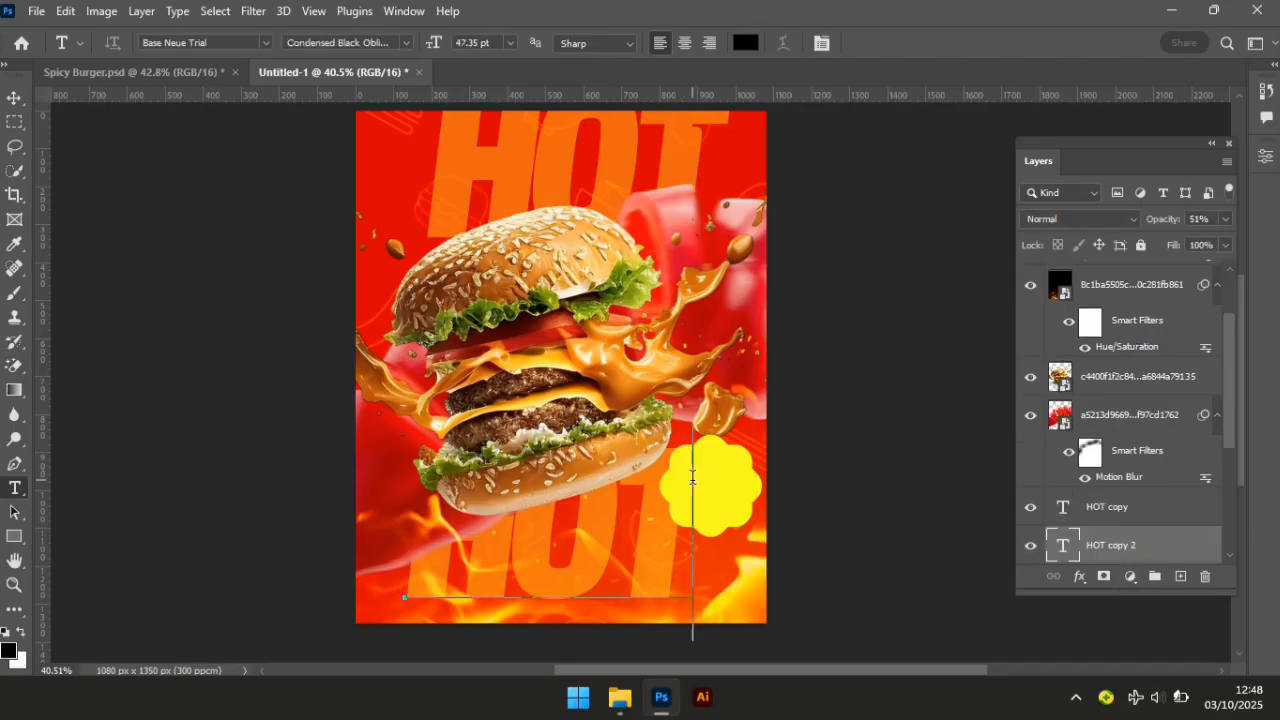
{"action": "left_click", "coordinate": [12, 98]}
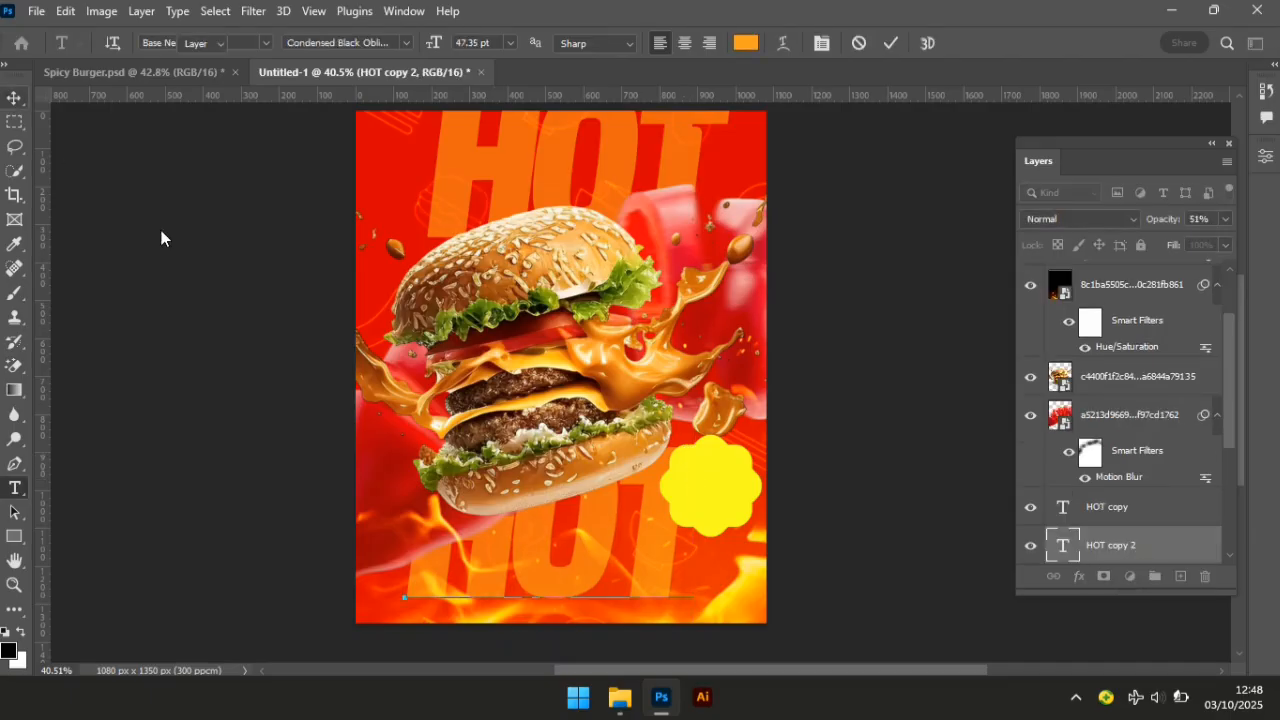
{"action": "left_click", "coordinate": [110, 97]}
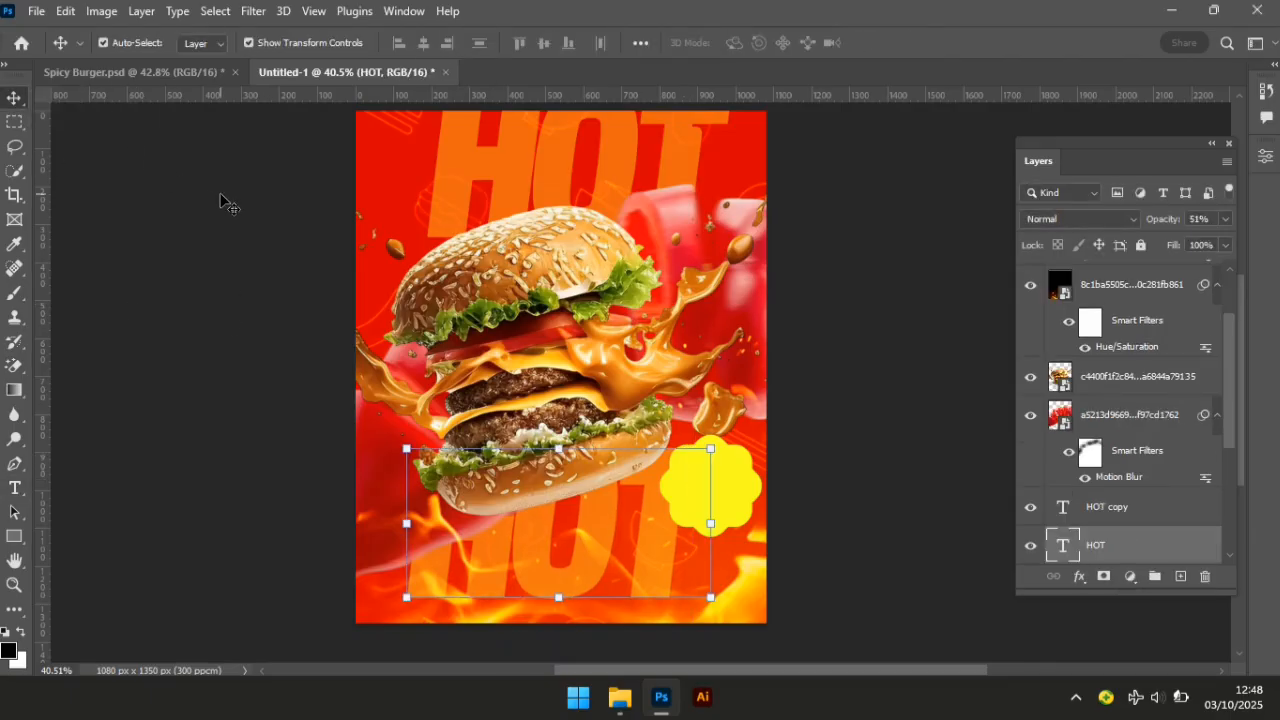
{"action": "left_click", "coordinate": [465, 305]}
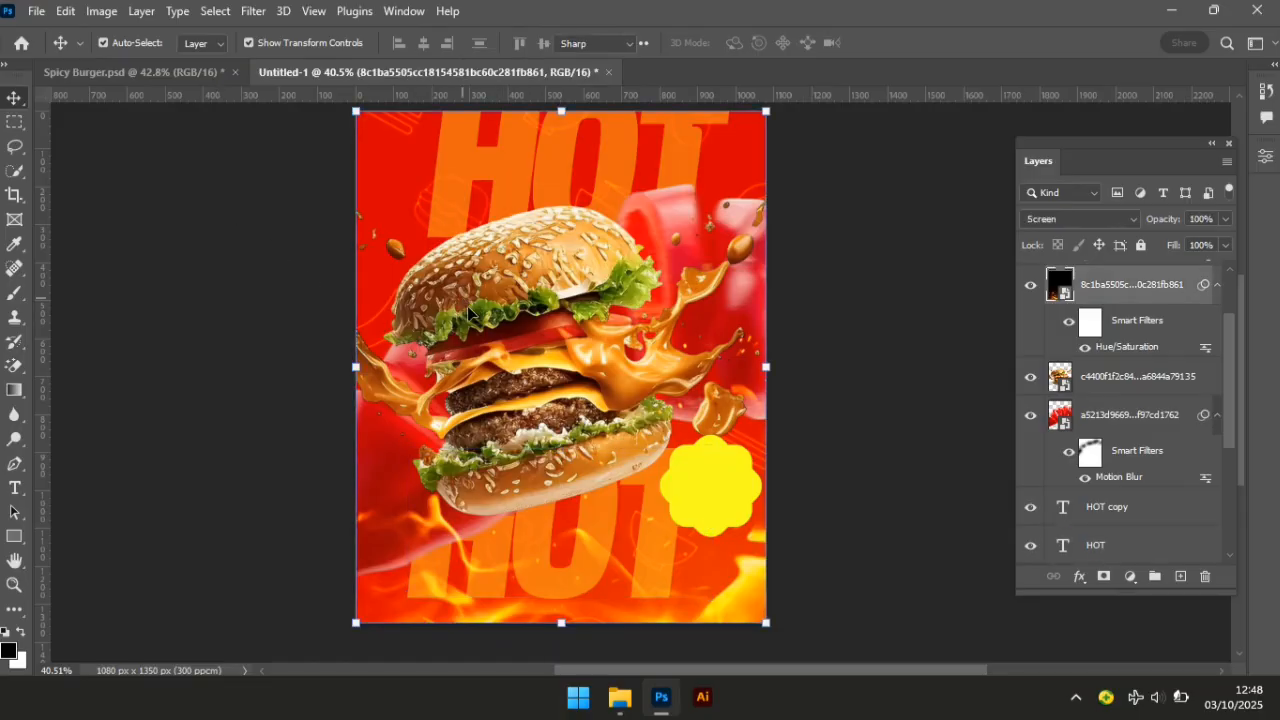
{"action": "key", "text": "t"}
{"action": "left_click", "coordinate": [489, 310]}
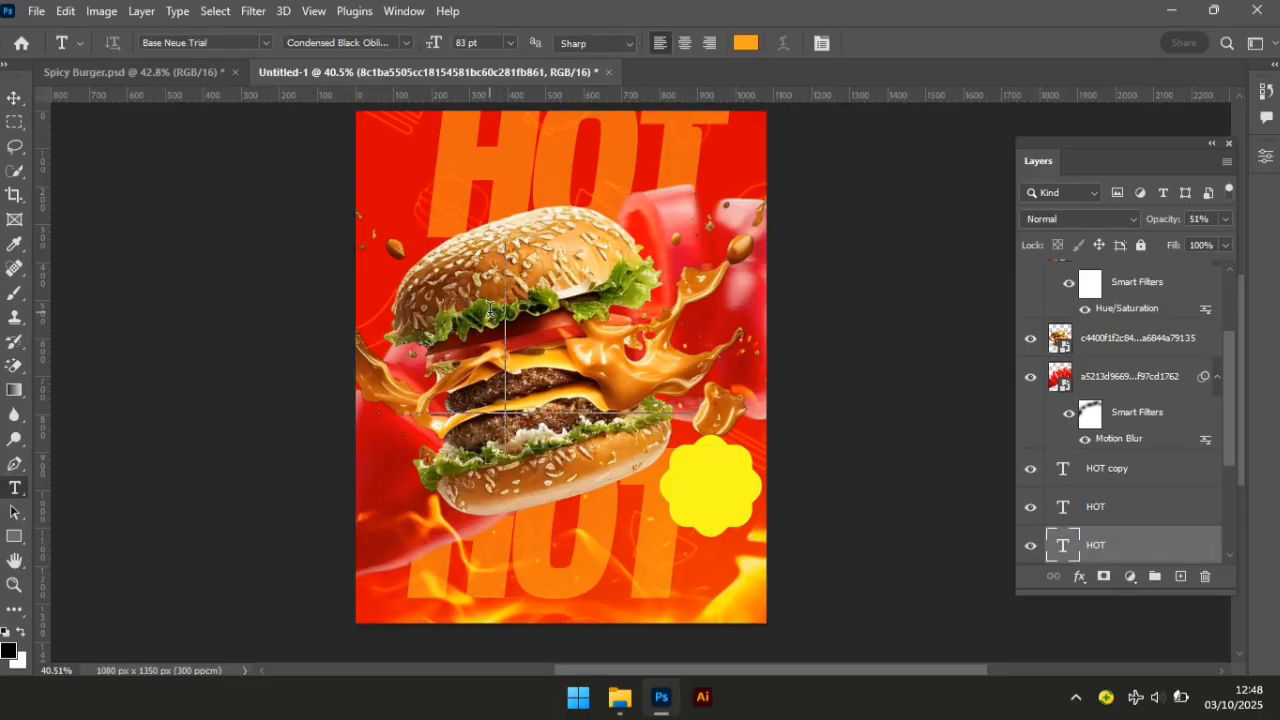
Group the three HOT text layers into Group 1 and hide the group.
{"action": "left_click", "coordinate": [14, 97]}
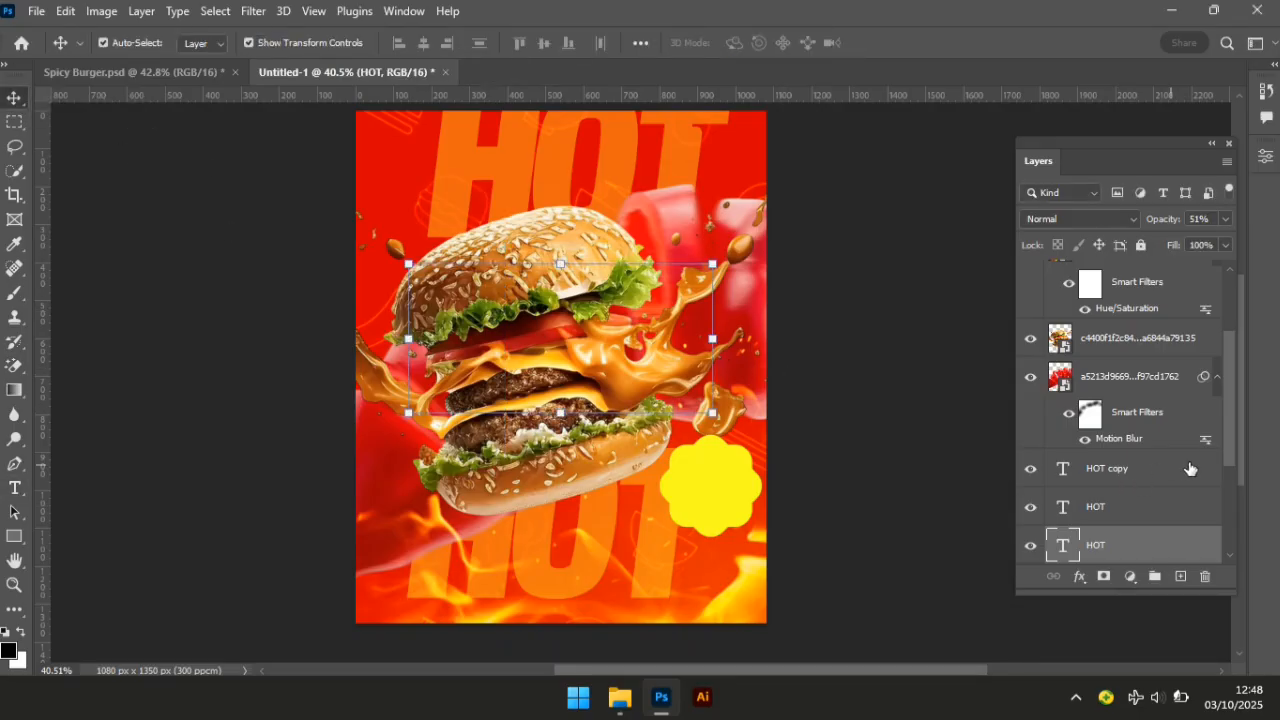
{"action": "left_click_drag", "start_coordinate": [1229, 448], "coordinate": [1235, 543]}
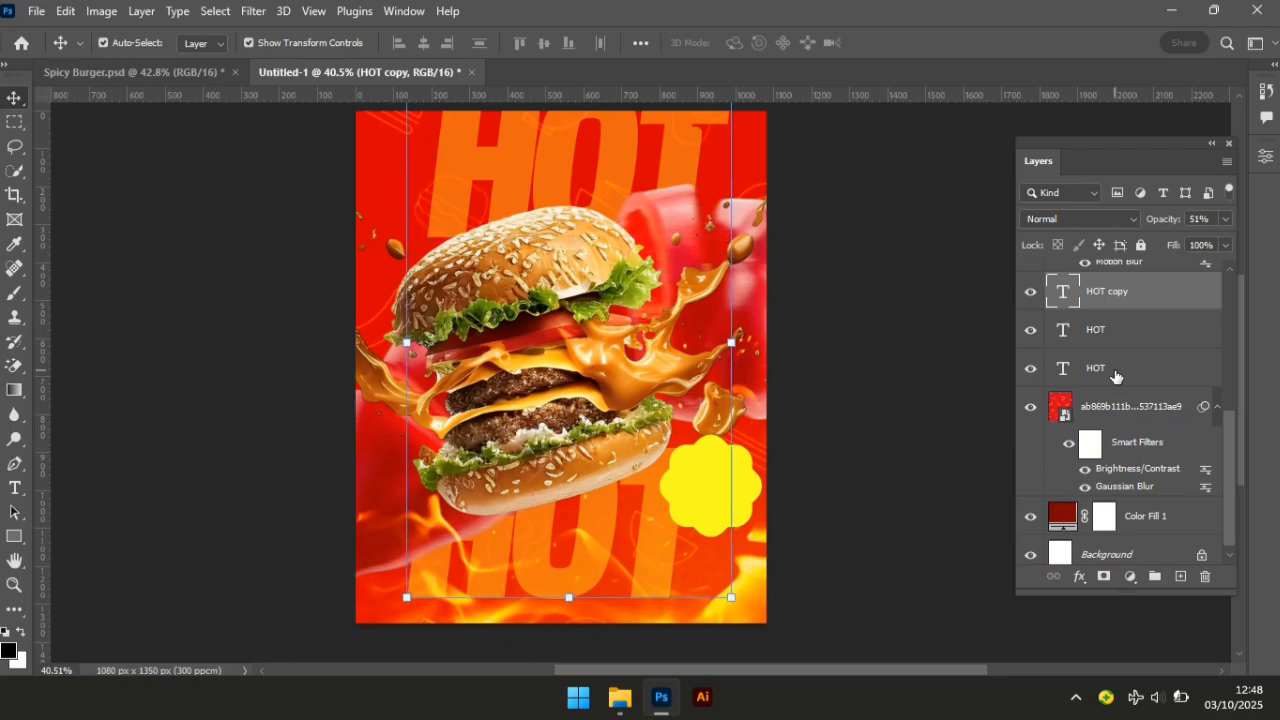
{"action": "left_click", "coordinate": [1115, 370], "text": "shift"}
{"action": "key", "text": "ctrl+g"}
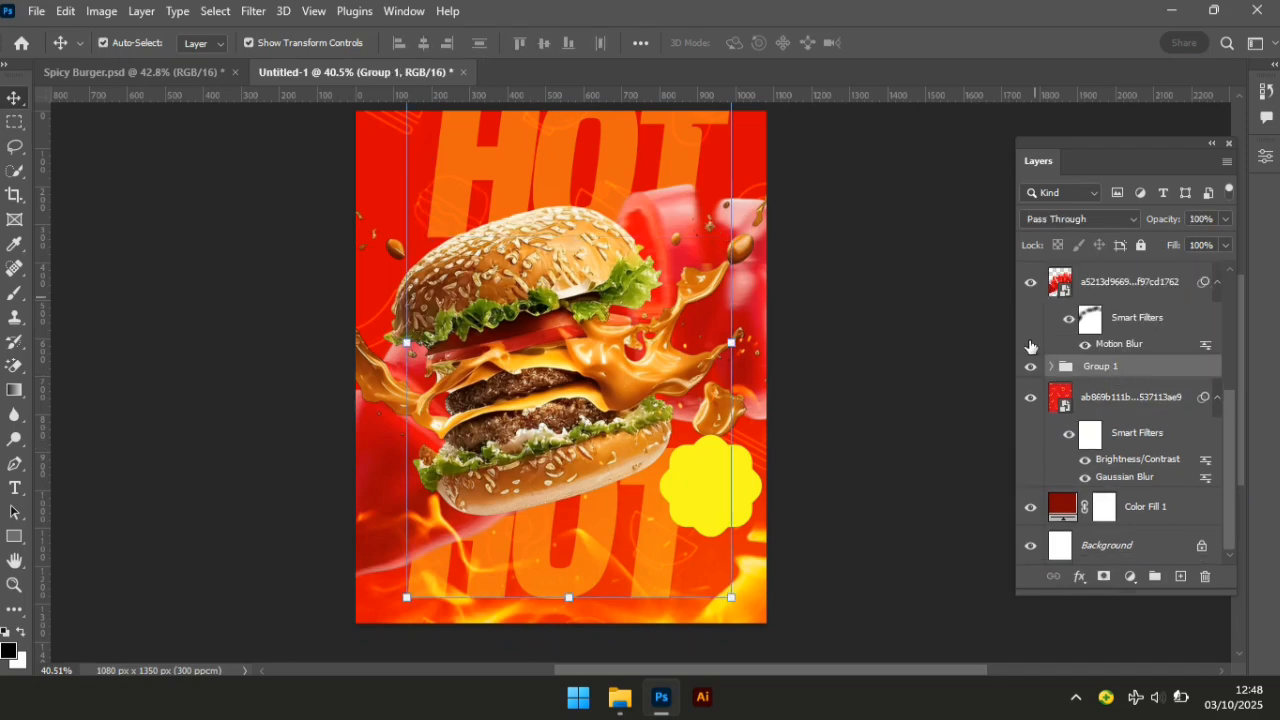
{"action": "left_click", "coordinate": [1030, 366]}
{"action": "left_click", "coordinate": [907, 389]}
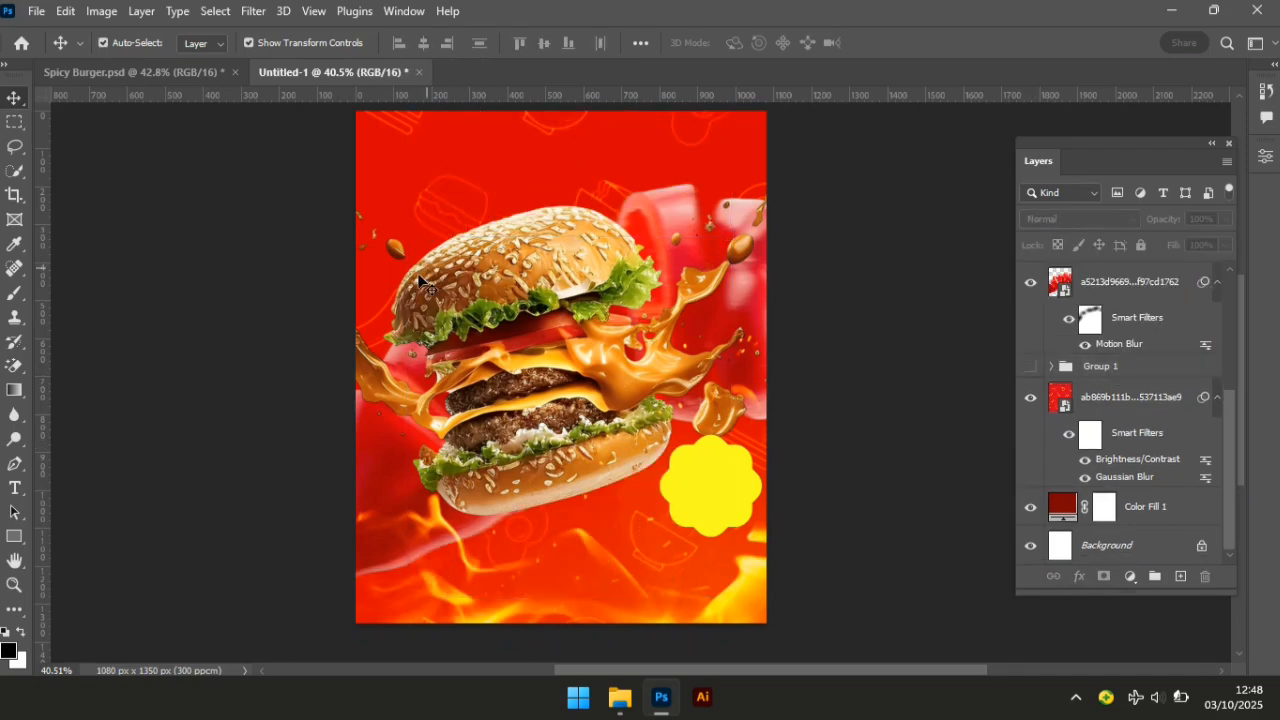
Type a black 'Price' text and drag it left and down across the burger.
{"action": "left_click", "coordinate": [16, 489]}
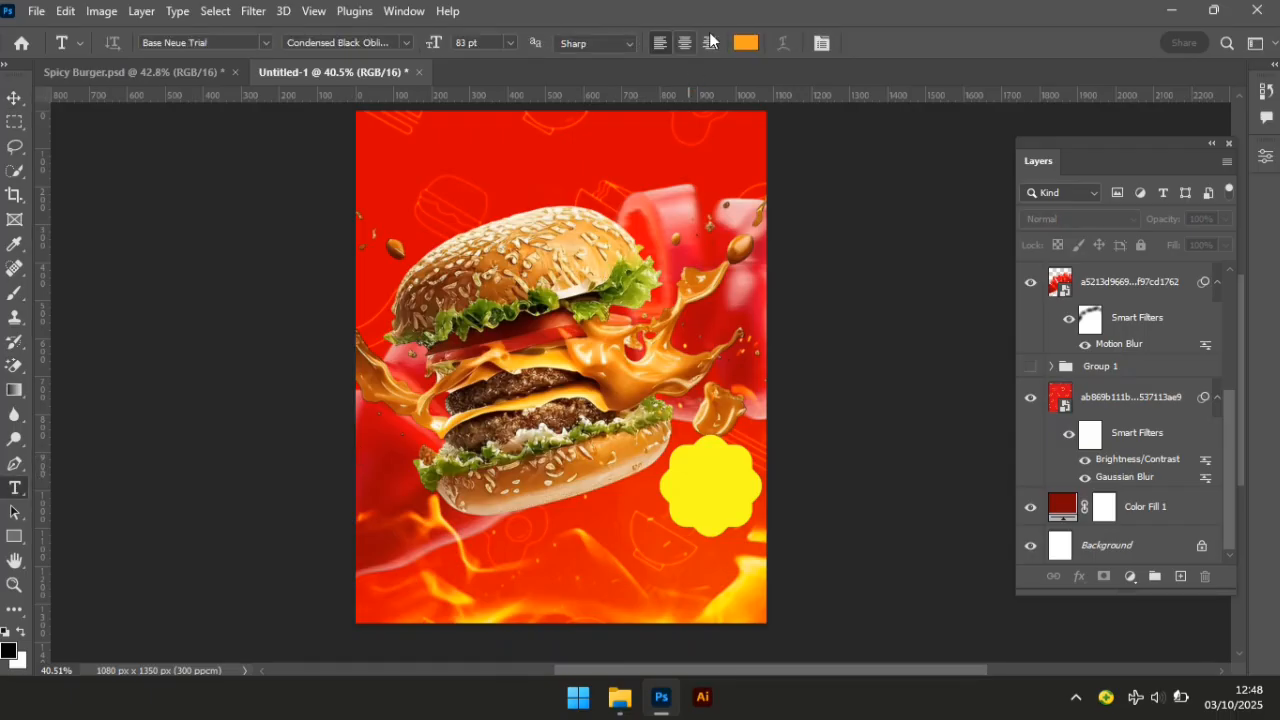
{"action": "left_click", "coordinate": [756, 45]}
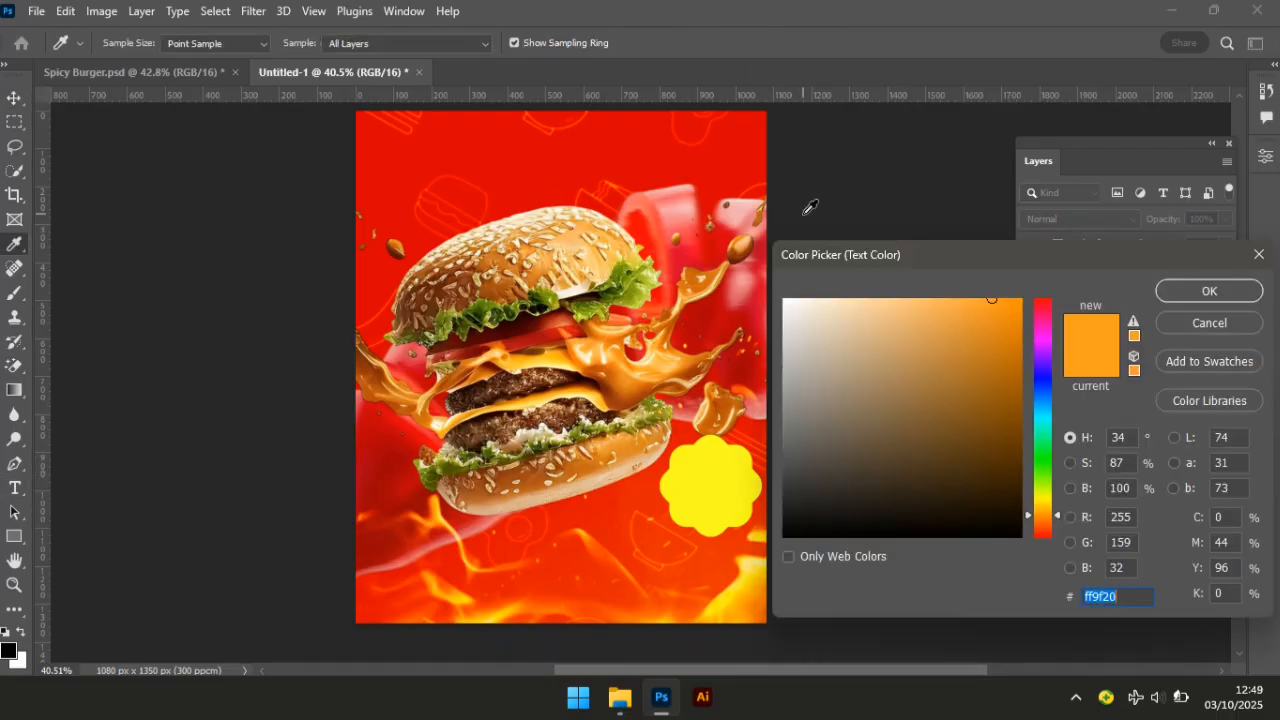
{"action": "type", "text": "0"}
{"action": "key", "text": "Return"}
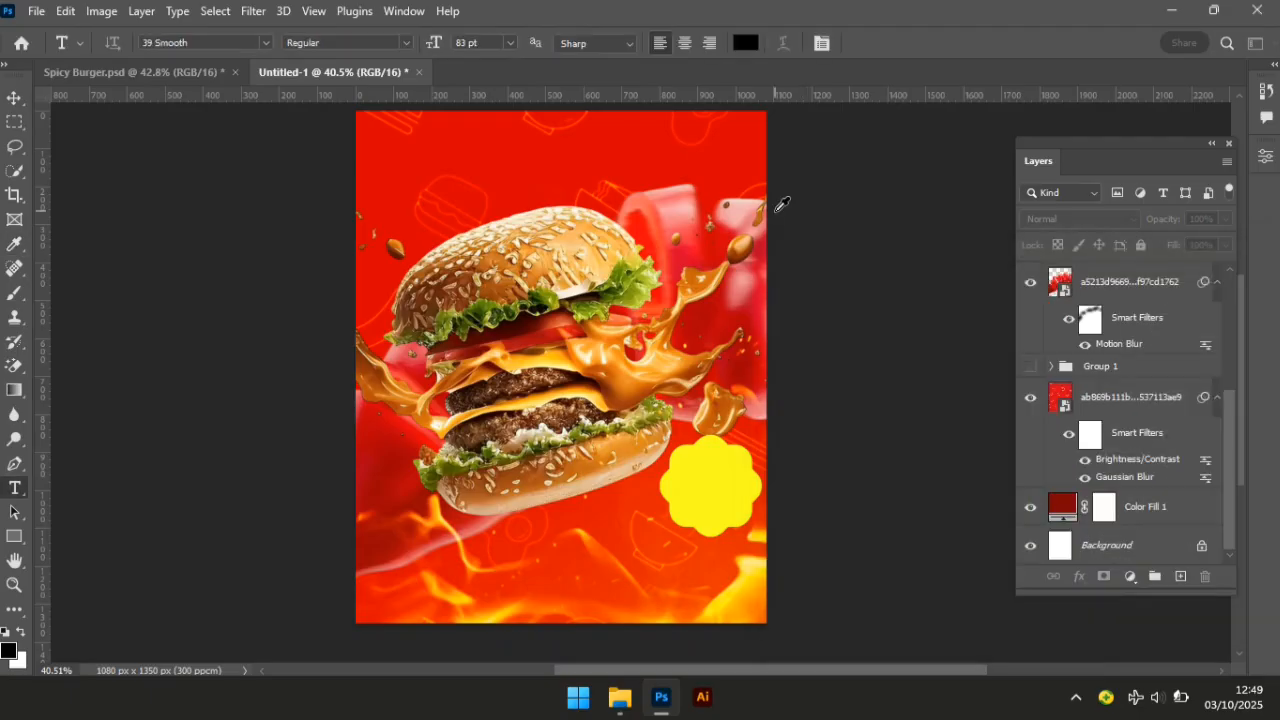
{"action": "left_click", "coordinate": [488, 341]}
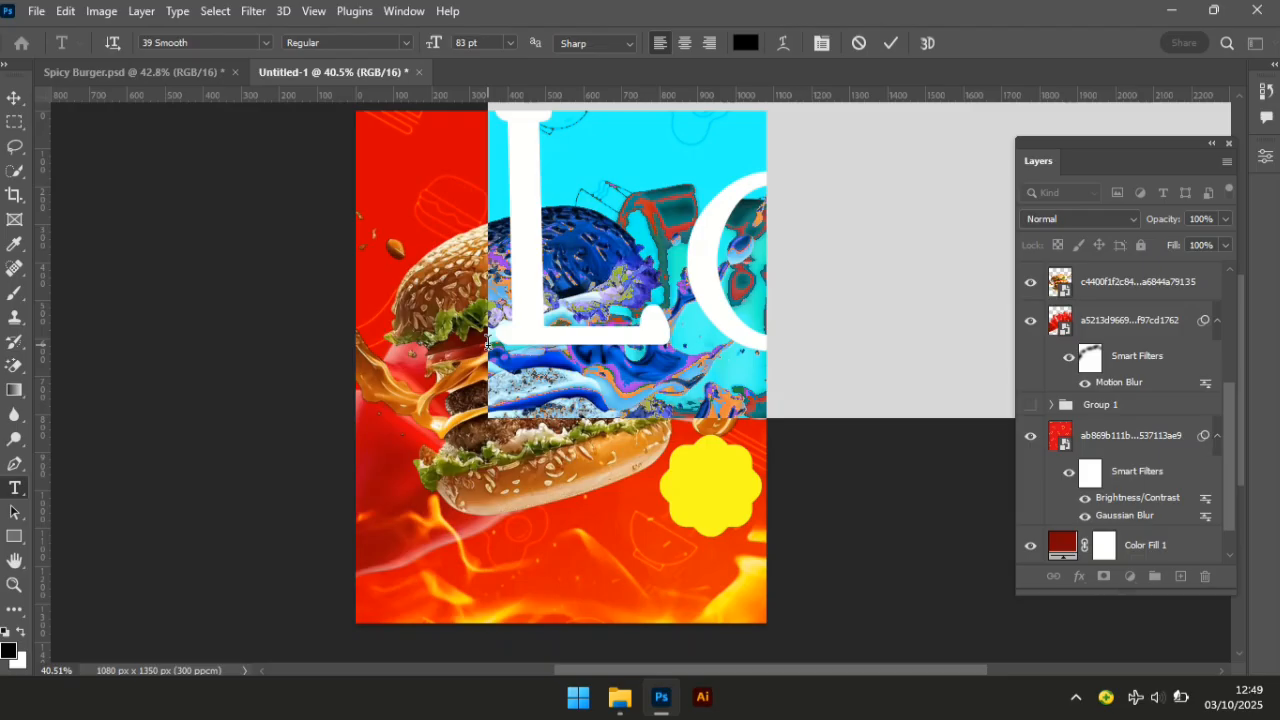
{"action": "type", "text": "Pr"}
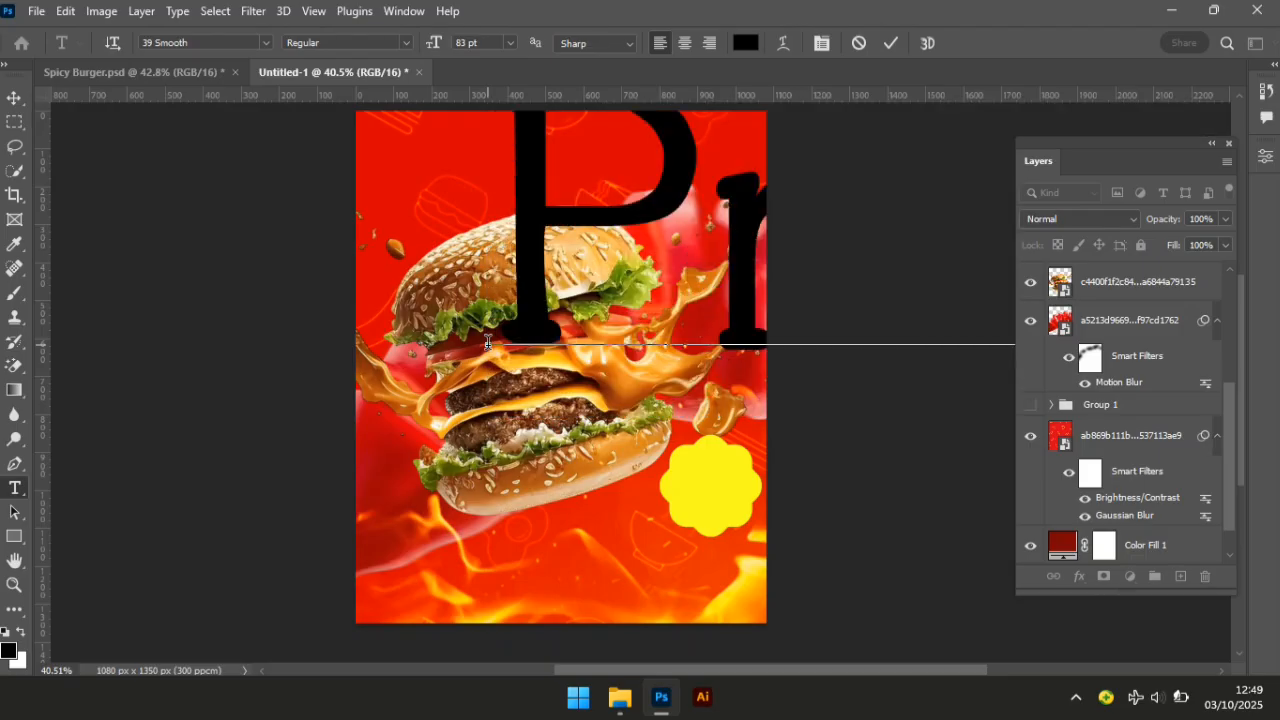
{"action": "left_click", "coordinate": [14, 97]}
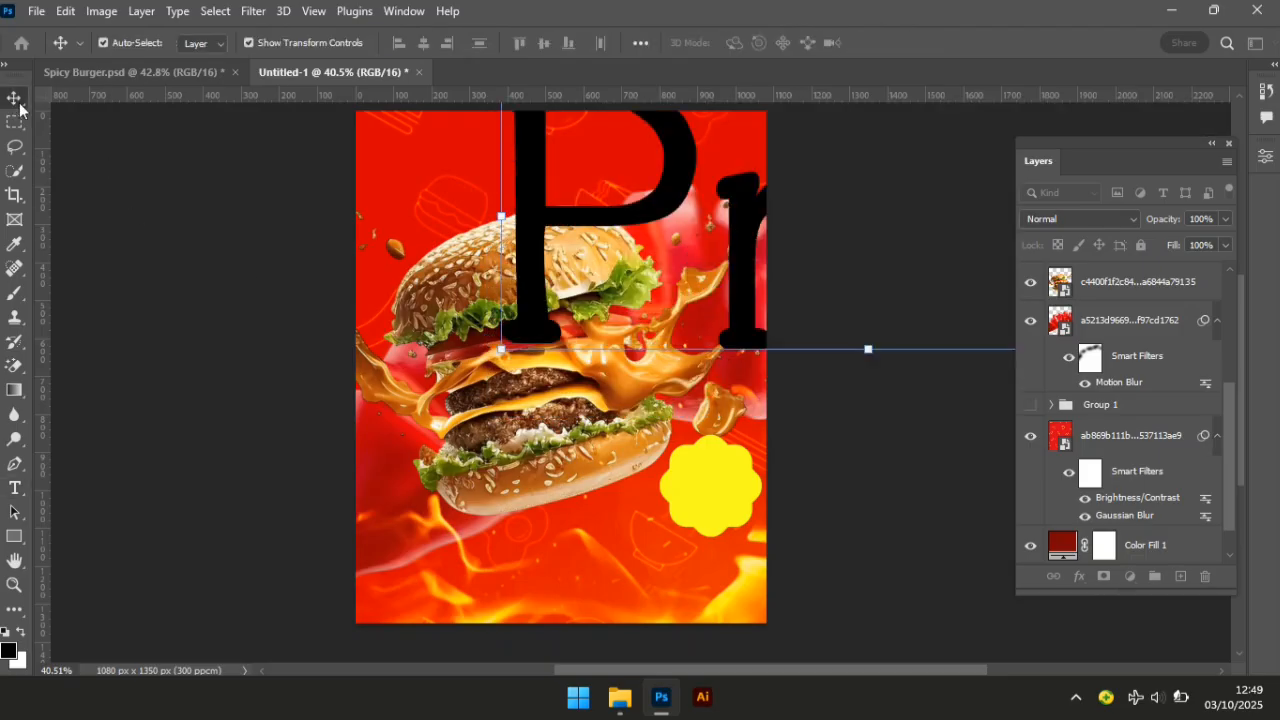
{"action": "left_click_drag", "start_coordinate": [524, 264], "coordinate": [293, 401]}
Scale the Price text down onto the yellow badge and nudge it slightly left.
{"action": "left_click_drag", "start_coordinate": [635, 226], "coordinate": [735, 462]}
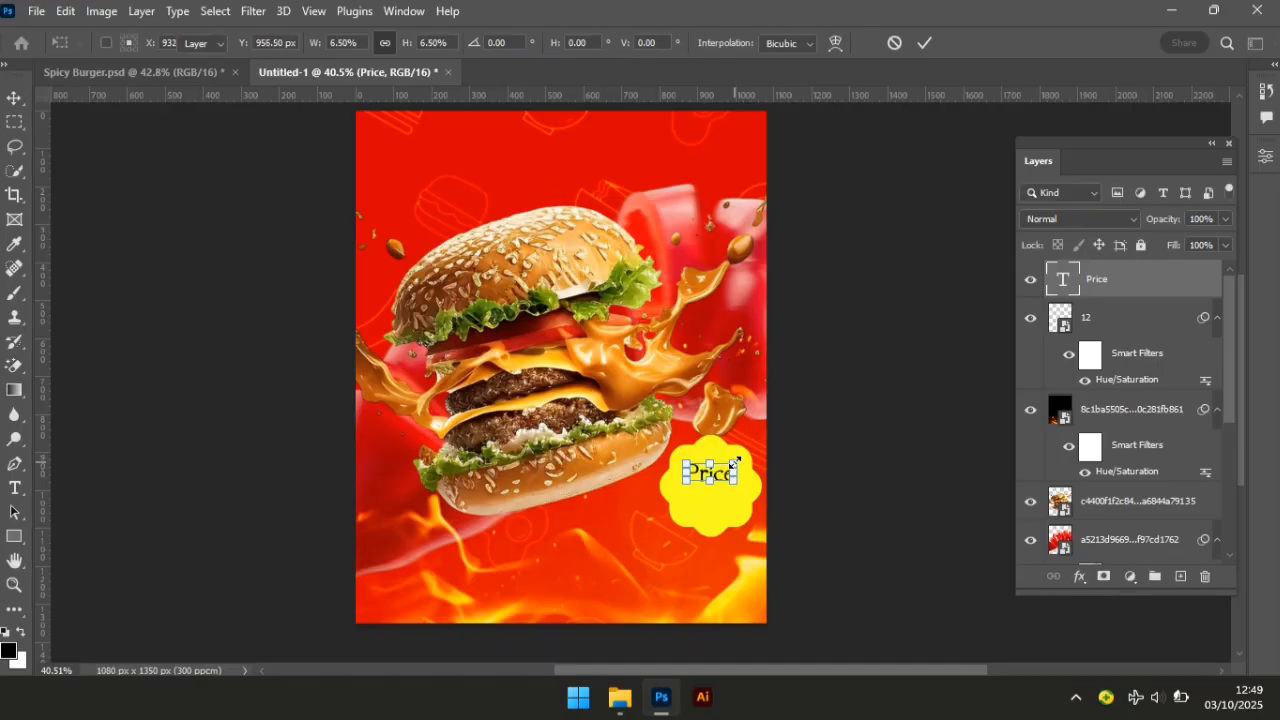
{"action": "key", "text": "Return"}
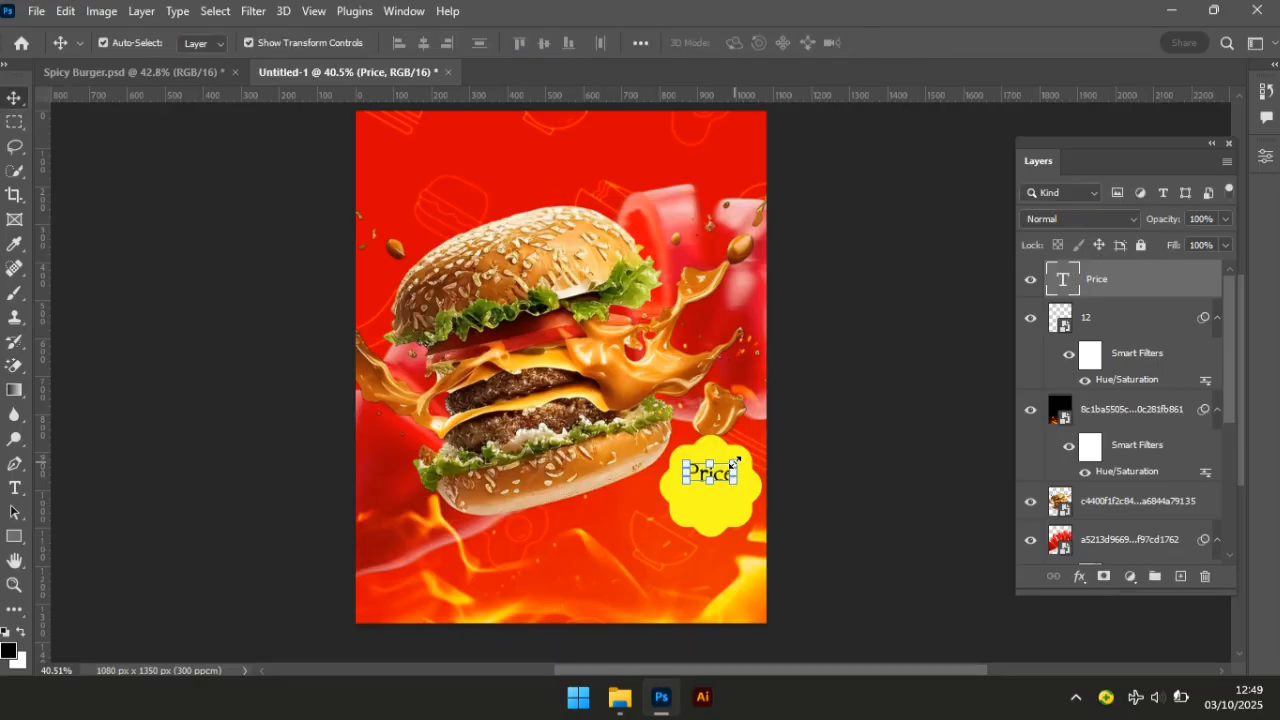
{"action": "key", "text": "Left"}
{"action": "key", "text": "Left"}
{"action": "key", "text": "Left"}
{"action": "key", "text": "Left"}
{"action": "key", "text": "Left"}
Duplicate the Price text layer as a Price copy.
{"action": "left_click", "coordinate": [728, 488]}
{"action": "left_click", "coordinate": [706, 480]}
{"action": "key", "text": "ctrl+j"}
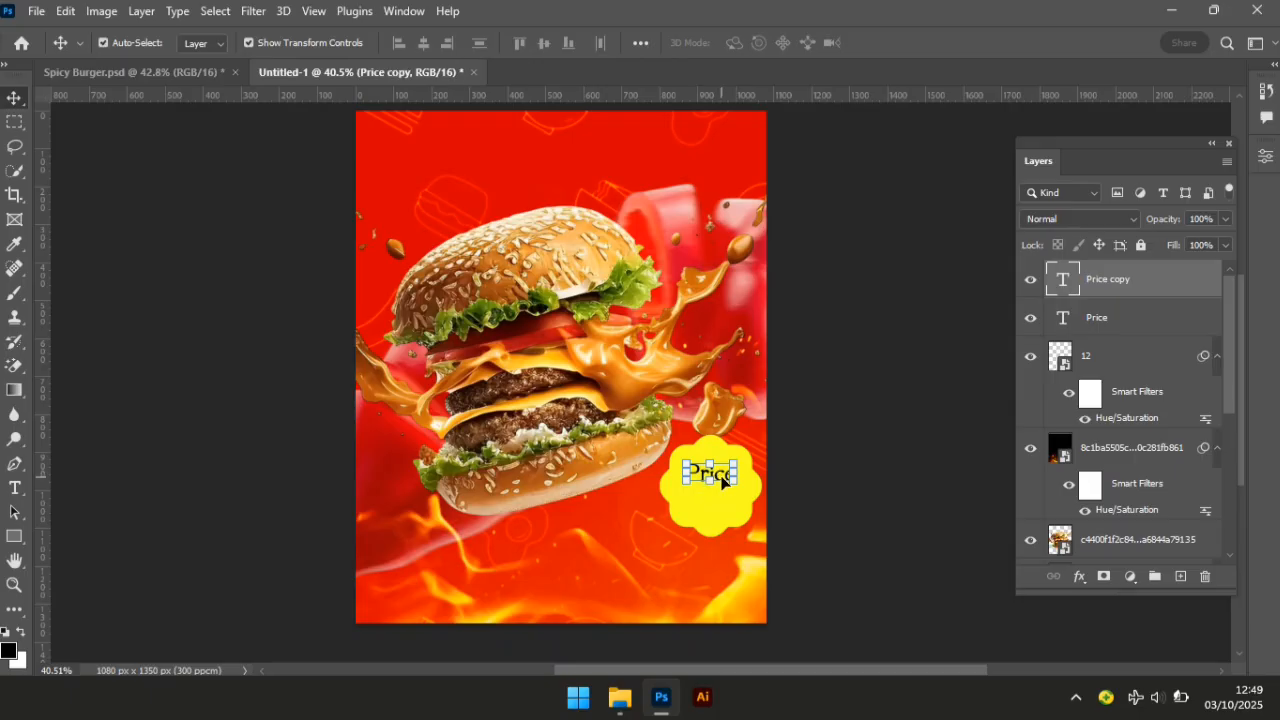
Move the Price copy below the original and rewrite it as $3.
{"action": "left_click_drag", "start_coordinate": [722, 482], "coordinate": [723, 510]}
{"action": "key", "text": "t"}
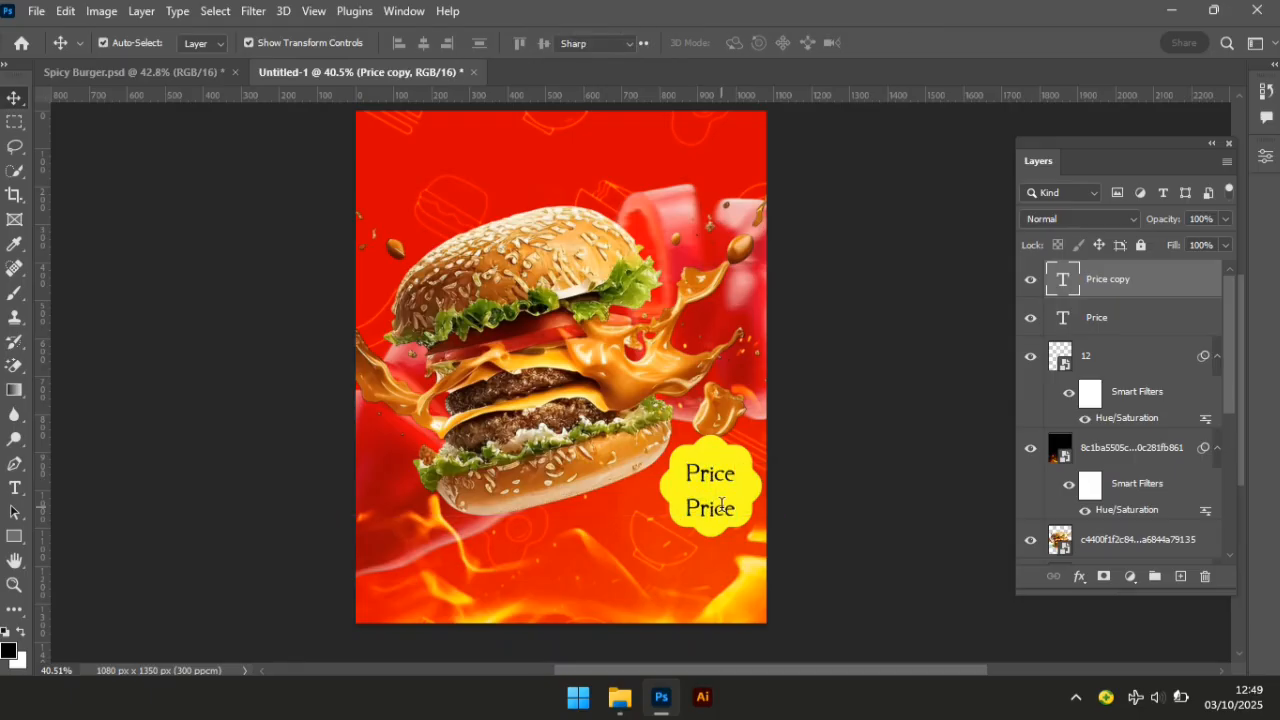
{"action": "double_click", "coordinate": [721, 505]}
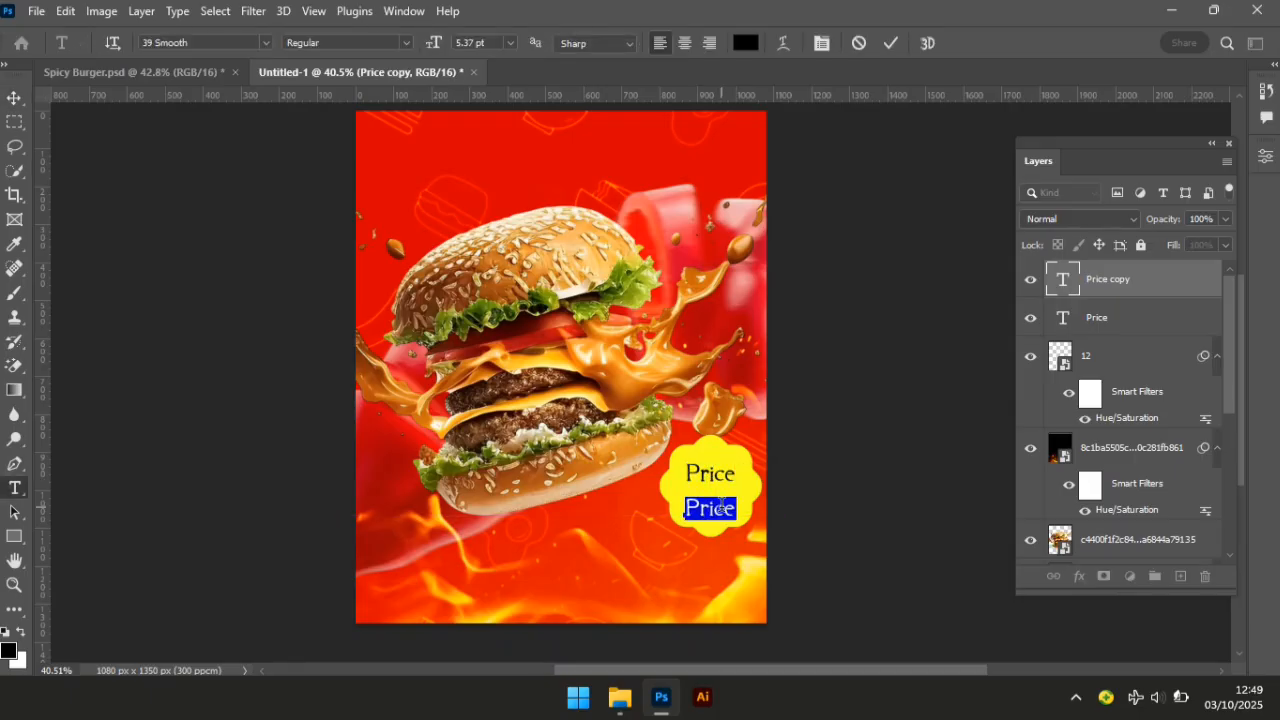
{"action": "left_click", "coordinate": [721, 505]}
{"action": "type", "text": "3"}
Set the $3 text in A750-Sans-Oldface Regular and commit the edit.
{"action": "left_click_drag", "start_coordinate": [708, 508], "coordinate": [689, 510]}
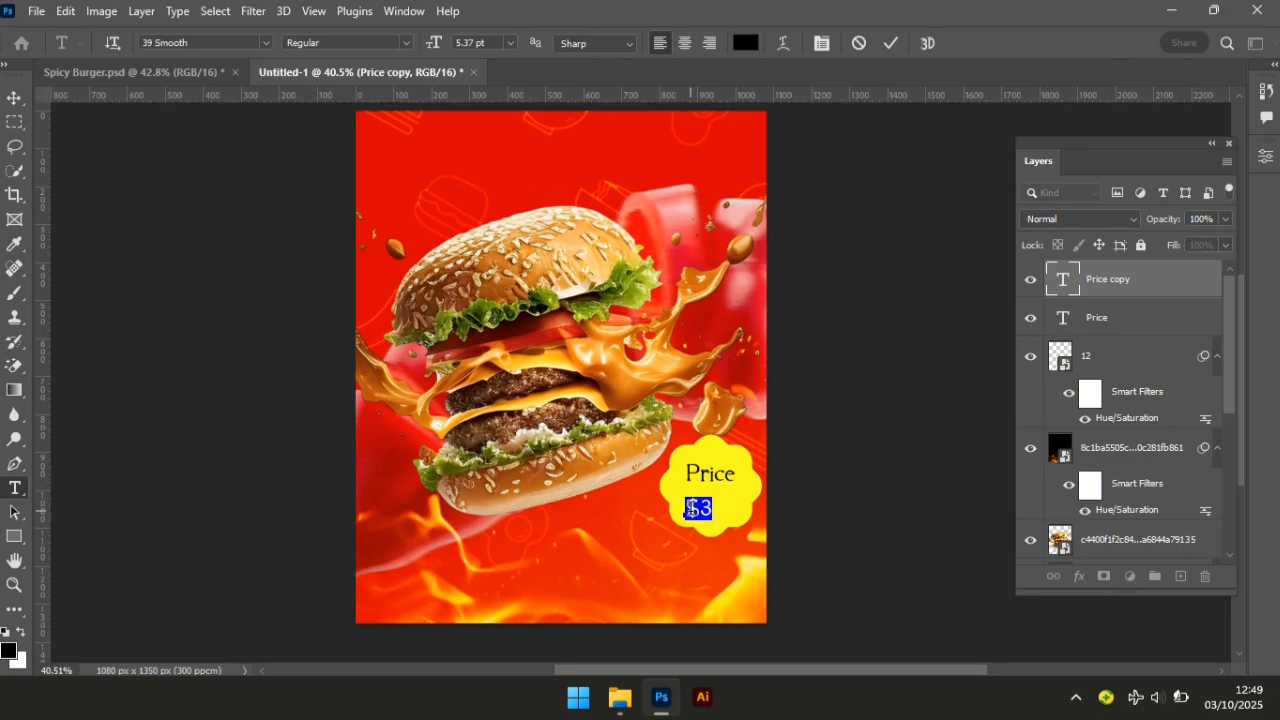
{"action": "left_click", "coordinate": [208, 42]}
{"action": "type", "text": "a75"}
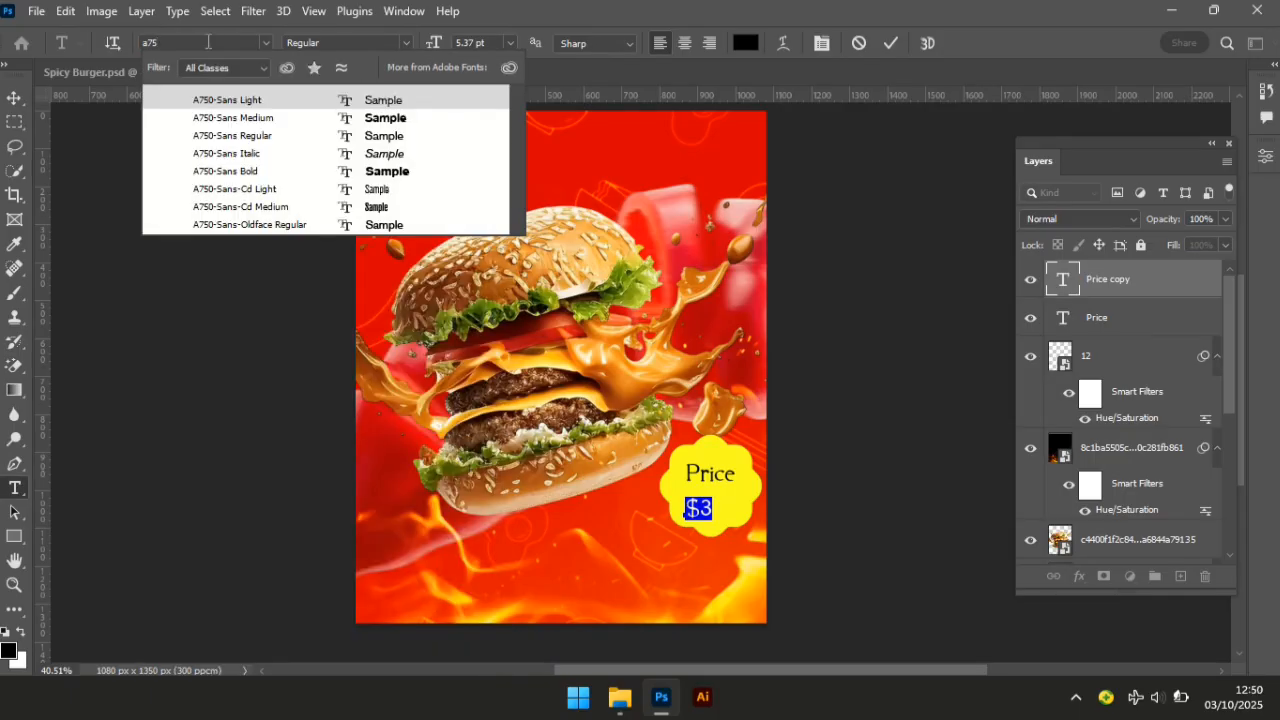
{"action": "left_click", "coordinate": [256, 228]}
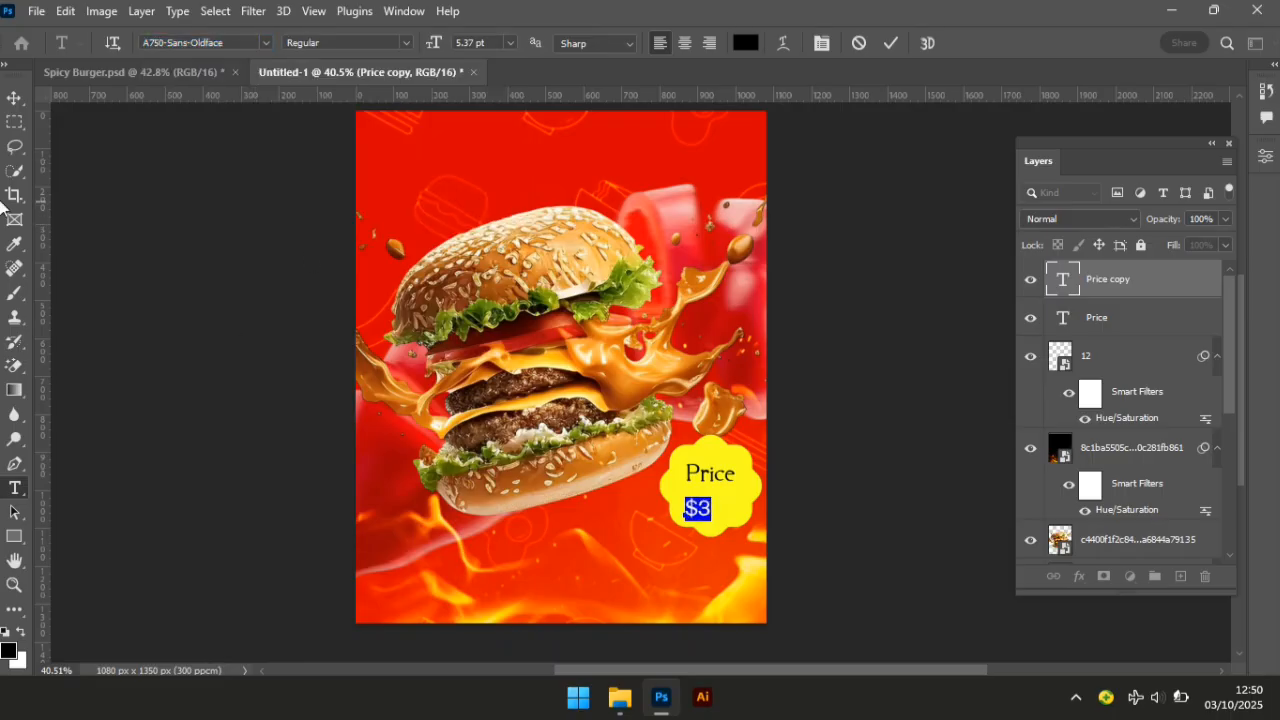
{"action": "left_click", "coordinate": [13, 101]}
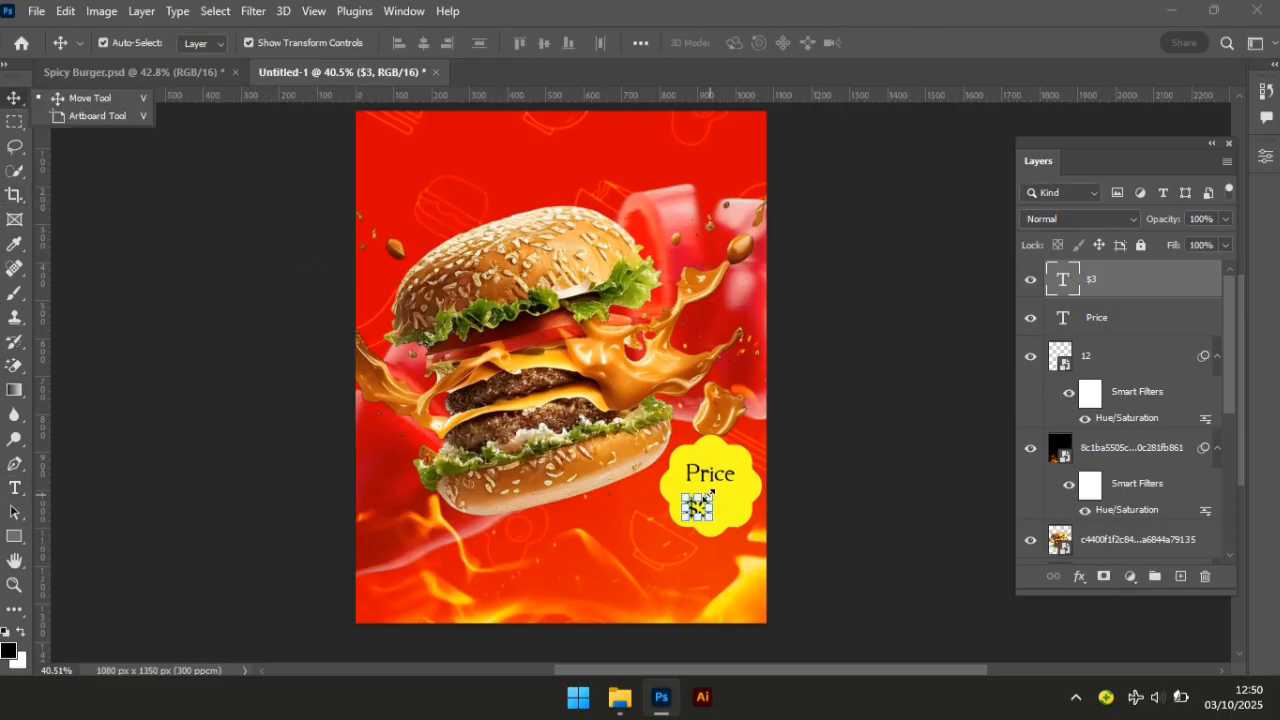
Enlarge the $3 text to about 140%.
{"action": "key", "text": "ctrl+t"}
{"action": "mouse_move", "coordinate": [714, 492]}
{"action": "left_mouse_down"}
{"action": "mouse_move", "coordinate": [727, 488]}
{"action": "mouse_move", "coordinate": [707, 495]}
{"action": "left_mouse_up"}
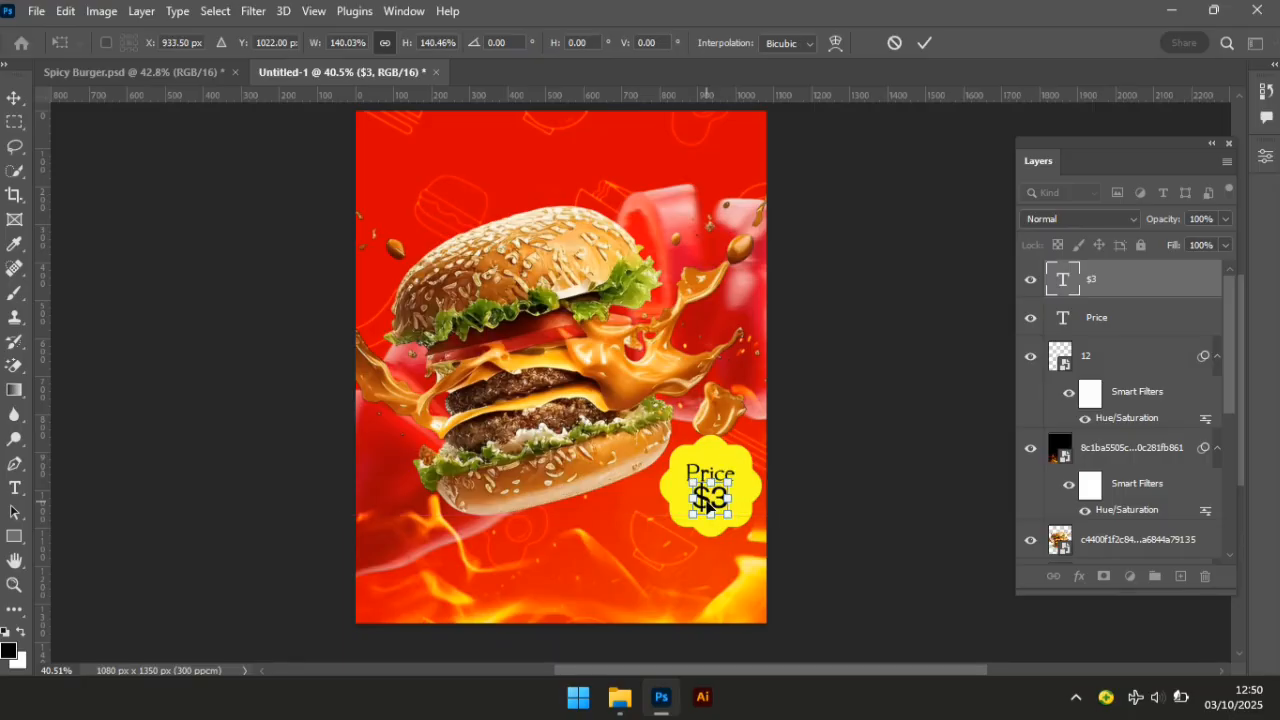
{"action": "key", "text": "Return"}
Scale Price and $3 together slightly larger and nudge them within the badge.
{"action": "left_click", "coordinate": [866, 526]}
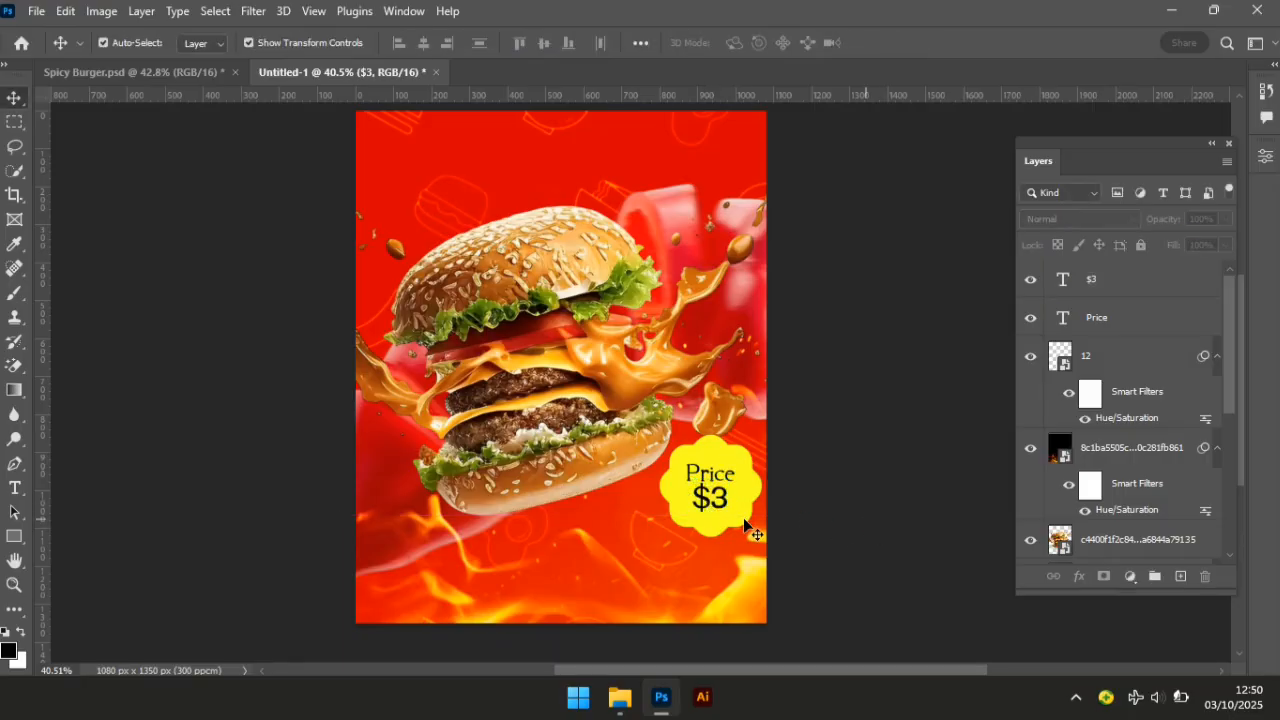
{"action": "left_click", "coordinate": [706, 478]}
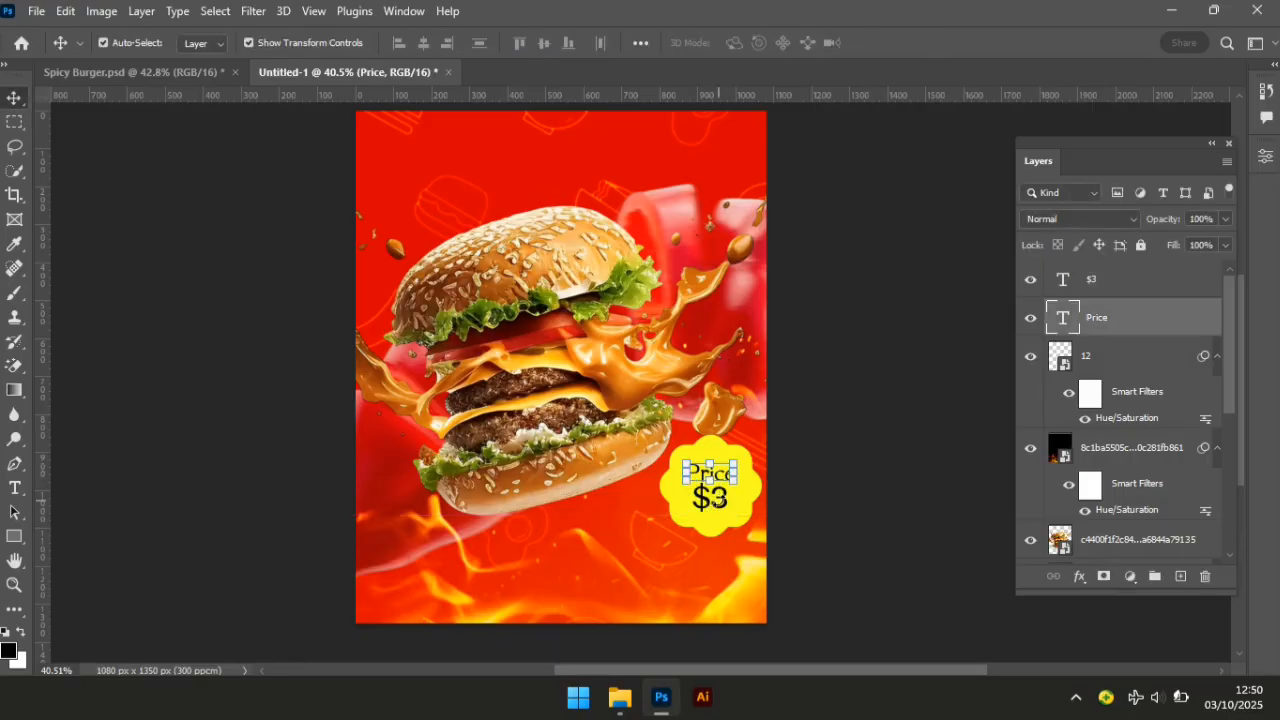
{"action": "left_click", "coordinate": [1098, 280], "text": "ctrl"}
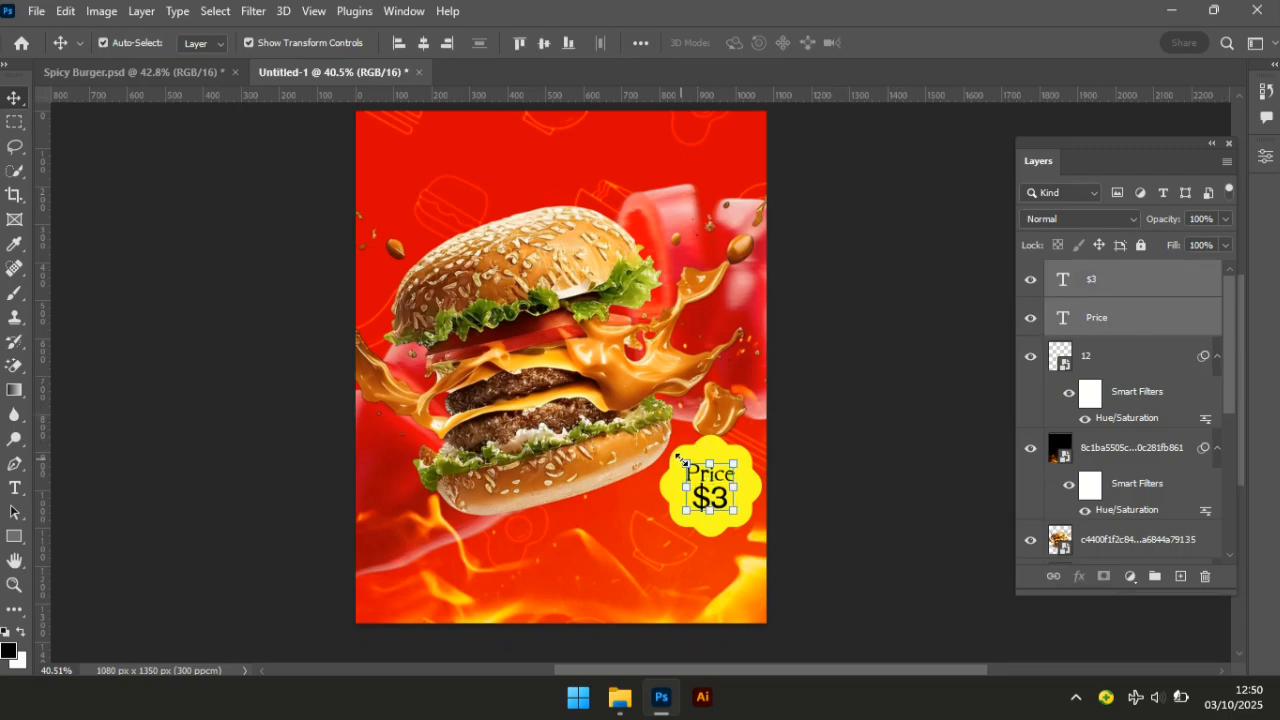
{"action": "left_click_drag", "start_coordinate": [682, 461], "coordinate": [681, 456]}
{"action": "key", "text": "Return"}
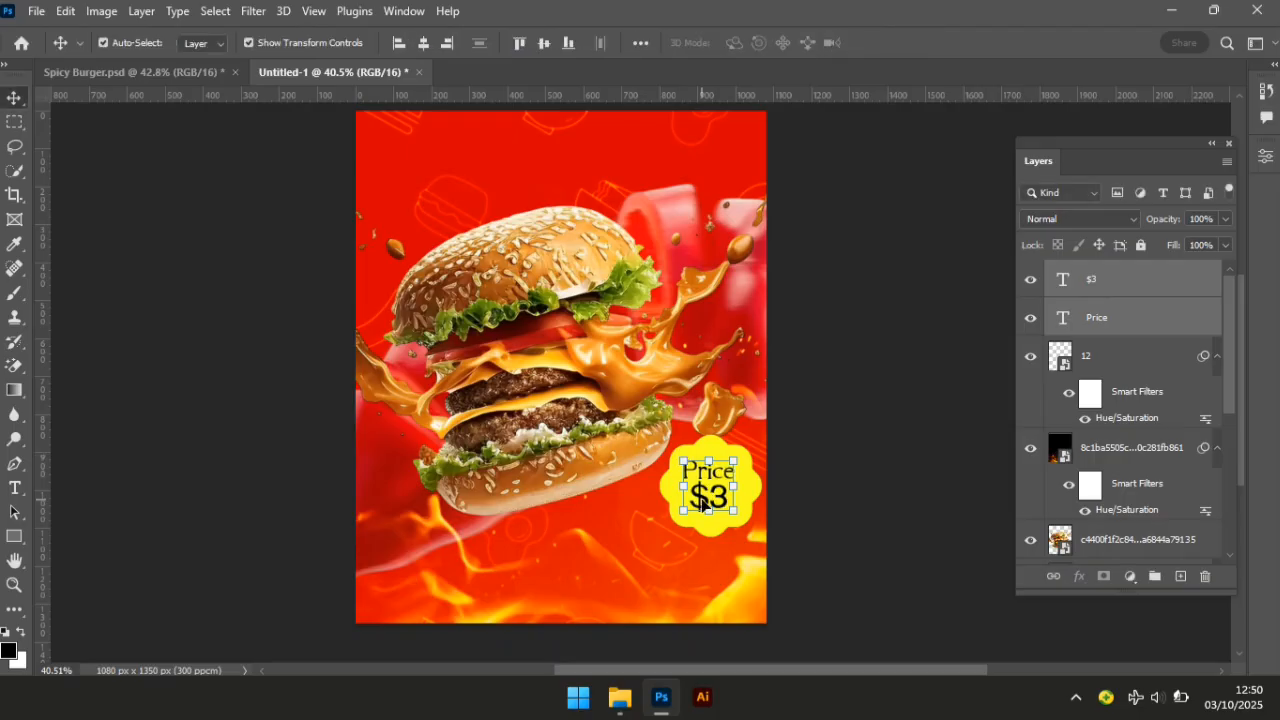
{"action": "left_click_drag", "start_coordinate": [703, 504], "coordinate": [702, 508]}
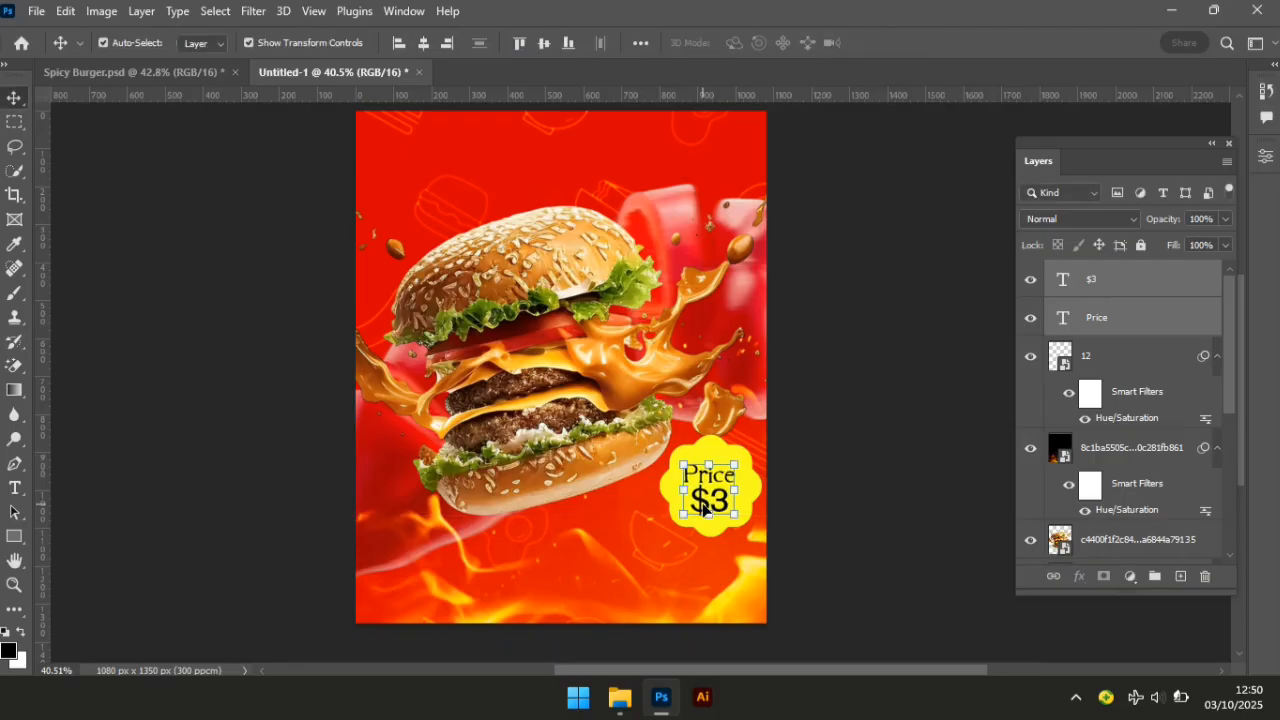
{"action": "left_click", "coordinate": [772, 505]}
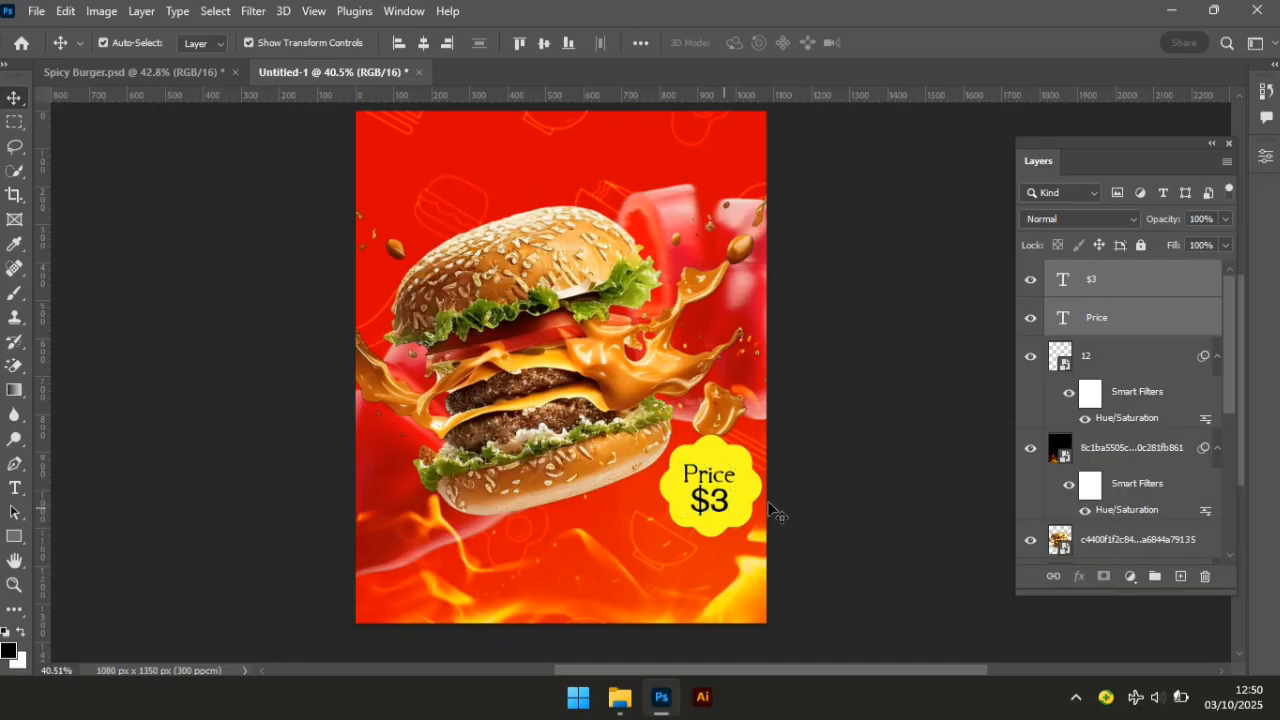
{"action": "left_click", "coordinate": [720, 508]}
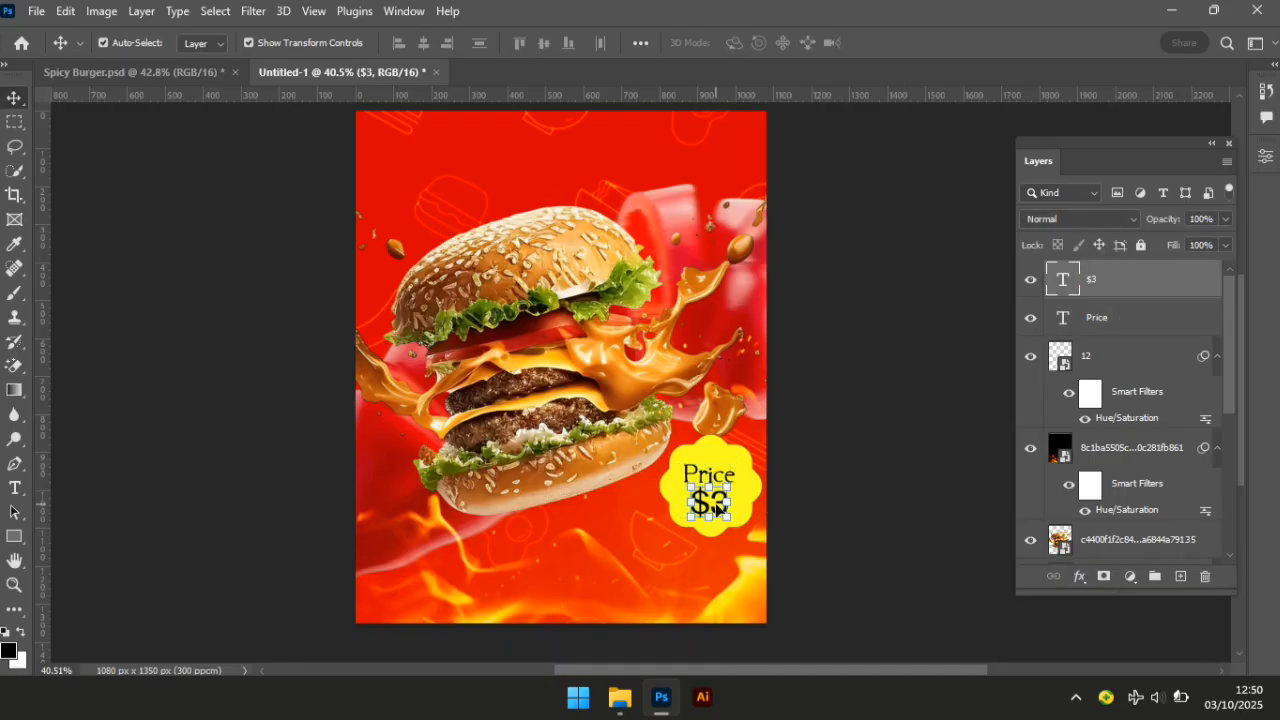
{"action": "left_click", "coordinate": [876, 440]}
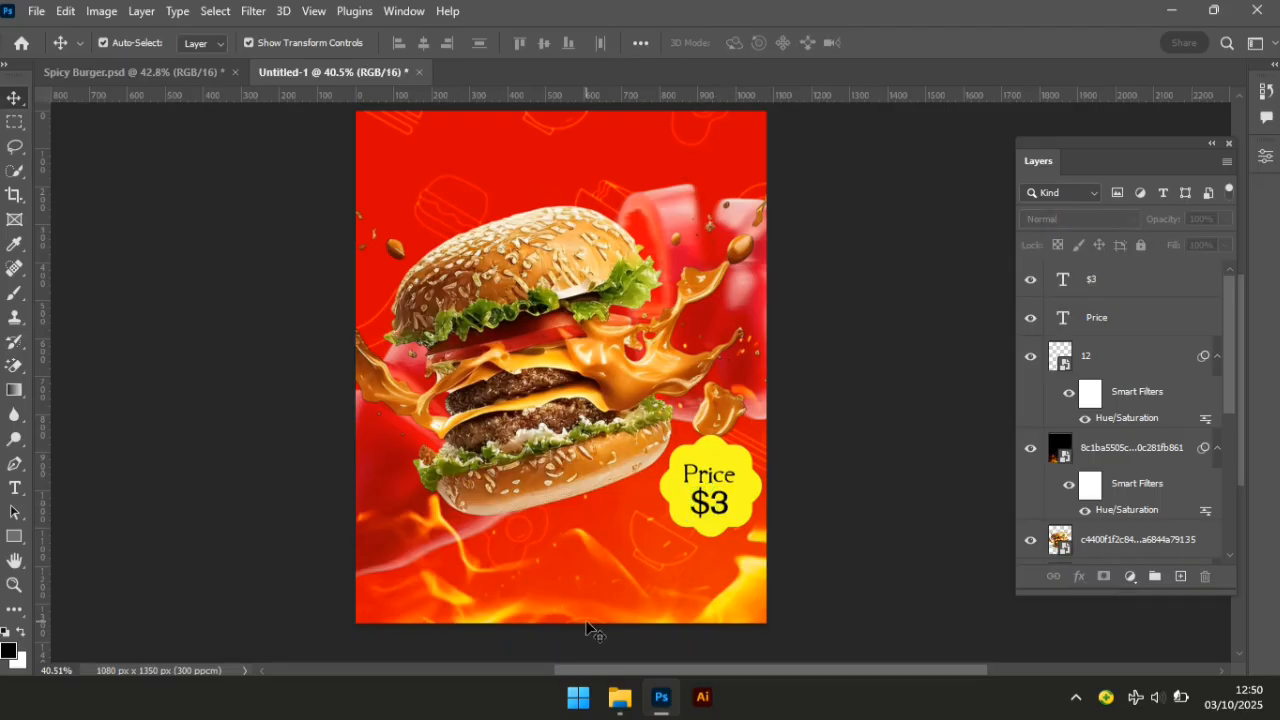
Drag the BURGER logo image file from the poster images folder into Photoshop.
{"action": "left_click", "coordinate": [619, 700]}
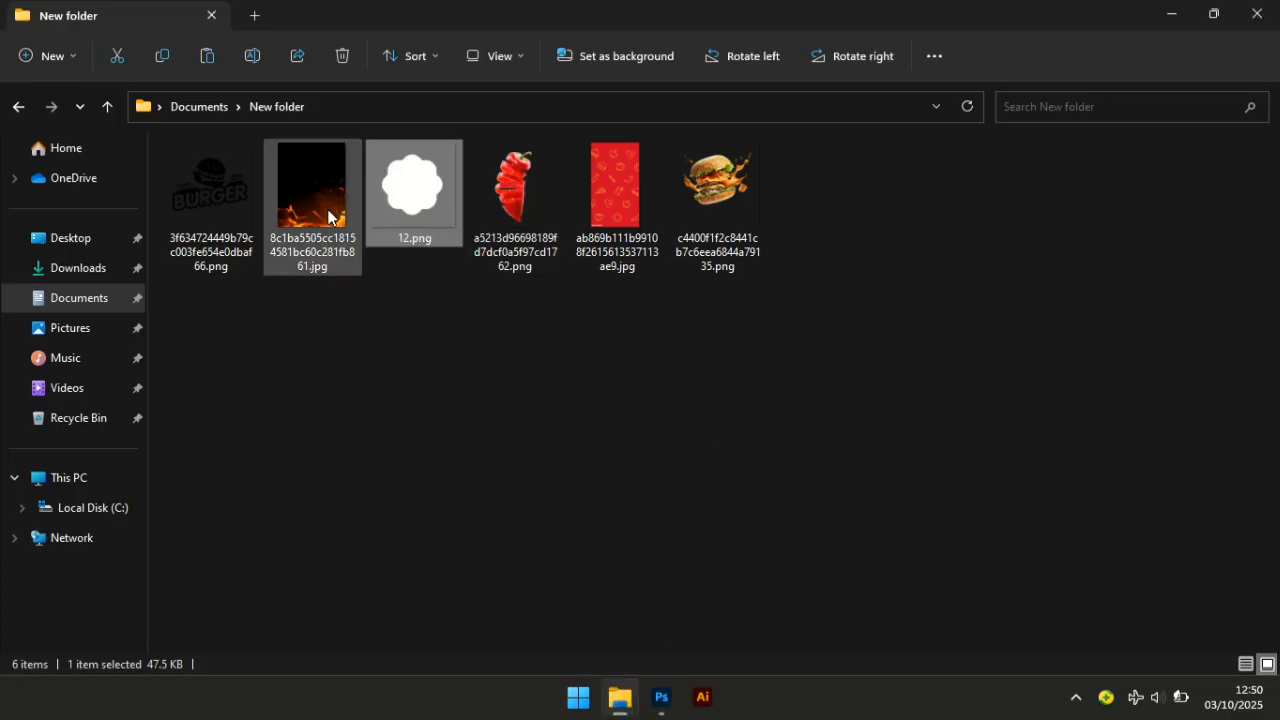
{"action": "left_click", "coordinate": [234, 205]}
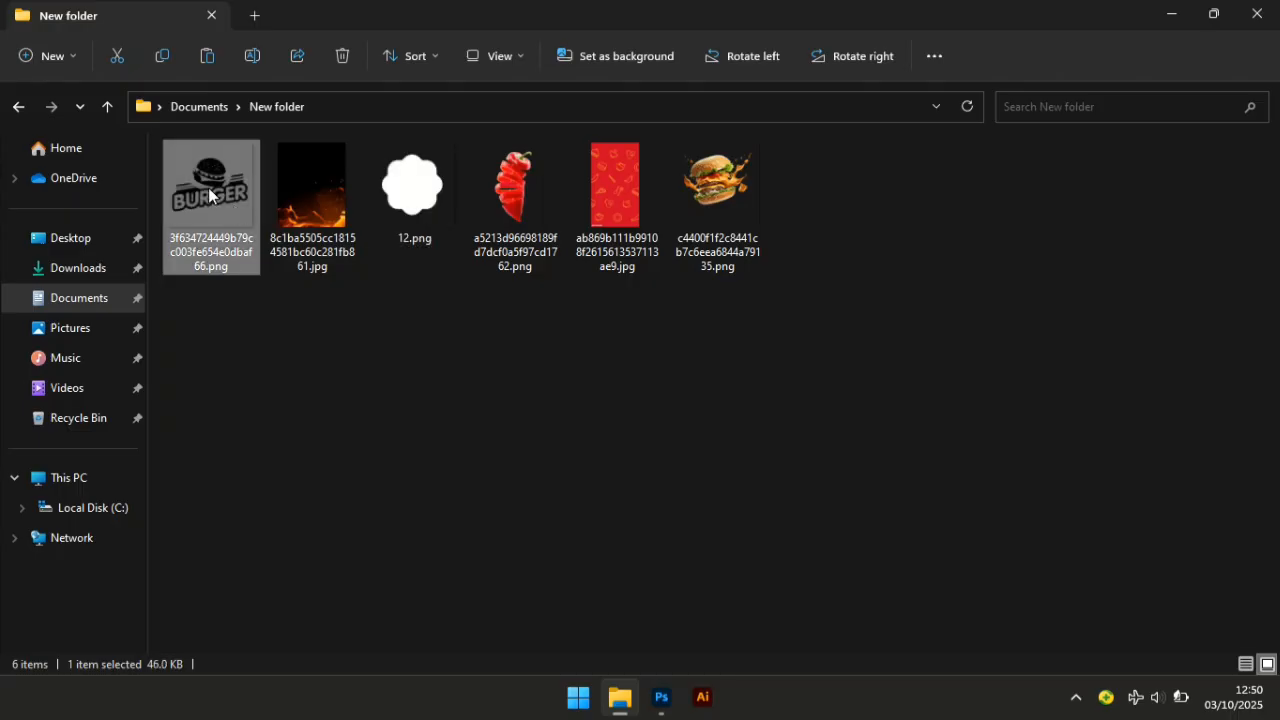
{"action": "left_click_drag", "start_coordinate": [209, 193], "coordinate": [661, 636]}
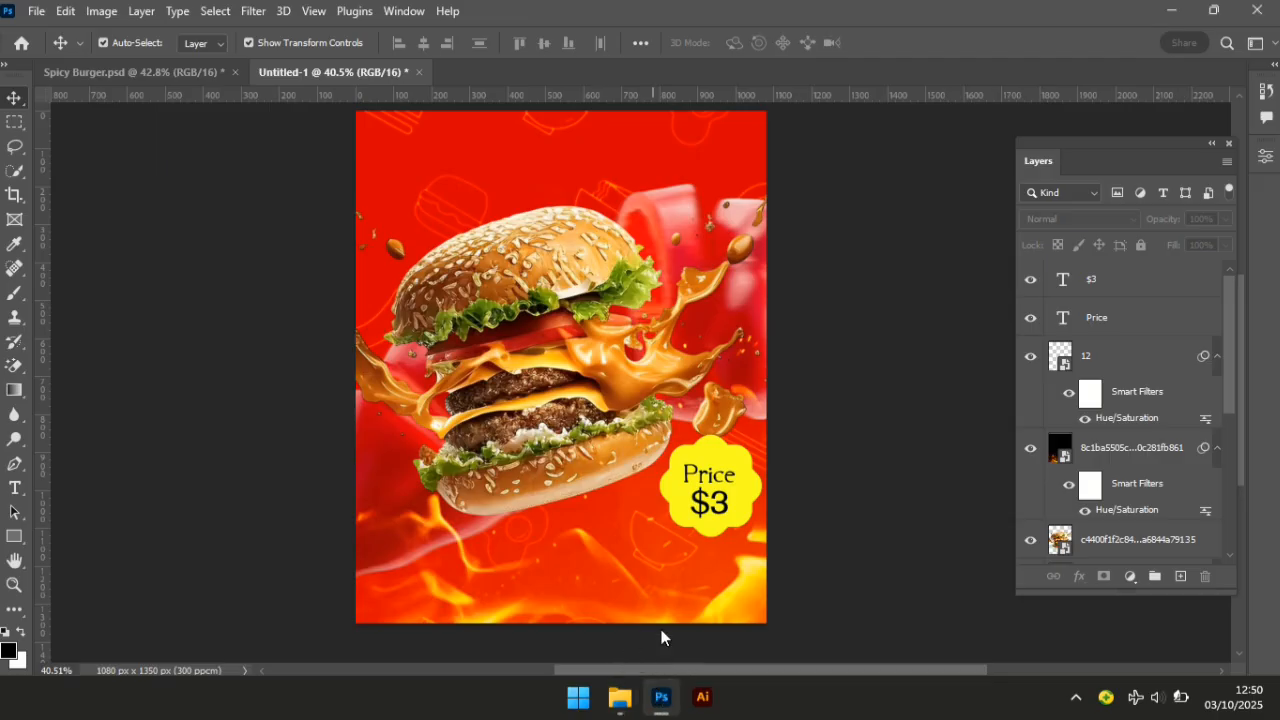
Place the BURGER logo on the poster and shrink it to about 4.11% at the top.
{"action": "left_click_drag", "start_coordinate": [564, 228], "coordinate": [564, 230]}
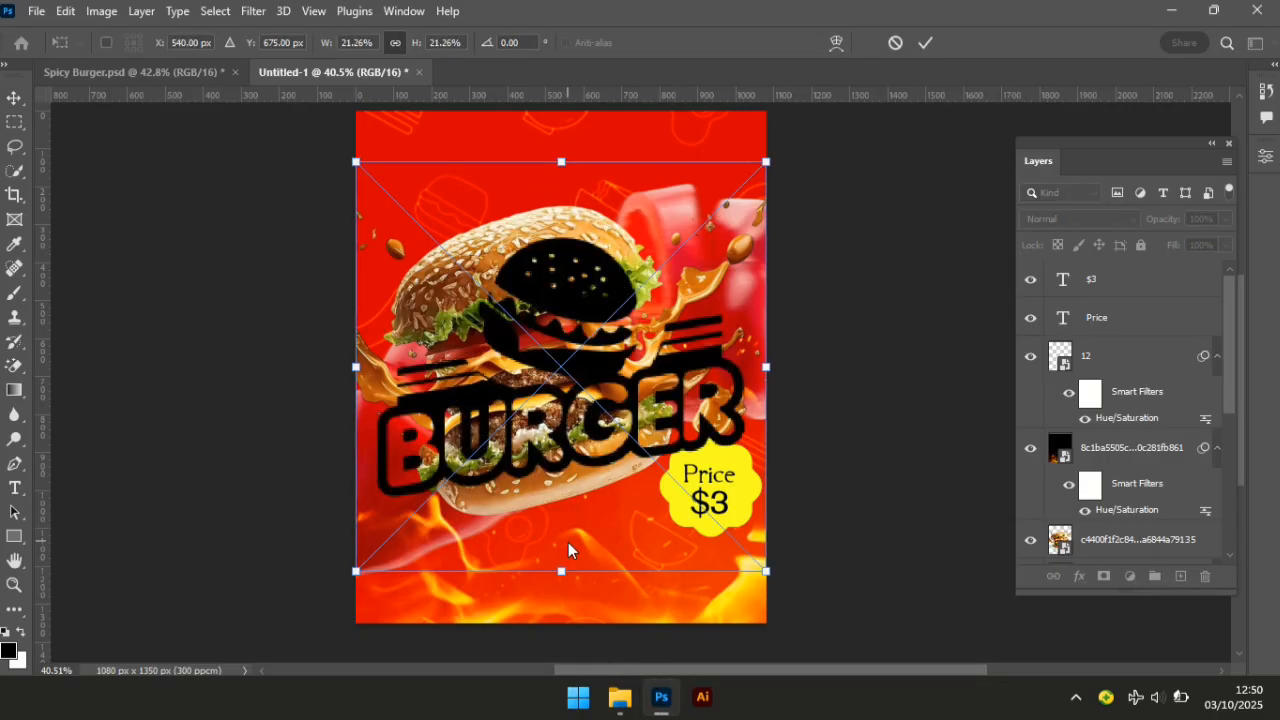
{"action": "left_click_drag", "start_coordinate": [562, 573], "coordinate": [568, 162]}
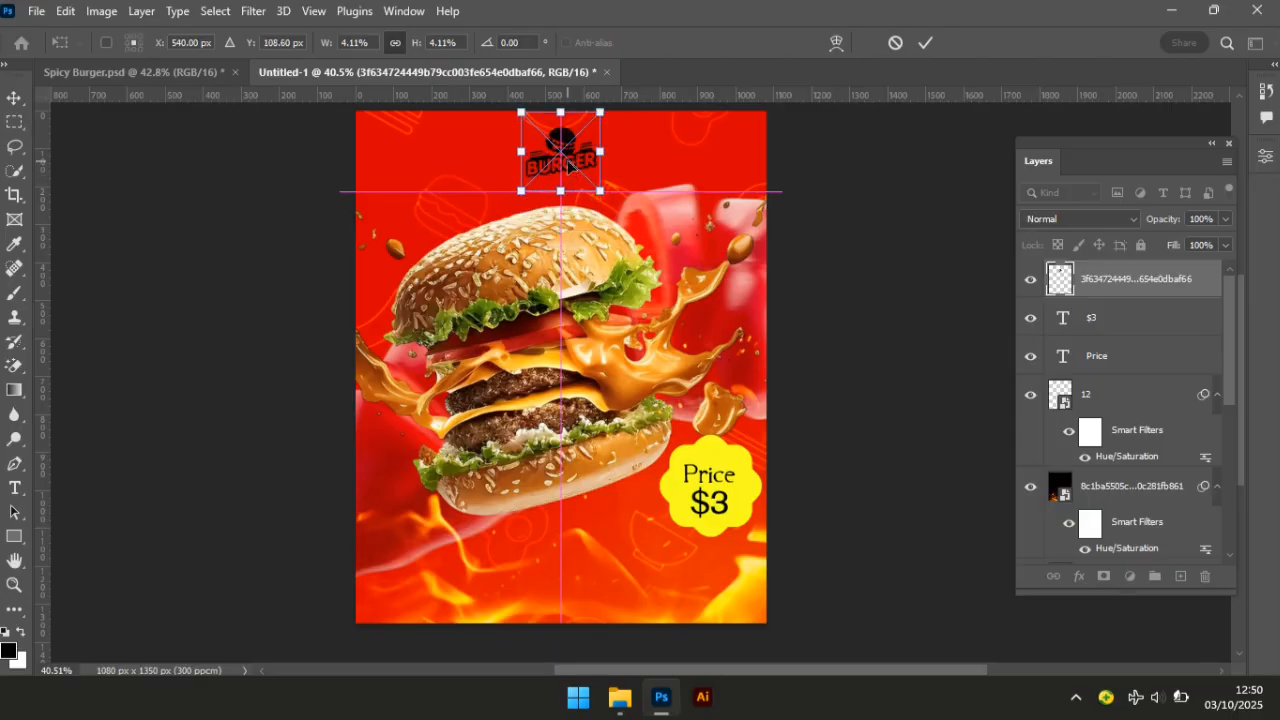
{"action": "key", "text": "Return"}
{"action": "left_click_drag", "start_coordinate": [1229, 366], "coordinate": [1239, 532]}
Centre the BURGER logo horizontally on the canvas with Align Horizontal Centers.
{"action": "key", "text": "ctrl+a"}
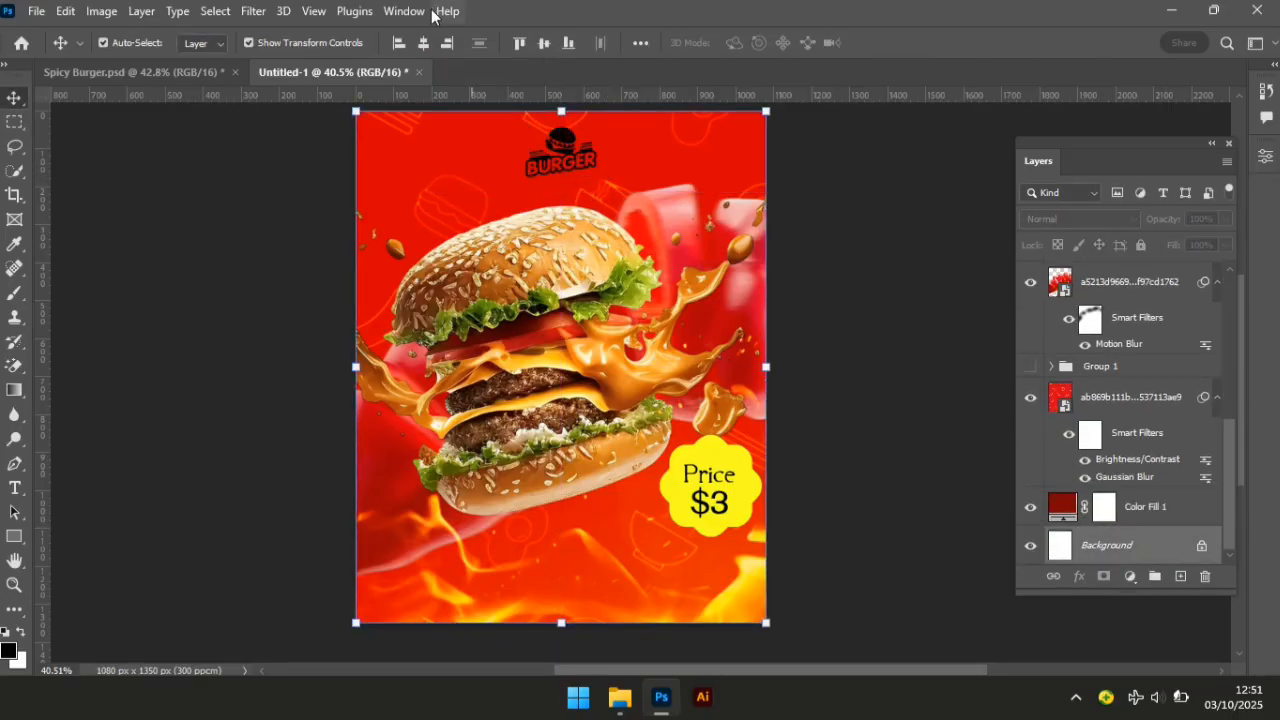
{"action": "left_click", "coordinate": [424, 43]}
{"action": "left_click", "coordinate": [268, 312]}
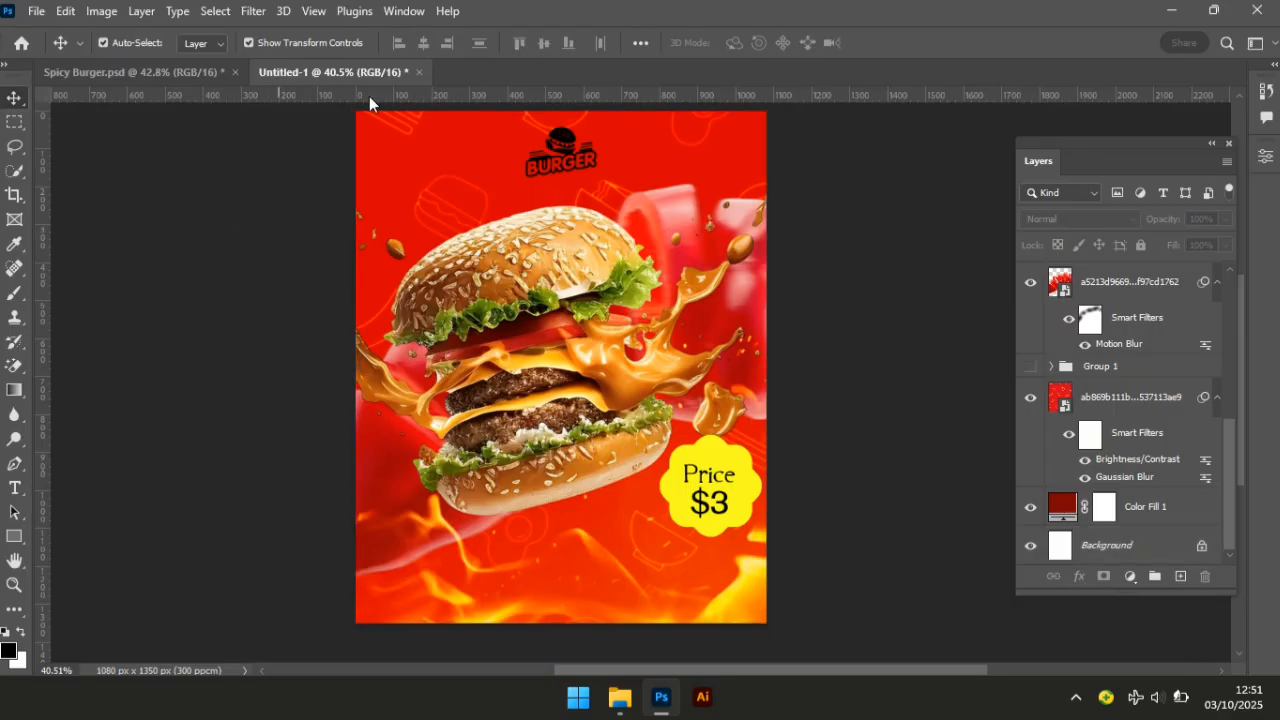
{"action": "left_click", "coordinate": [570, 157]}
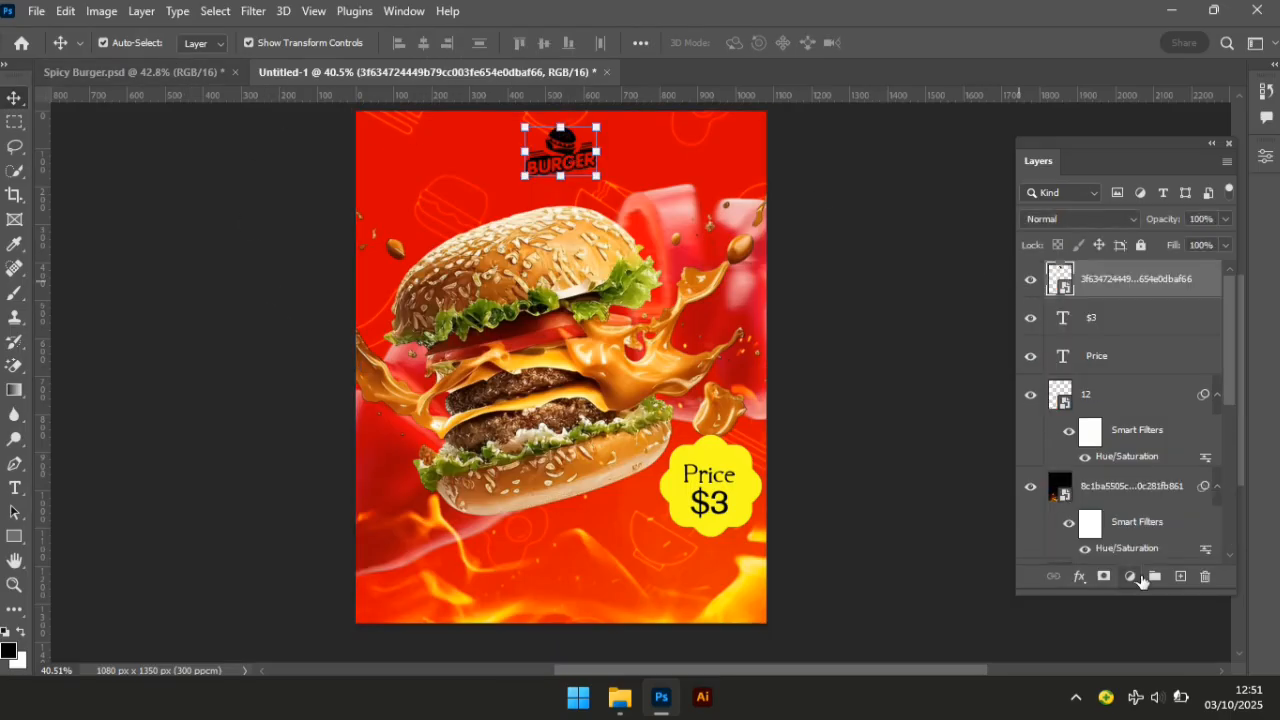
Give the BURGER logo layer a Color Overlay effect in yellow #ffd800.
{"action": "left_click", "coordinate": [1081, 583]}
{"action": "left_click", "coordinate": [1124, 506]}
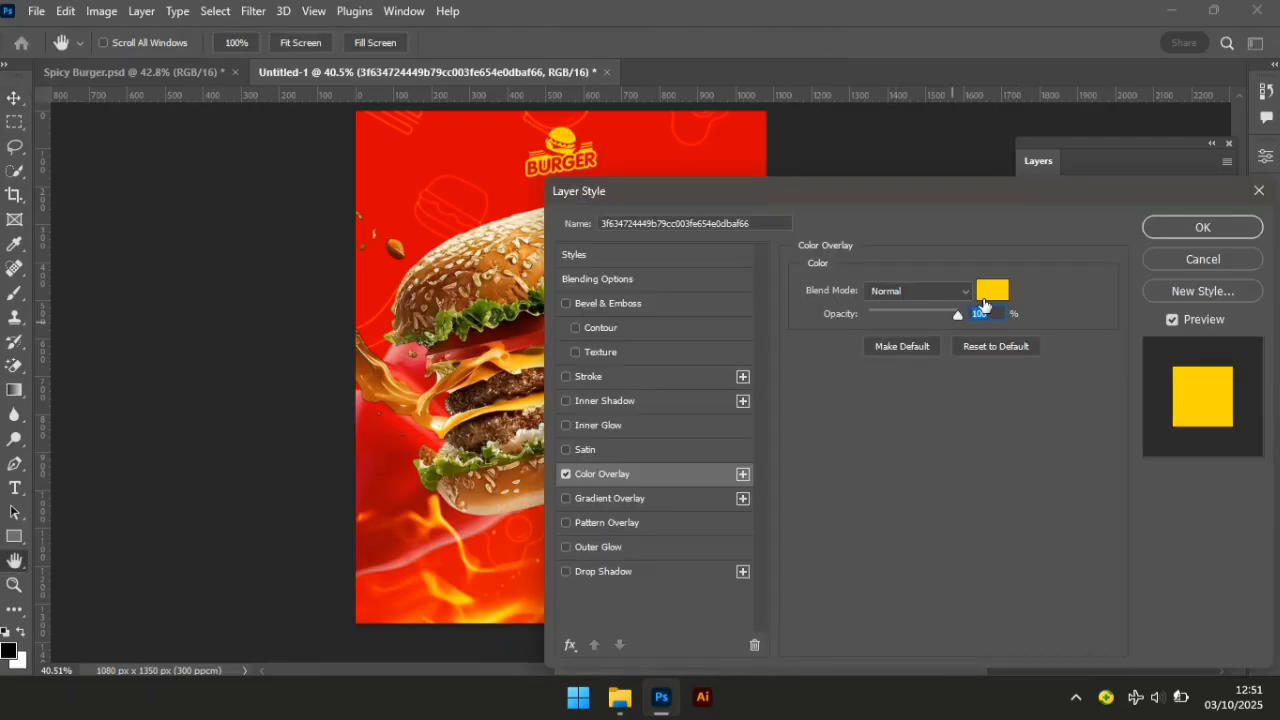
{"action": "left_click", "coordinate": [1000, 346]}
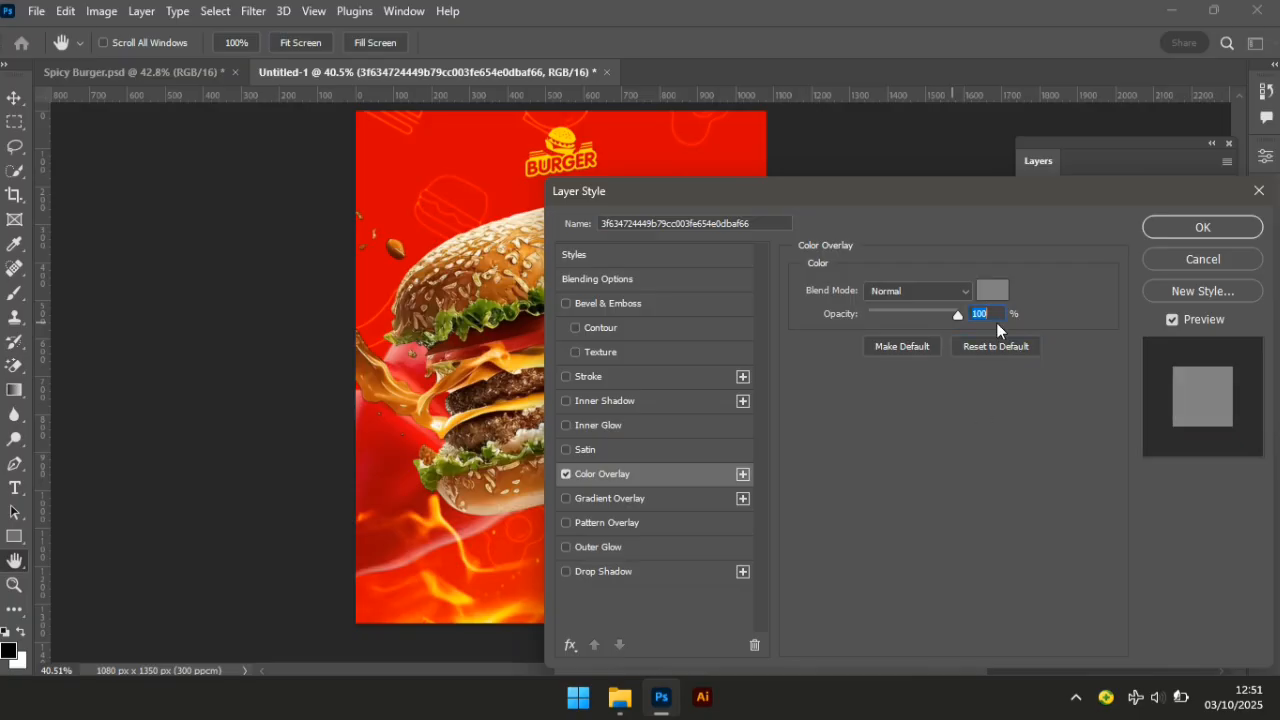
{"action": "left_click", "coordinate": [991, 291]}
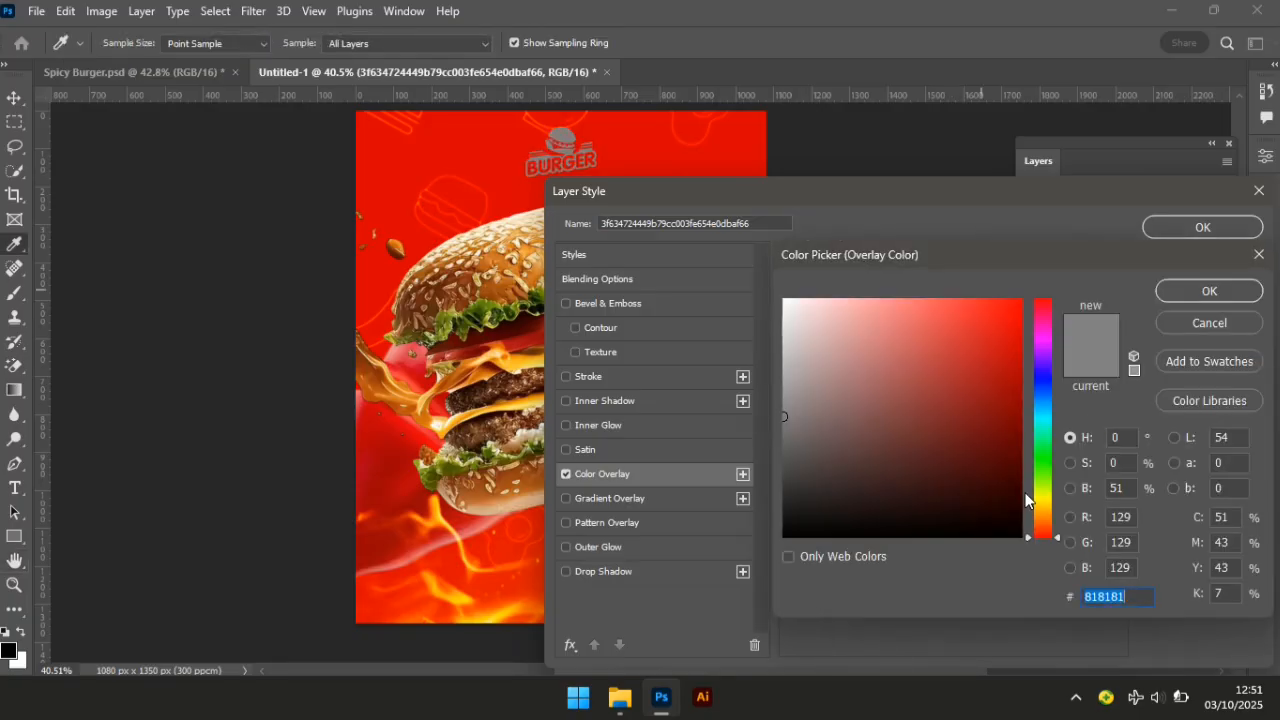
{"action": "type", "text": "ffd800"}
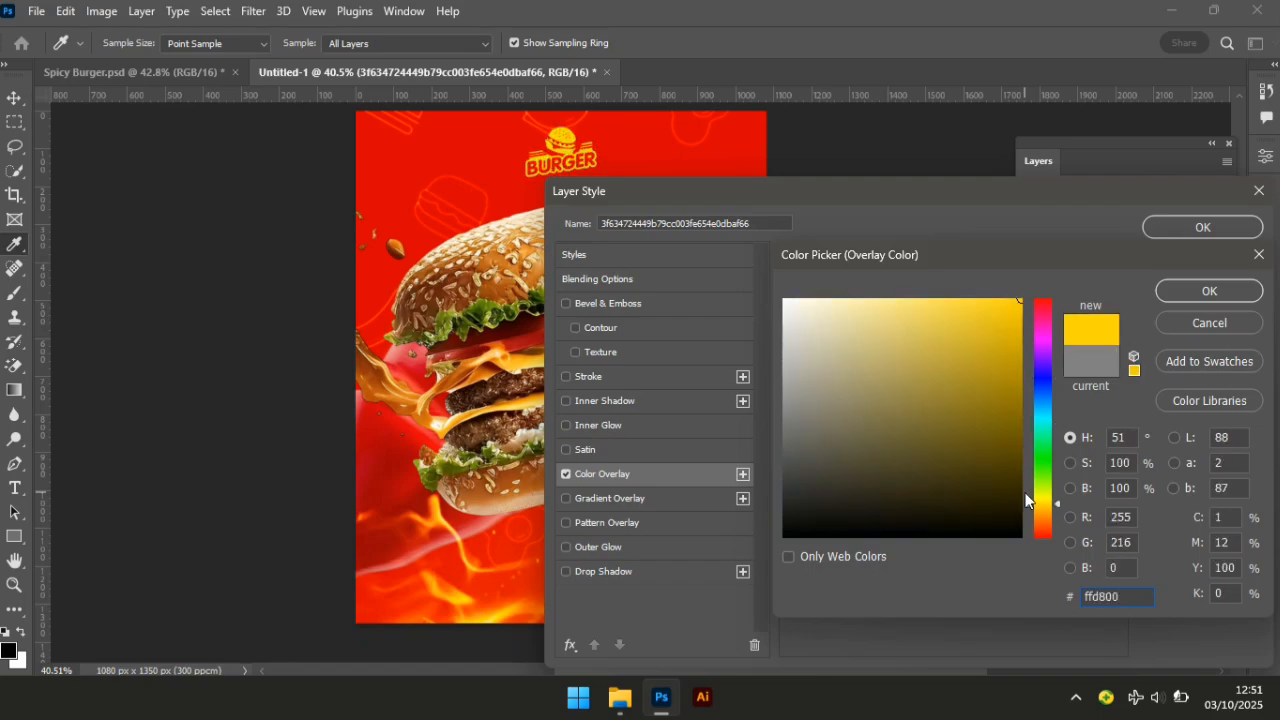
{"action": "key", "text": "Return"}
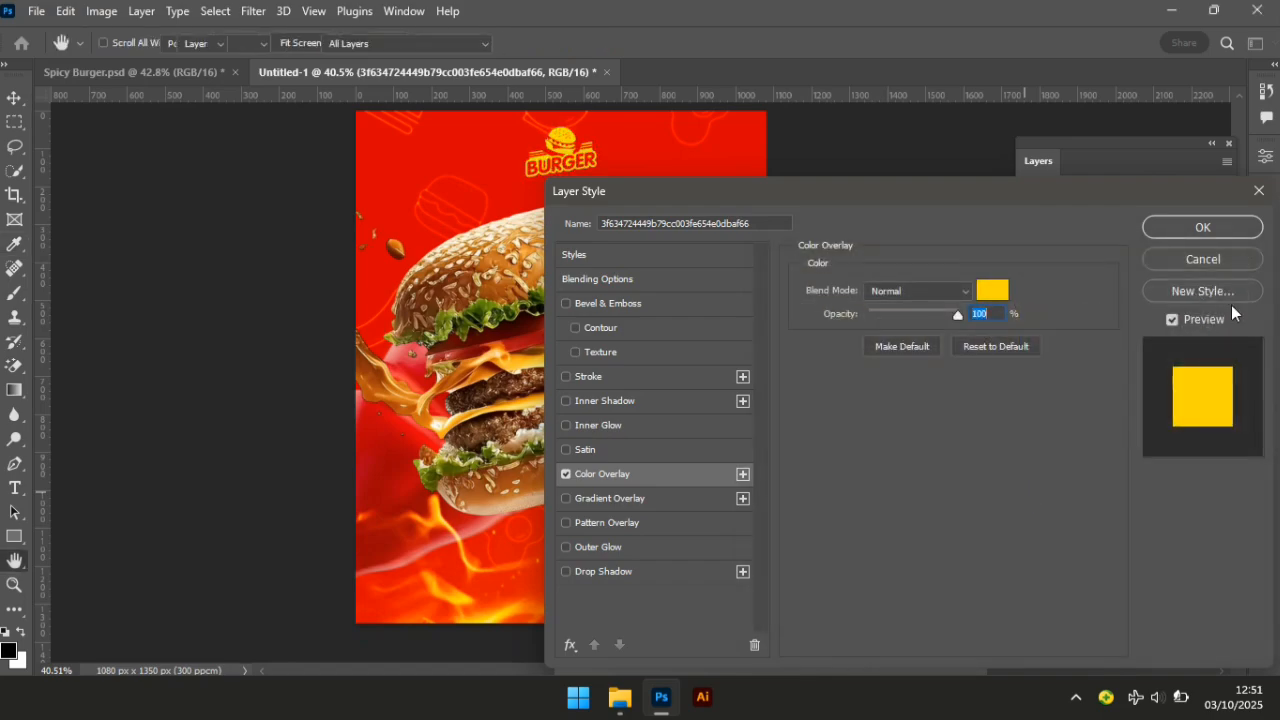
{"action": "key", "text": "Return"}
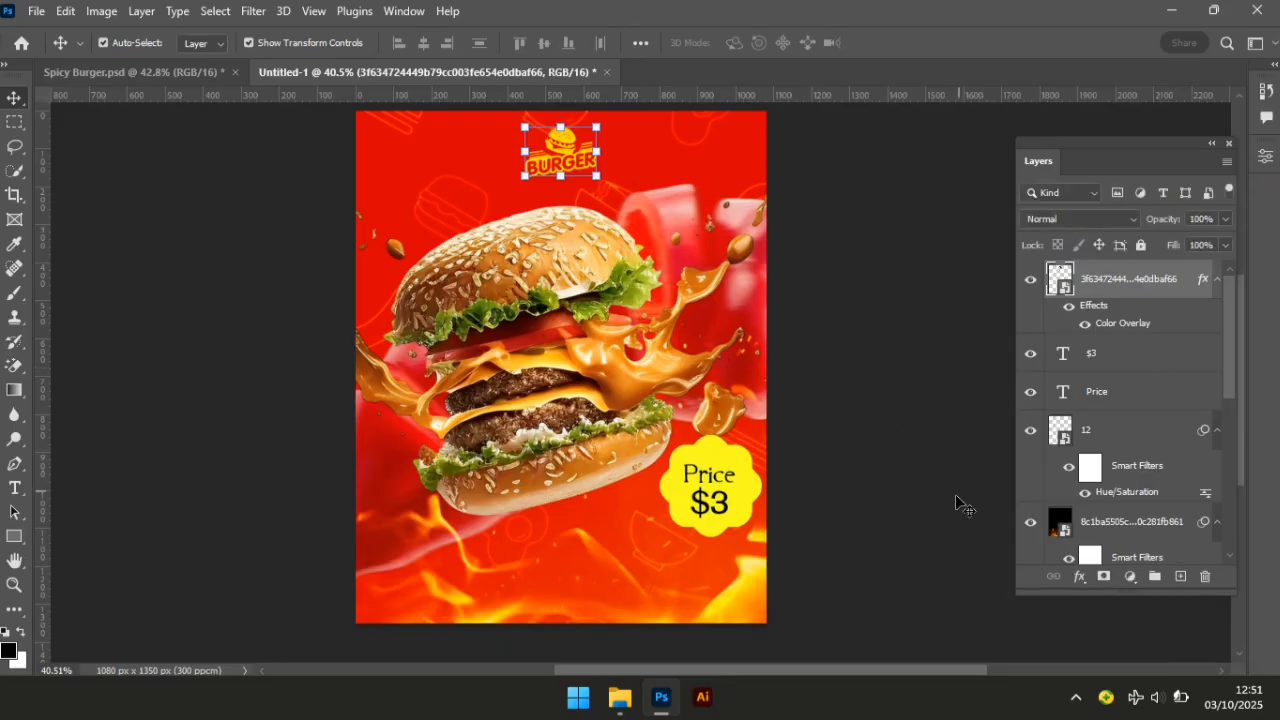
Make the HOT text group (Group 1) visible behind the burger.
{"action": "left_click", "coordinate": [975, 549]}
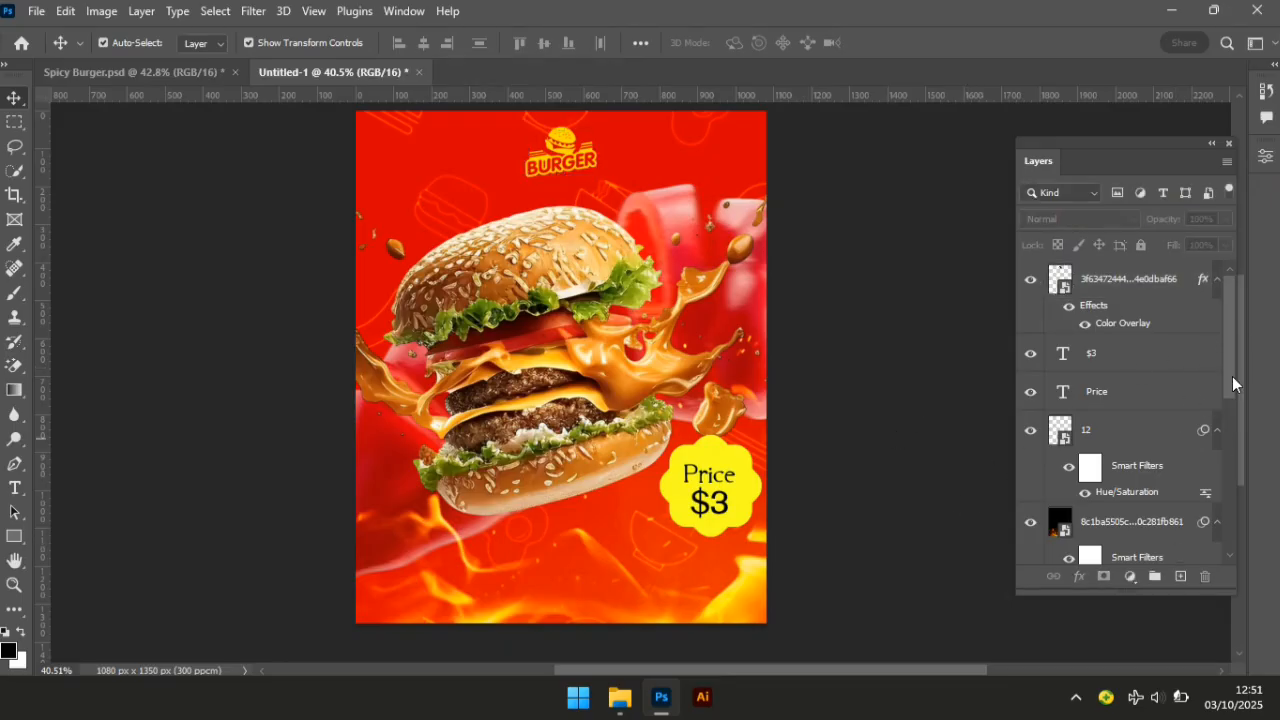
{"action": "left_click_drag", "start_coordinate": [1232, 376], "coordinate": [1224, 470]}
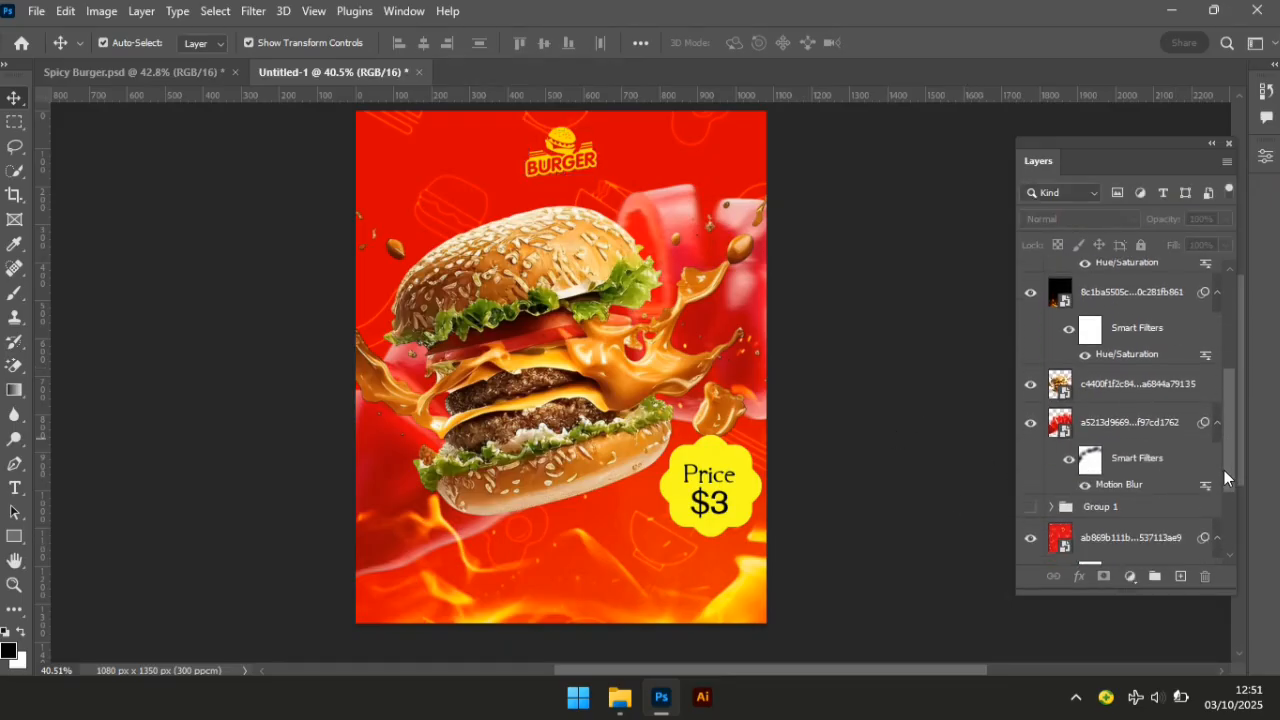
{"action": "left_click", "coordinate": [1030, 509]}
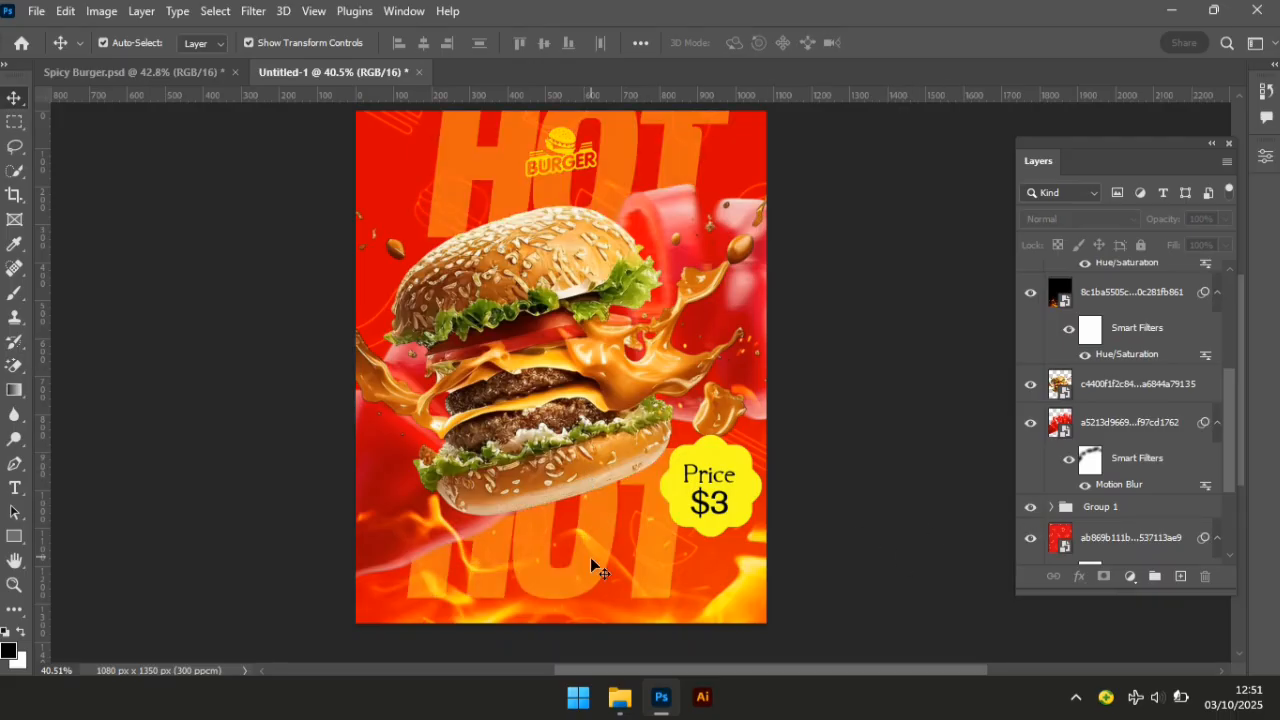
Stretch the HOT group down to about 104.75% so it reaches the poster bottom.
{"action": "left_click", "coordinate": [1117, 508]}
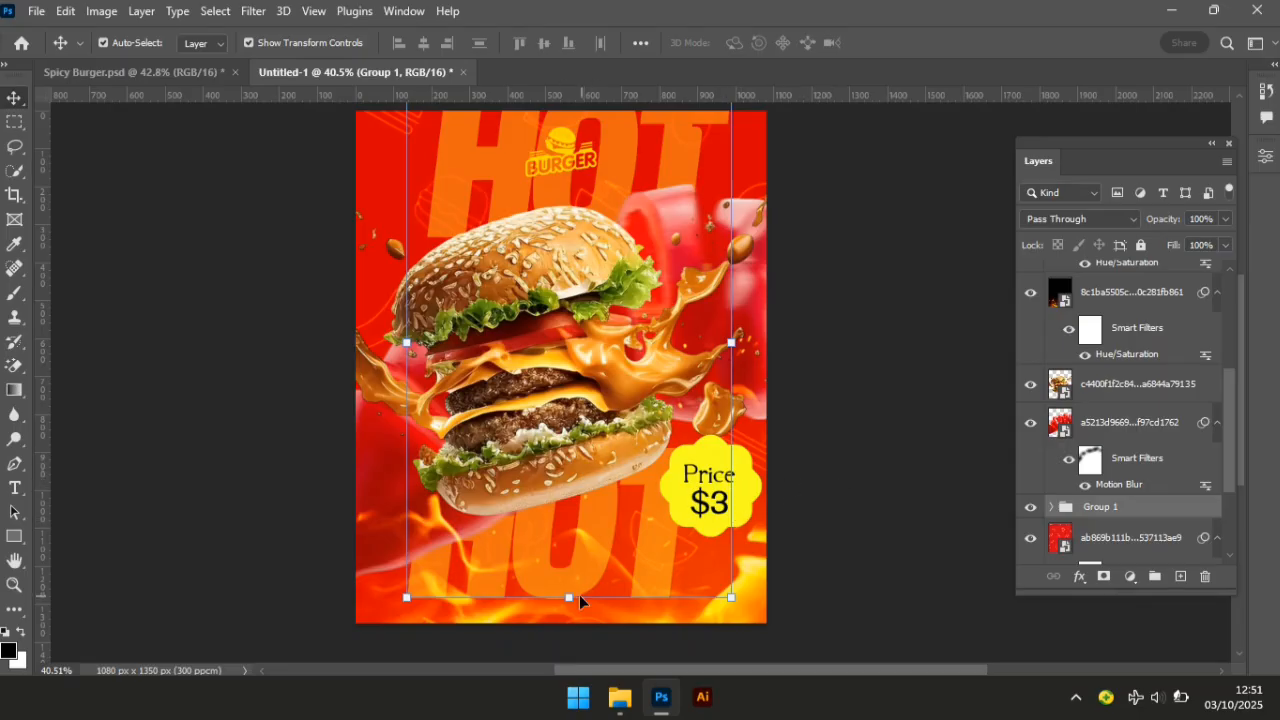
{"action": "left_click_drag", "start_coordinate": [572, 597], "coordinate": [574, 616]}
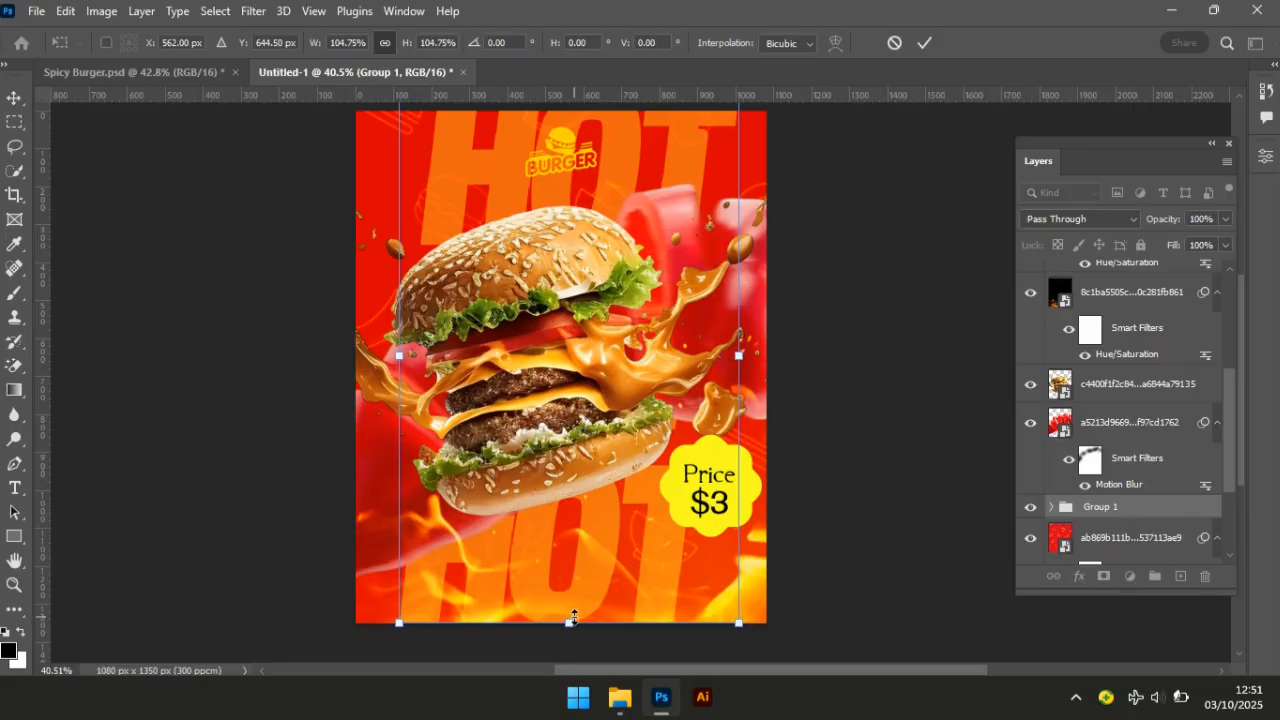
{"action": "key", "text": "Return"}
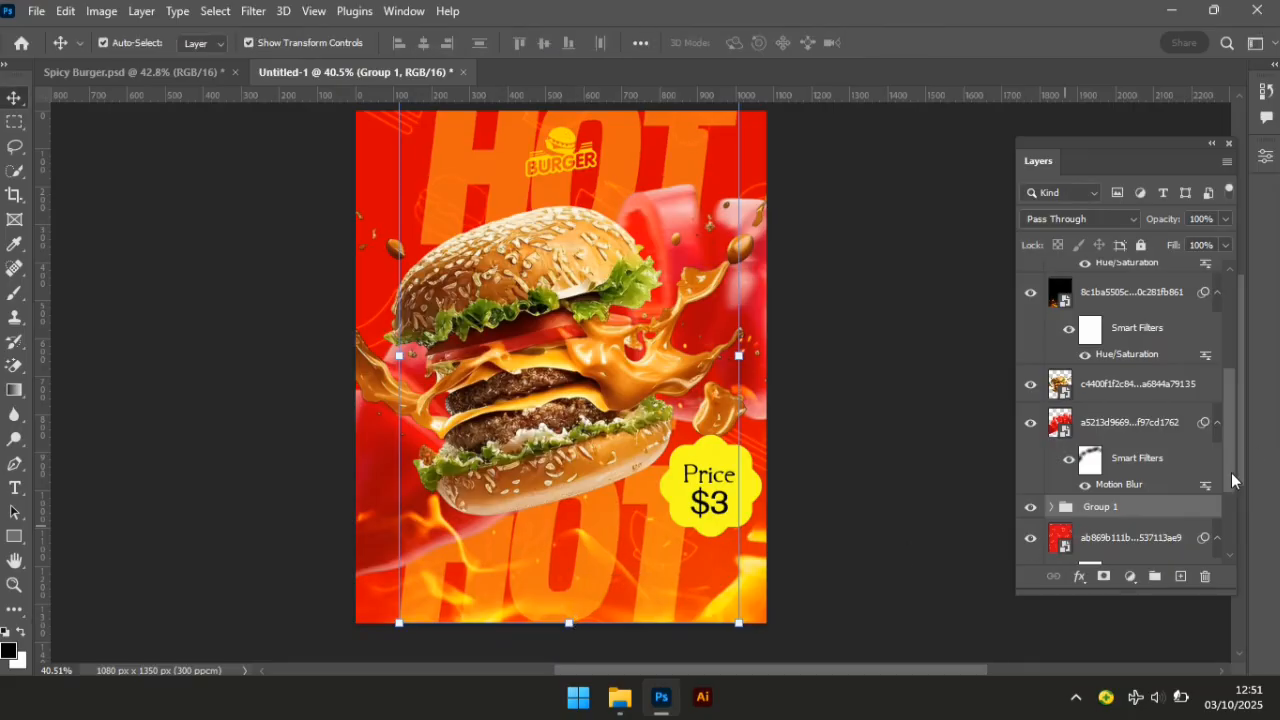
{"action": "left_click_drag", "start_coordinate": [1231, 472], "coordinate": [1231, 546]}
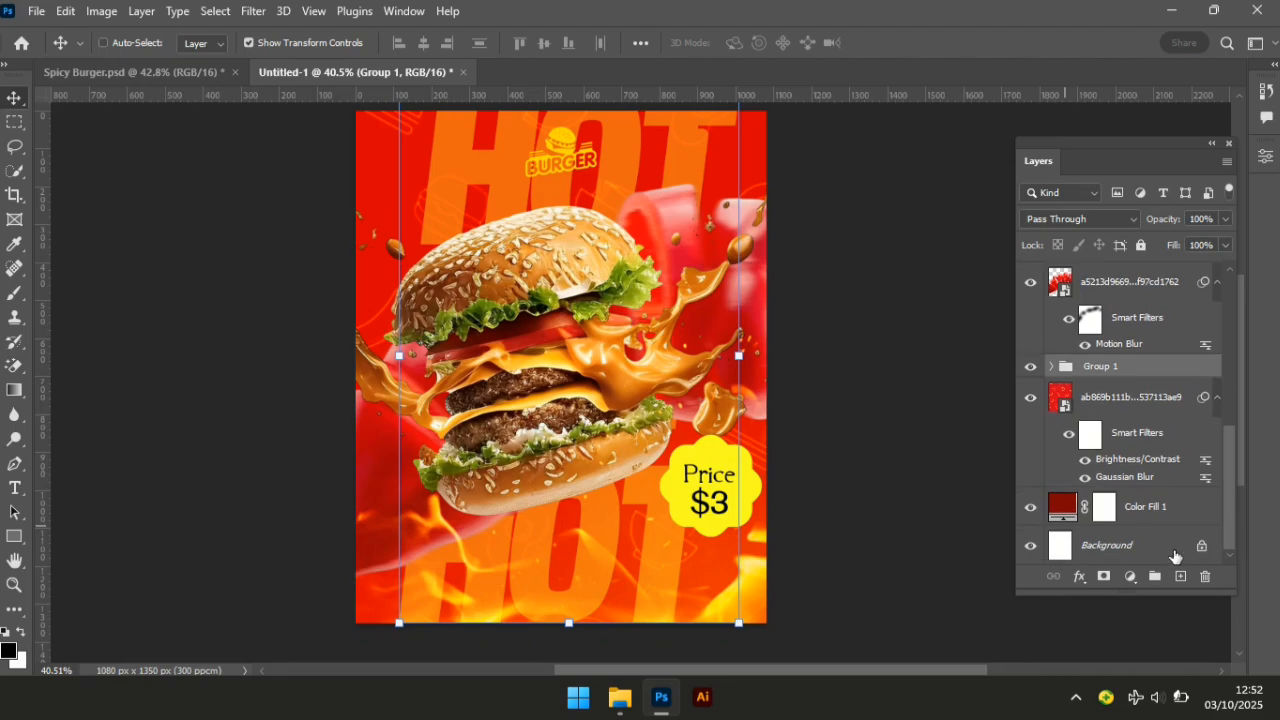
{"action": "left_click", "coordinate": [1175, 556]}
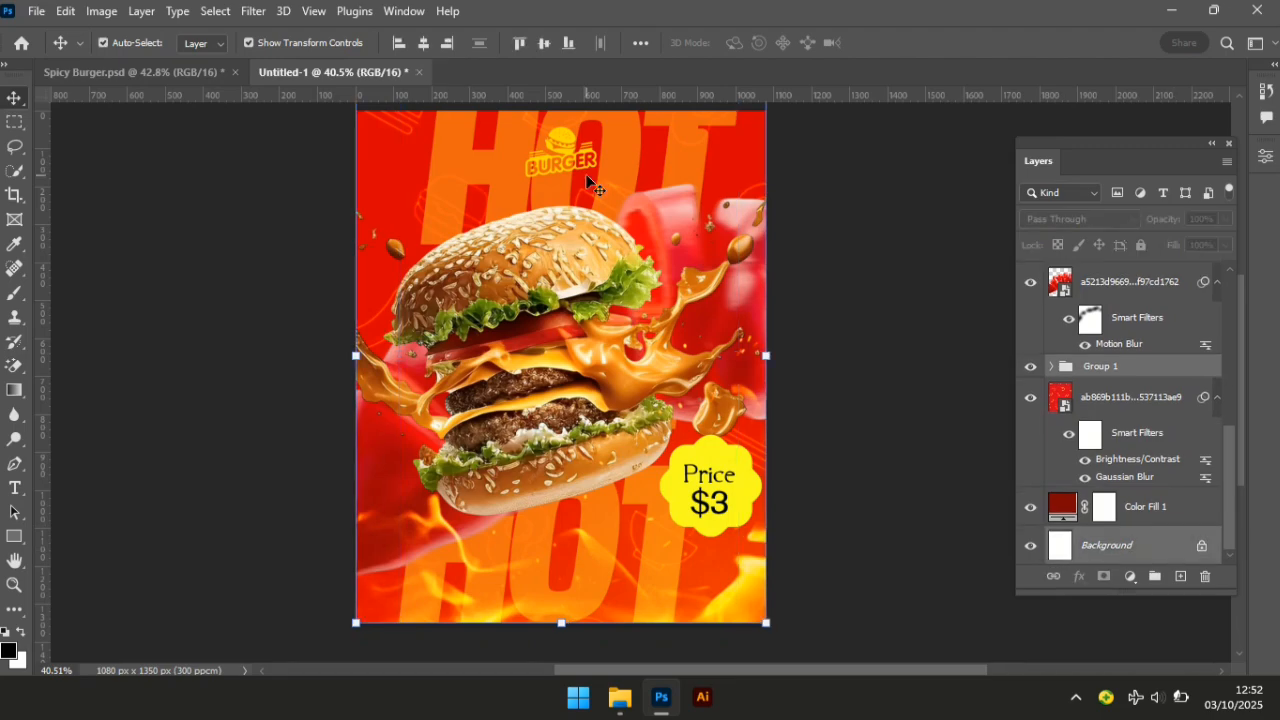
Centre the HOT text horizontally on the poster.
{"action": "left_click", "coordinate": [418, 50]}
{"action": "left_click", "coordinate": [924, 392]}
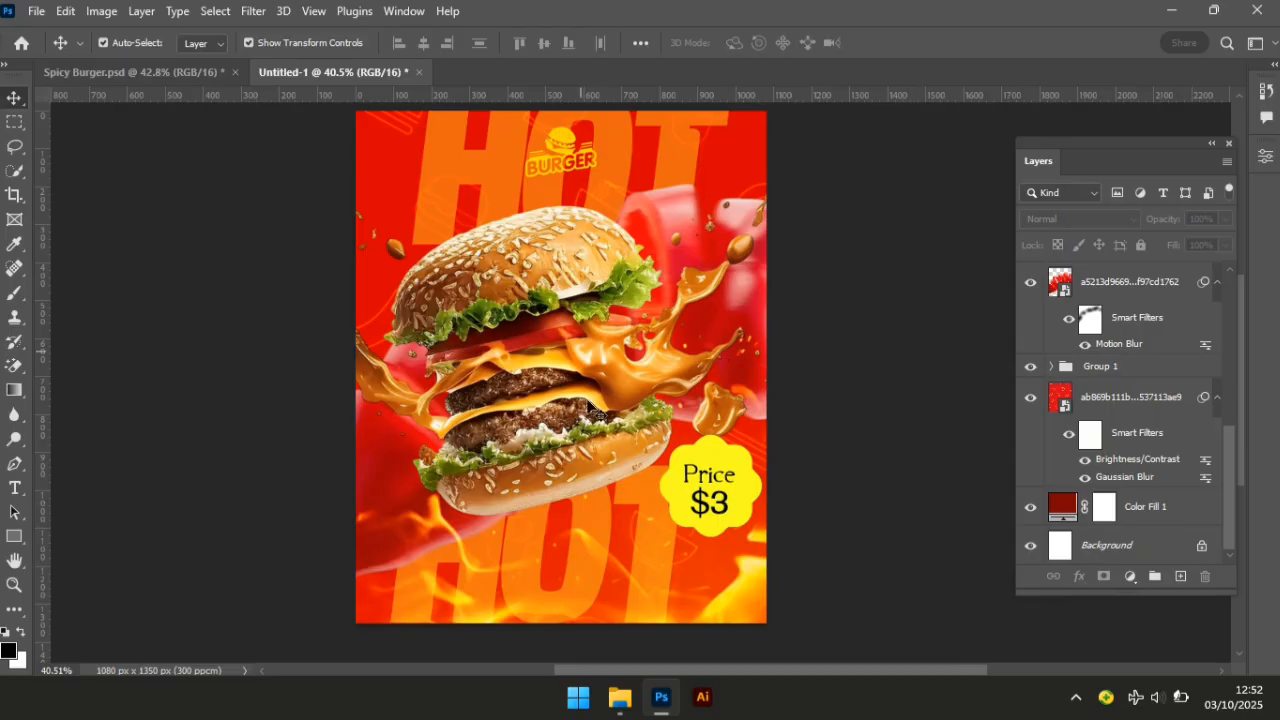
{"action": "left_click", "coordinate": [717, 470]}
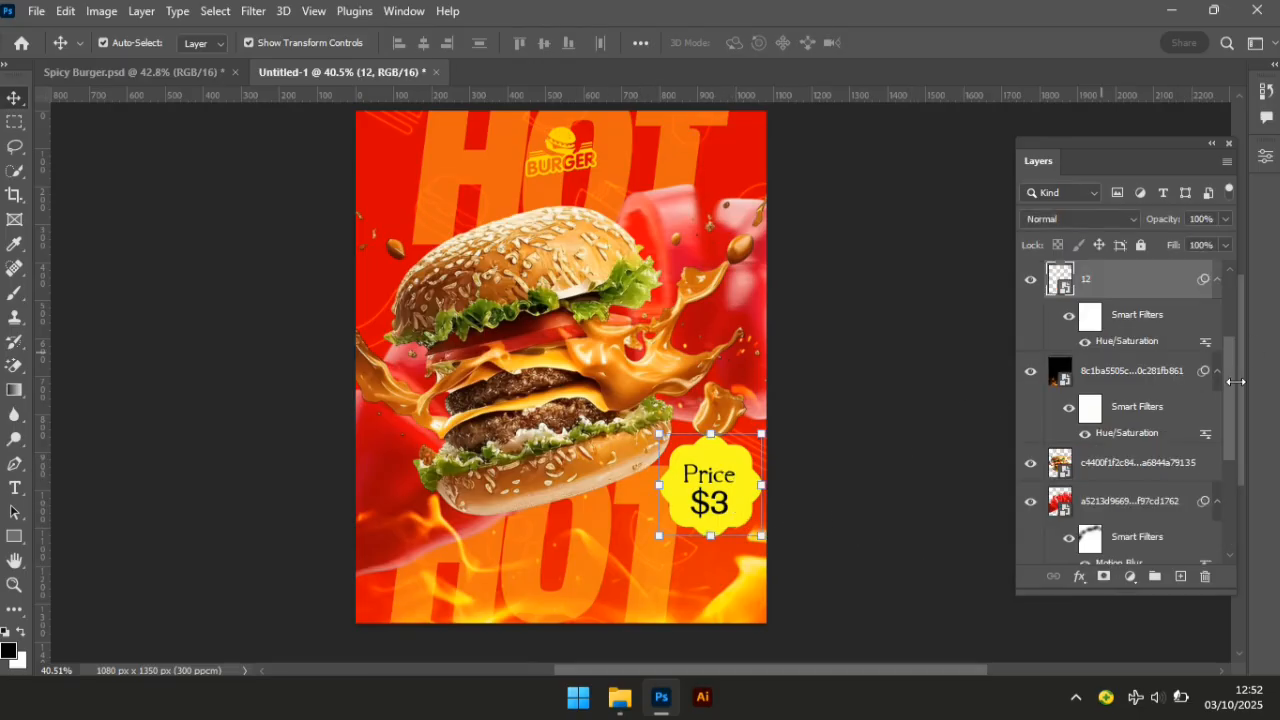
{"action": "left_click_drag", "start_coordinate": [1232, 390], "coordinate": [1232, 376]}
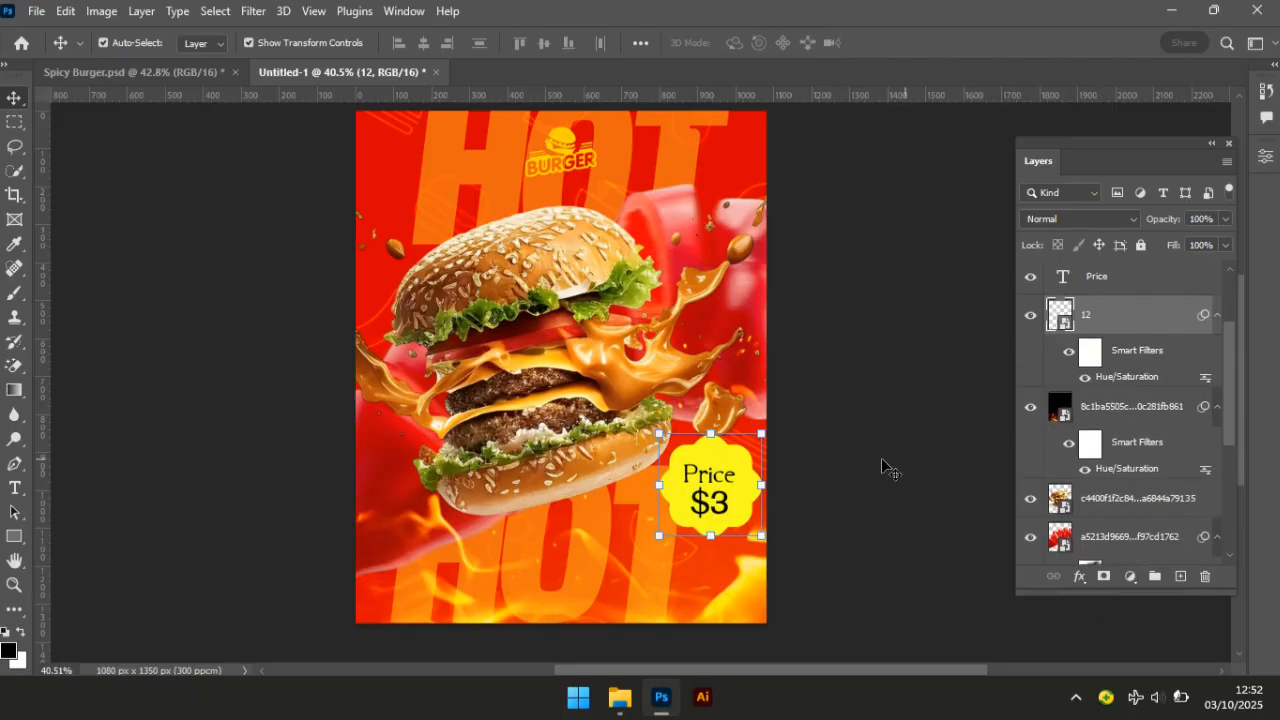
Nudge the badge layer 12 with its Price and $3 texts down two steps.
{"action": "left_click", "coordinate": [1156, 281]}
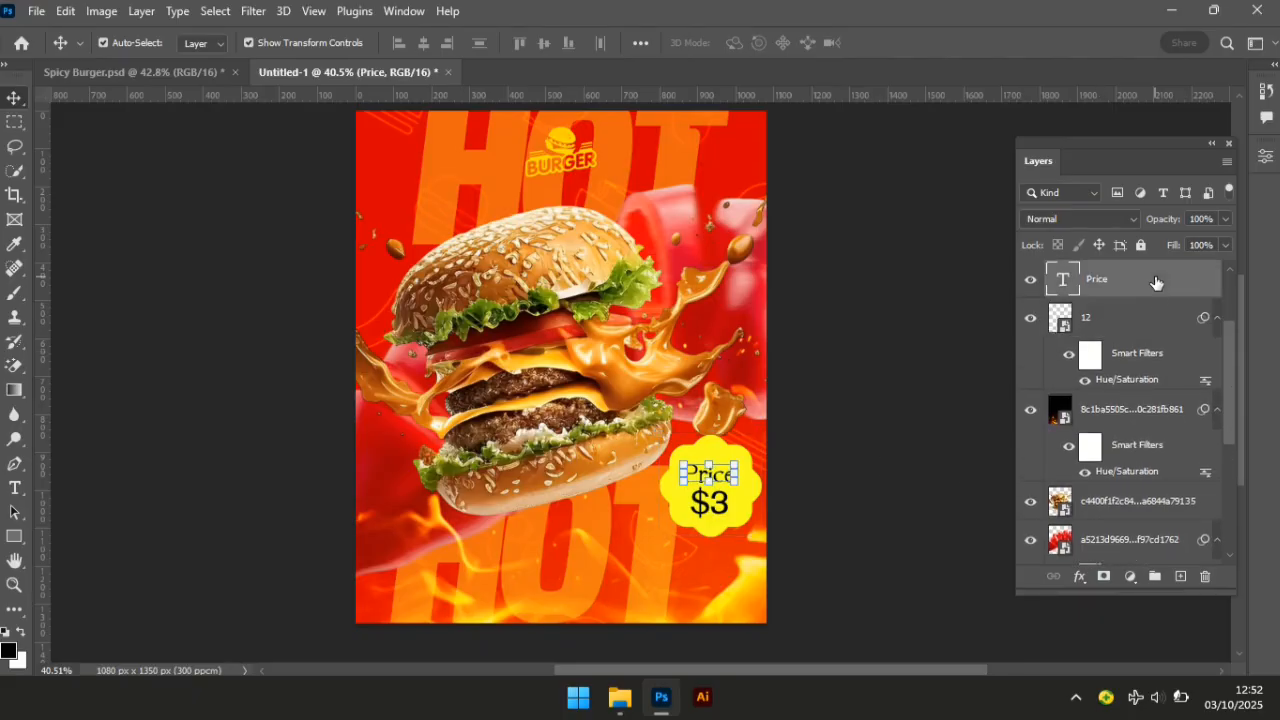
{"action": "left_click", "coordinate": [1160, 329]}
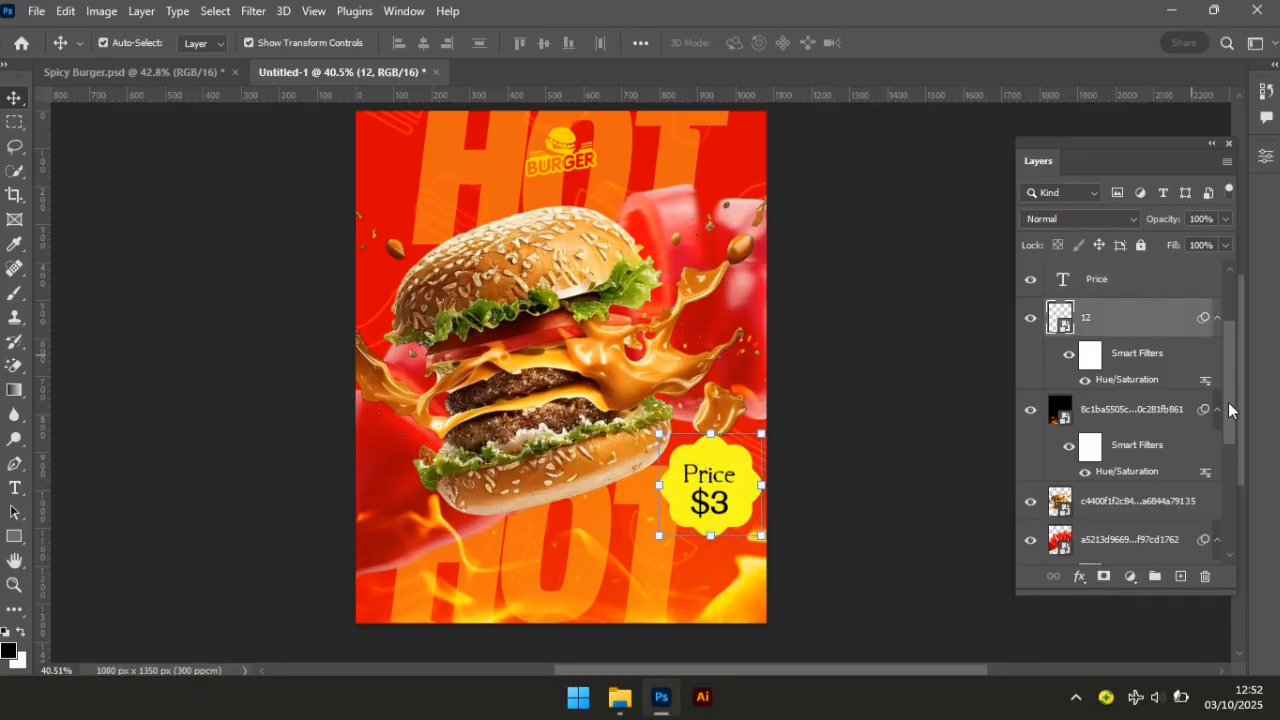
{"action": "scroll", "coordinate": [1228, 381], "scroll_direction": "up", "scroll_amount": 2}
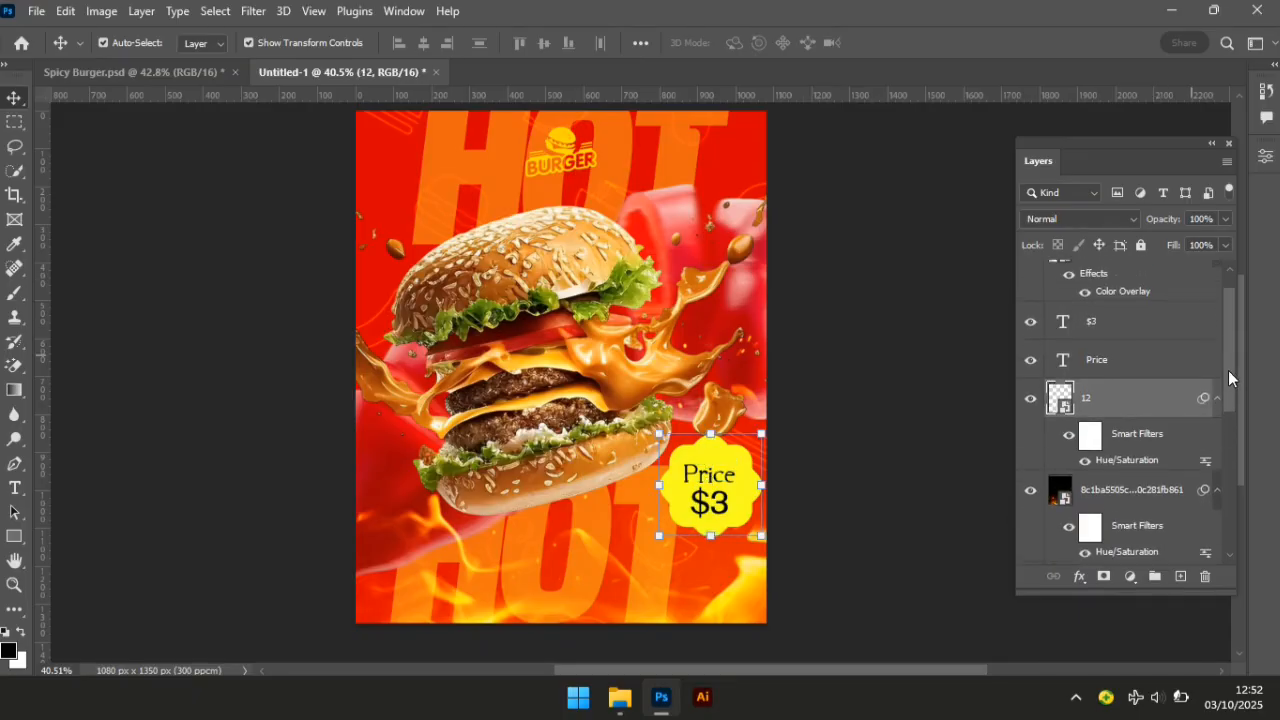
{"action": "left_click", "coordinate": [1097, 328], "text": "shift"}
{"action": "key", "text": "Down"}
{"action": "key", "text": "Down"}
{"action": "key", "text": "Down"}
{"action": "key", "text": "Down"}
{"action": "key", "text": "Down"}
{"action": "key", "text": "Down"}
{"action": "key", "text": "Down"}
{"action": "key", "text": "Down"}
{"action": "key", "text": "Down"}
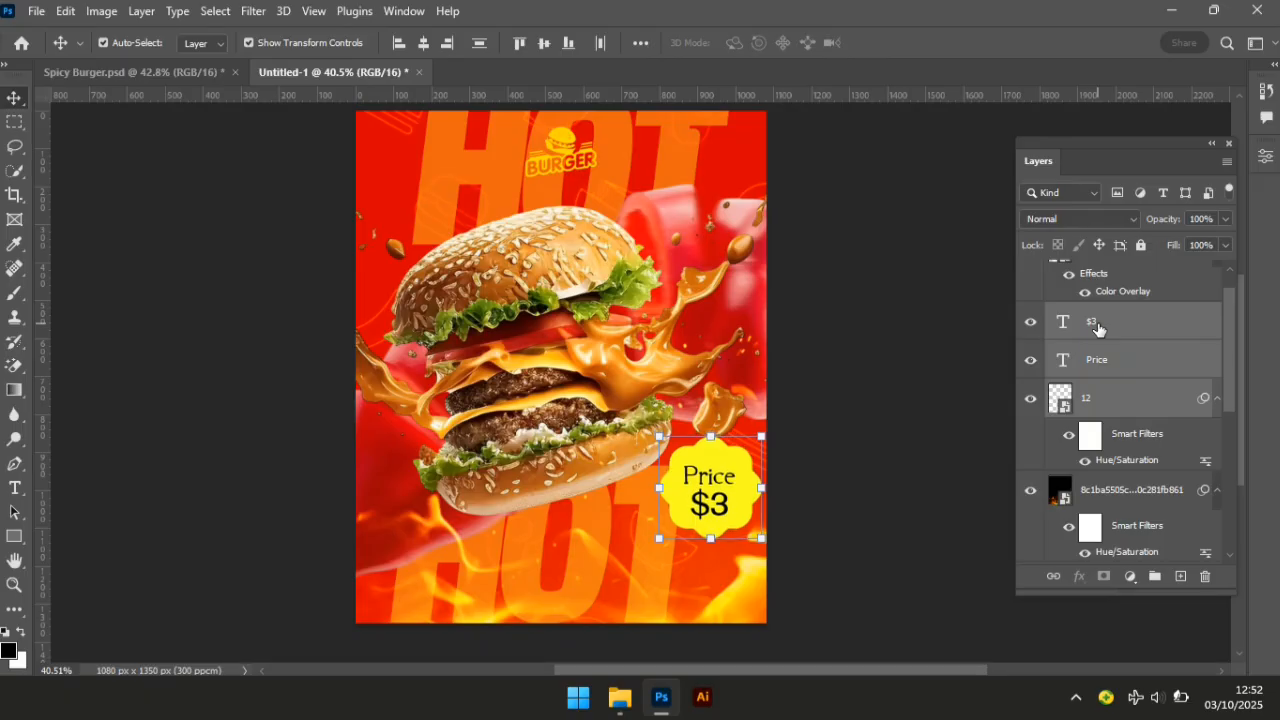
{"action": "key", "text": "Down"}
{"action": "key", "text": "Down"}
{"action": "key", "text": "Down"}
{"action": "key", "text": "Down"}
{"action": "key", "text": "Down"}
{"action": "key", "text": "Down"}
{"action": "key", "text": "Down"}
{"action": "key", "text": "Down"}
{"action": "key", "text": "Down"}
{"action": "key", "text": "Down"}
{"action": "key", "text": "Down"}
{"action": "key", "text": "Down"}
{"action": "key", "text": "Down"}
{"action": "key", "text": "Down"}
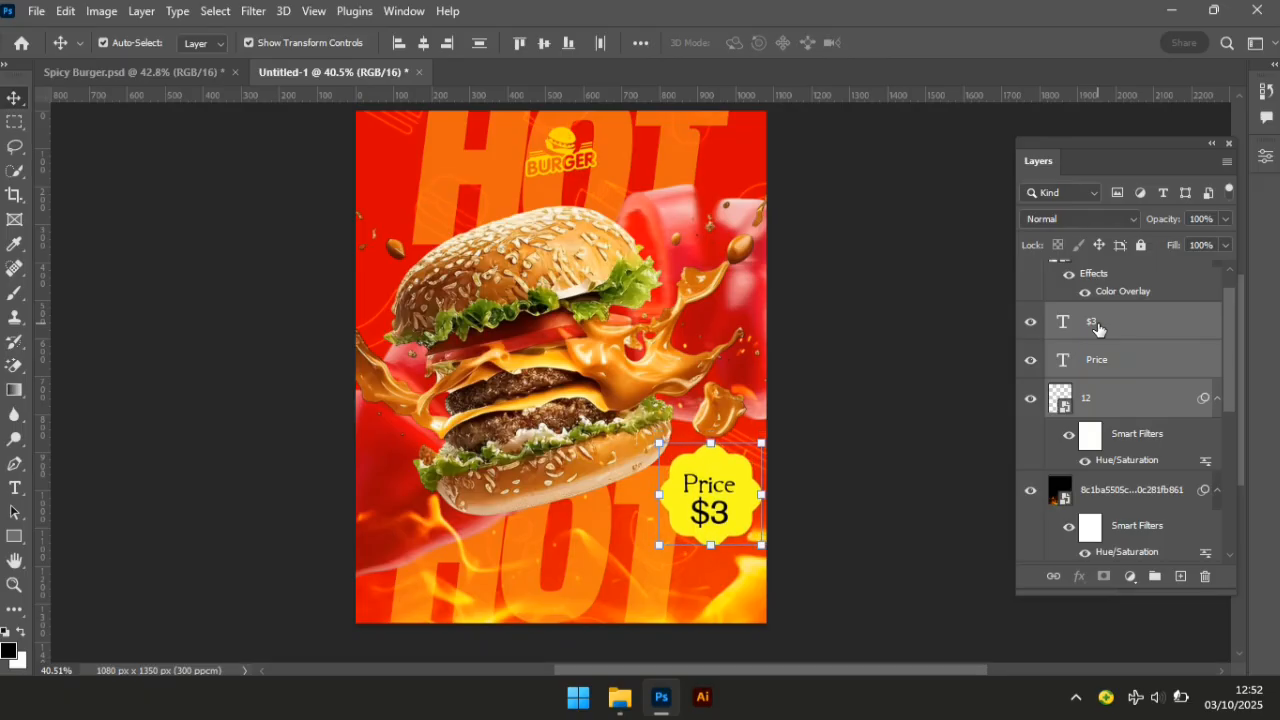
{"action": "left_click", "coordinate": [863, 470]}
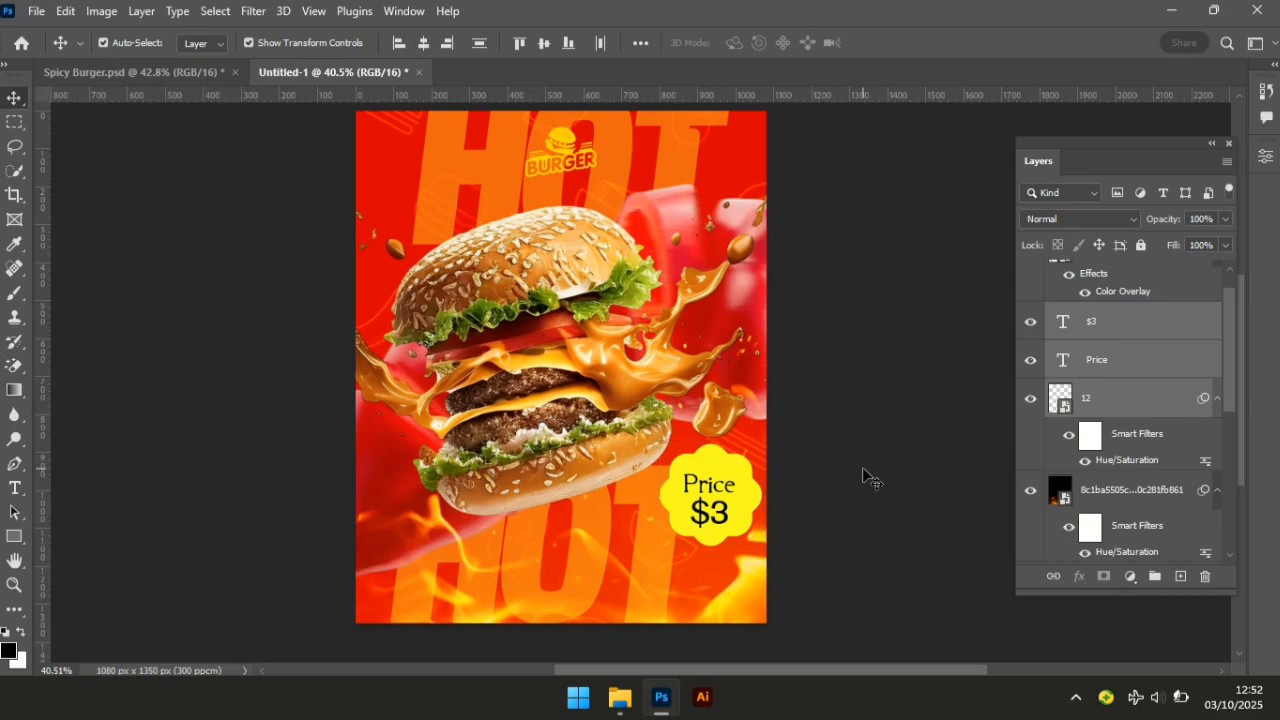
Nudge the Price and $3 texts down and slightly right inside the badge.
{"action": "left_click", "coordinate": [705, 492]}
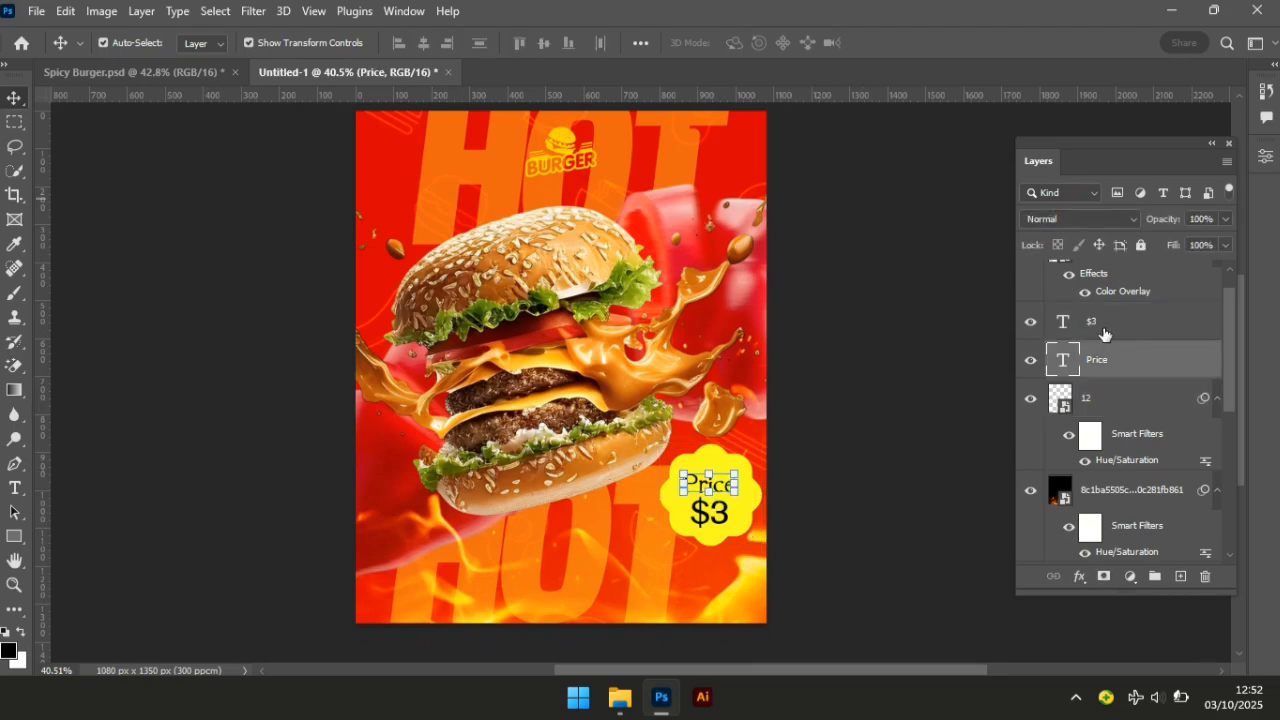
{"action": "left_click", "coordinate": [1104, 334], "text": "ctrl"}
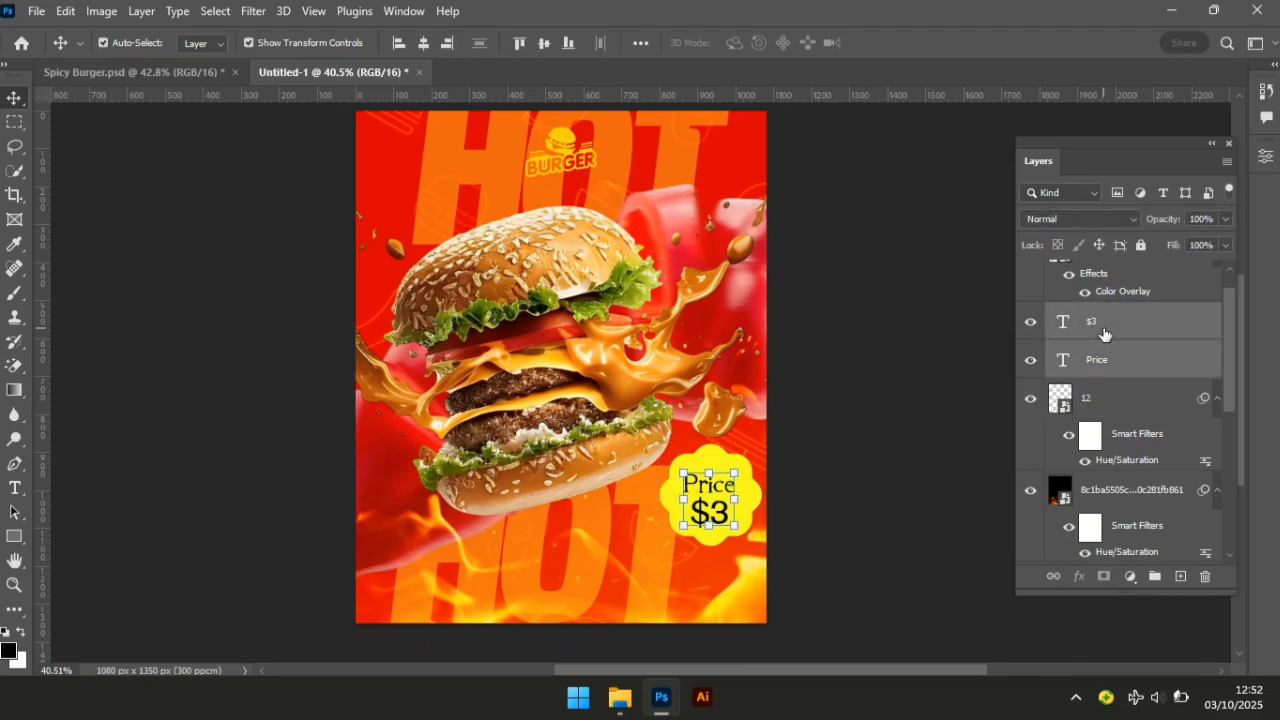
{"action": "key", "text": "Down"}
{"action": "key", "text": "Down"}
{"action": "key", "text": "Down"}
{"action": "key", "text": "Down"}
{"action": "key", "text": "Down"}
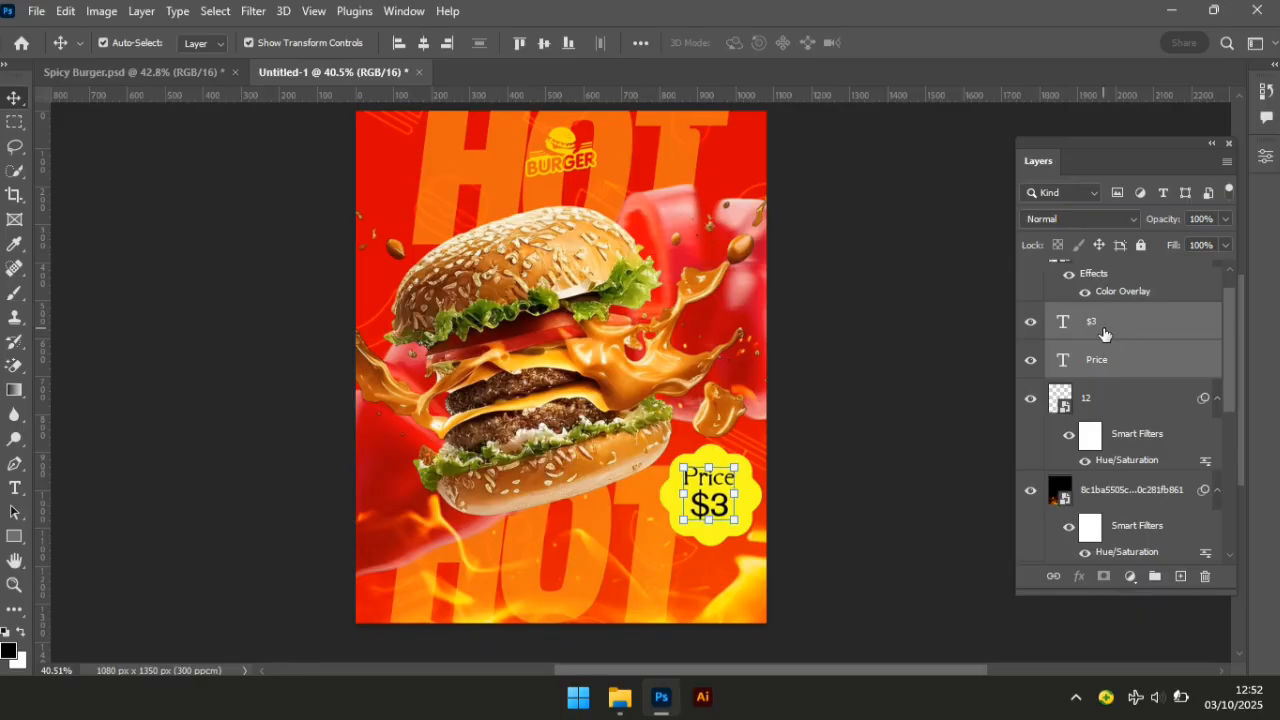
{"action": "key", "text": "Right"}
{"action": "key", "text": "Right"}
{"action": "key", "text": "Right"}
{"action": "key", "text": "Right"}
{"action": "key", "text": "Right"}
{"action": "key", "text": "Right"}
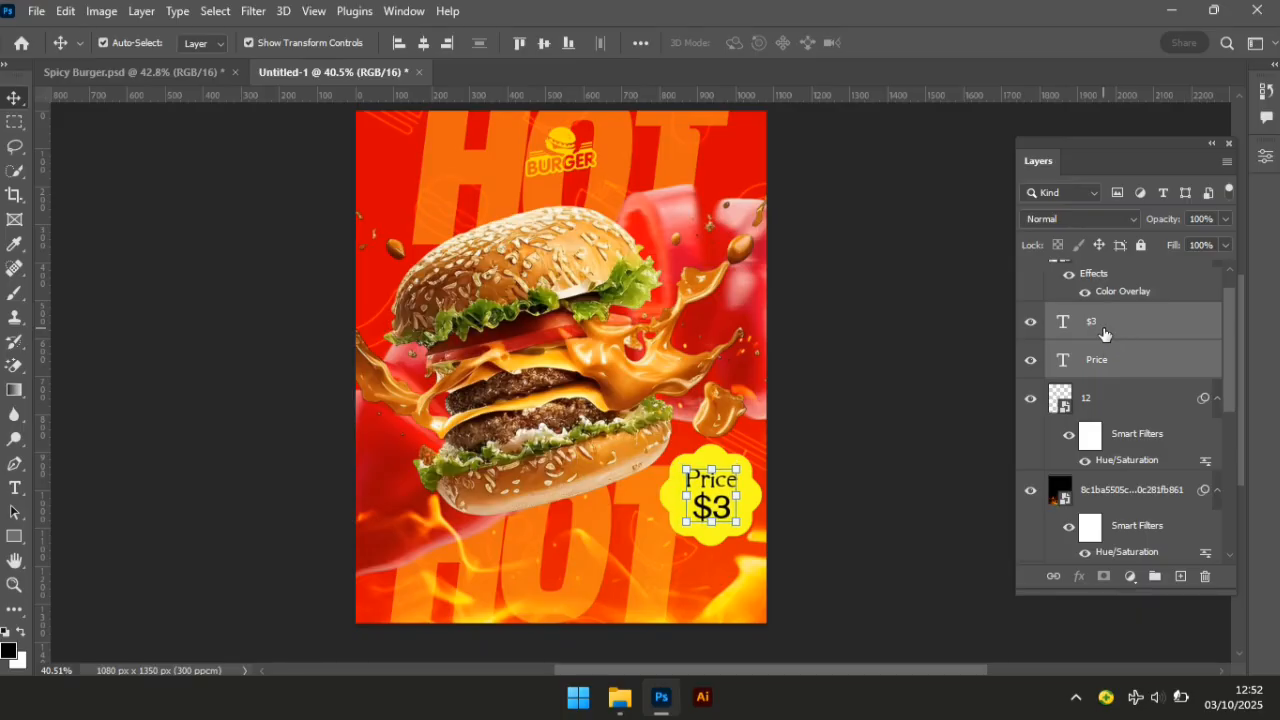
{"action": "key", "text": "Down"}
{"action": "key", "text": "Down"}
{"action": "key", "text": "Down"}
{"action": "key", "text": "Down"}
{"action": "key", "text": "Down"}
{"action": "key", "text": "Down"}
{"action": "left_click", "coordinate": [862, 468]}
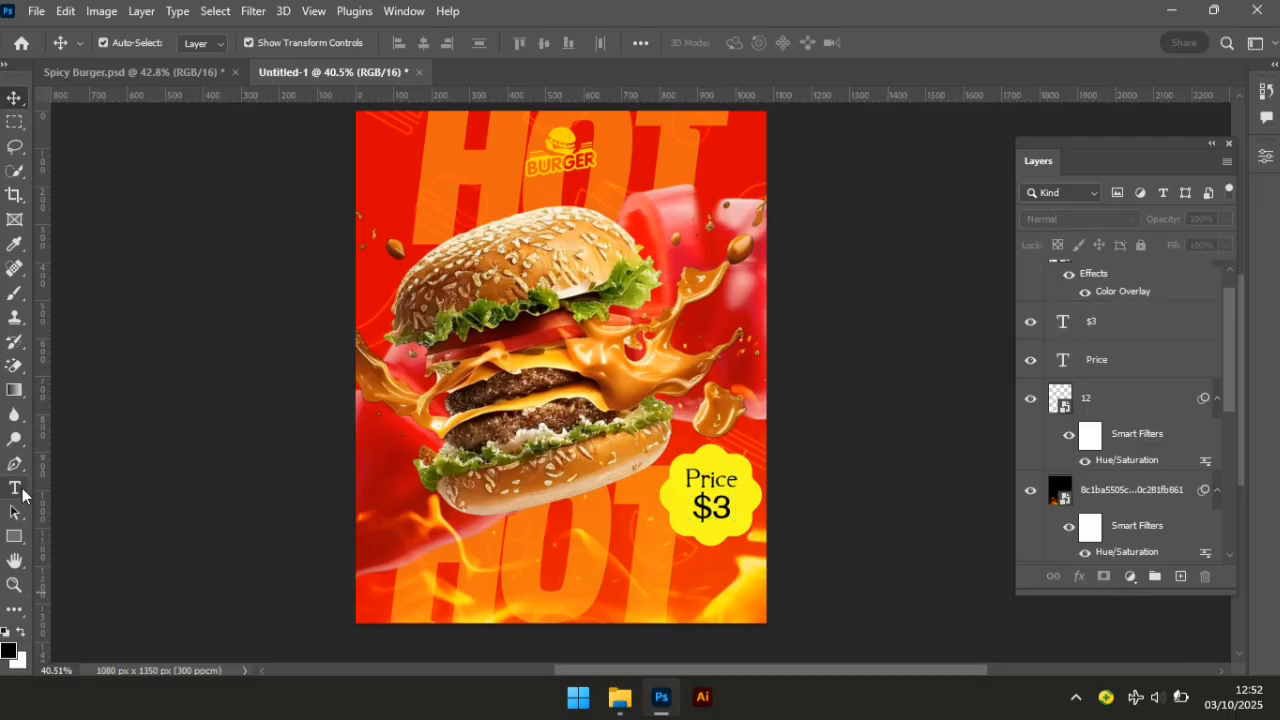
Switch to the Horizontal Type Tool and filter the font list with 'force'.
{"action": "right_click", "coordinate": [21, 488]}
{"action": "left_click", "coordinate": [83, 491]}
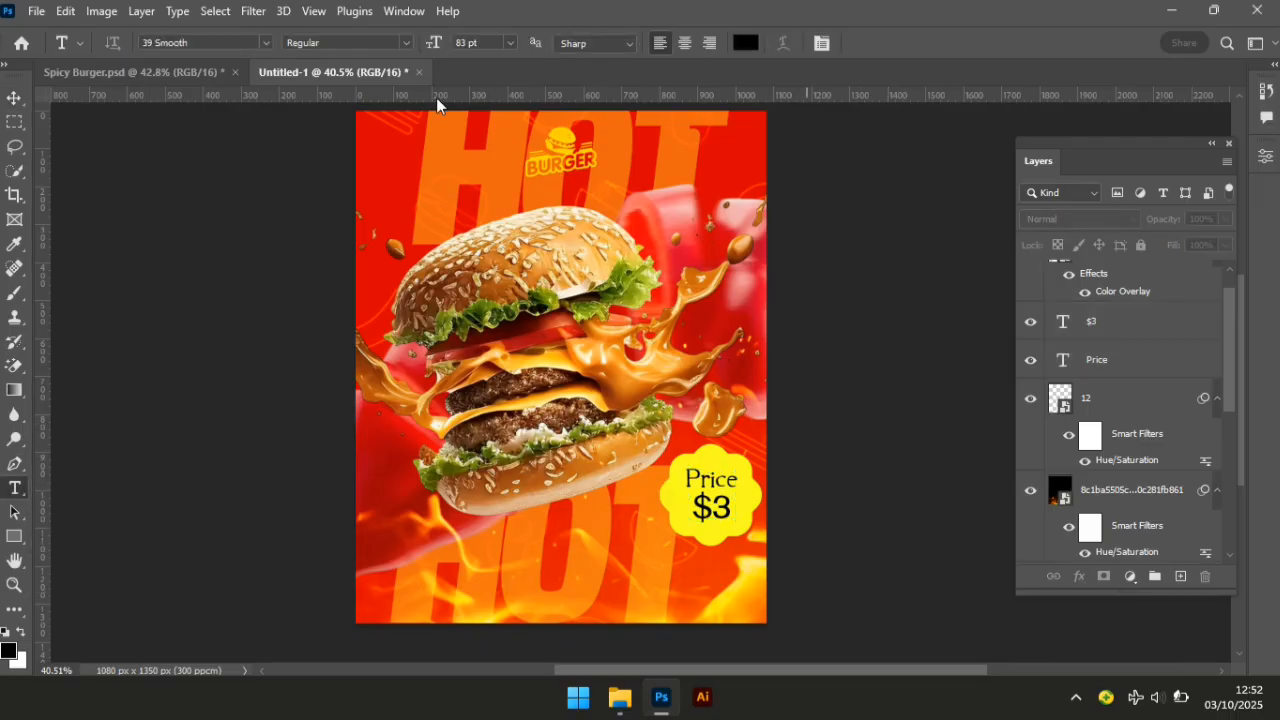
{"action": "left_click", "coordinate": [248, 43]}
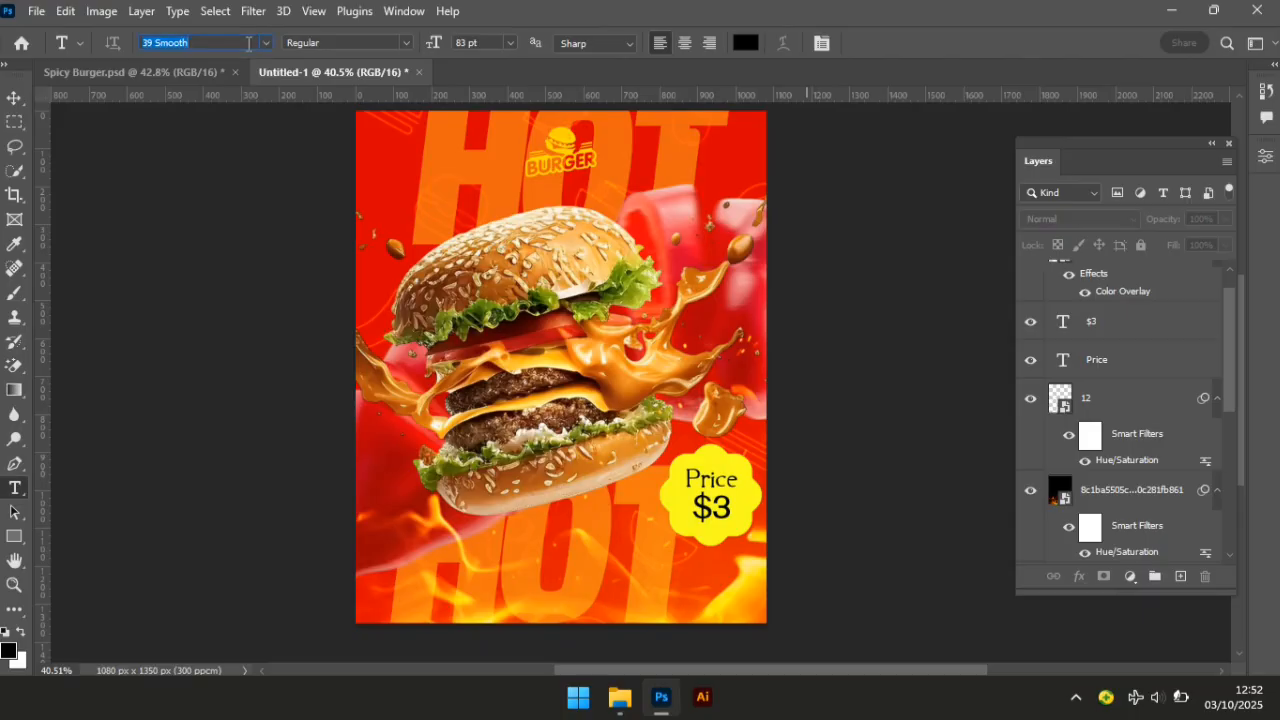
{"action": "type", "text": "for"}
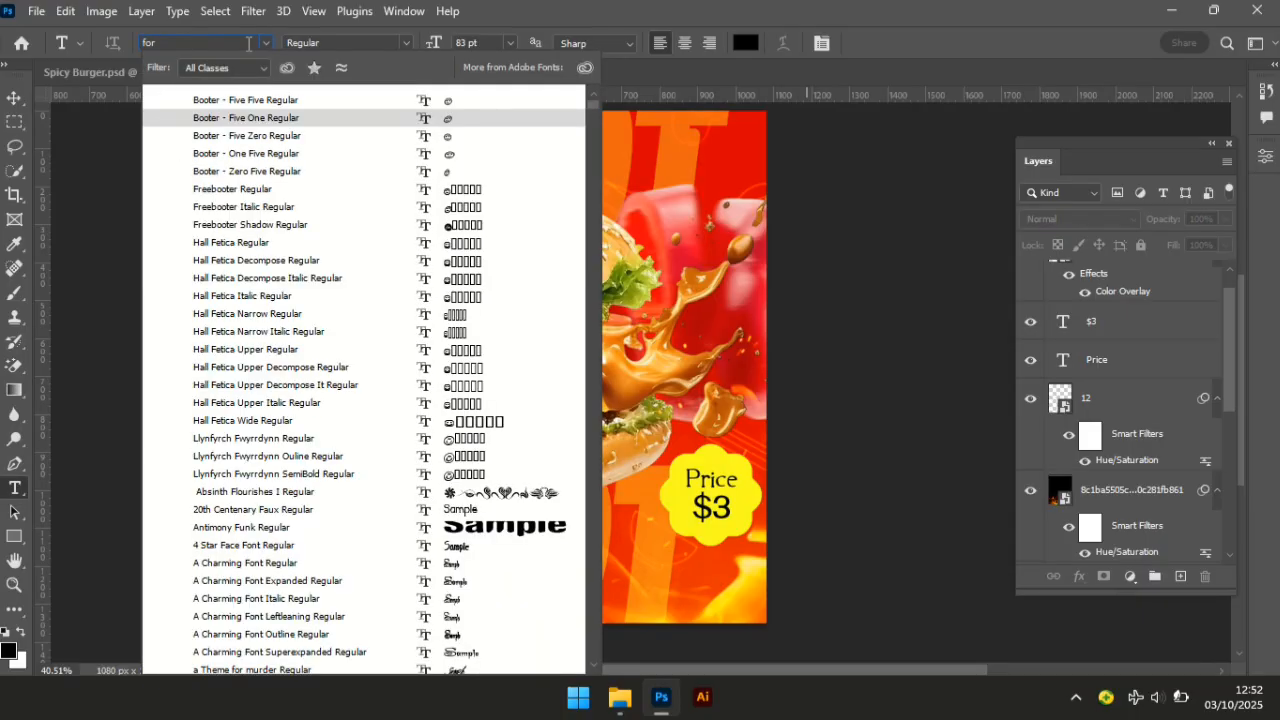
{"action": "type", "text": "ce Runner Leftalic"}
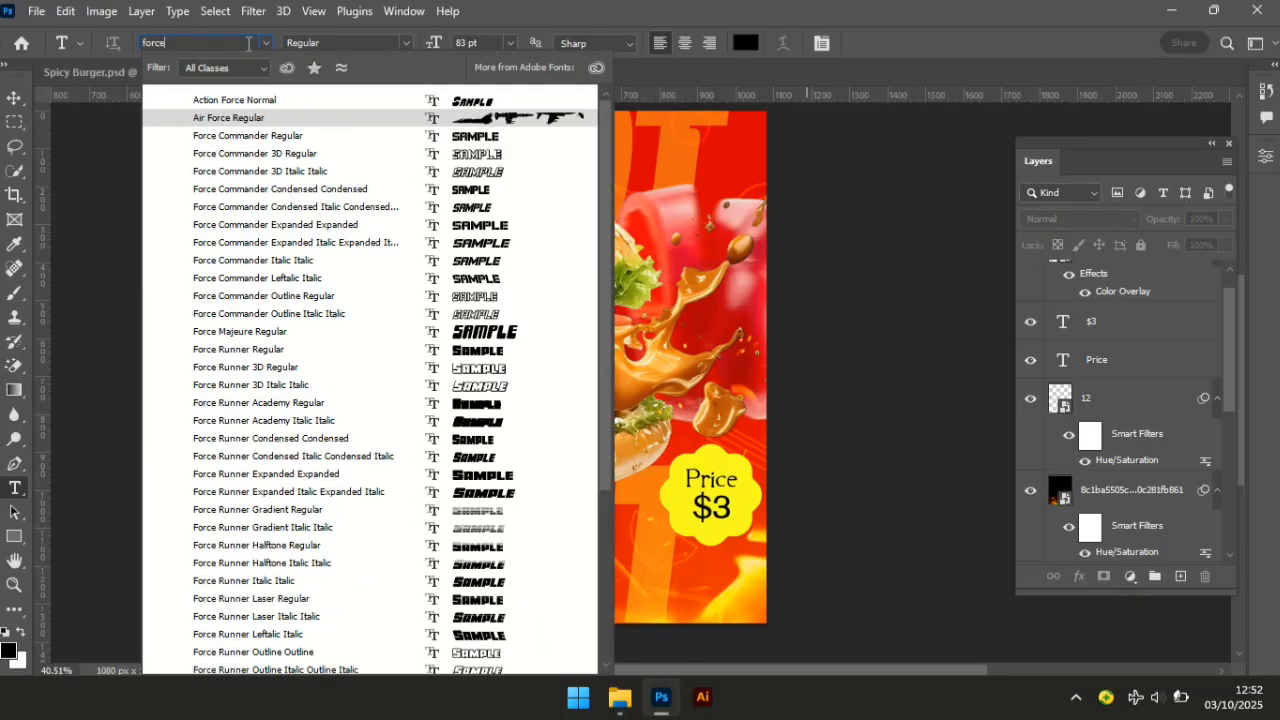
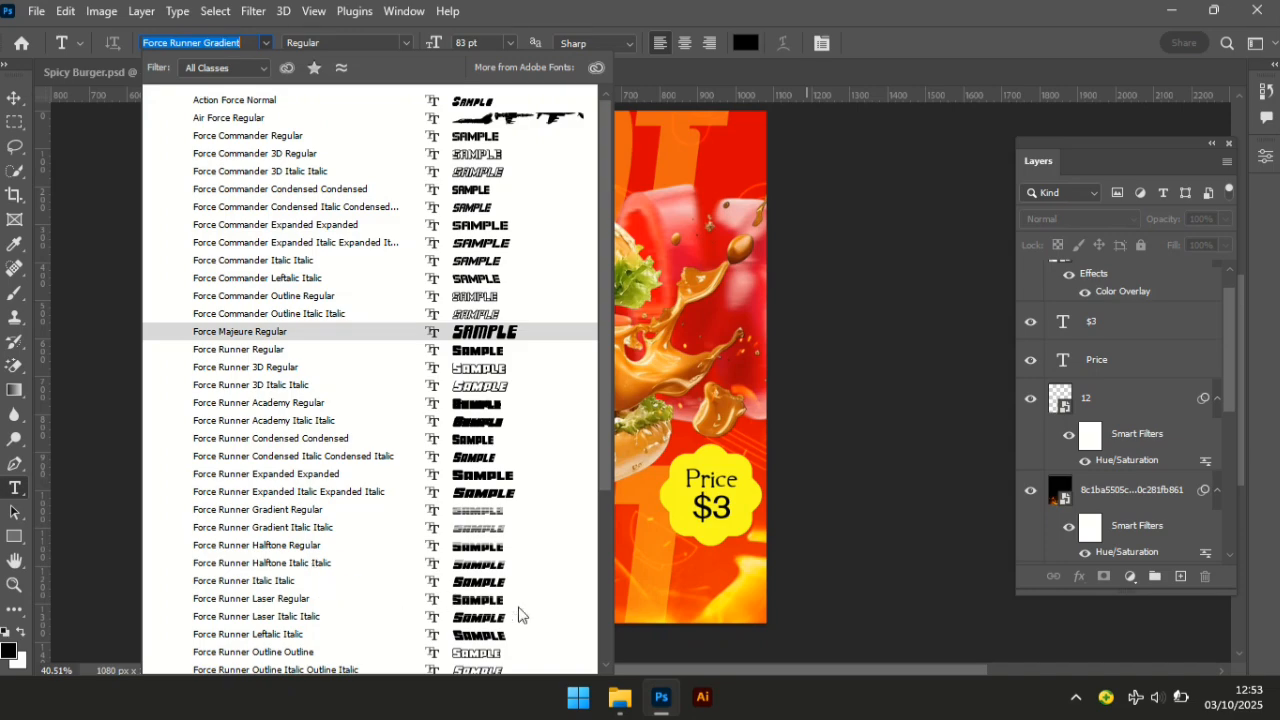
Set the type to Force Runner Semi-Italic with white (ffffff) text colour.
{"action": "left_click", "coordinate": [608, 668]}
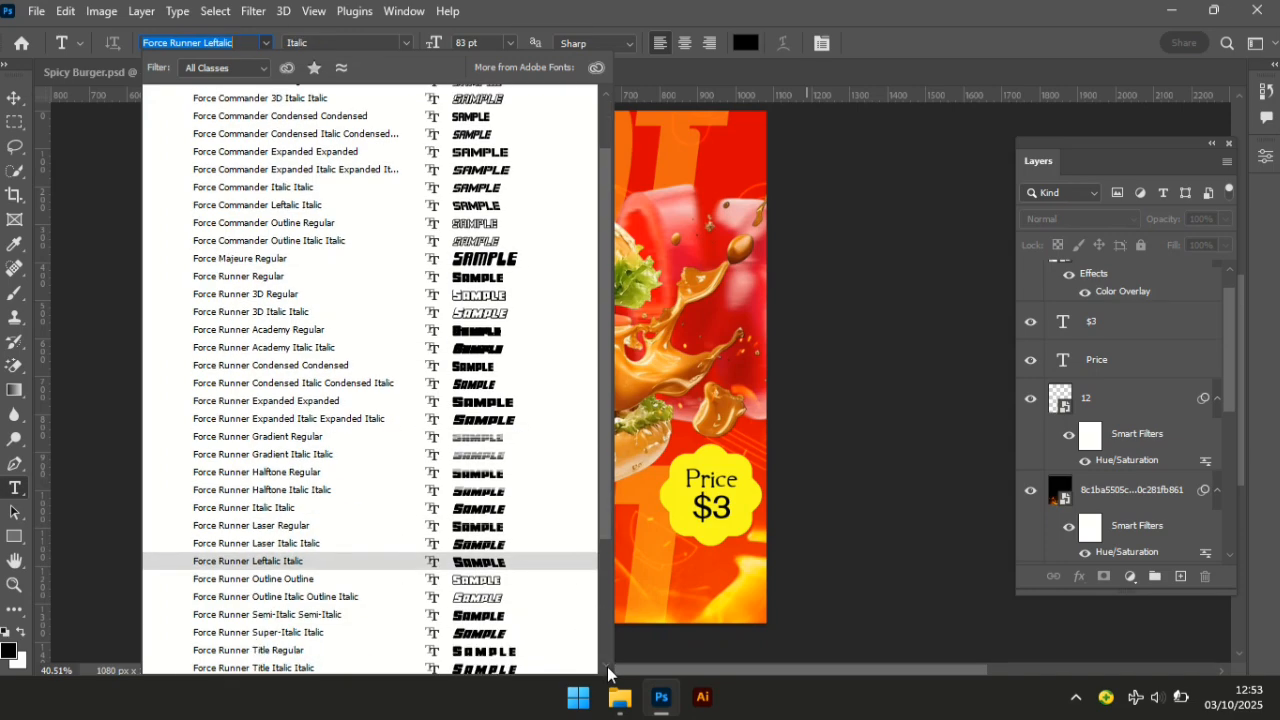
{"action": "left_click", "coordinate": [608, 668]}
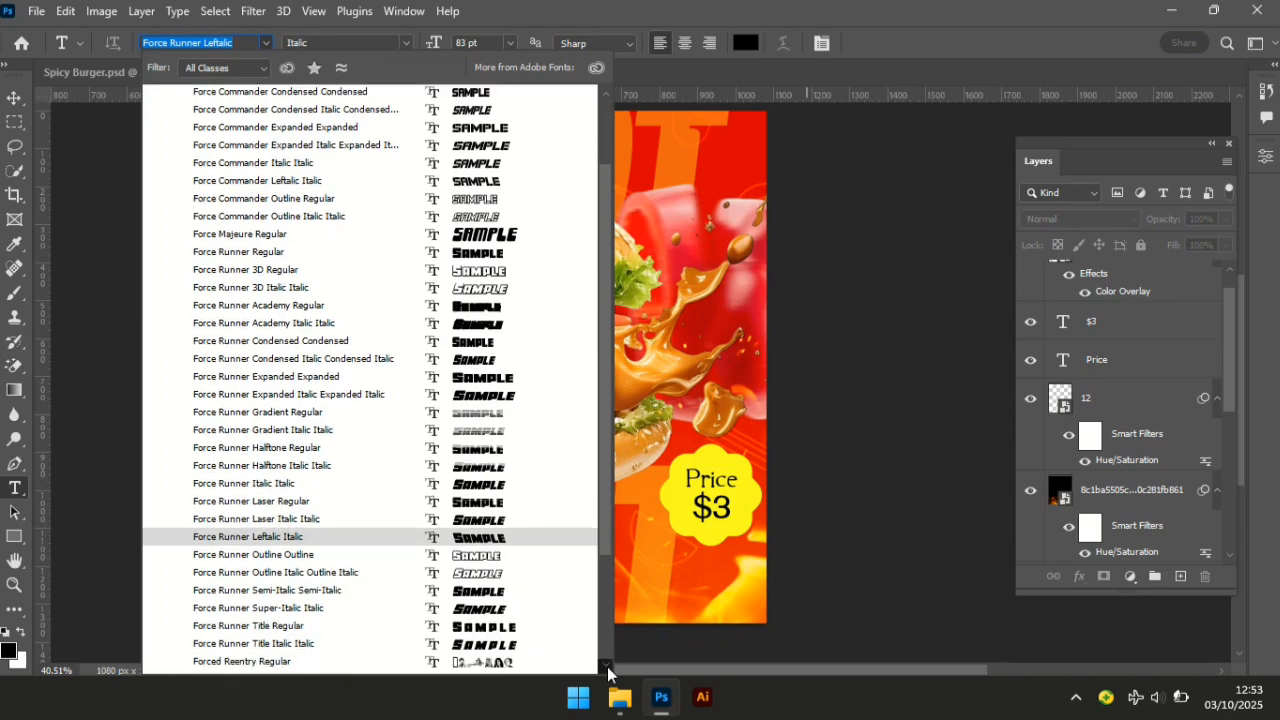
{"action": "left_click", "coordinate": [298, 597]}
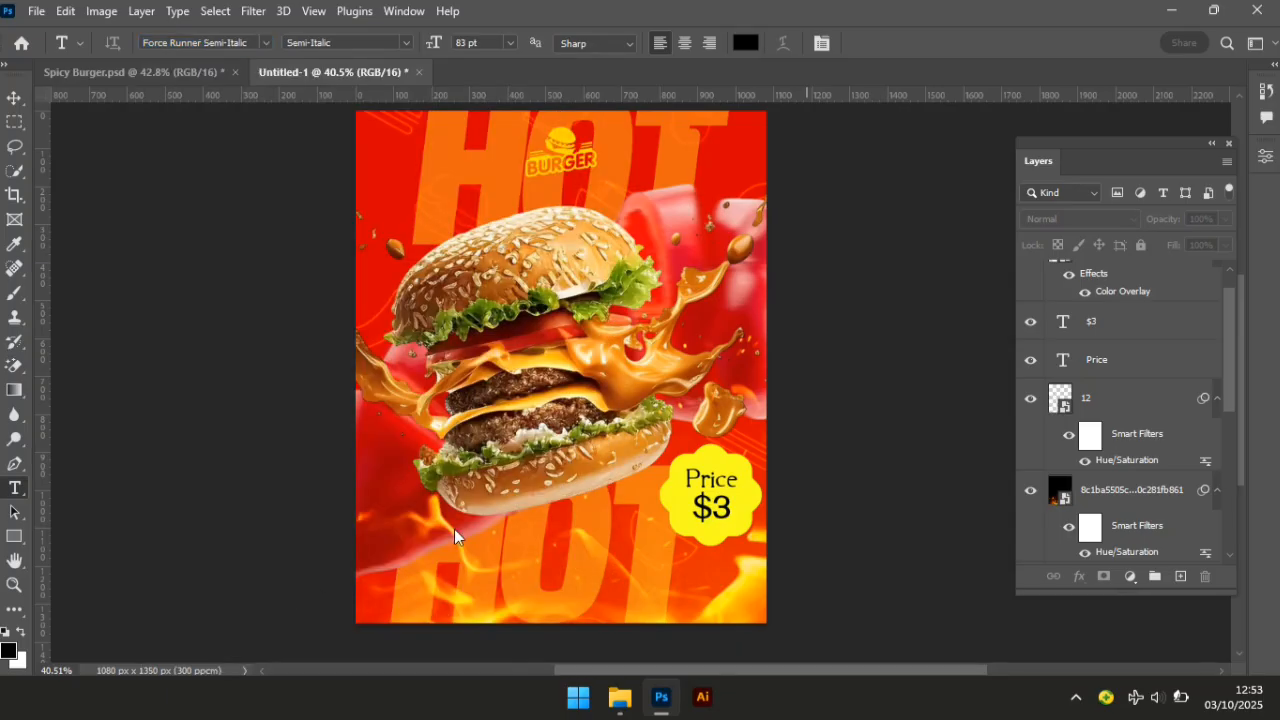
{"action": "left_click", "coordinate": [752, 49]}
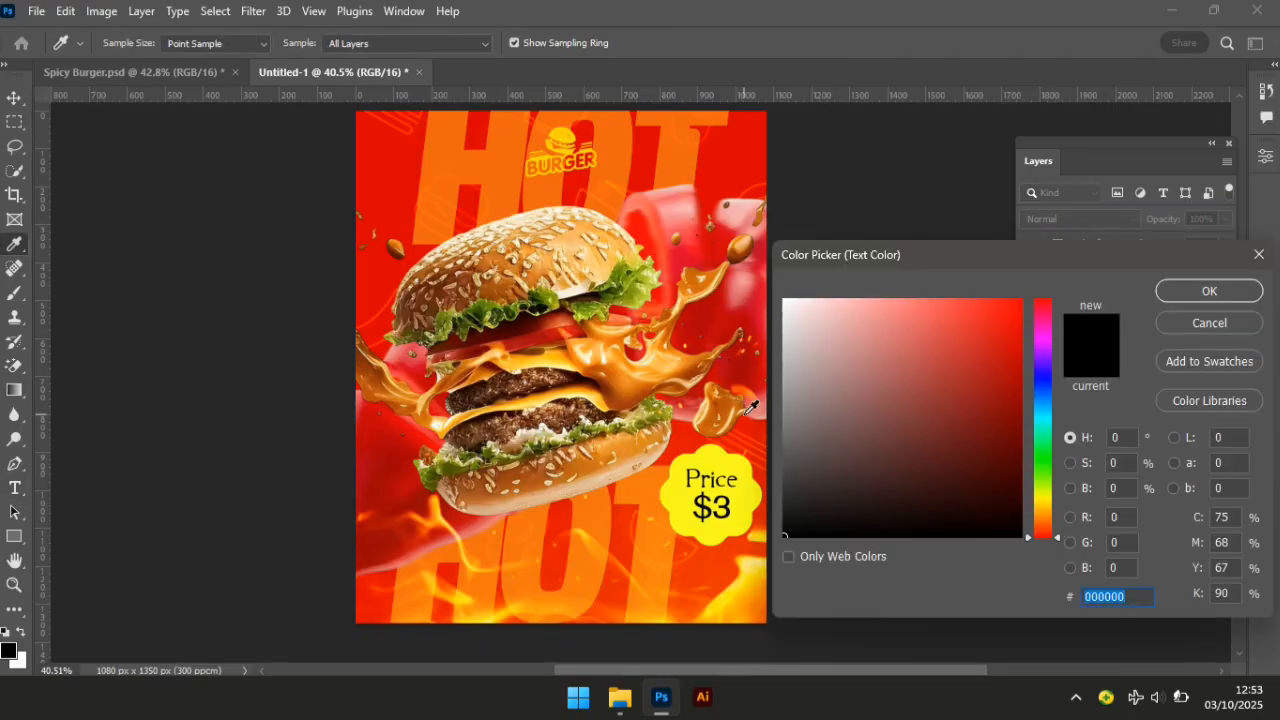
{"action": "type", "text": "ffff"}
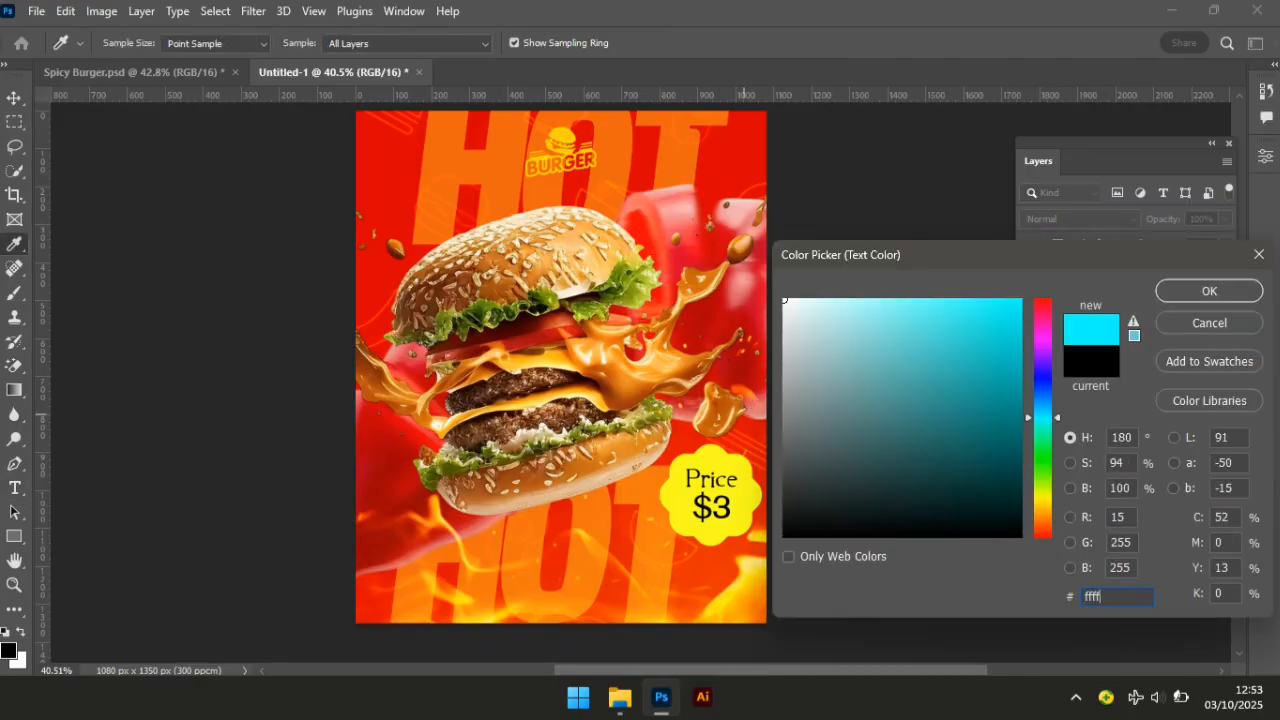
{"action": "type", "text": "ff"}
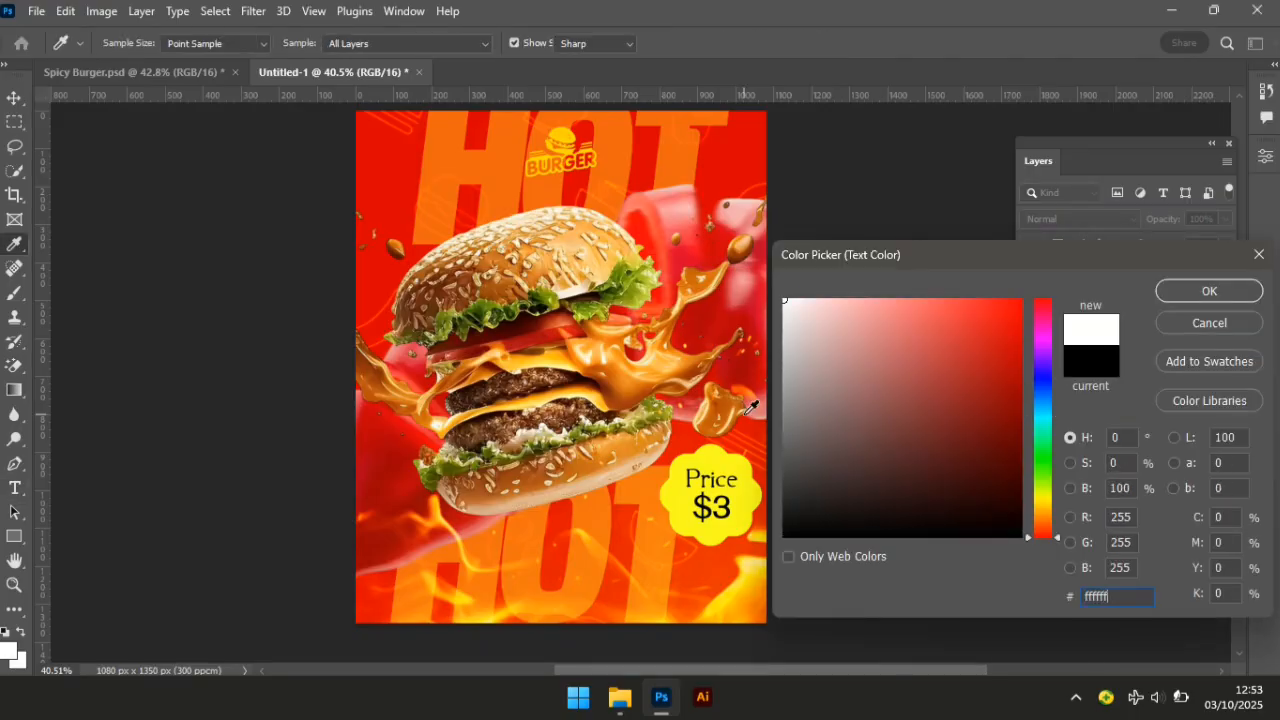
{"action": "key", "text": "Return"}
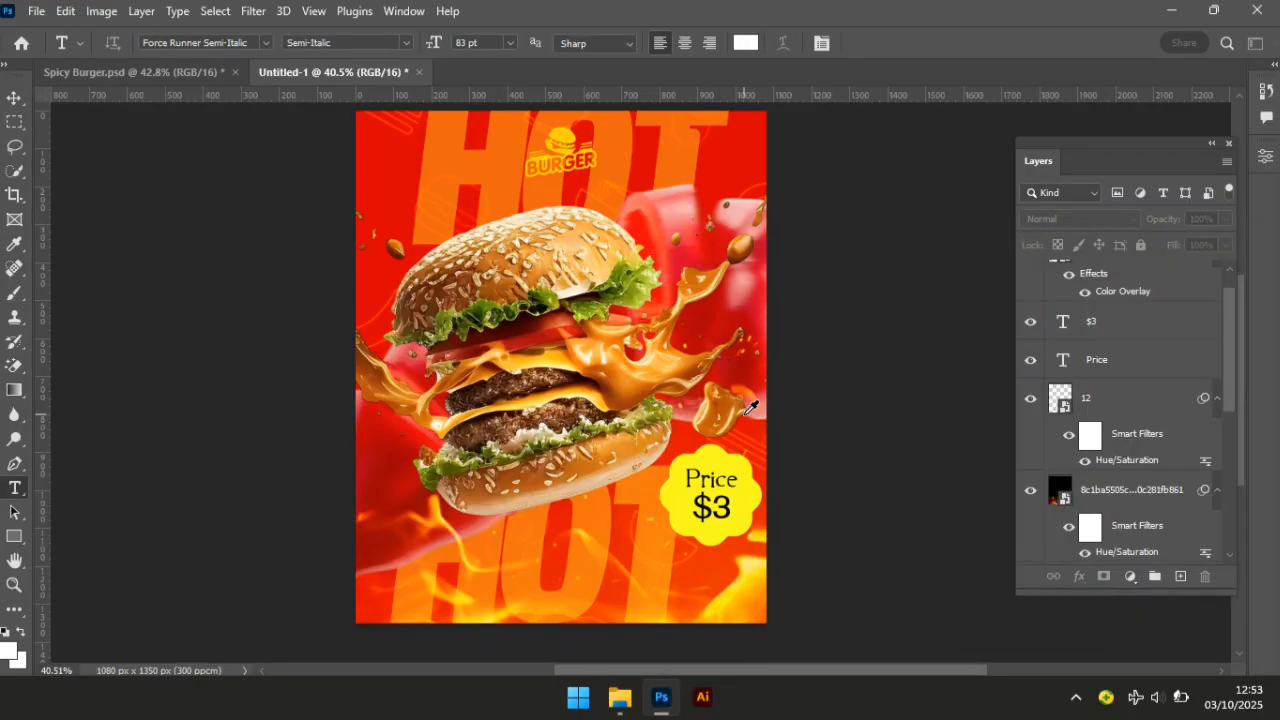
Collapse and hide the group holding the HOT lettering.
{"action": "left_click", "coordinate": [497, 563]}
{"action": "left_click", "coordinate": [497, 563]}
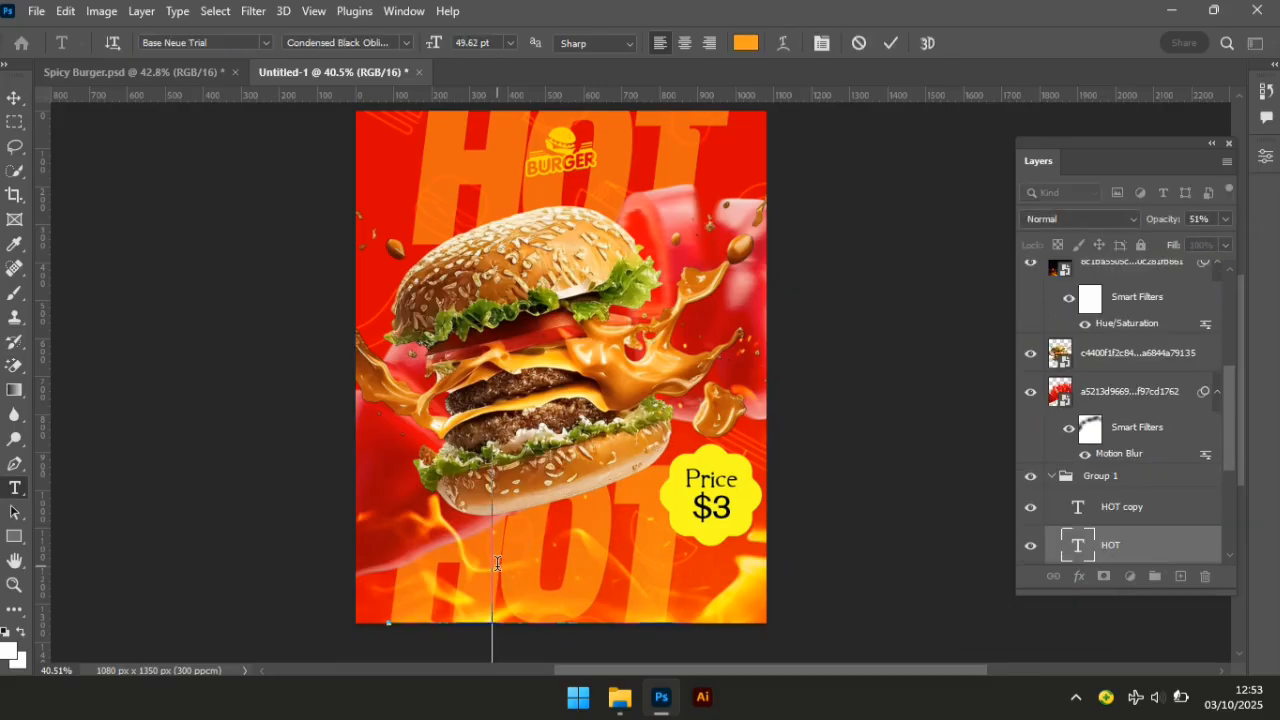
{"action": "left_click", "coordinate": [15, 98]}
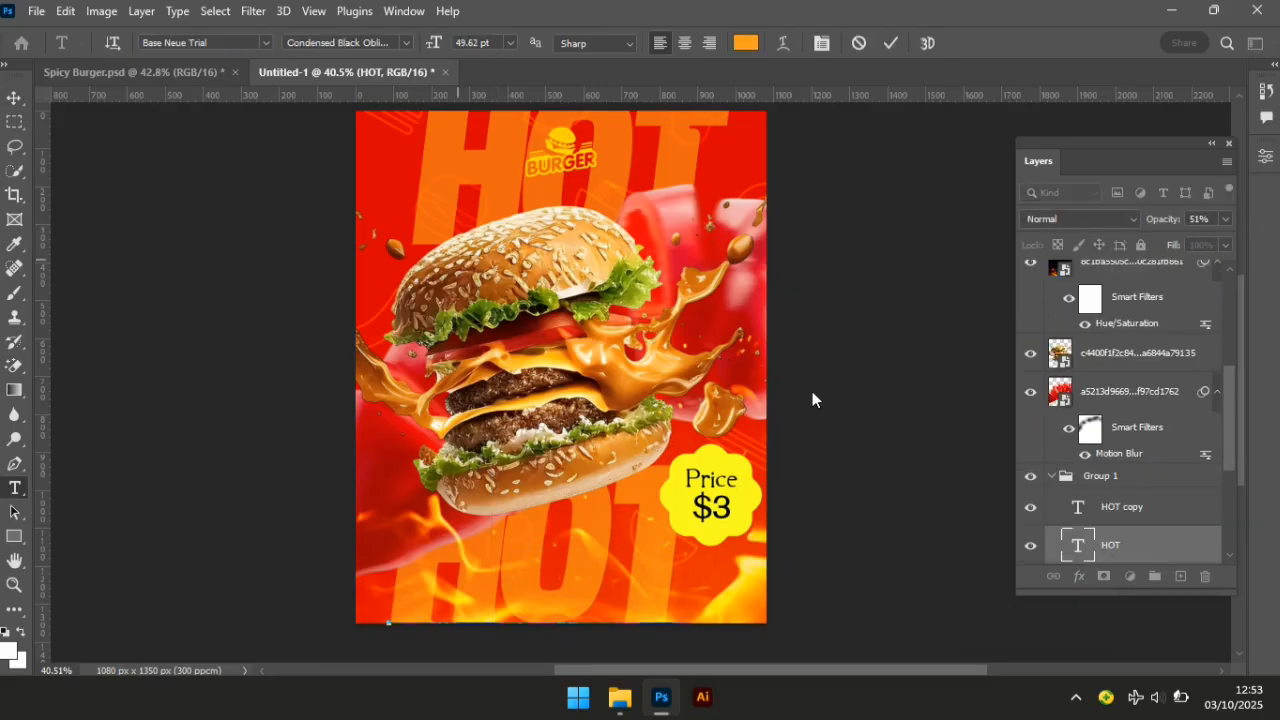
{"action": "left_click", "coordinate": [1052, 480]}
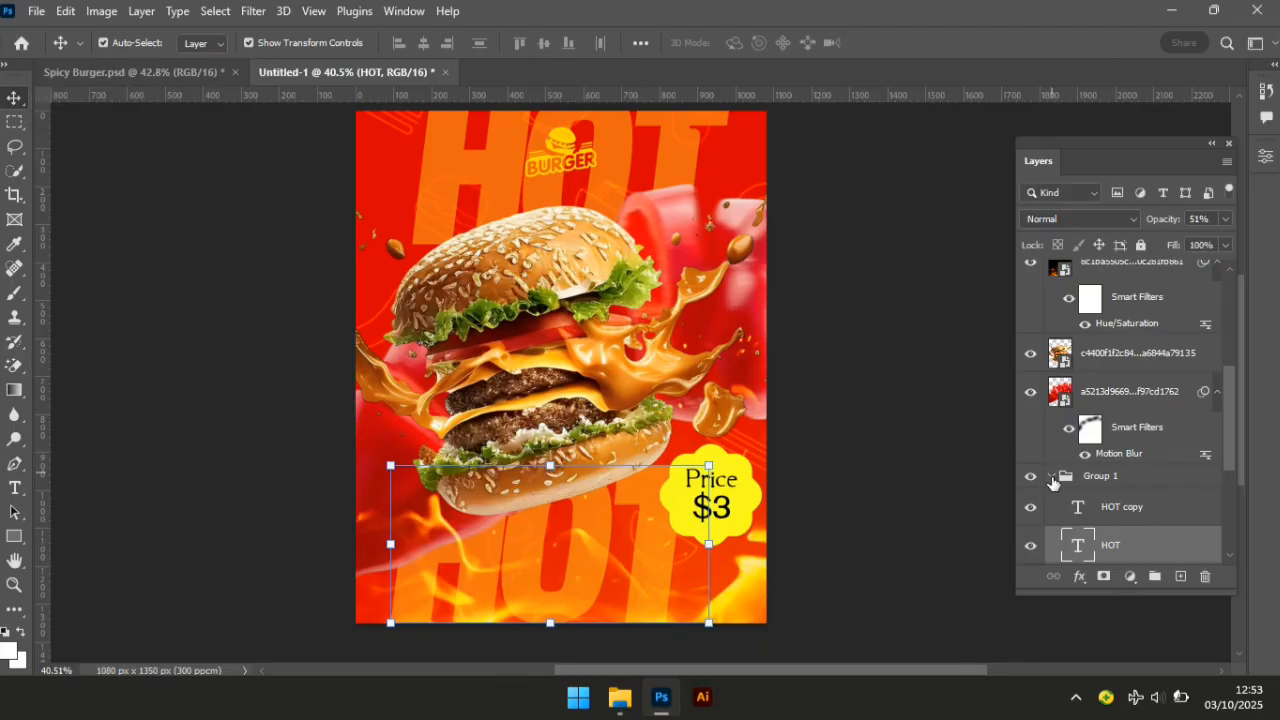
{"action": "left_click", "coordinate": [1031, 478]}
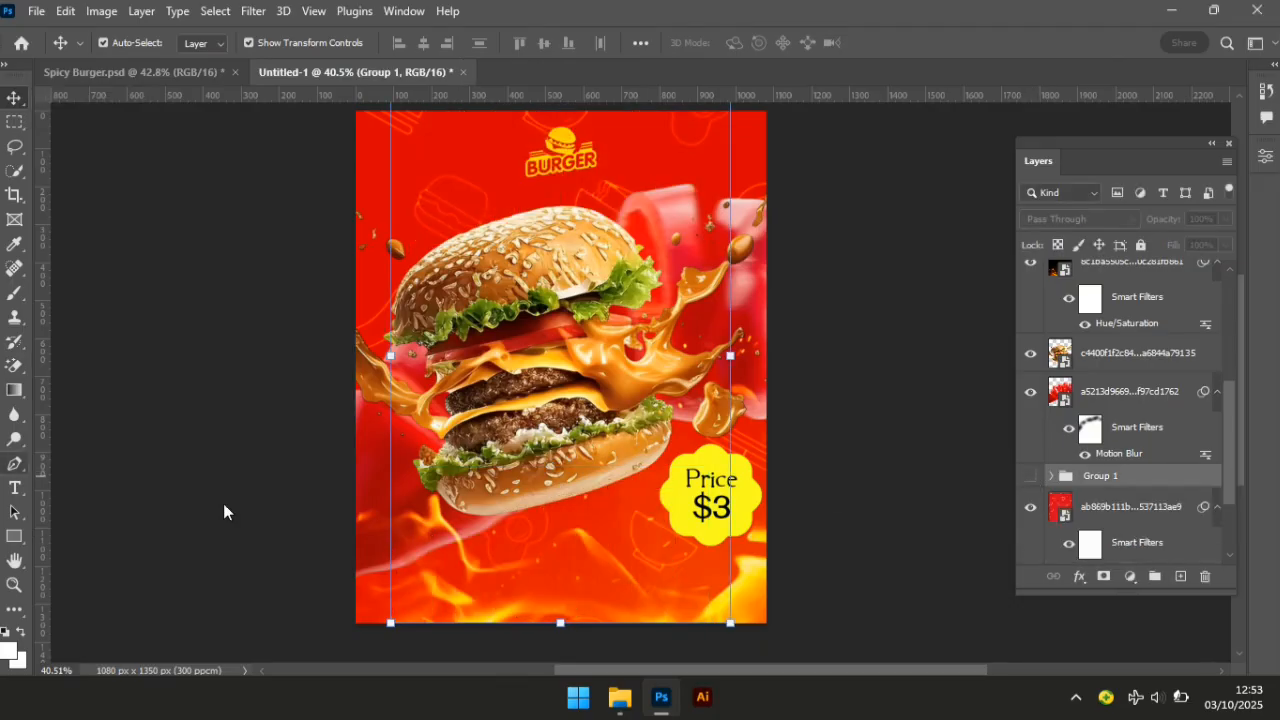
Add 'ORDER NOW !' text on the poster in Force Runner Semi-Italic, coloured white (fff).
{"action": "left_click", "coordinate": [16, 488]}
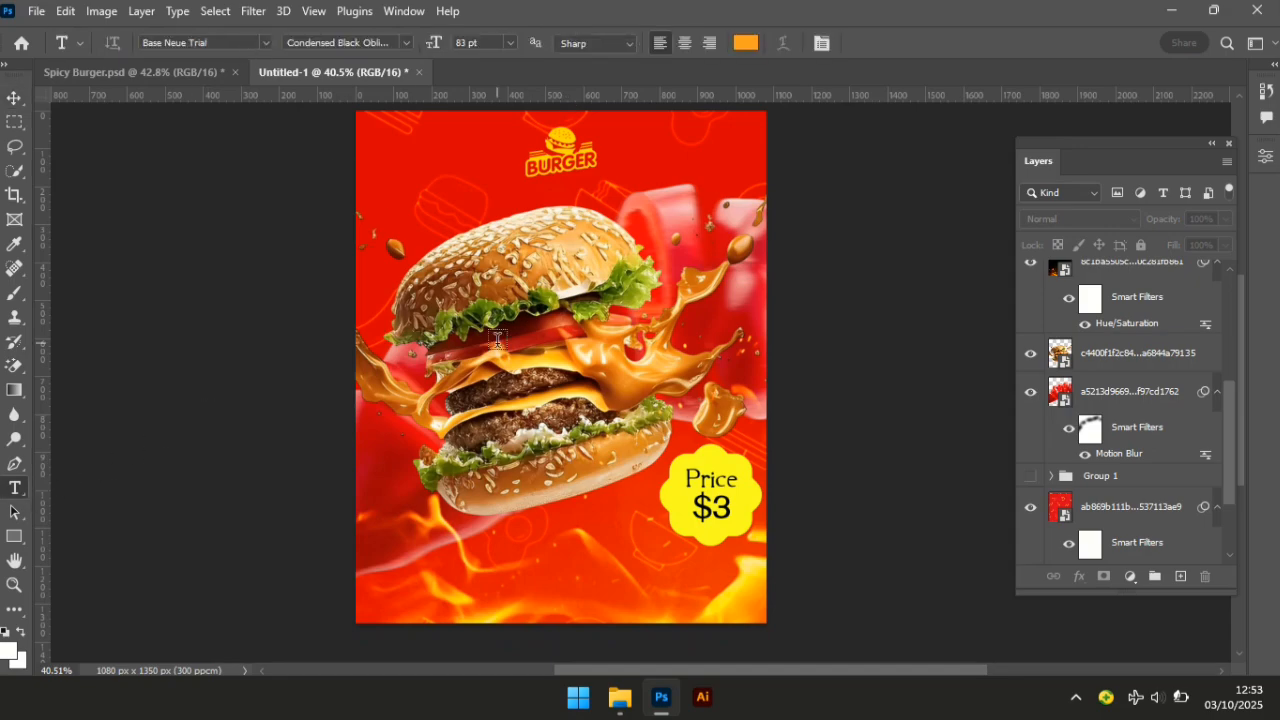
{"action": "left_click", "coordinate": [512, 416]}
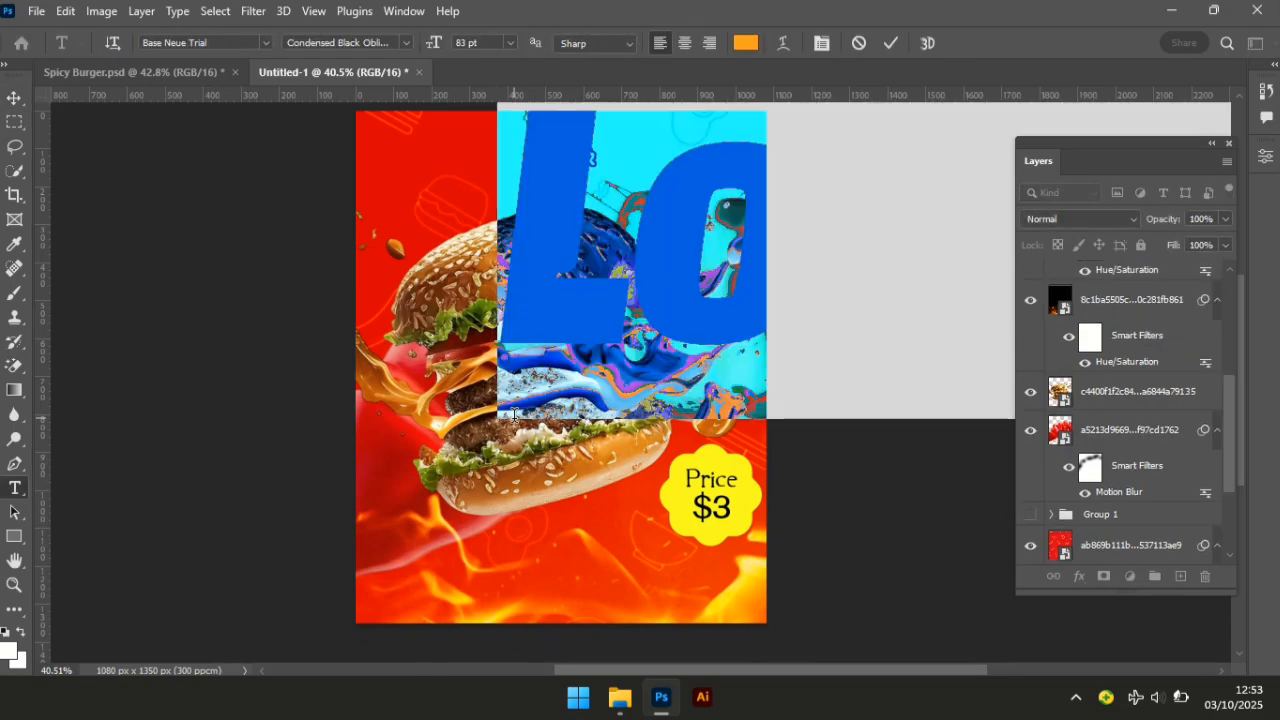
{"action": "left_click", "coordinate": [237, 47]}
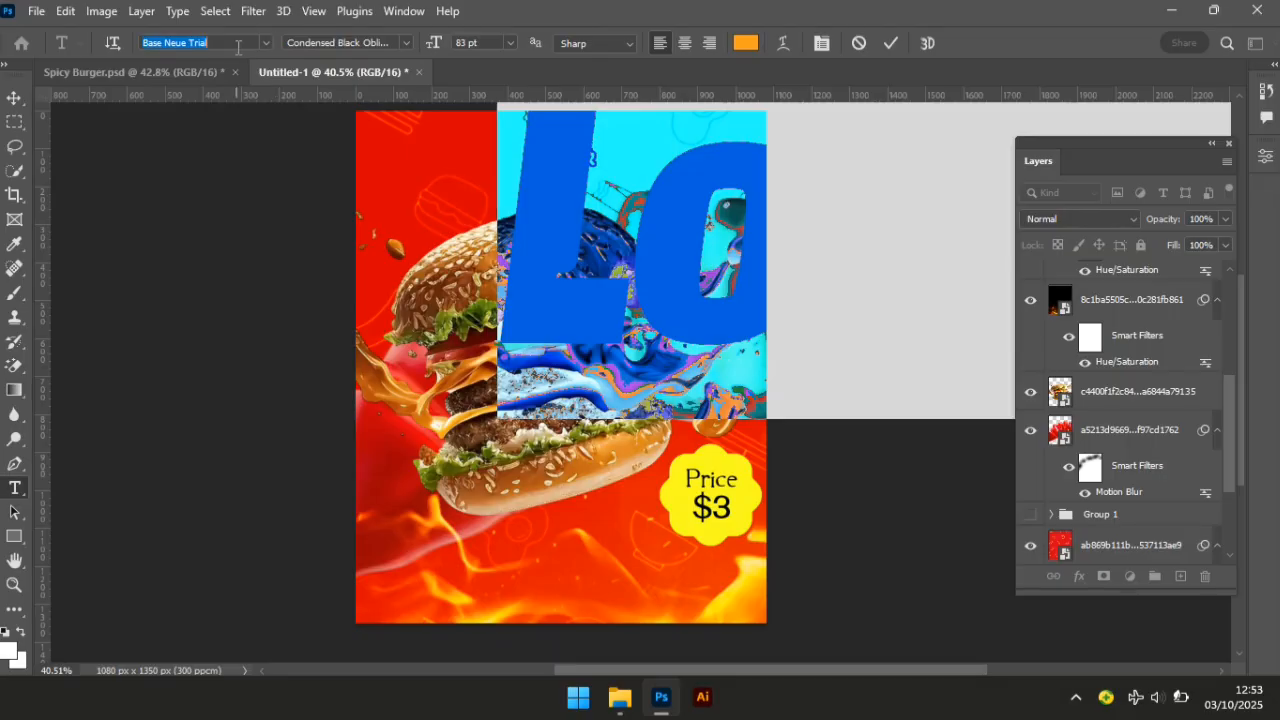
{"action": "type", "text": "force Runner Gradient"}
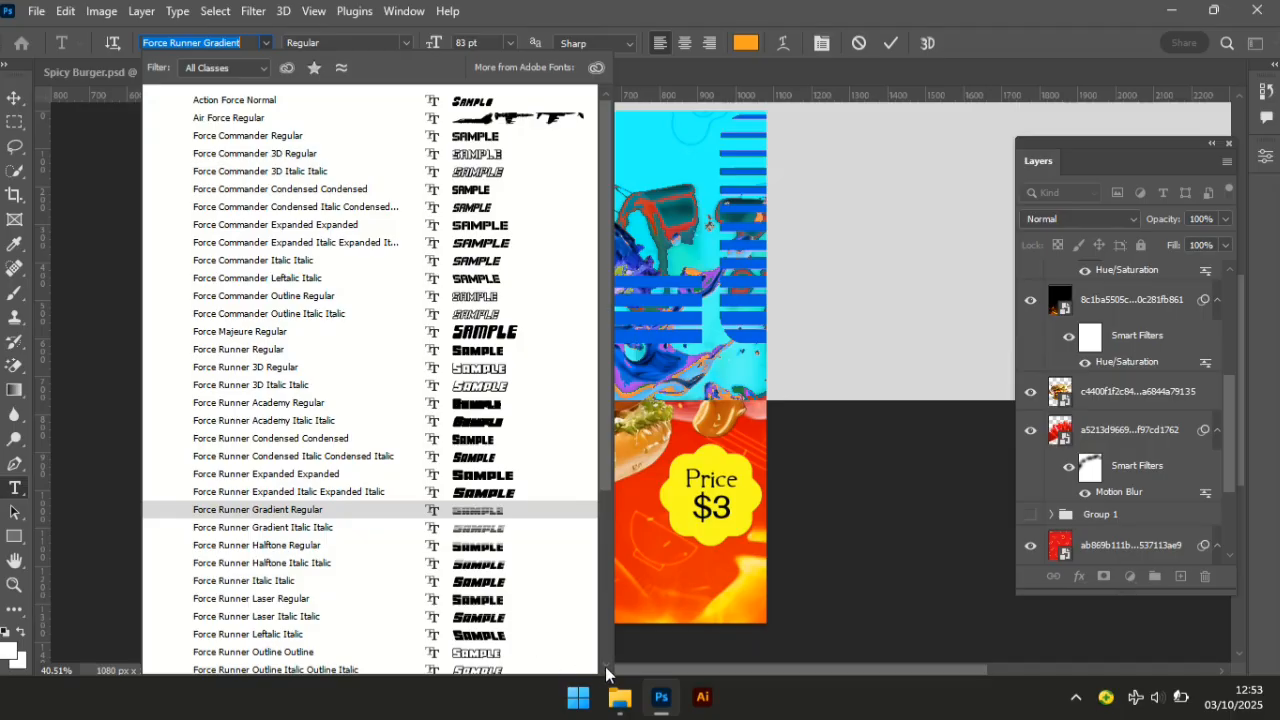
{"action": "scroll", "coordinate": [590, 665], "scroll_direction": "down", "scroll_amount": 2}
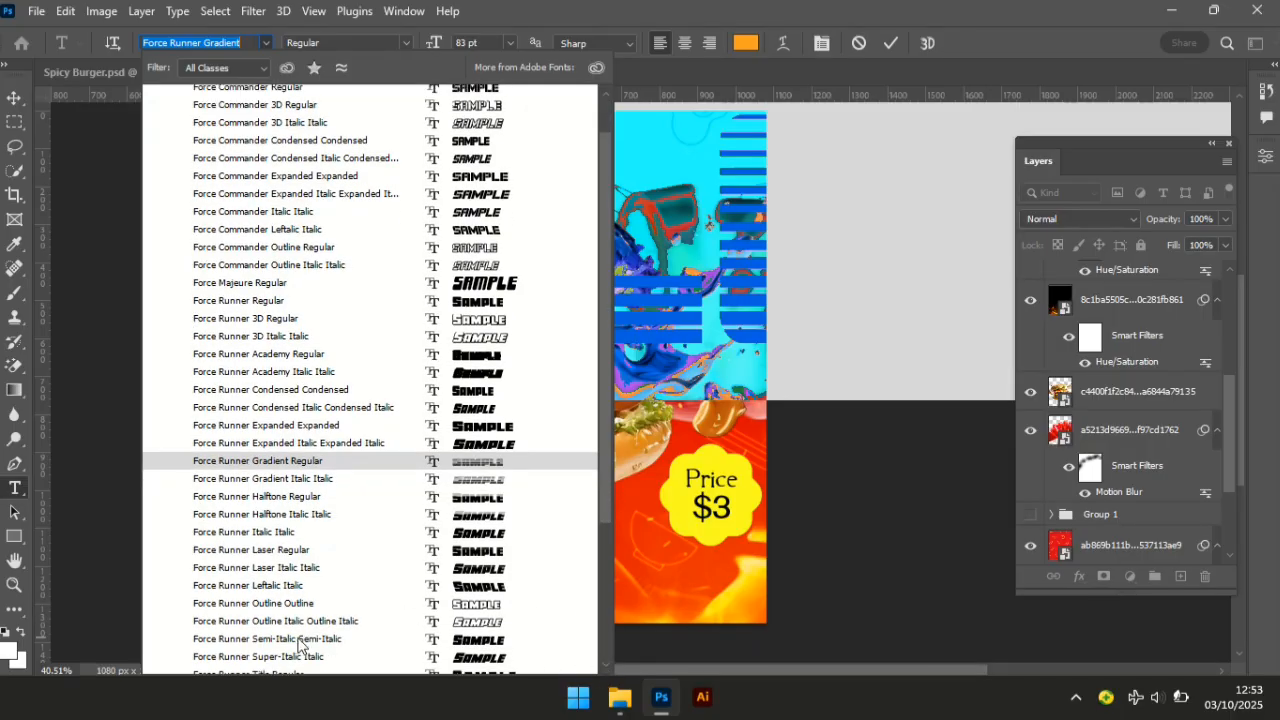
{"action": "key", "text": "Return"}
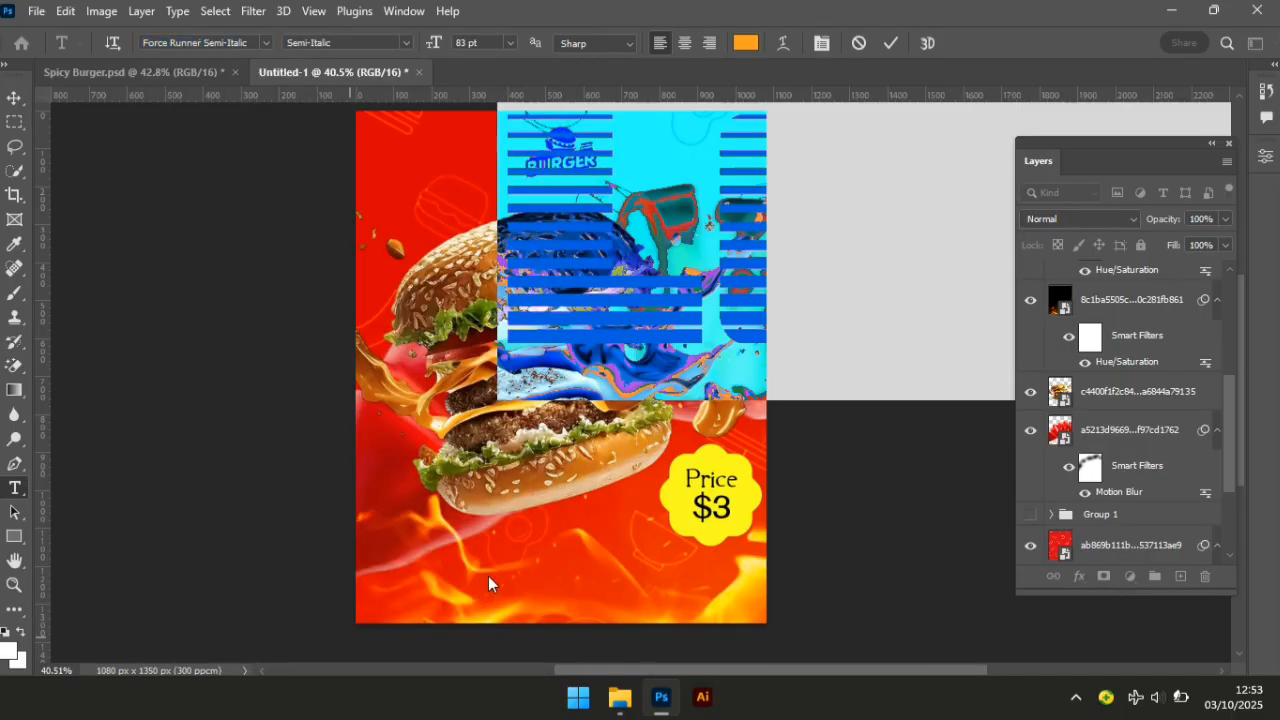
{"action": "left_click", "coordinate": [745, 42]}
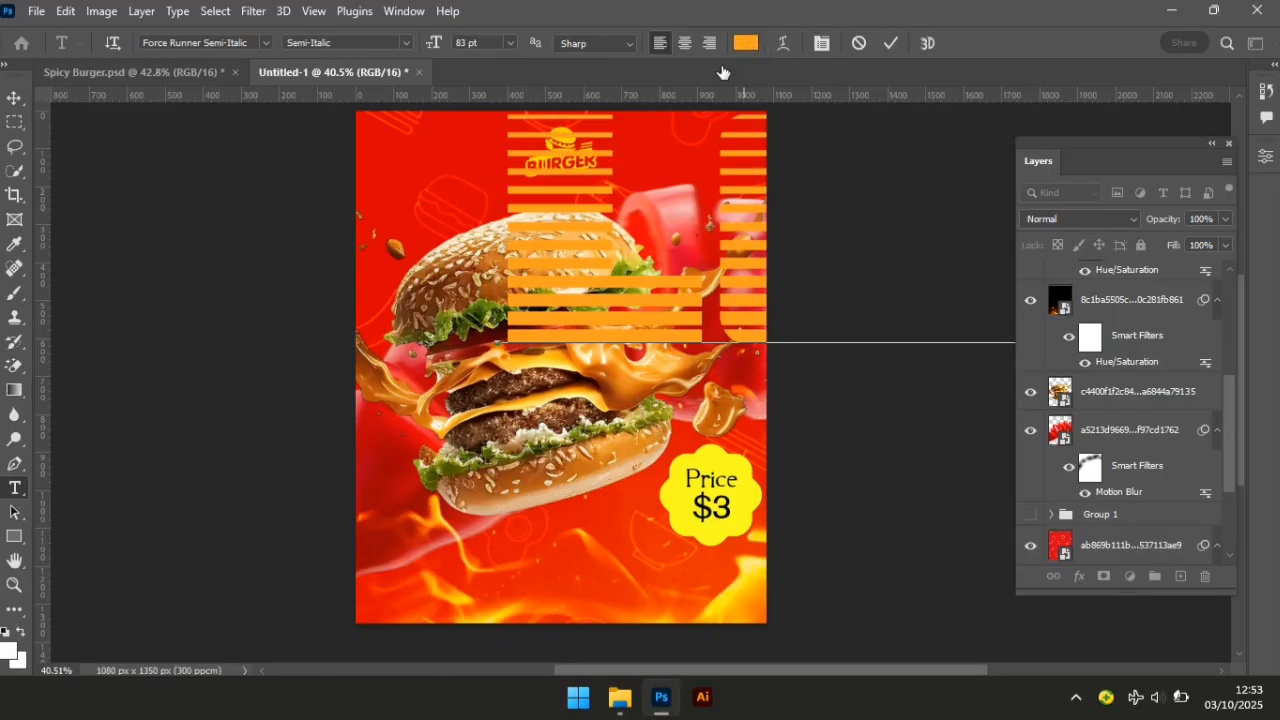
{"action": "type", "text": "fff"}
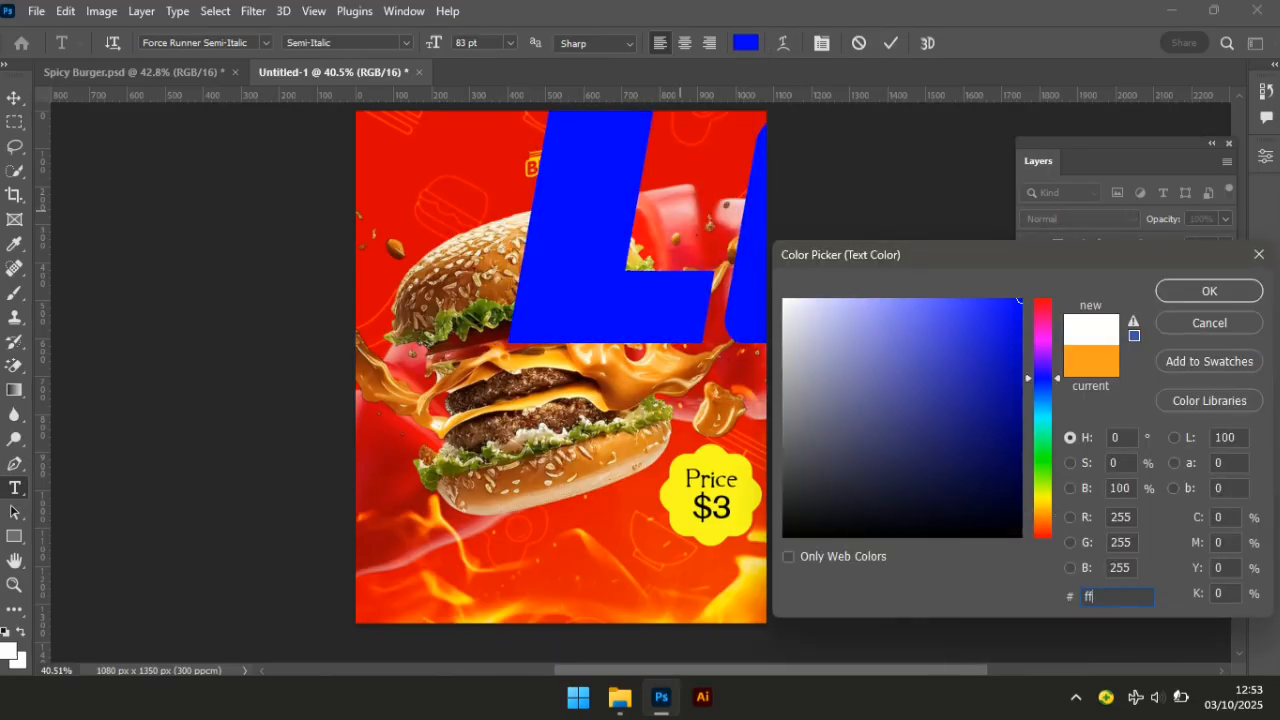
{"action": "key", "text": "Return"}
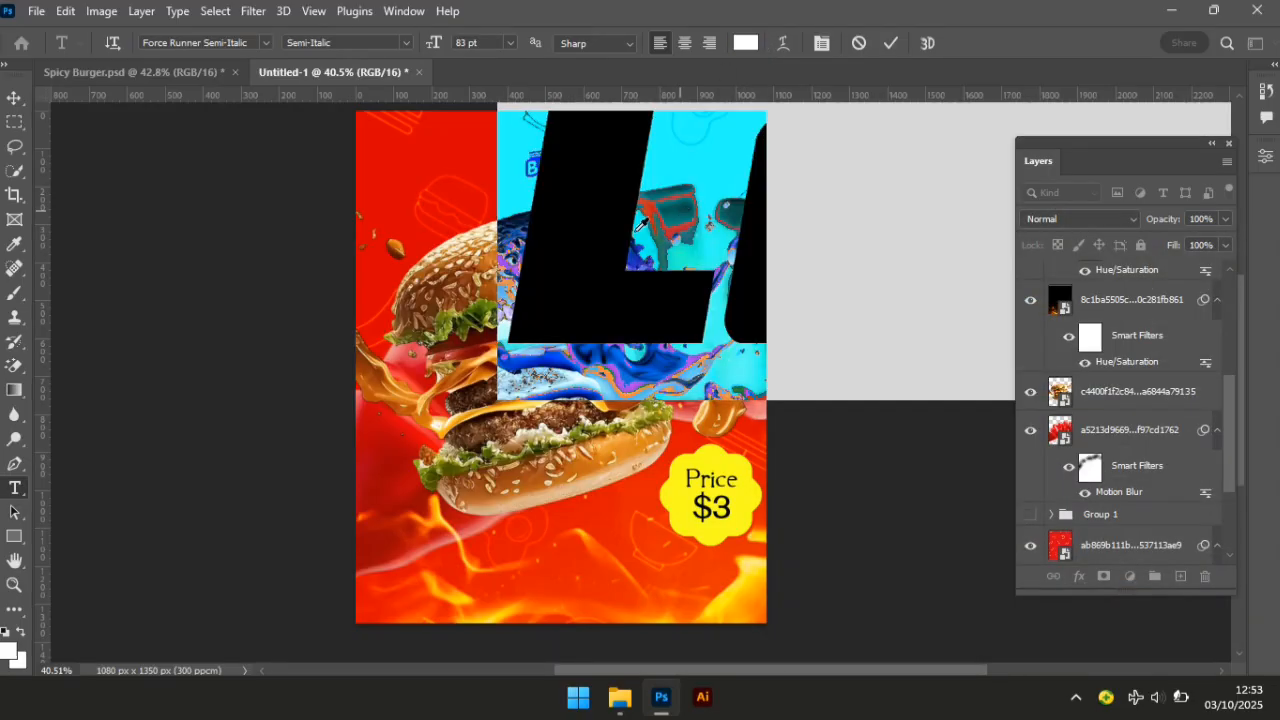
{"action": "left_click", "coordinate": [562, 283]}
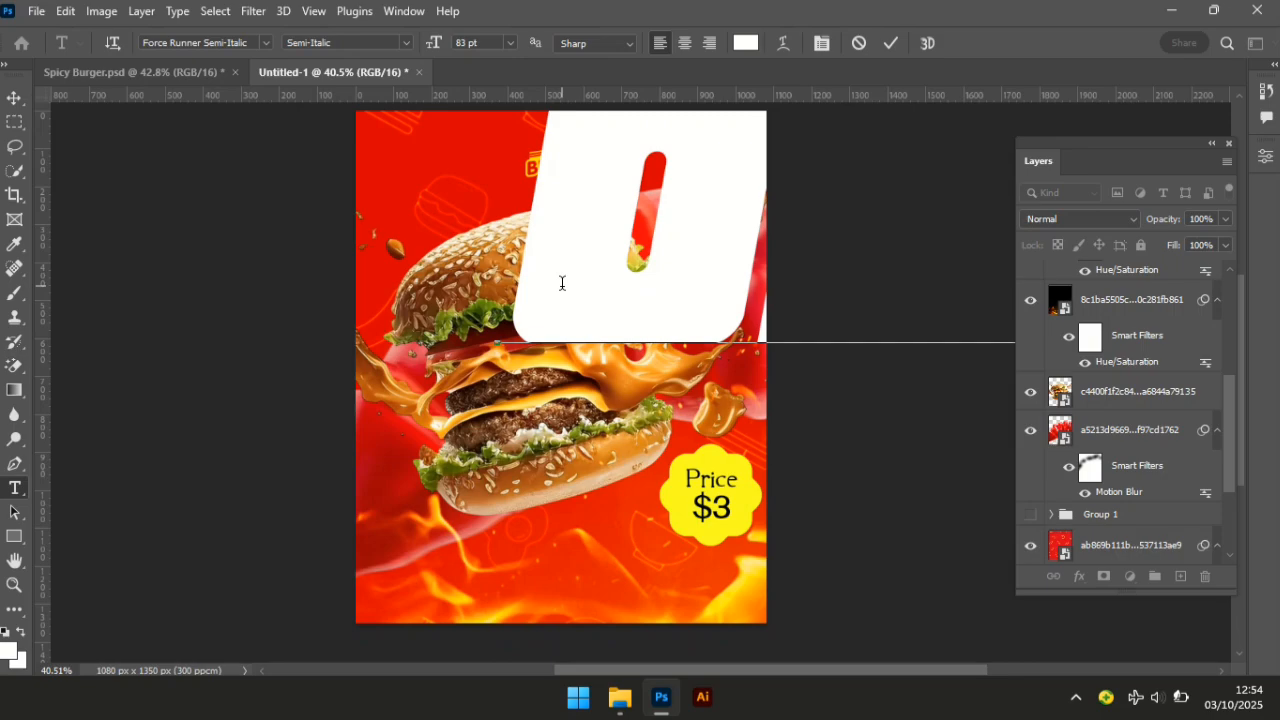
{"action": "left_click", "coordinate": [14, 97]}
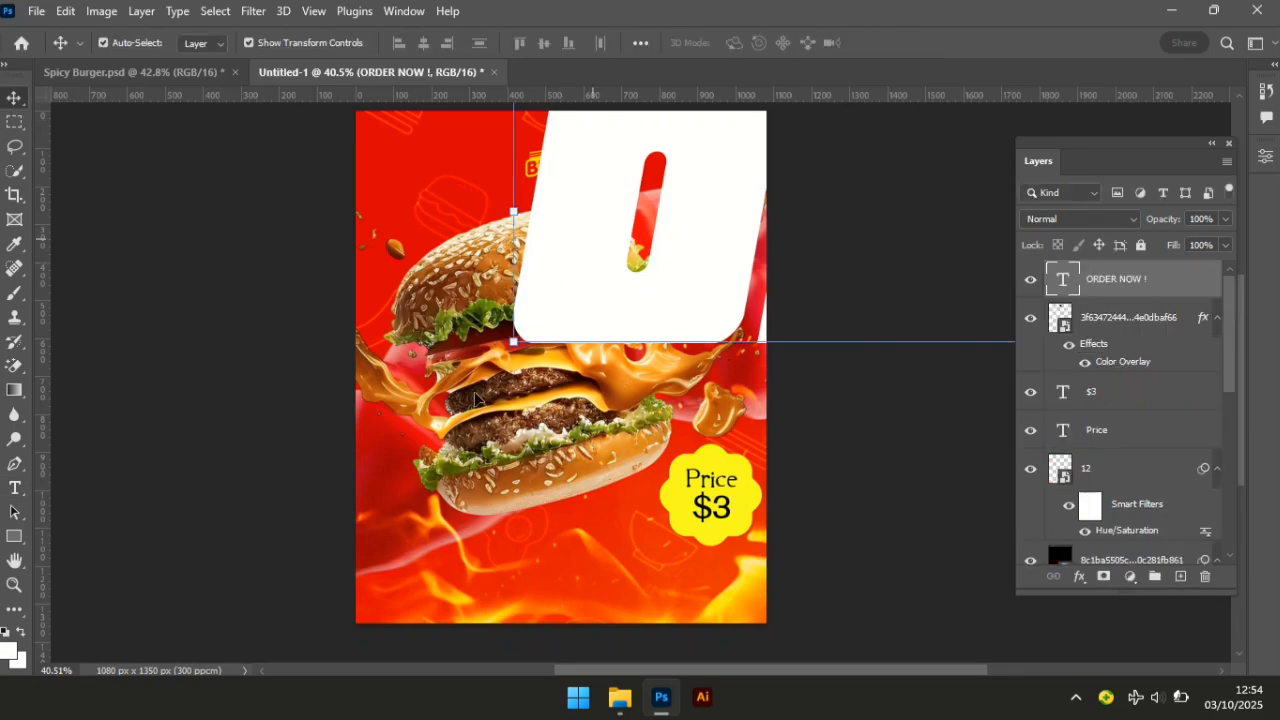
Scale ORDER NOW ! down and move it to the bottom of the poster.
{"action": "left_click_drag", "start_coordinate": [600, 240], "coordinate": [309, 423]}
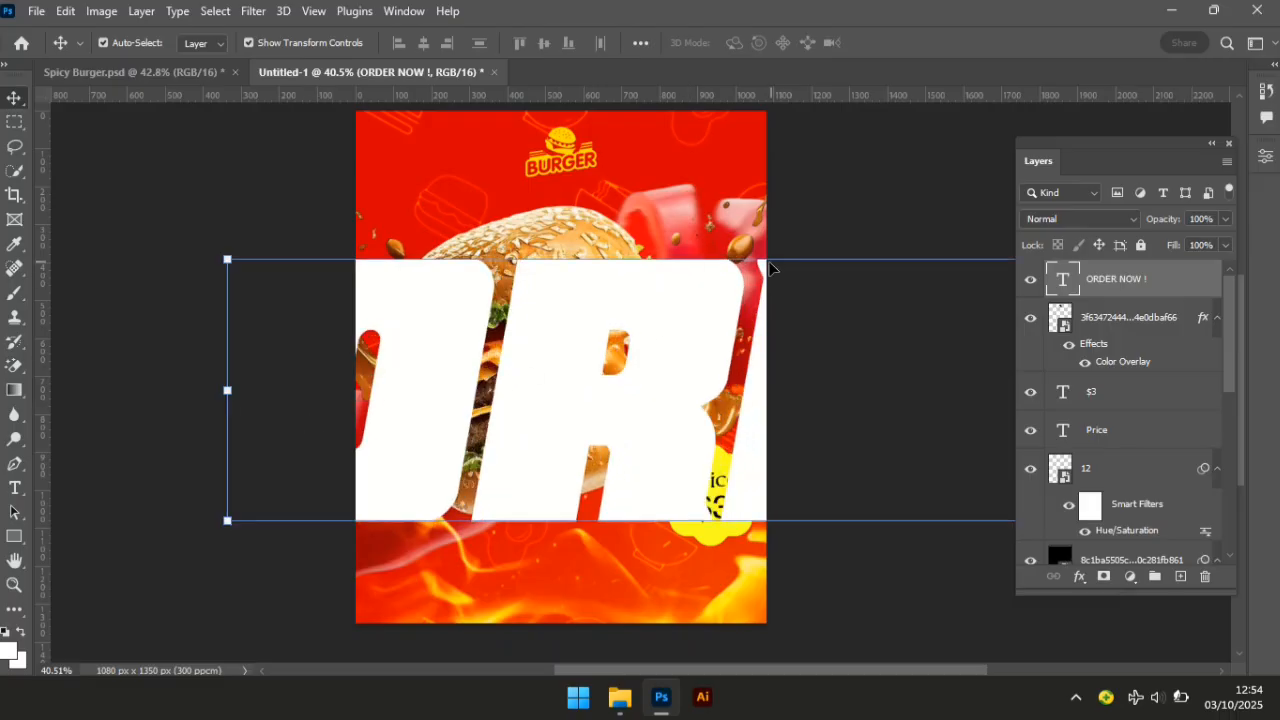
{"action": "key", "text": "ctrl+t"}
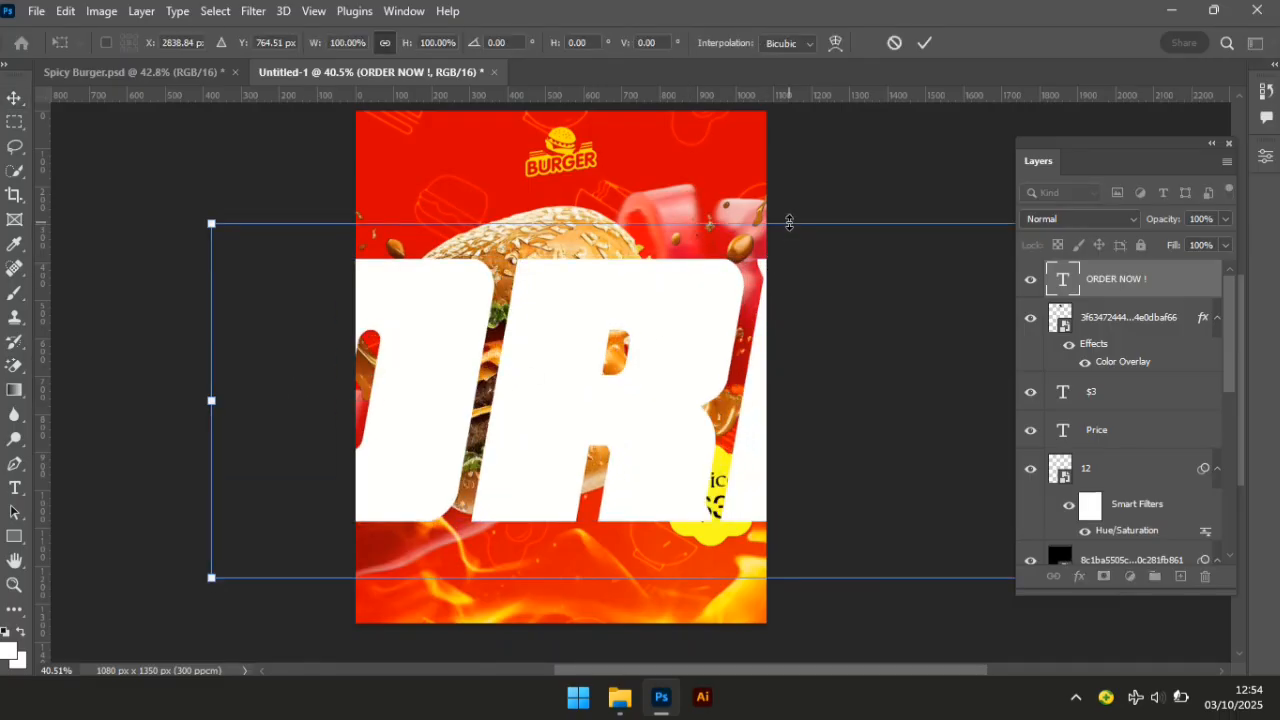
{"action": "left_click_drag", "start_coordinate": [789, 222], "coordinate": [758, 417]}
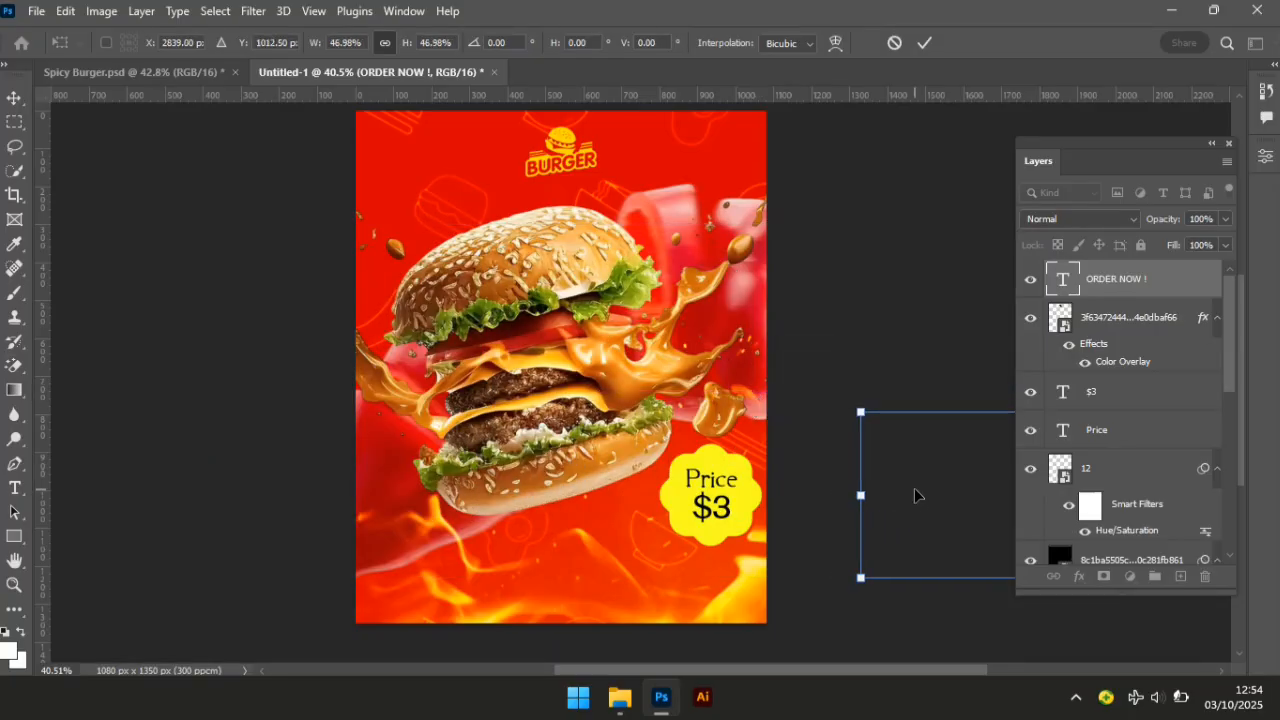
{"action": "left_click_drag", "start_coordinate": [914, 495], "coordinate": [398, 506]}
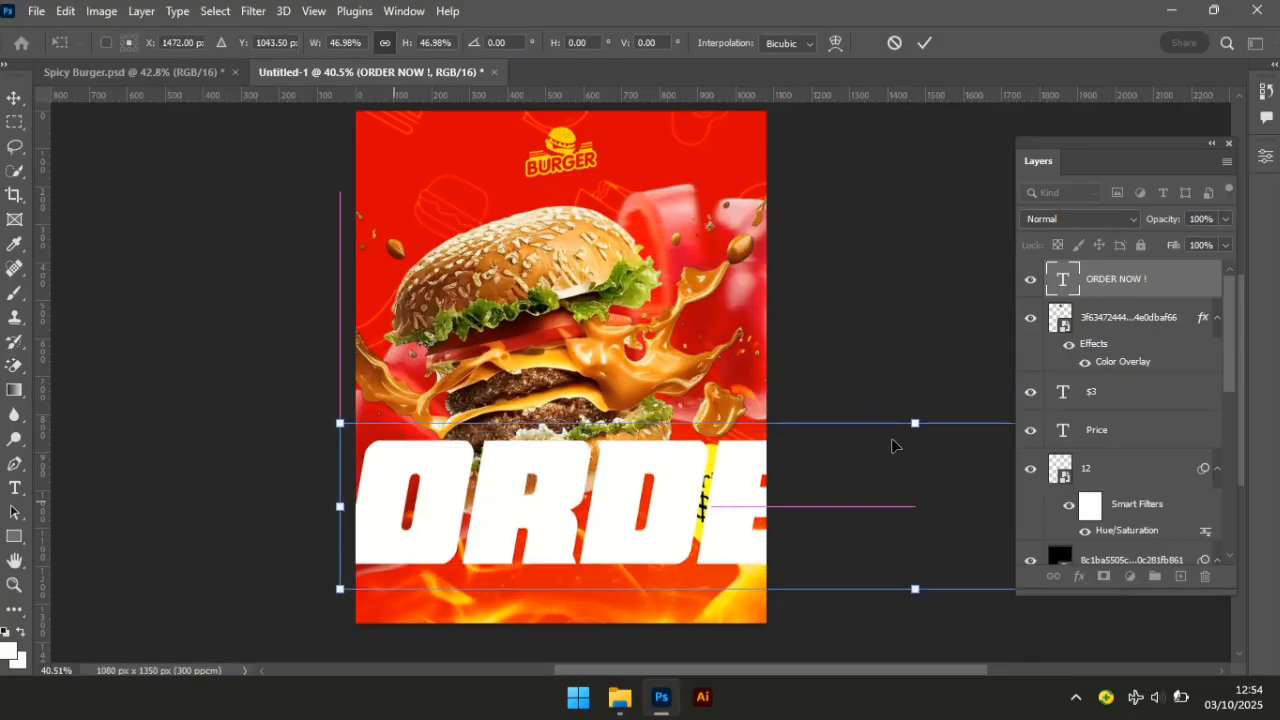
{"action": "left_click_drag", "start_coordinate": [915, 425], "coordinate": [910, 505]}
{"action": "left_click_drag", "start_coordinate": [719, 560], "coordinate": [304, 543]}
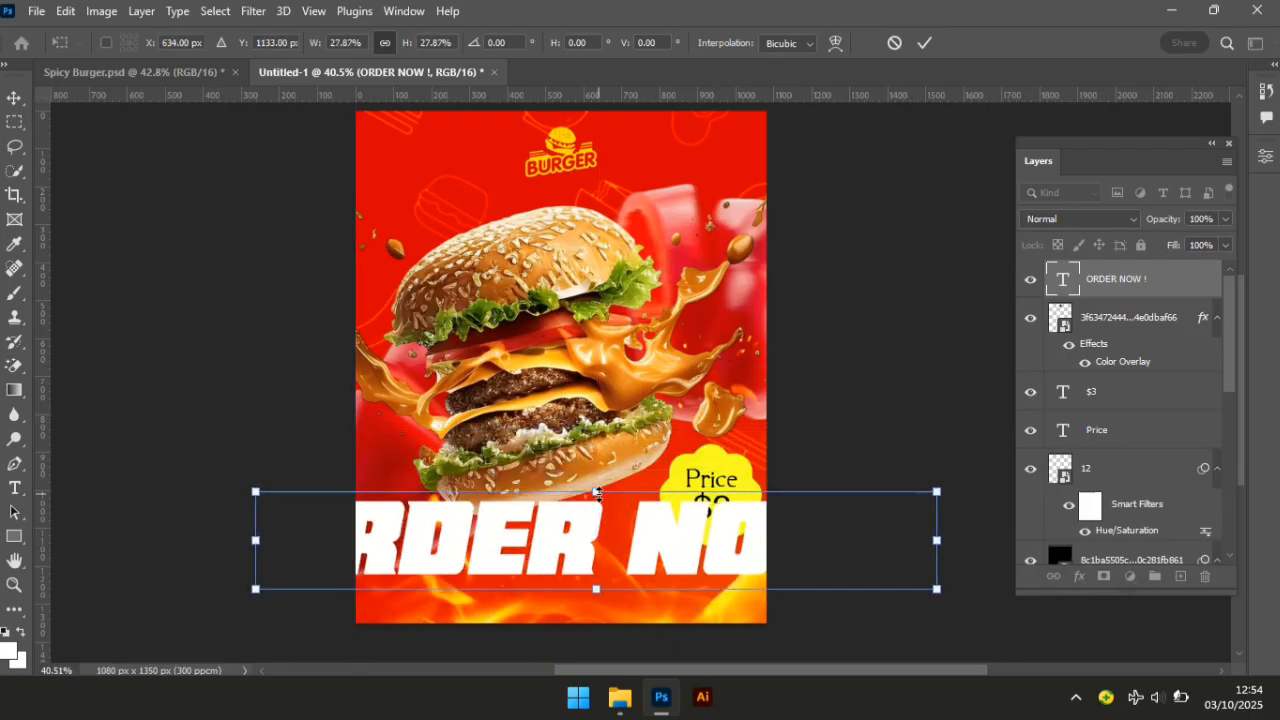
{"action": "left_click_drag", "start_coordinate": [597, 492], "coordinate": [588, 566]}
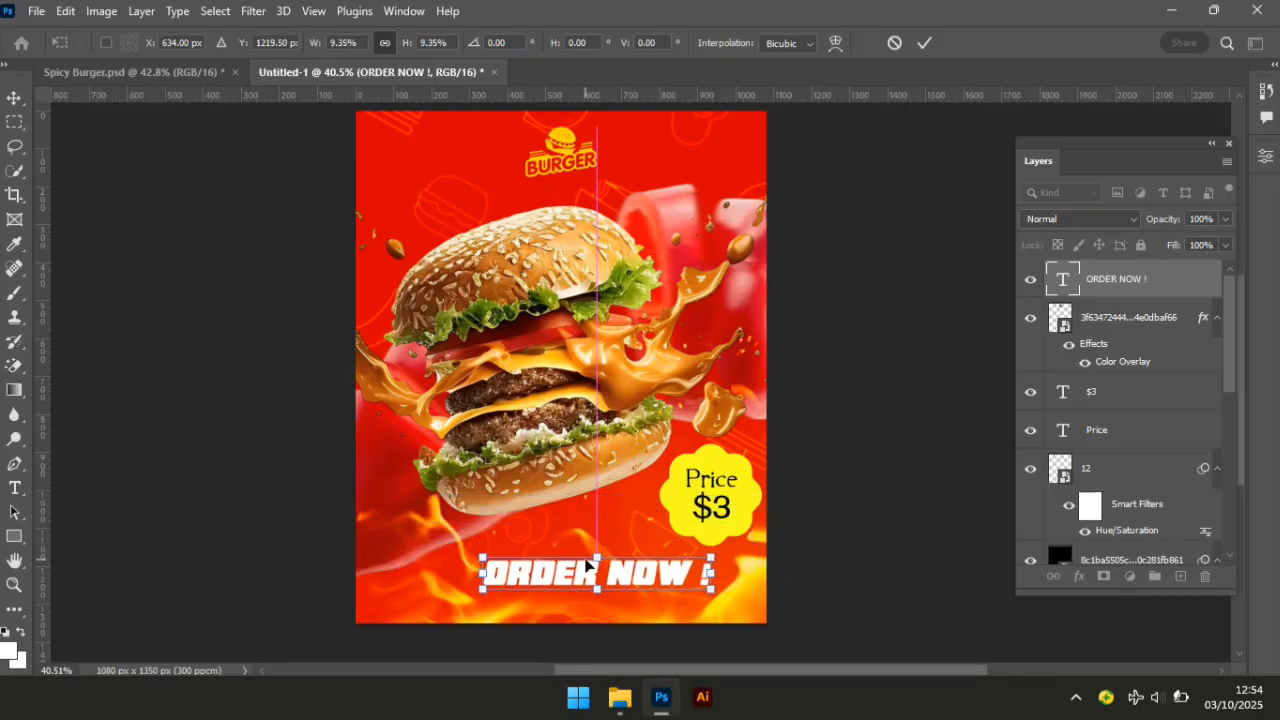
{"action": "key", "text": "Return"}
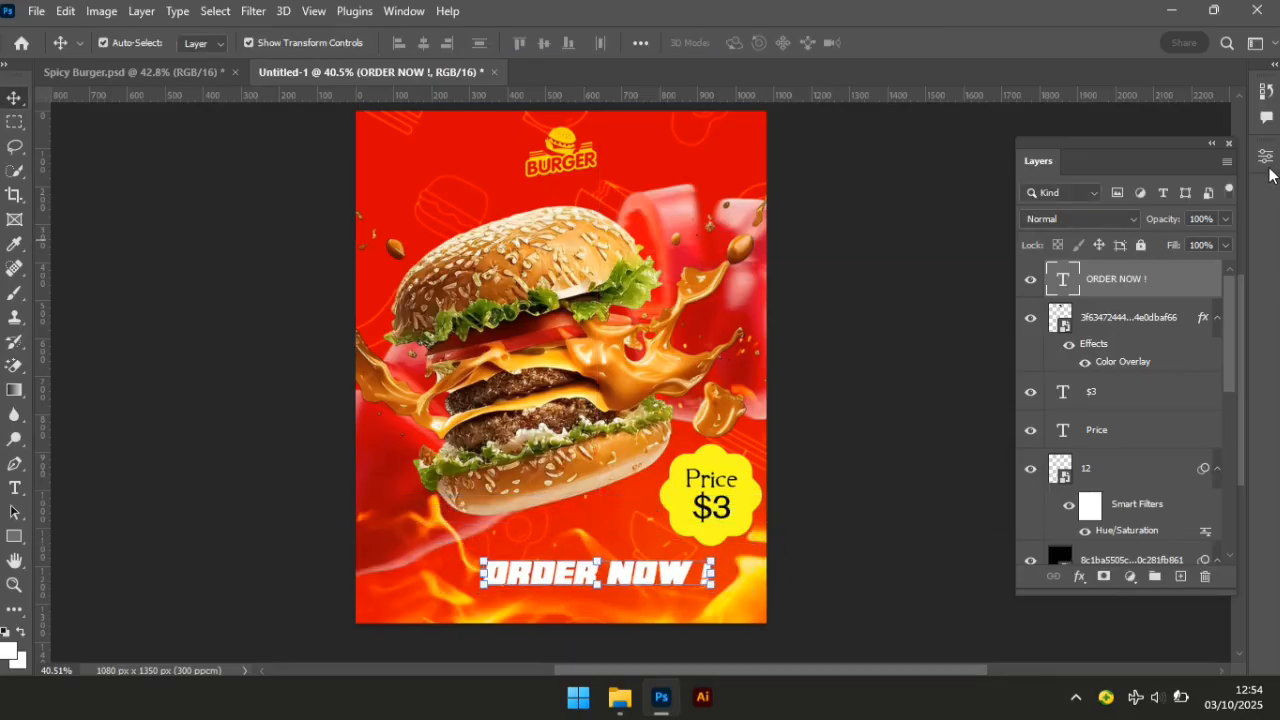
Centre ORDER NOW ! horizontally against the Background layer.
{"action": "left_click", "coordinate": [1265, 157]}
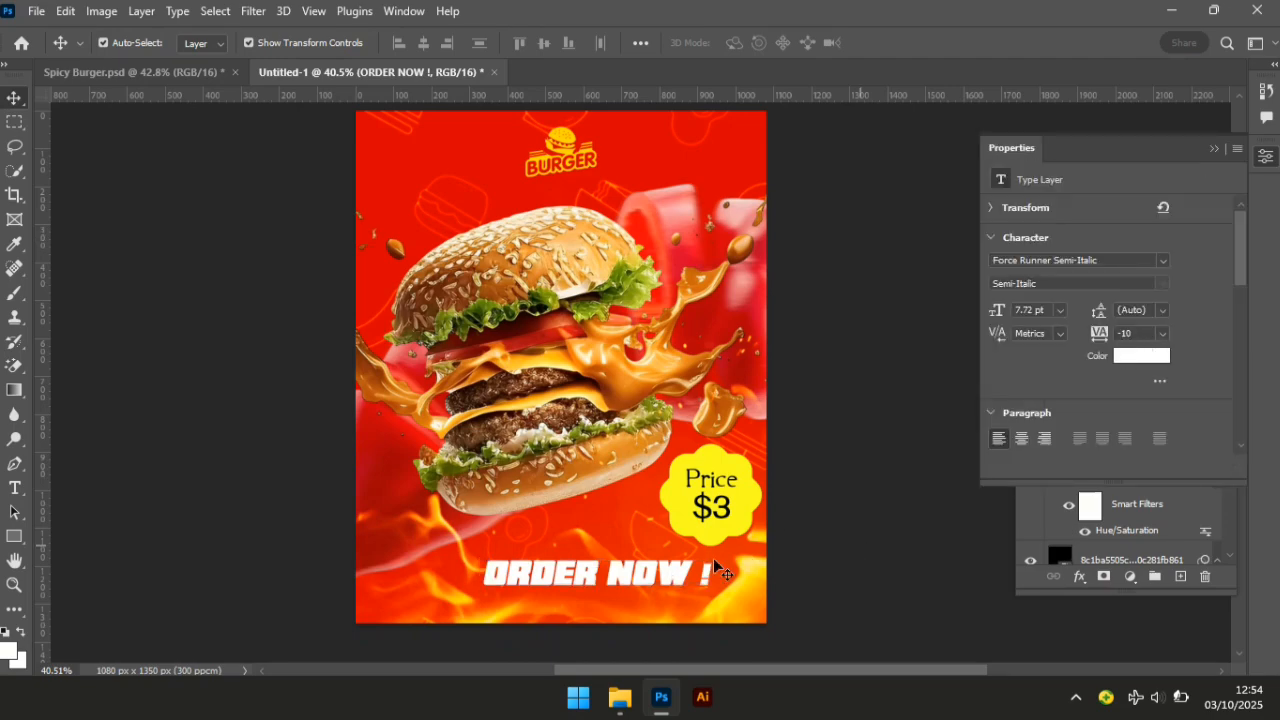
{"action": "left_click", "coordinate": [669, 567]}
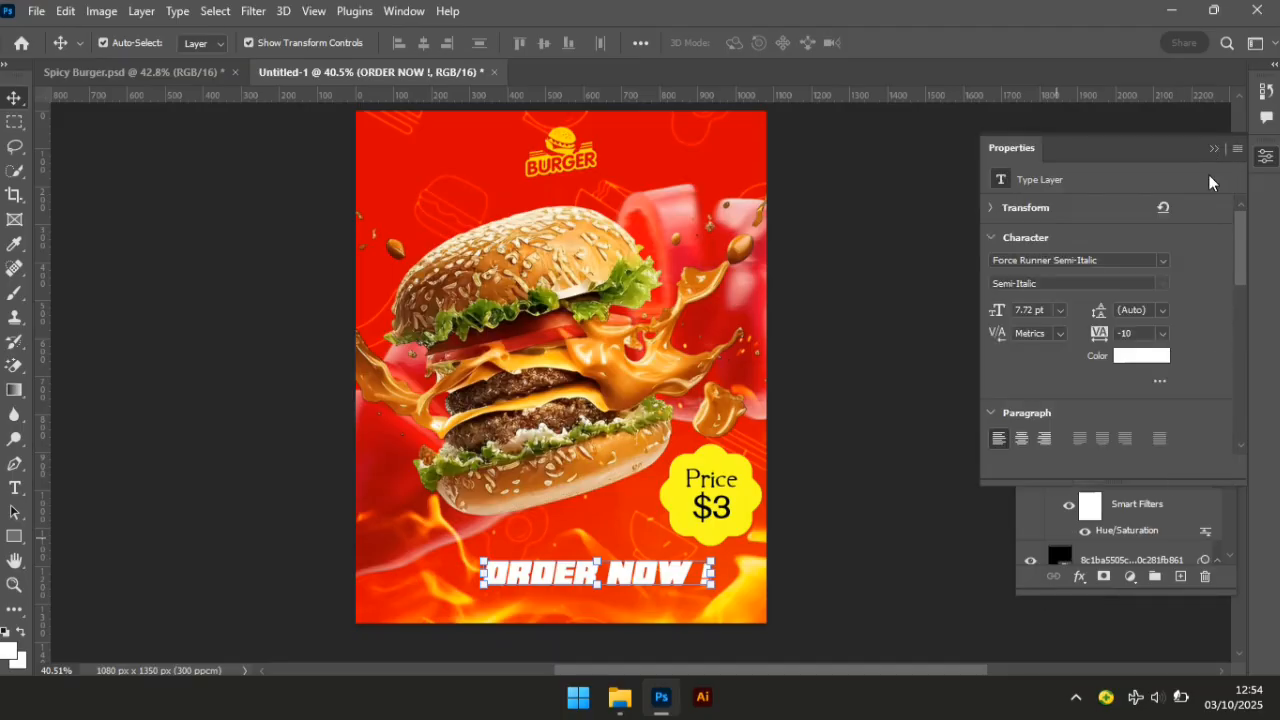
{"action": "left_click", "coordinate": [1214, 149]}
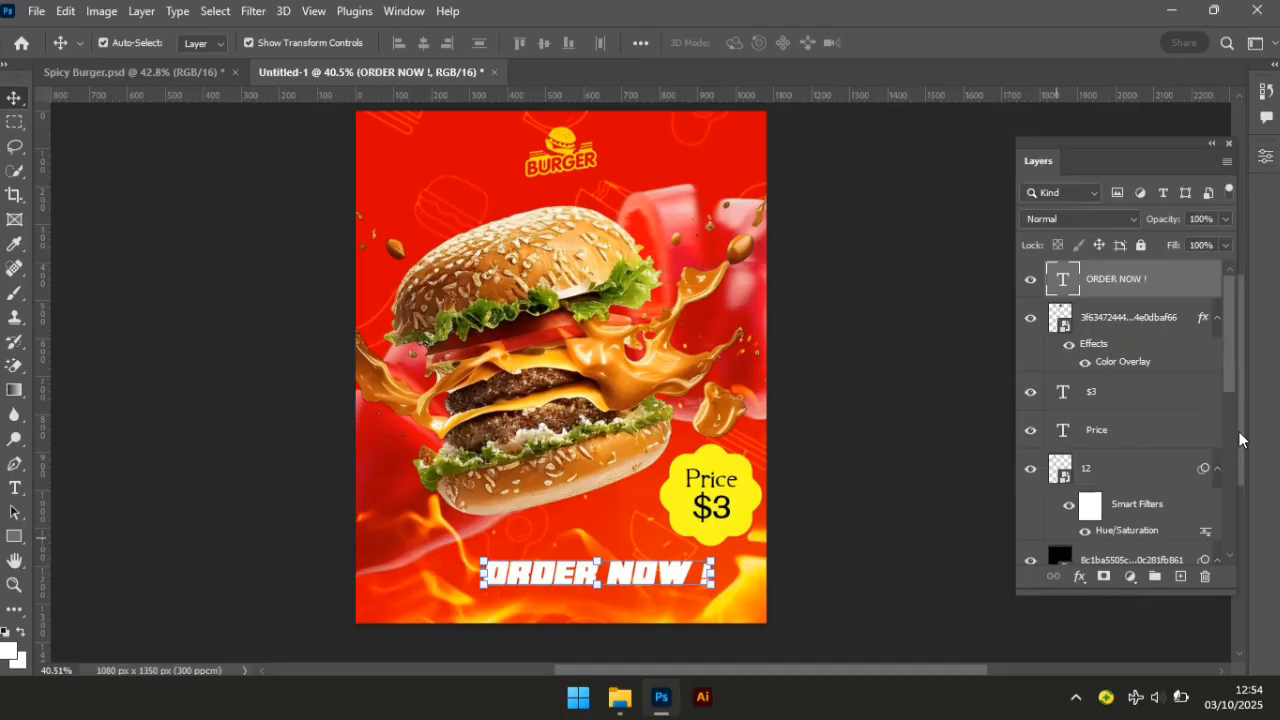
{"action": "left_click_drag", "start_coordinate": [1230, 384], "coordinate": [1234, 543]}
{"action": "left_click", "coordinate": [1055, 510], "text": "ctrl"}
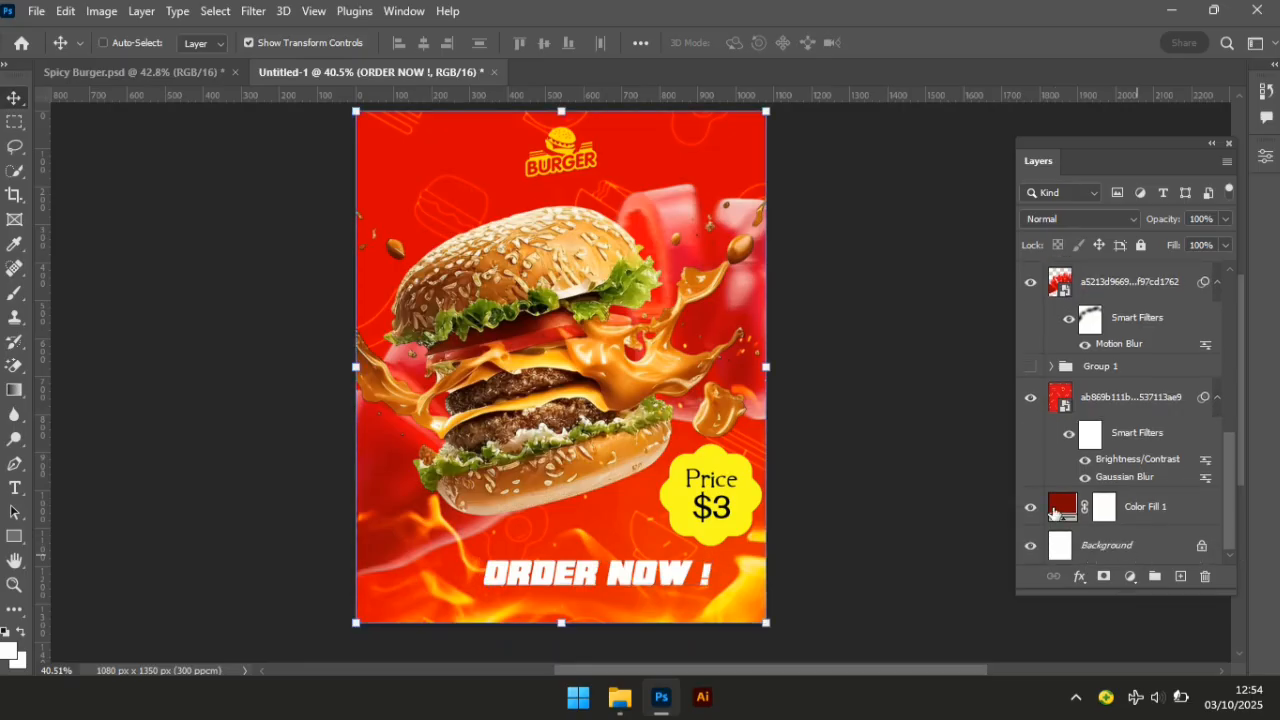
{"action": "left_click", "coordinate": [423, 46]}
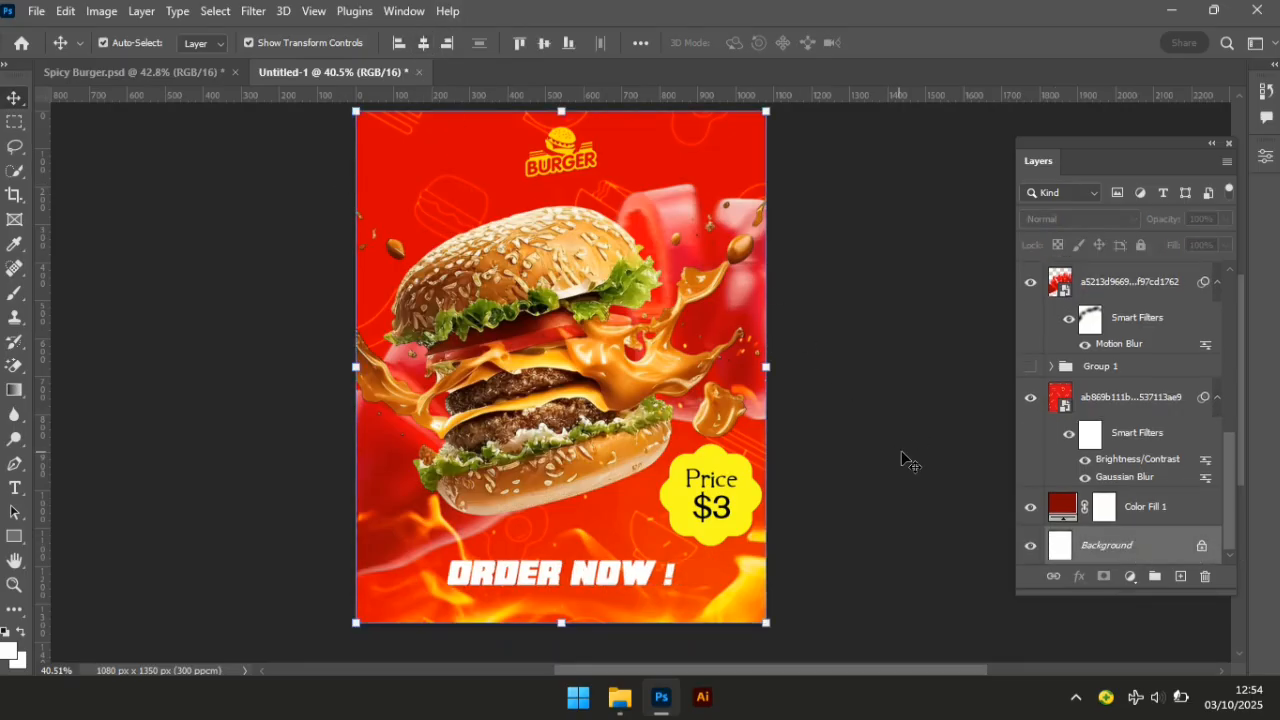
{"action": "key", "text": "ctrl+d"}
Nudge ORDER NOW ! slightly upward.
{"action": "left_click", "coordinate": [628, 581]}
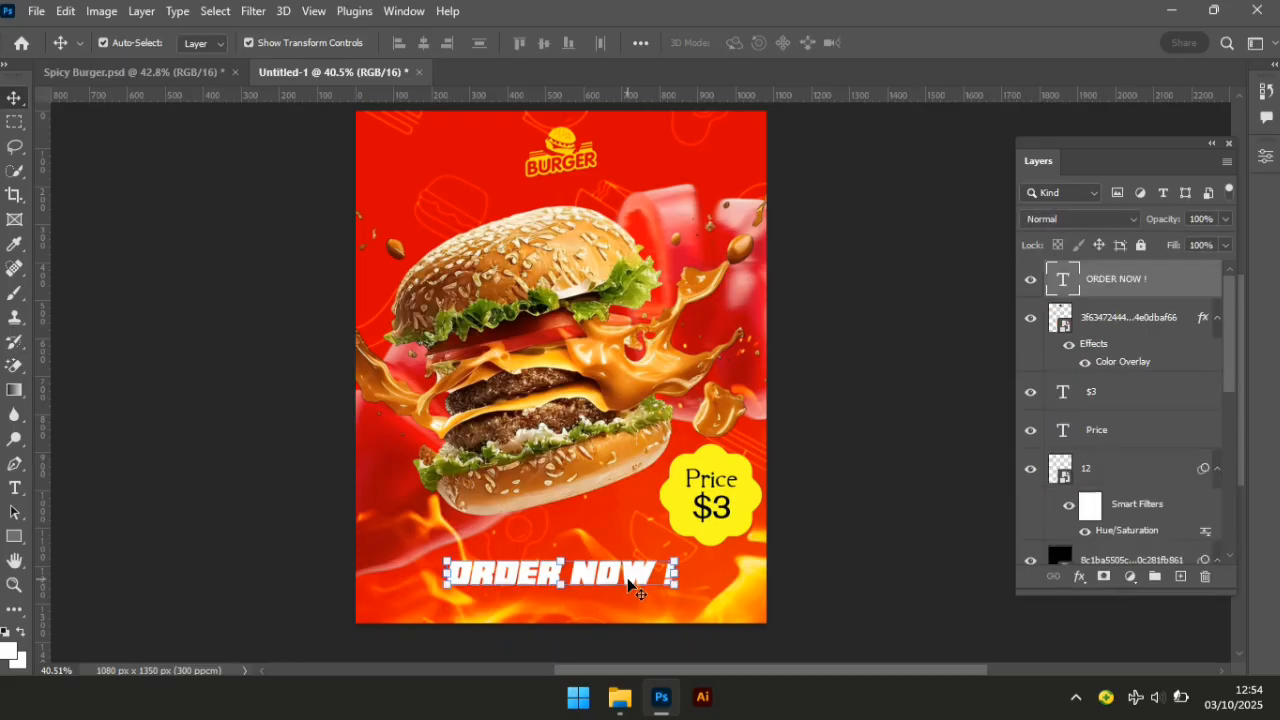
{"action": "key", "text": "shift+Up"}
{"action": "key", "text": "shift+Up"}
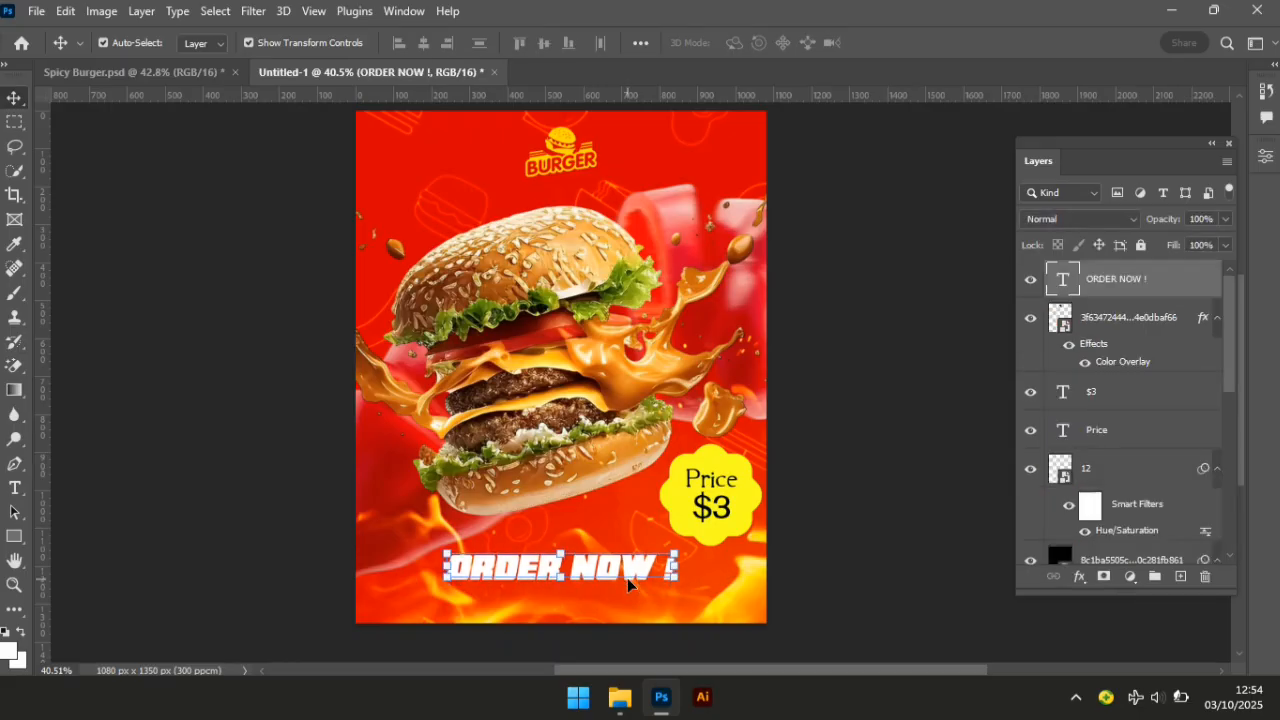
{"action": "left_click", "coordinate": [150, 576]}
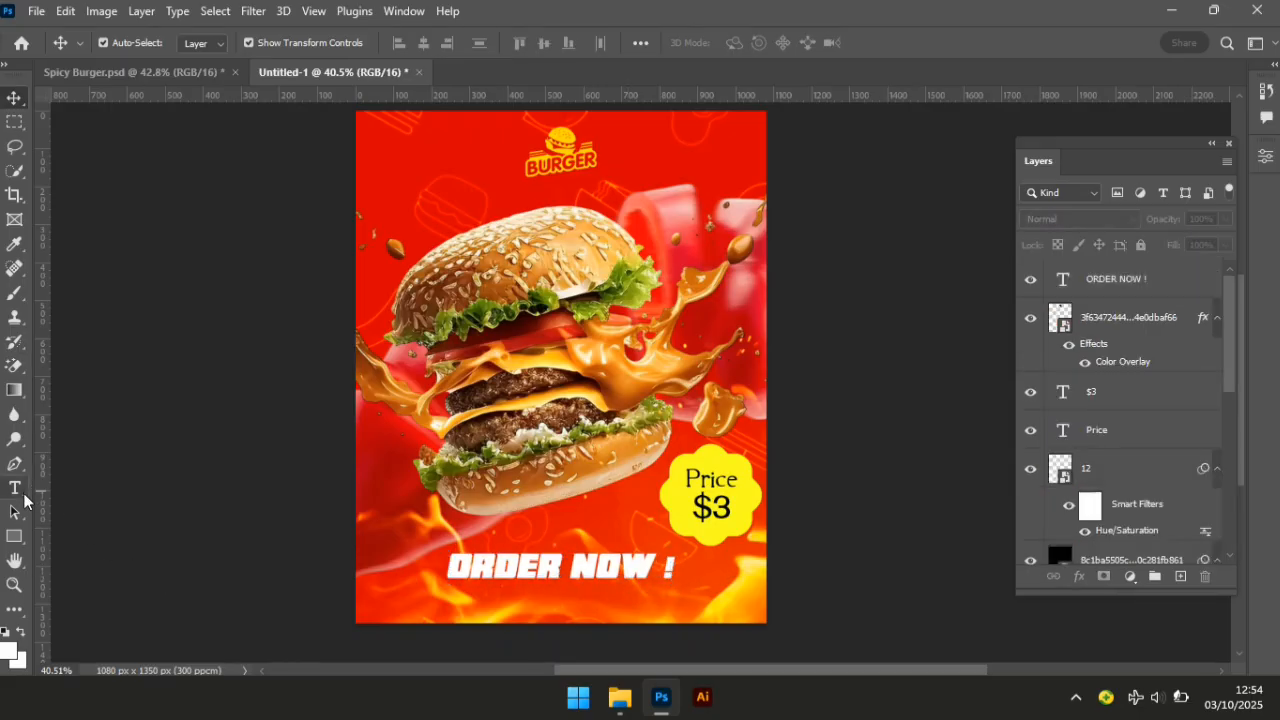
{"action": "key", "text": "t"}
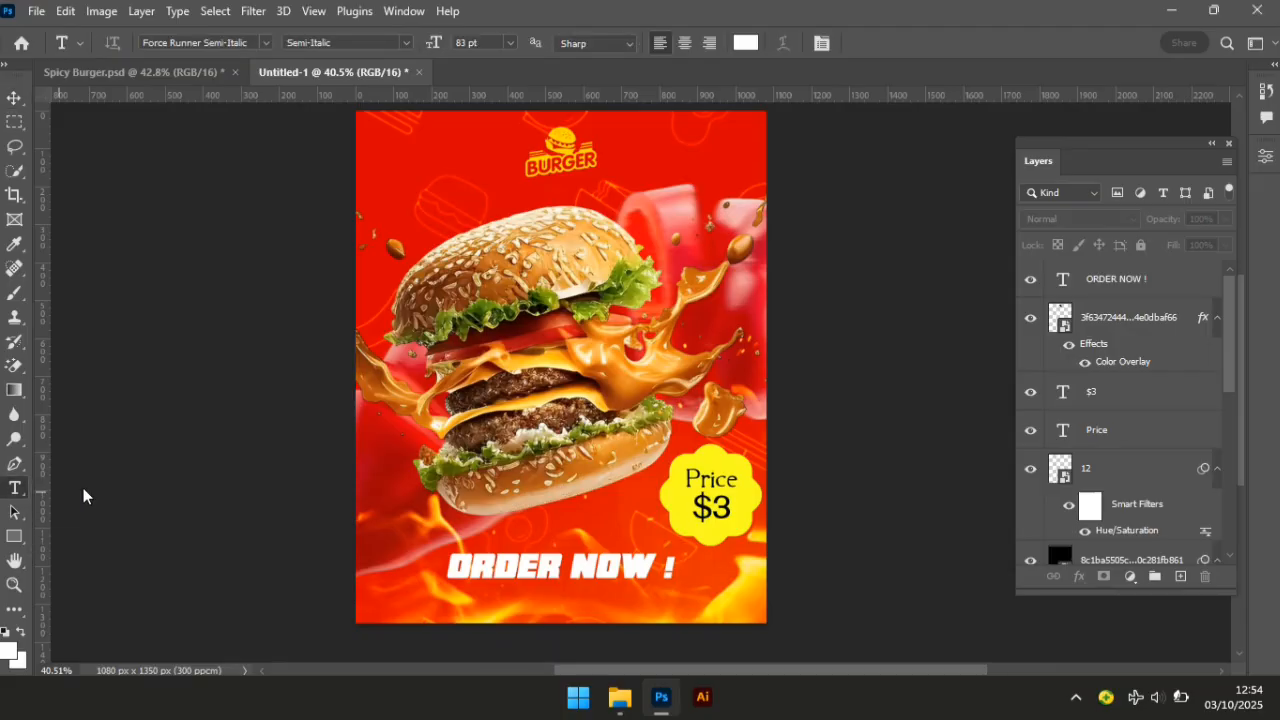
Type a 'COntact Info' line near the poster bottom in Poppins Regular.
{"action": "double_click", "coordinate": [163, 47]}
{"action": "left_click", "coordinate": [163, 47]}
{"action": "type", "text": "POP"}
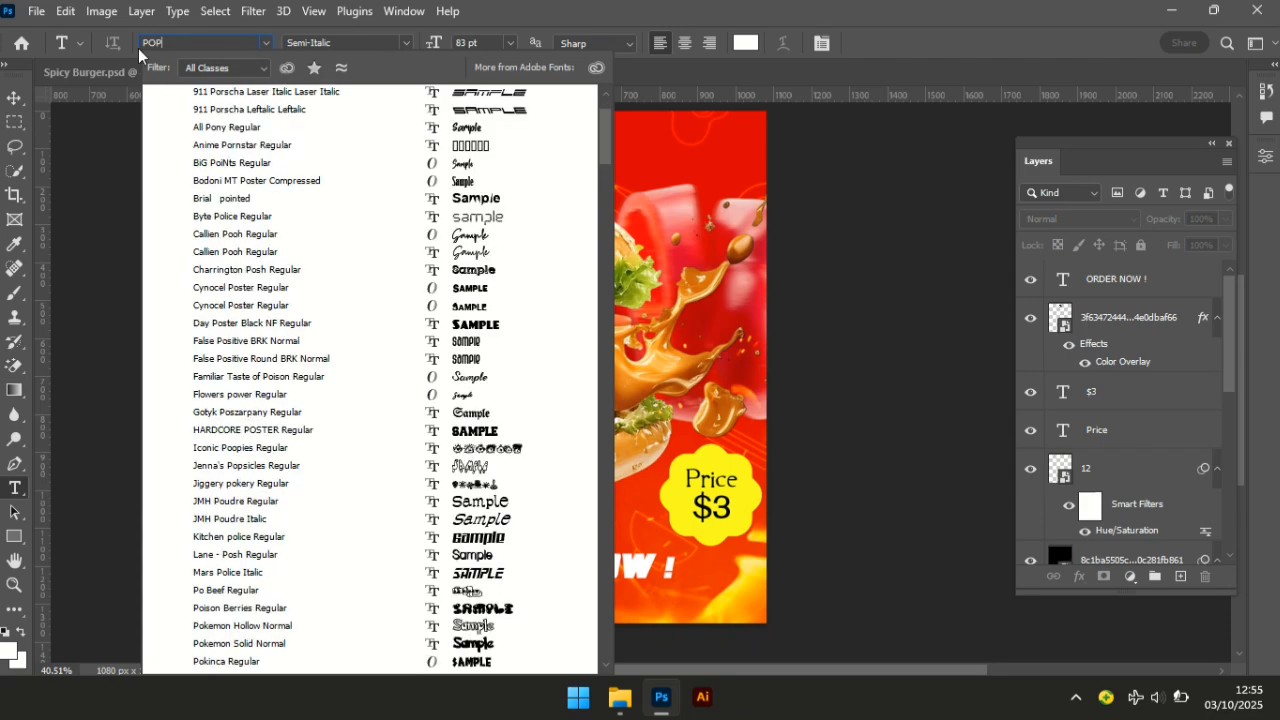
{"action": "type", "text": "P"}
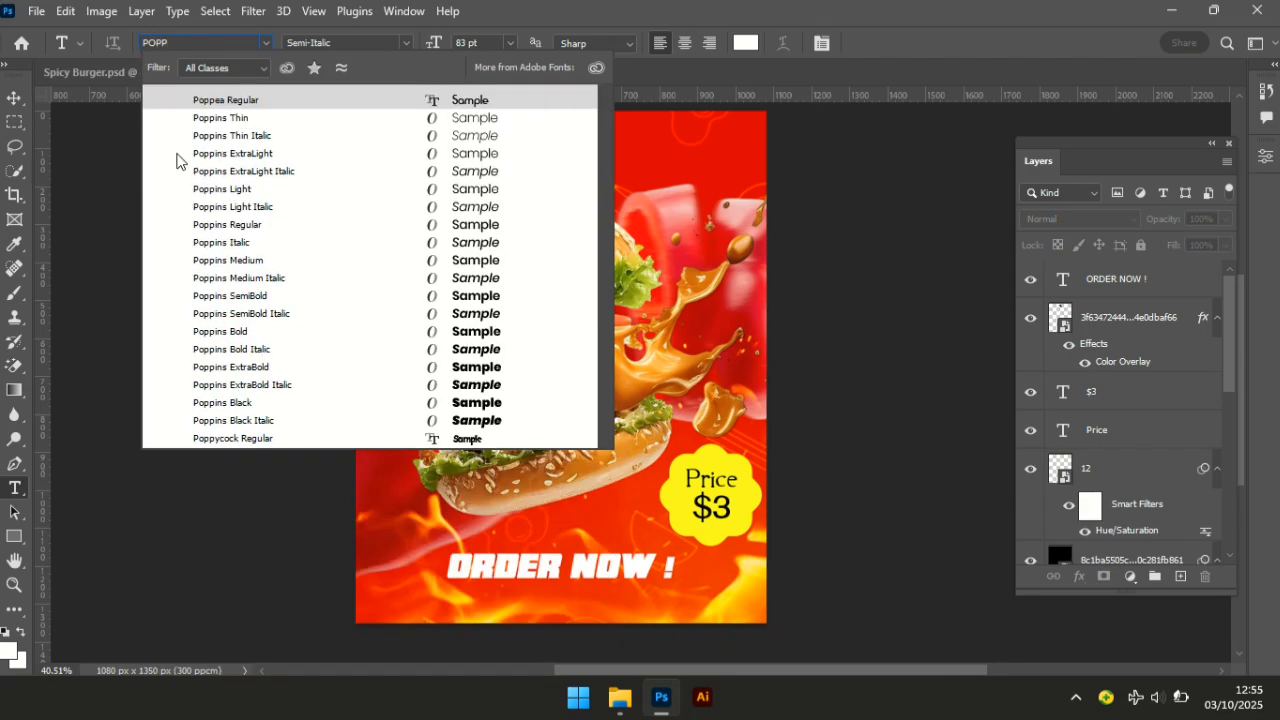
{"action": "left_click", "coordinate": [232, 226]}
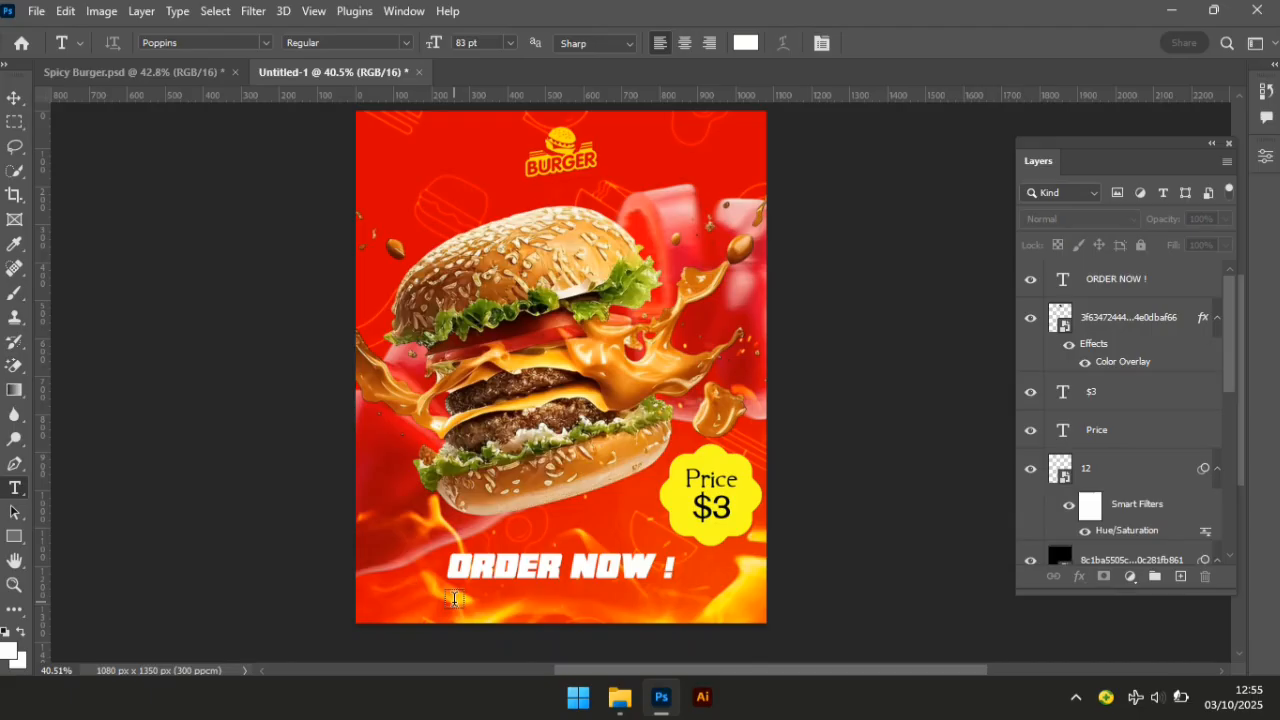
{"action": "left_click", "coordinate": [454, 598]}
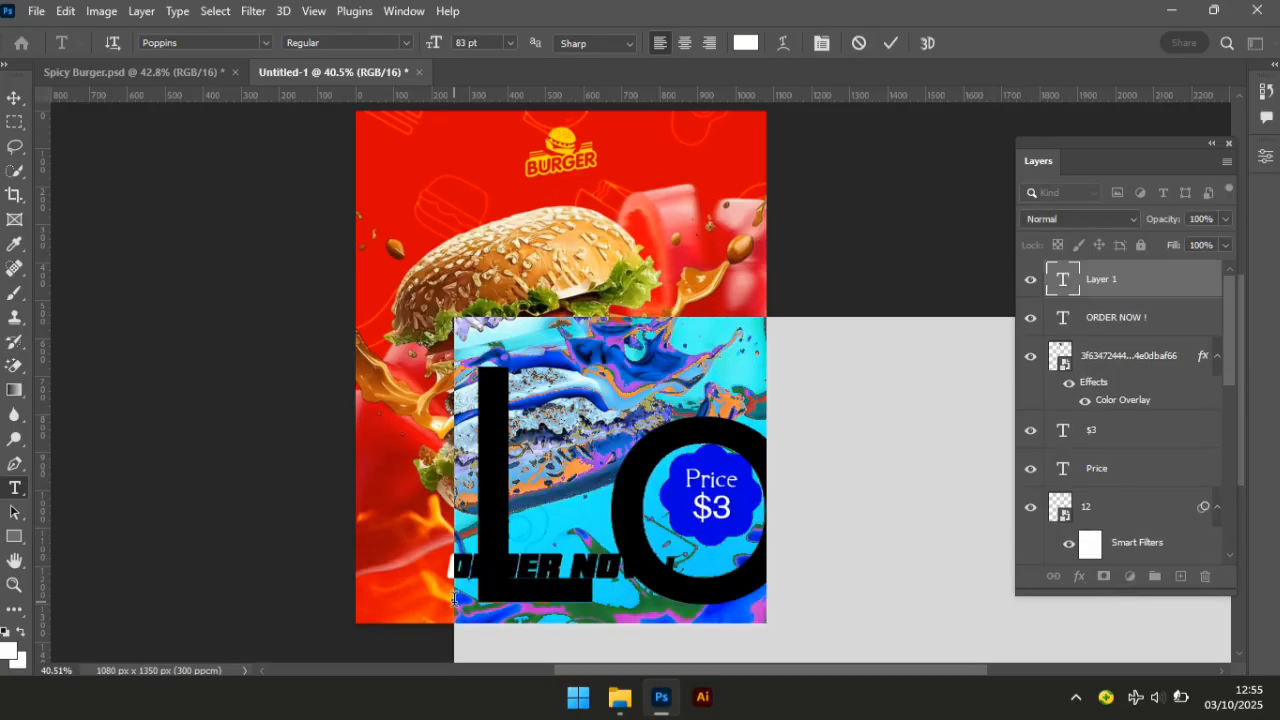
{"action": "type", "text": "CO"}
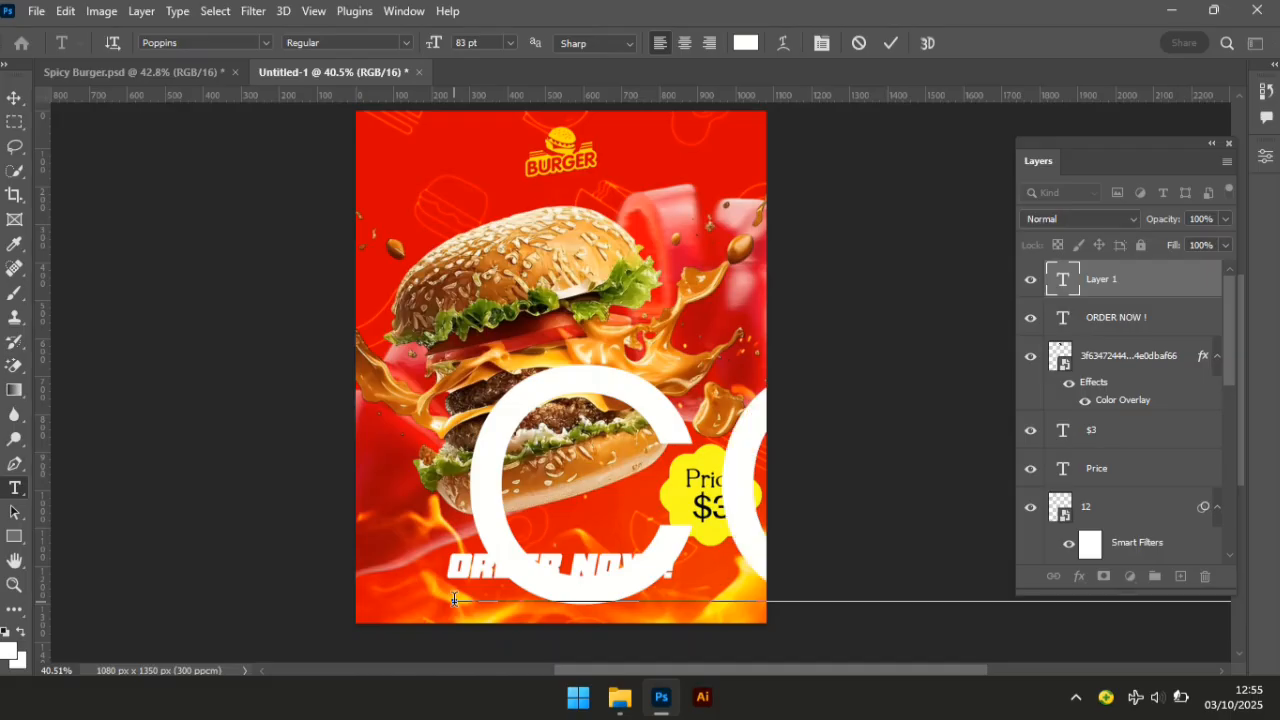
{"action": "left_click", "coordinate": [17, 100]}
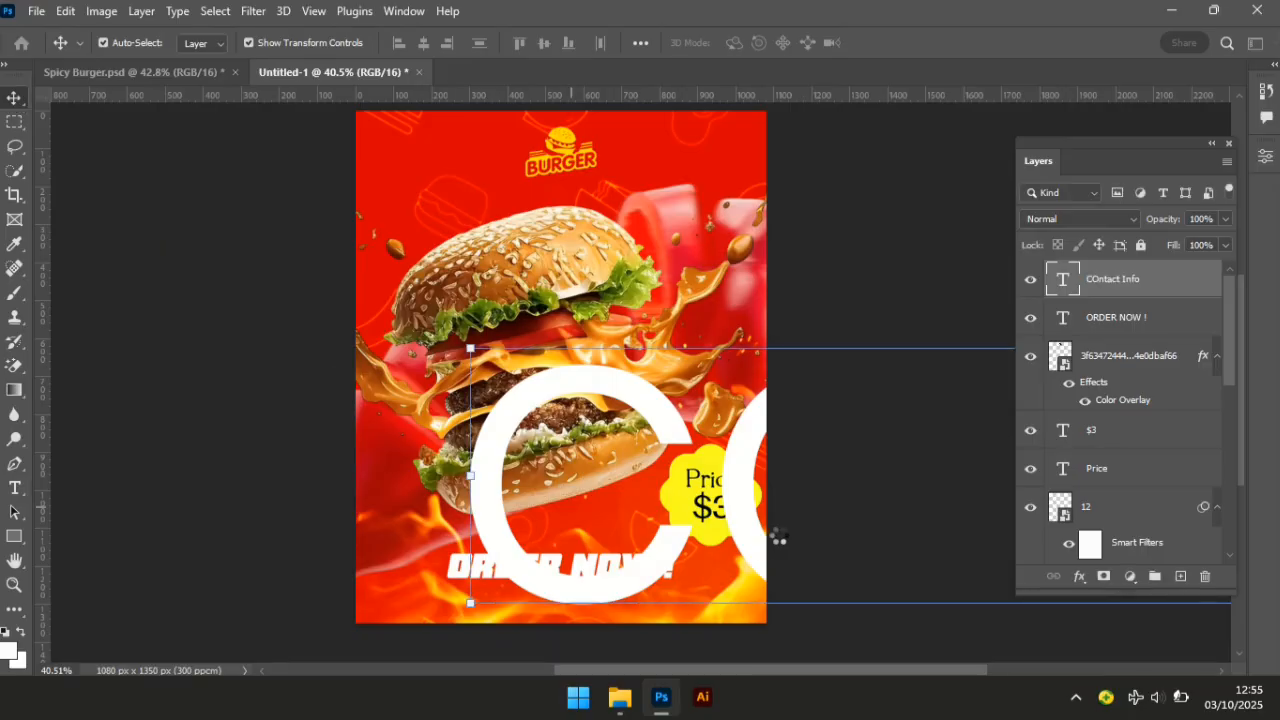
Scale the contact text down and place it just beneath ORDER NOW !
{"action": "left_click_drag", "start_coordinate": [678, 548], "coordinate": [282, 490]}
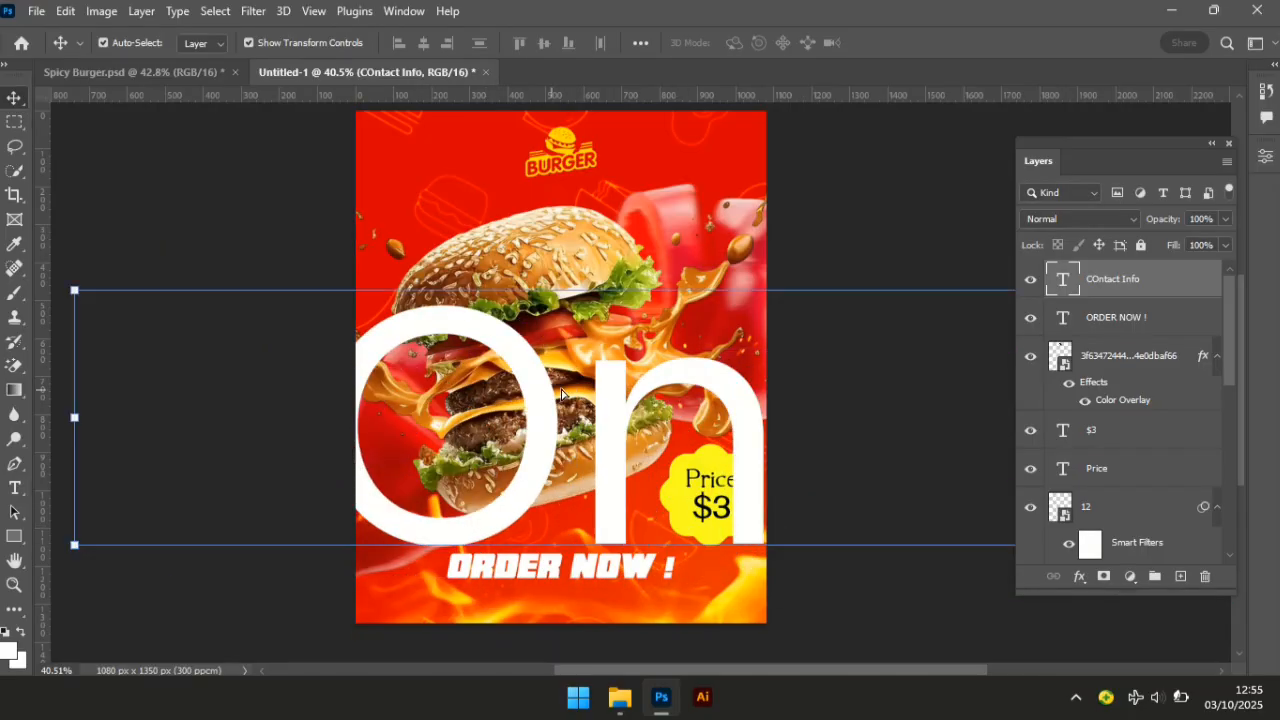
{"action": "left_click", "coordinate": [684, 289]}
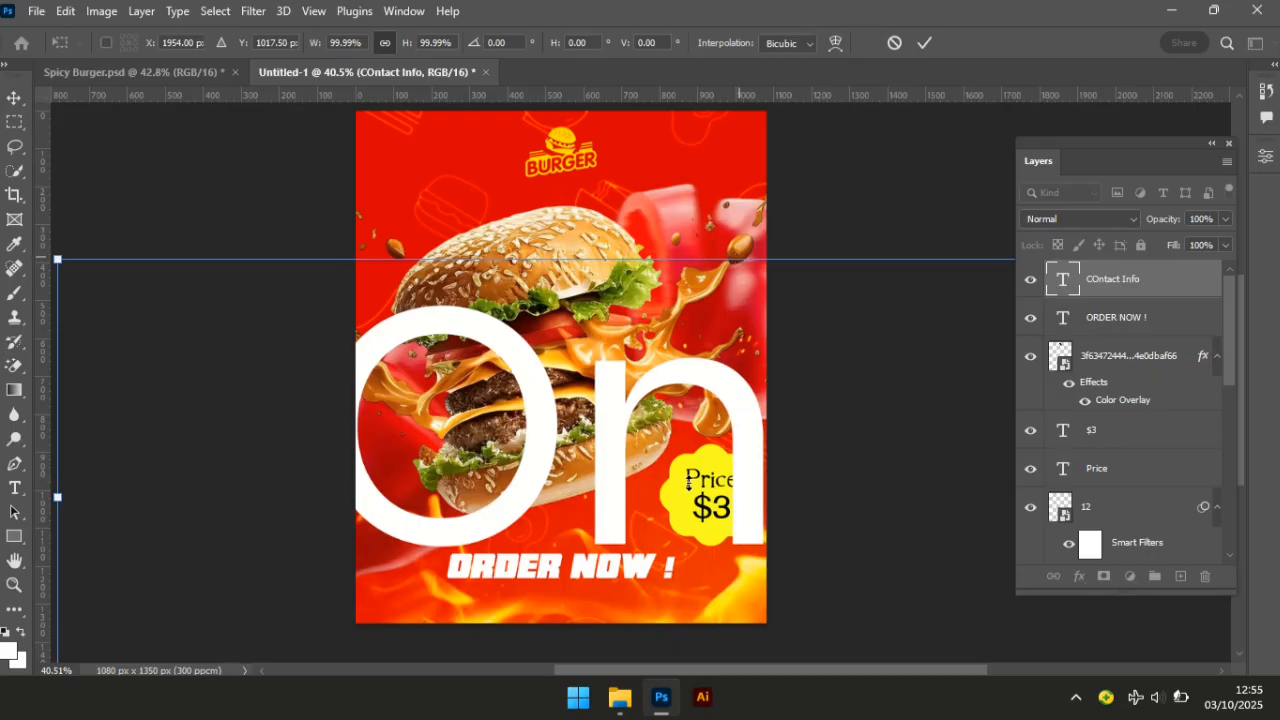
{"action": "left_click_drag", "start_coordinate": [739, 258], "coordinate": [686, 546]}
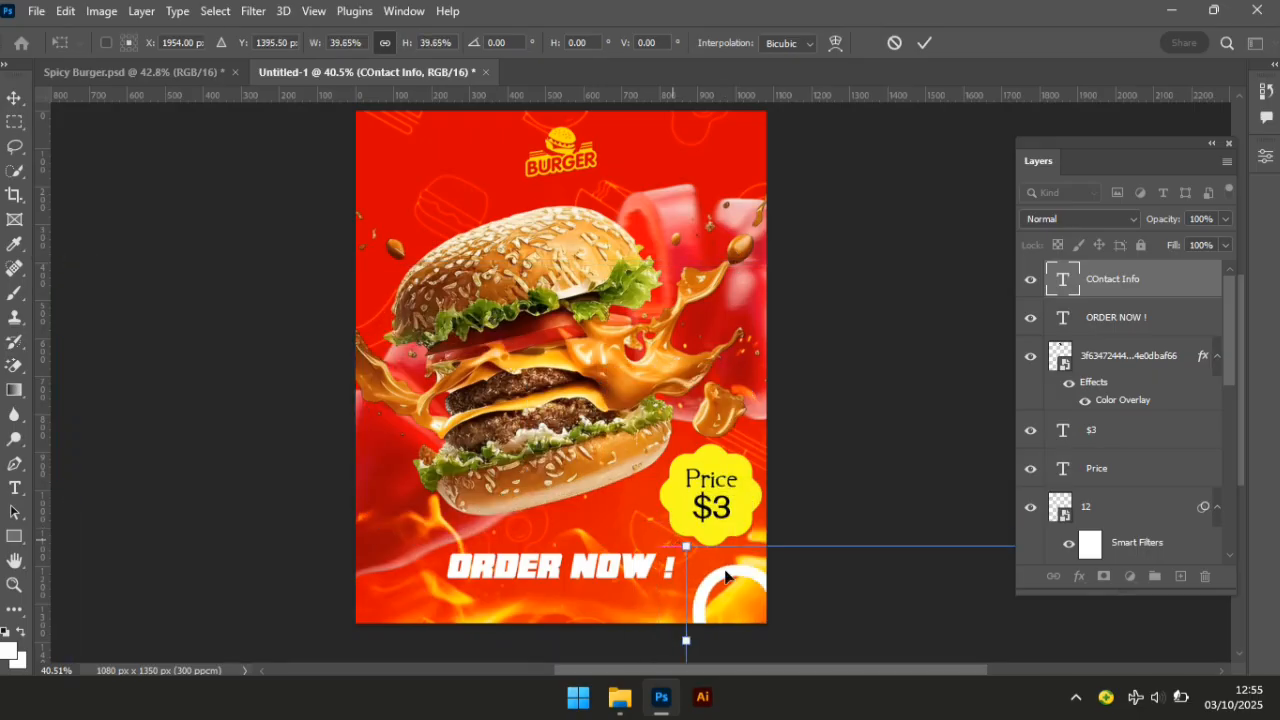
{"action": "left_click_drag", "start_coordinate": [341, 472], "coordinate": [206, 412]}
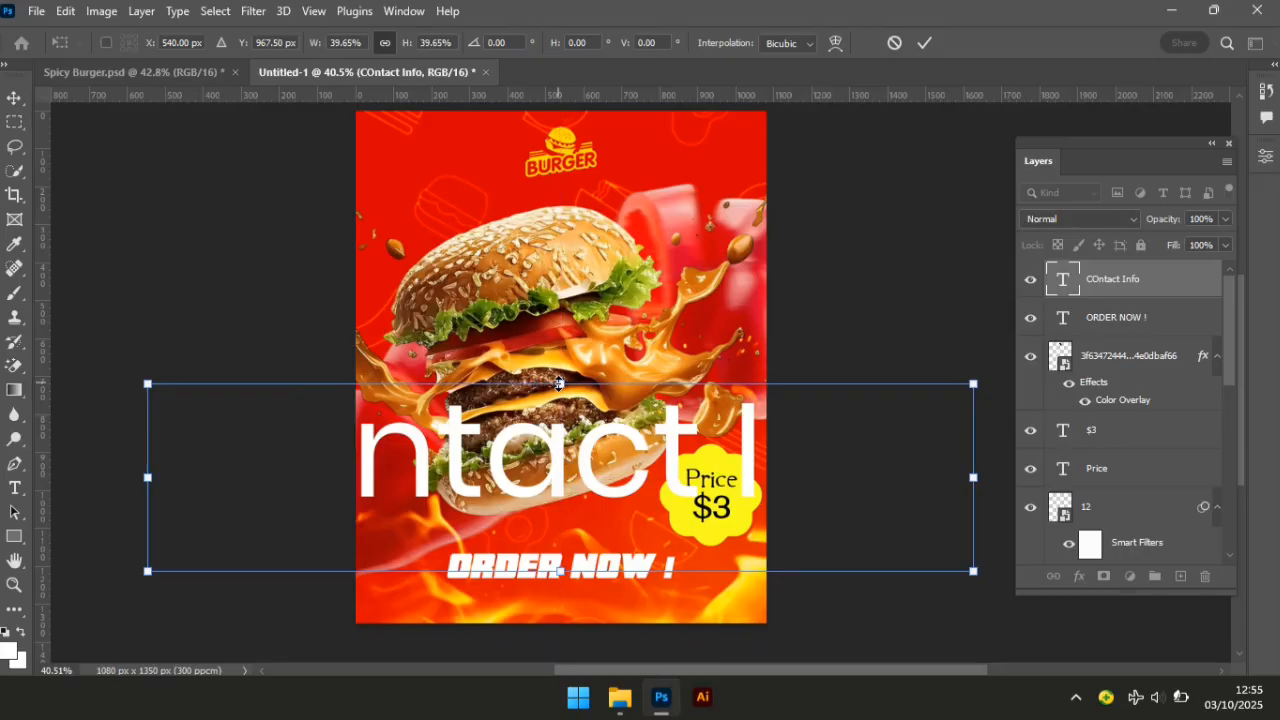
{"action": "left_click_drag", "start_coordinate": [563, 385], "coordinate": [550, 530]}
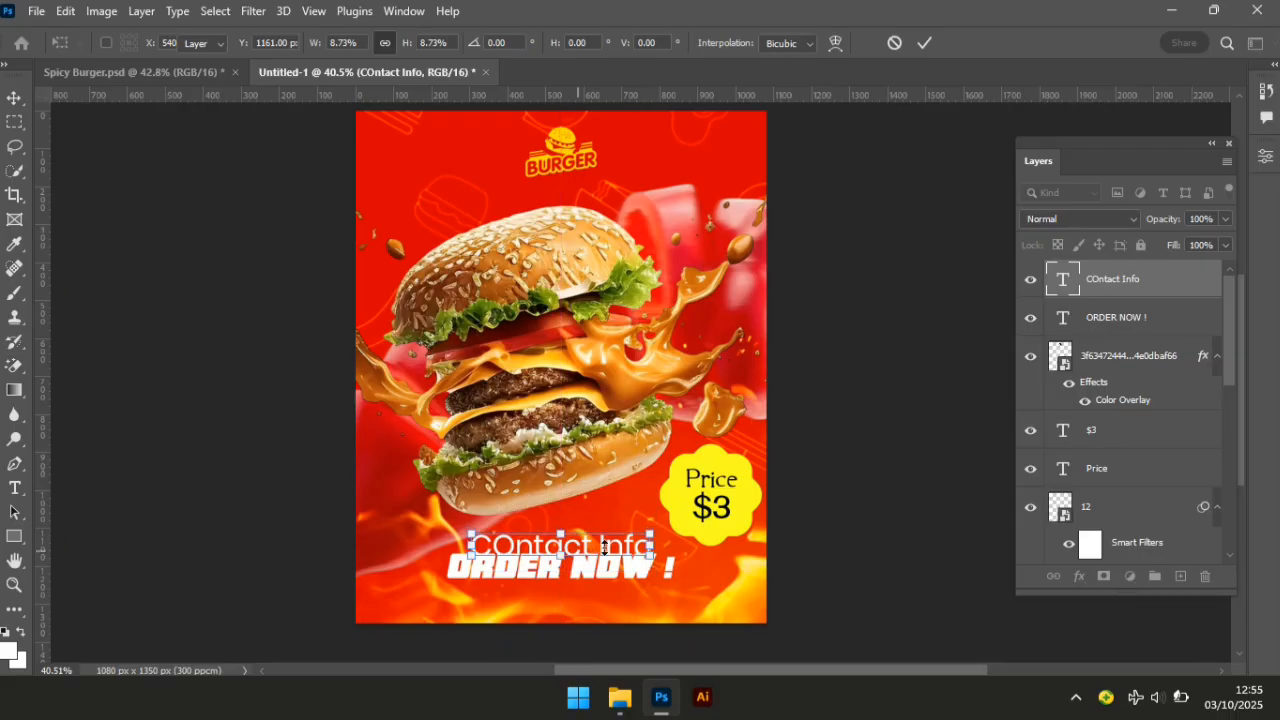
{"action": "key", "text": "Return"}
{"action": "left_click_drag", "start_coordinate": [602, 545], "coordinate": [589, 600]}
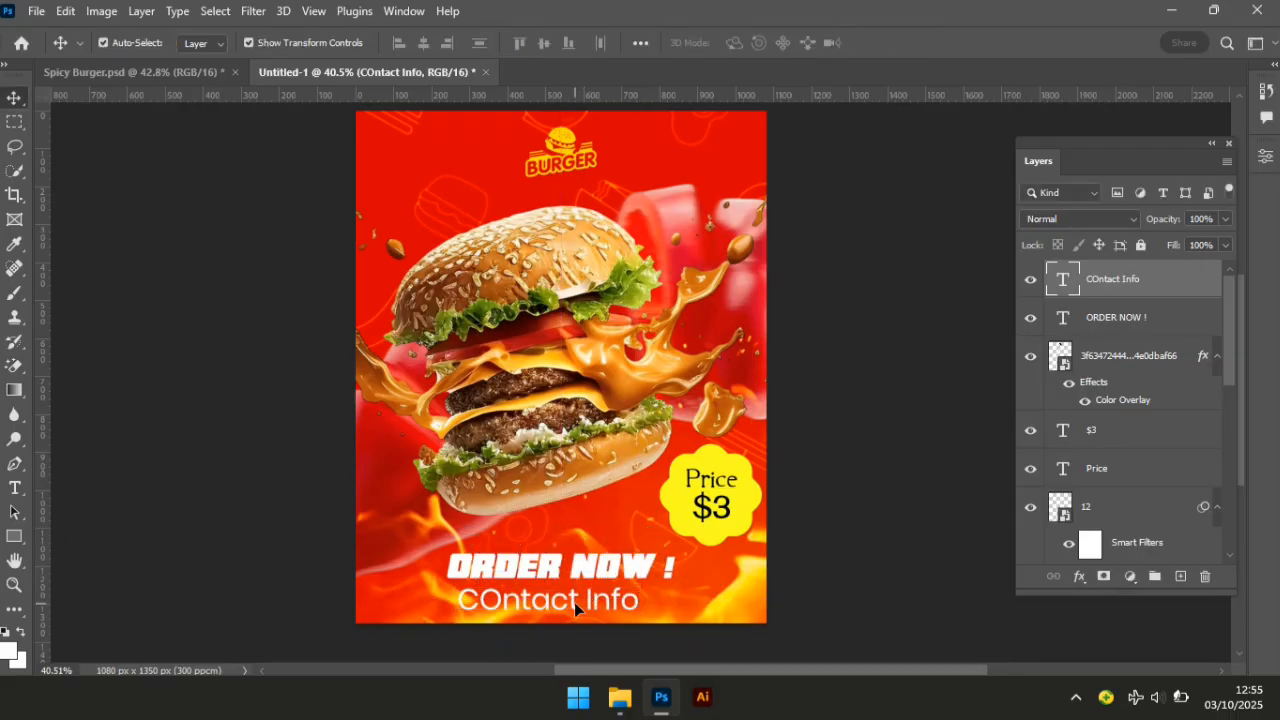
Fix the wording to 'Contact Info' and append a colon and the shop's e-mail address.
{"action": "double_click", "coordinate": [574, 602]}
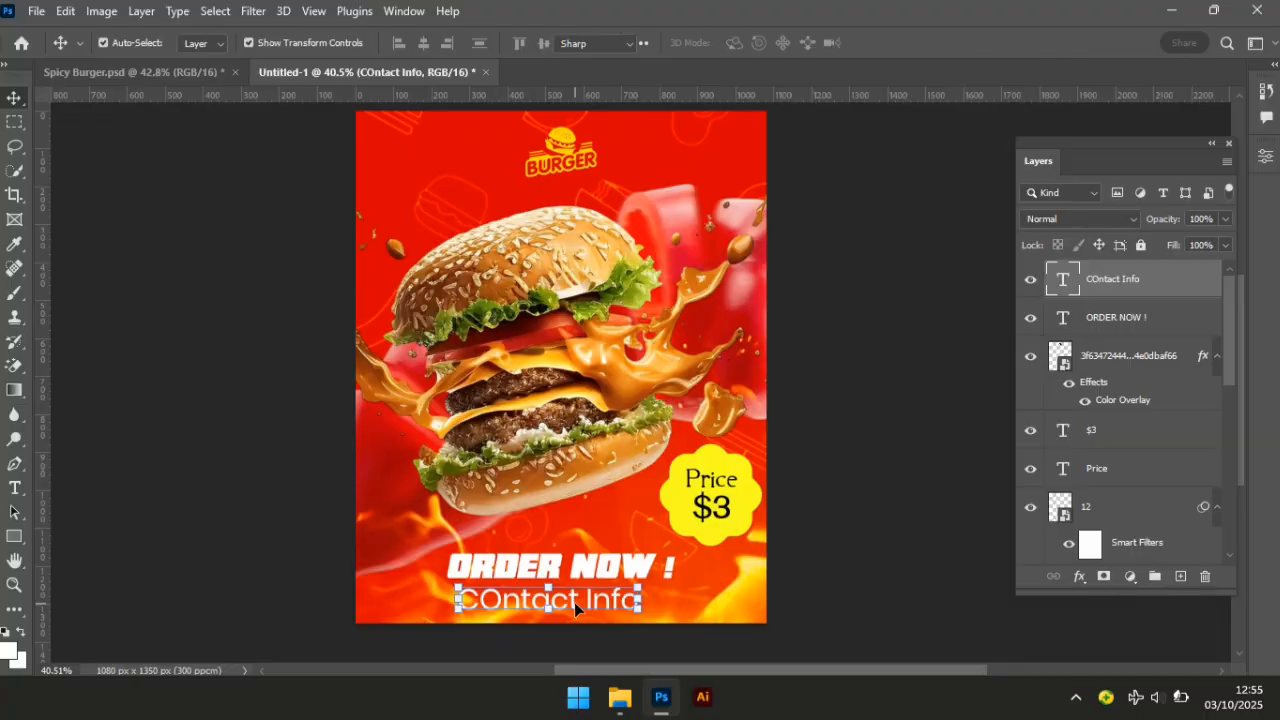
{"action": "double_click", "coordinate": [500, 601]}
{"action": "left_click_drag", "start_coordinate": [501, 601], "coordinate": [488, 598]}
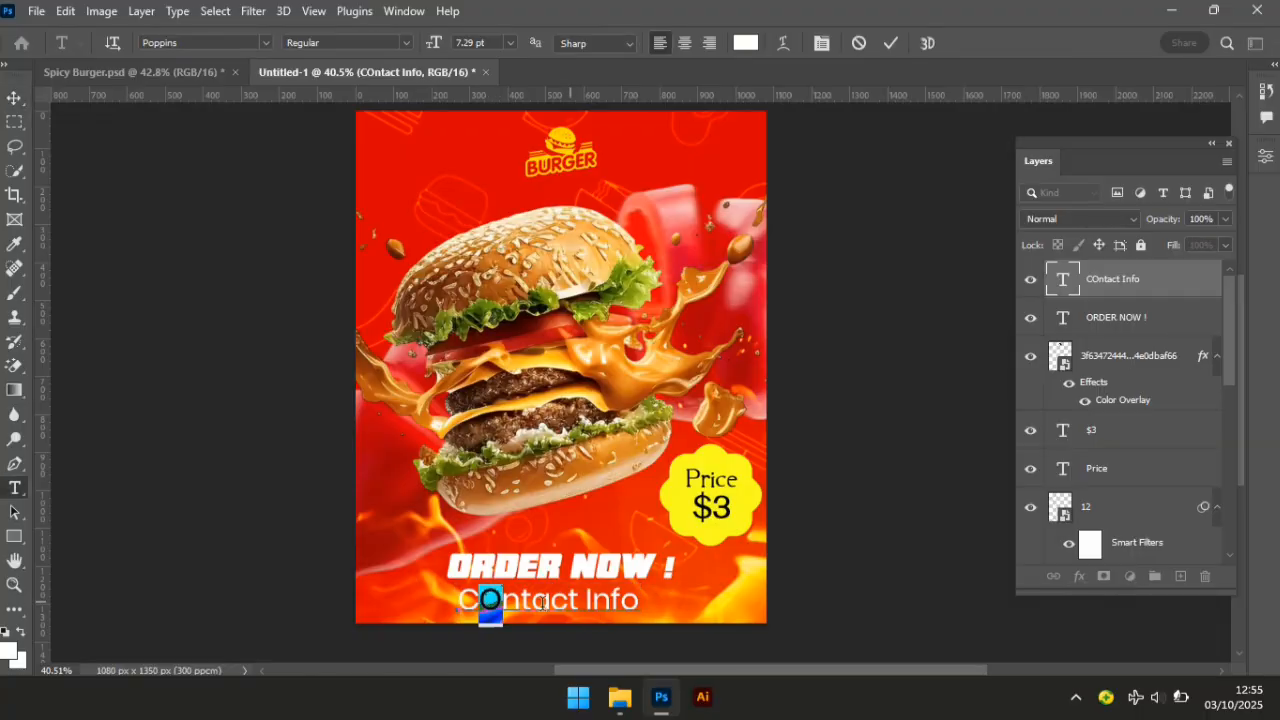
{"action": "type", "text": "o"}
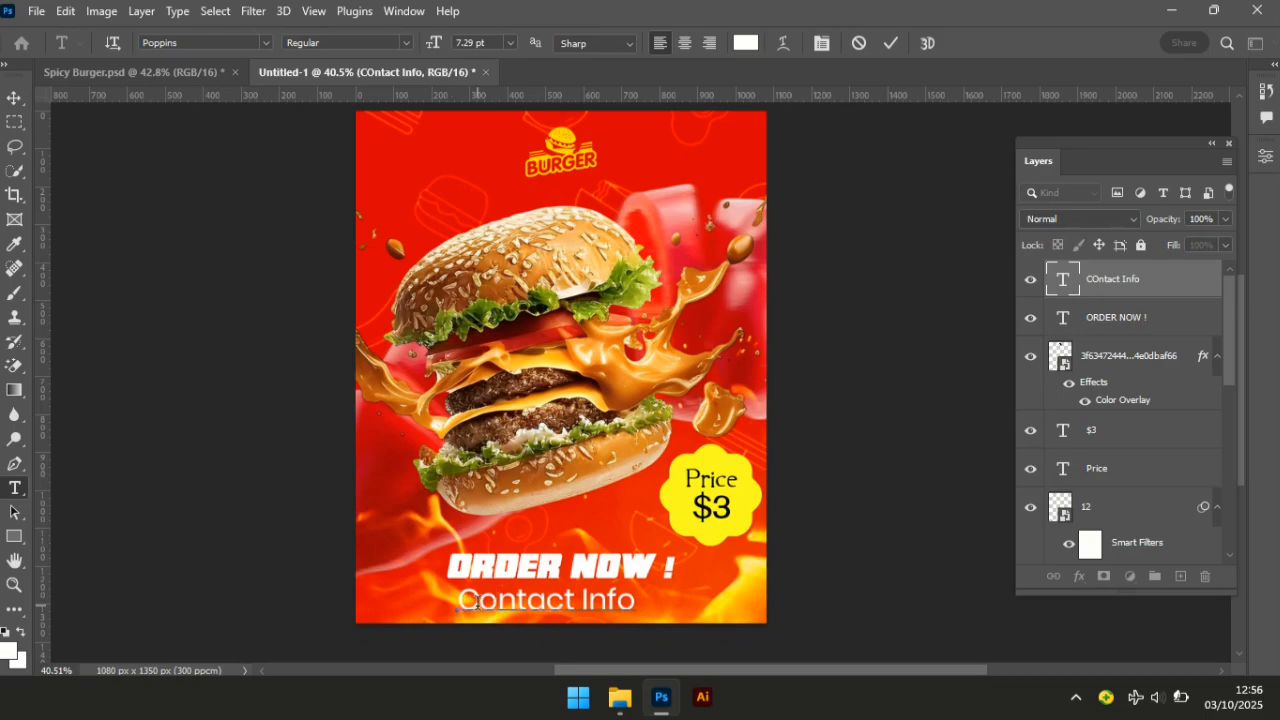
{"action": "left_click_drag", "start_coordinate": [478, 600], "coordinate": [459, 600]}
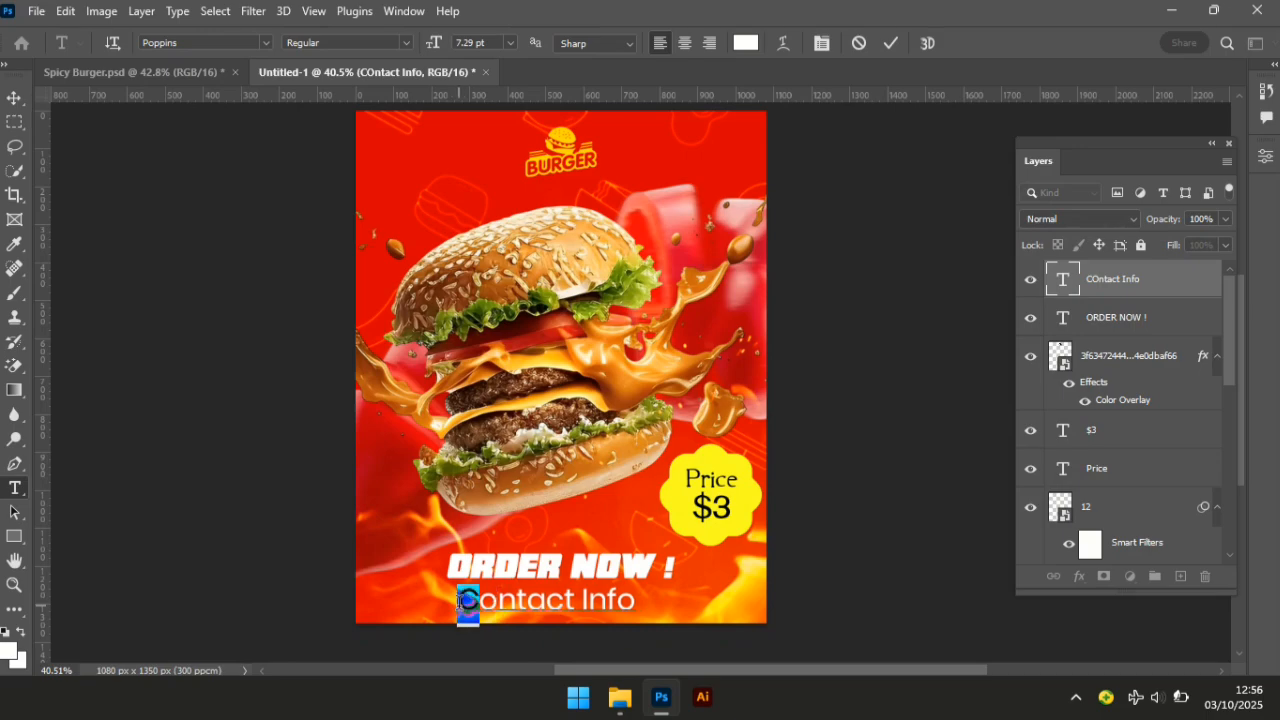
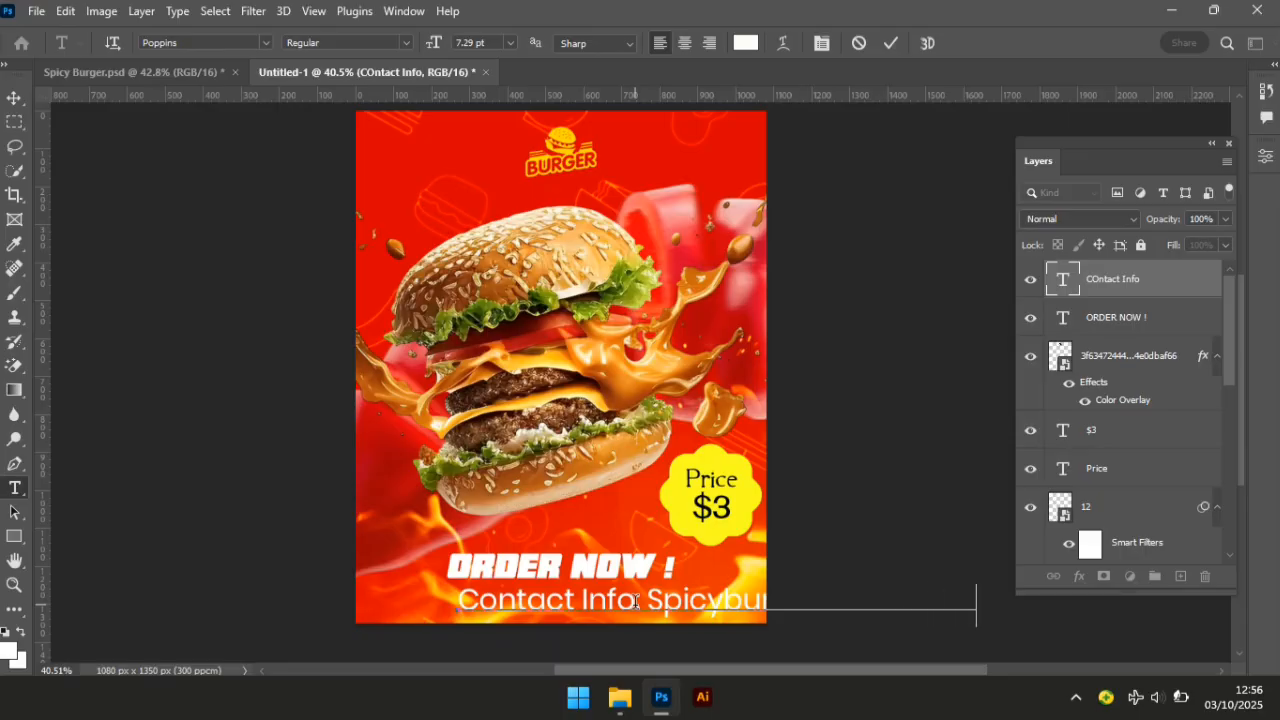
Colour the 'Contact Info:' label yellow (#ffe400), leaving the e-mail address white.
{"action": "left_click", "coordinate": [645, 601]}
{"action": "key", "text": "shift+Left"}
{"action": "key", "text": "shift+Left"}
{"action": "key", "text": "shift+Left"}
{"action": "key", "text": "shift+Left"}
{"action": "key", "text": "shift+Left"}
{"action": "key", "text": "shift+Left"}
{"action": "key", "text": "shift+Left"}
{"action": "key", "text": "shift+Left"}
{"action": "key", "text": "shift+Left"}
{"action": "key", "text": "shift+Left"}
{"action": "key", "text": "shift+Left"}
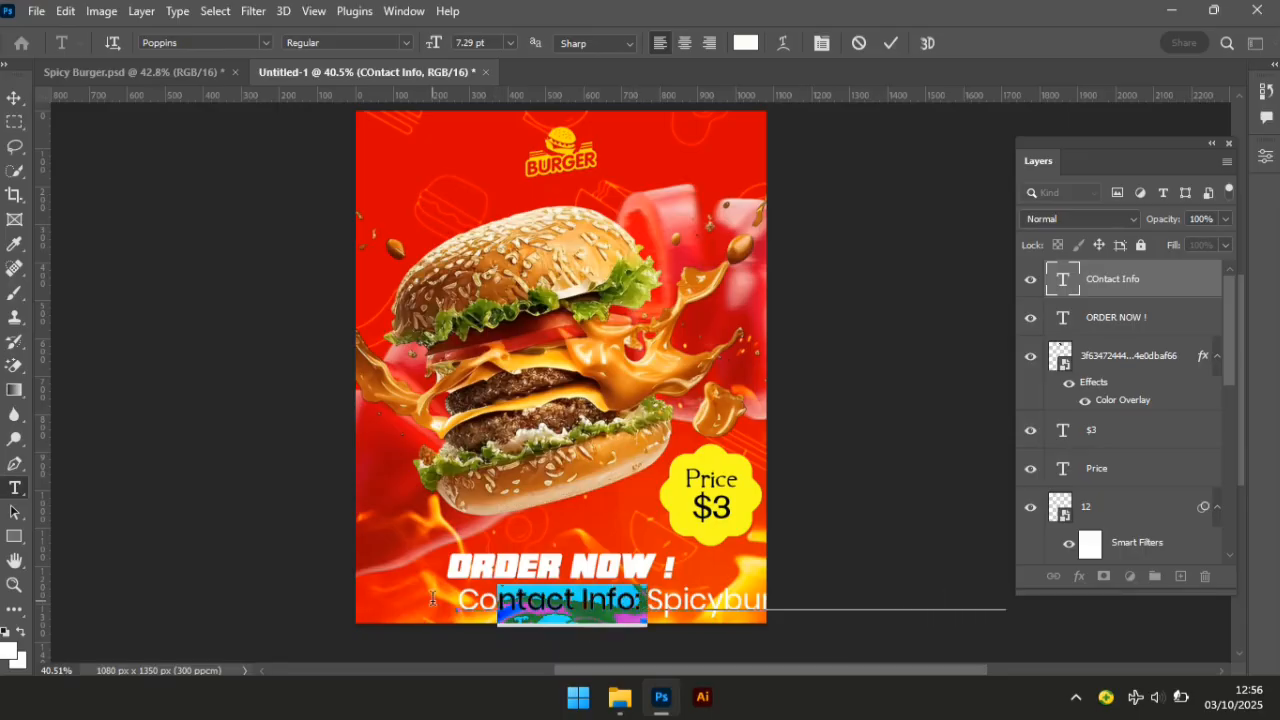
{"action": "key", "text": "shift+Left"}
{"action": "key", "text": "shift+Left"}
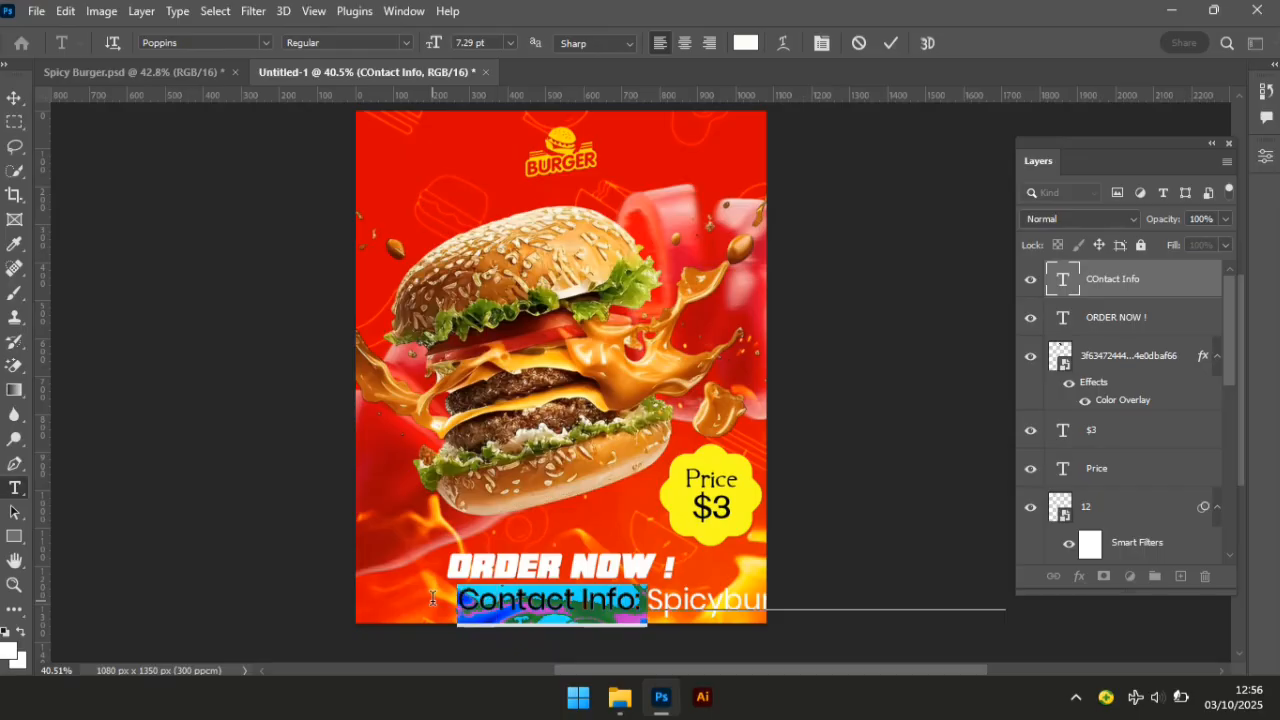
{"action": "left_click", "coordinate": [746, 44]}
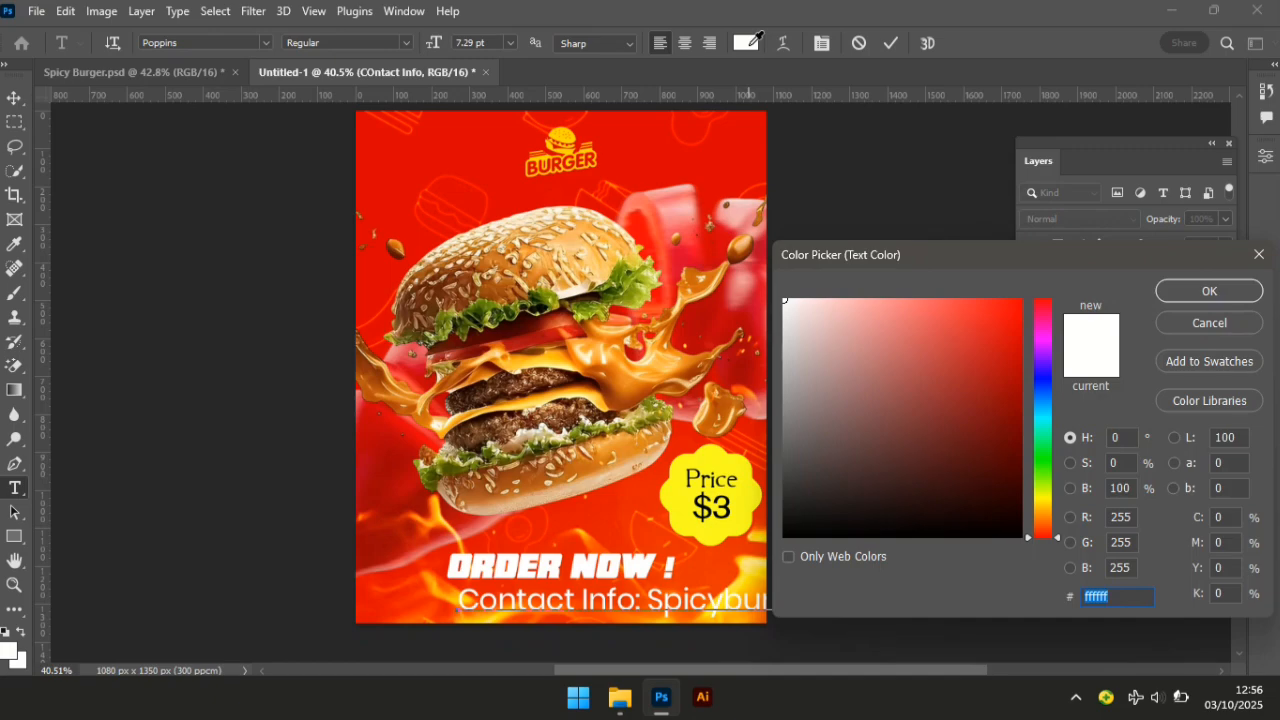
{"action": "type", "text": "ff"}
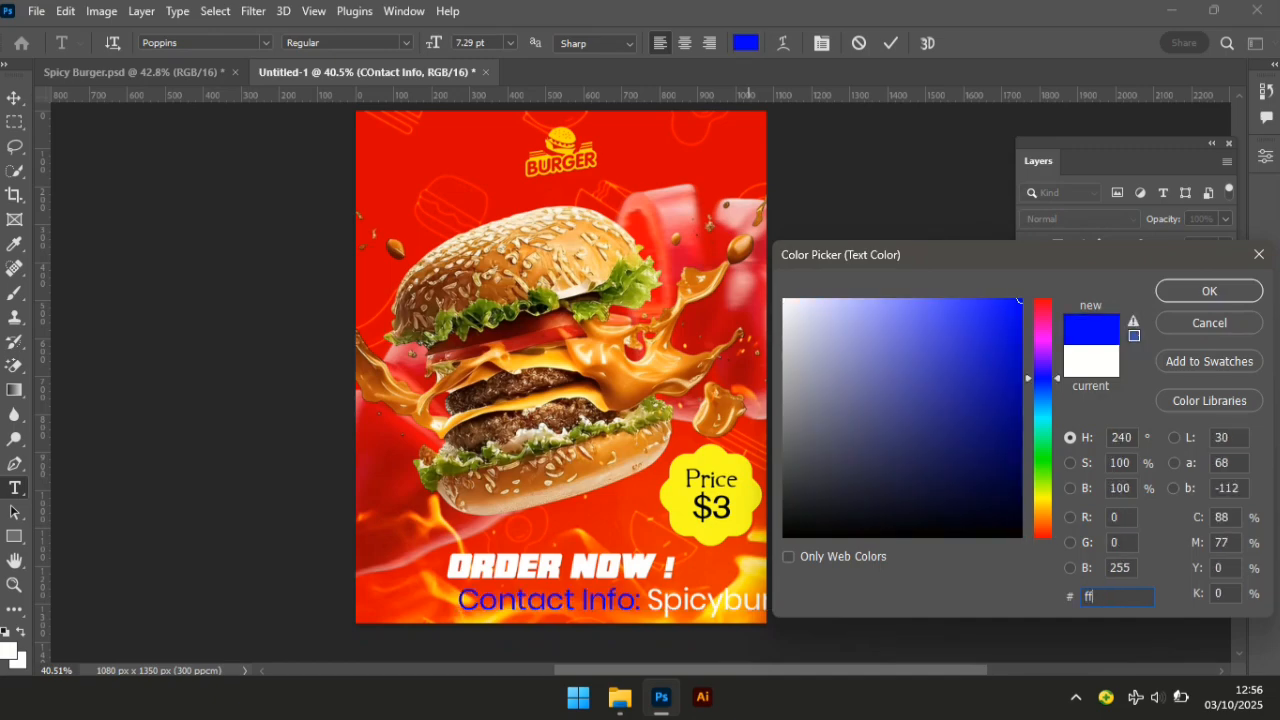
{"action": "type", "text": "e"}
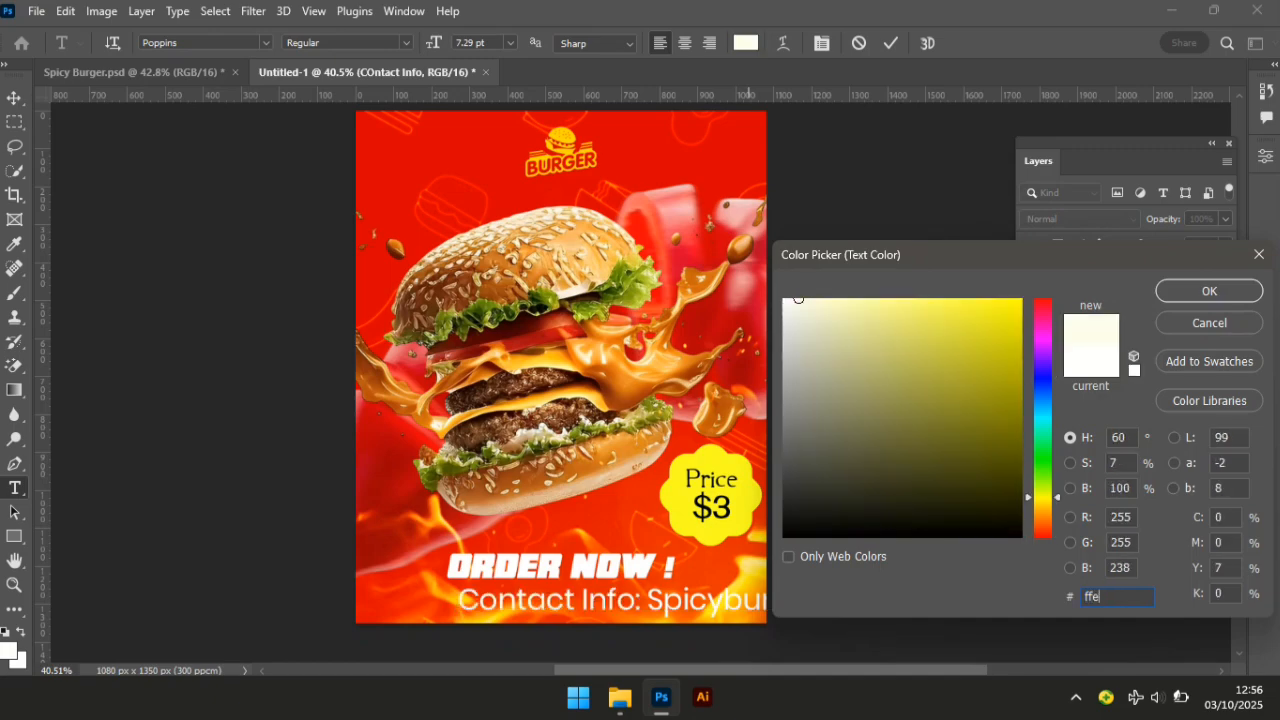
{"action": "type", "text": "400"}
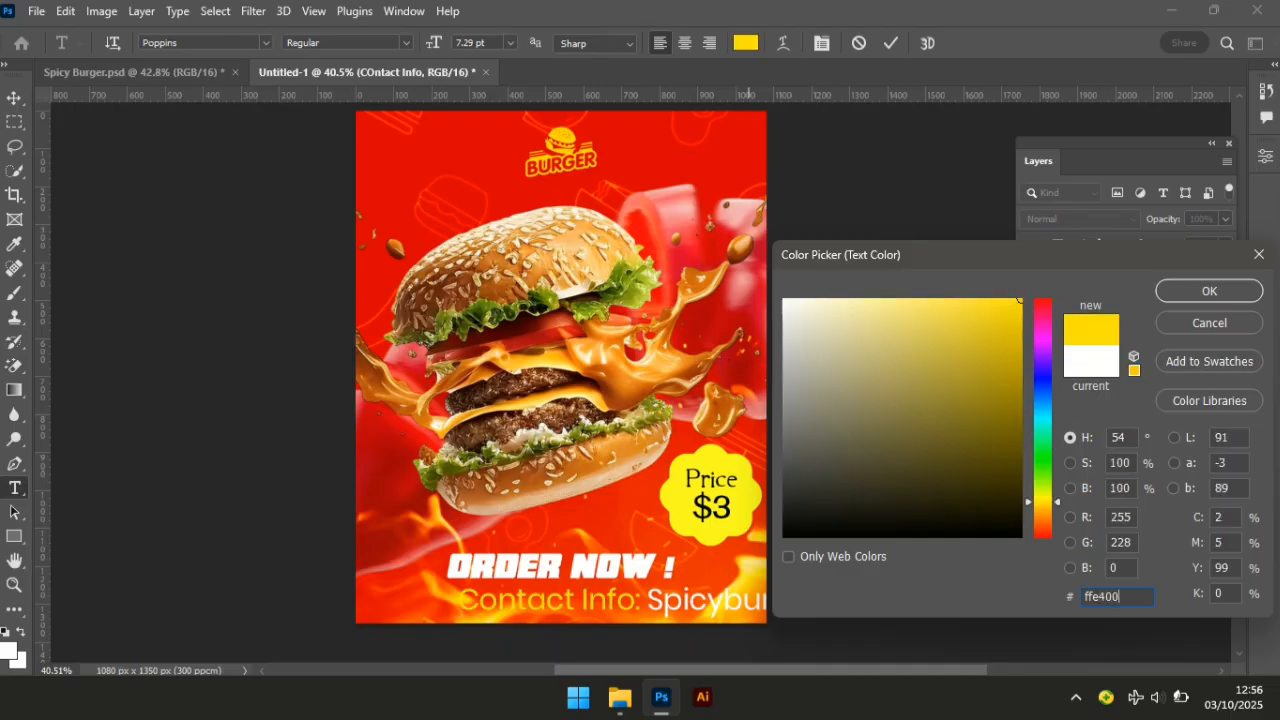
{"action": "left_click", "coordinate": [1196, 290]}
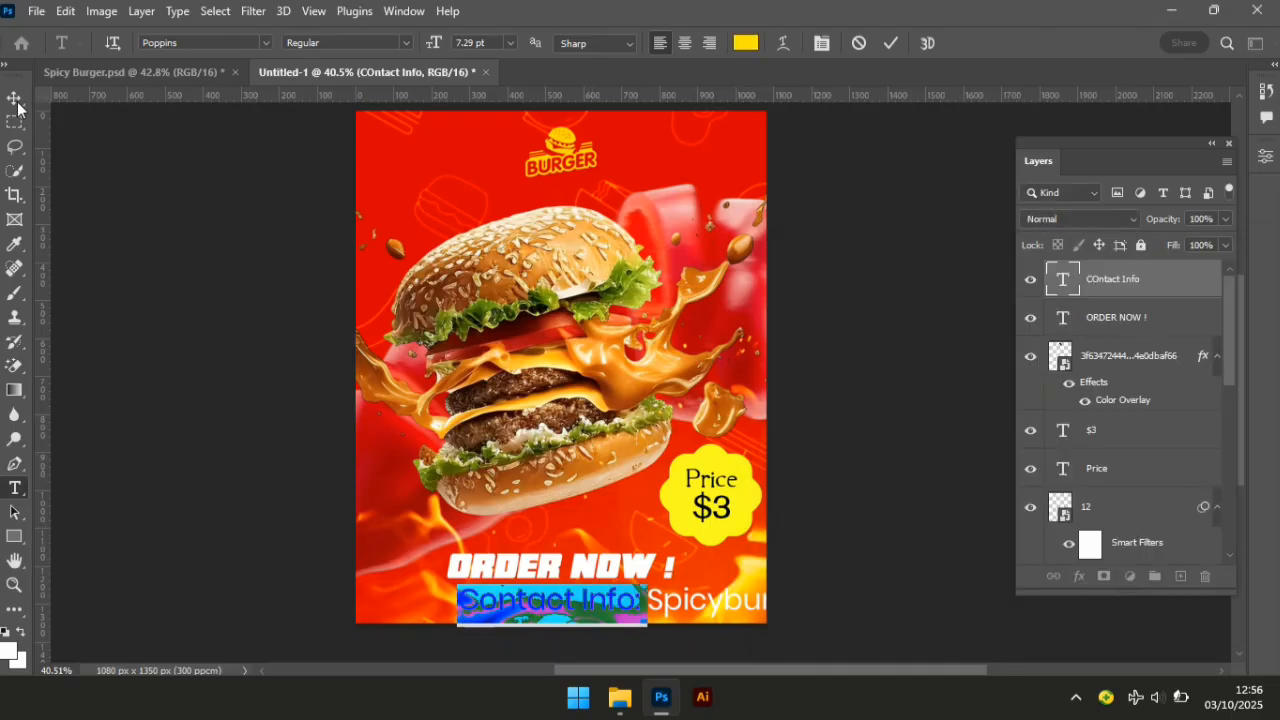
{"action": "left_click", "coordinate": [14, 97]}
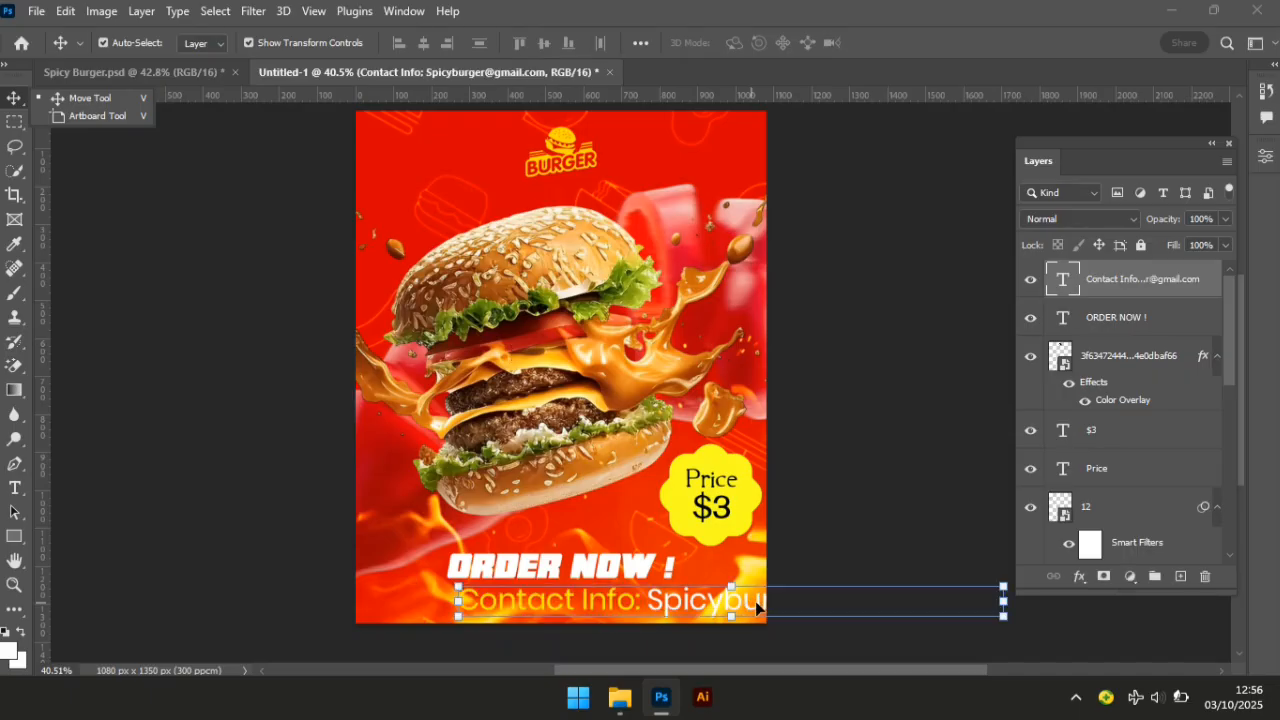
Move the contact line up and scale it to about 37% below ORDER NOW!
{"action": "left_click_drag", "start_coordinate": [640, 573], "coordinate": [520, 540]}
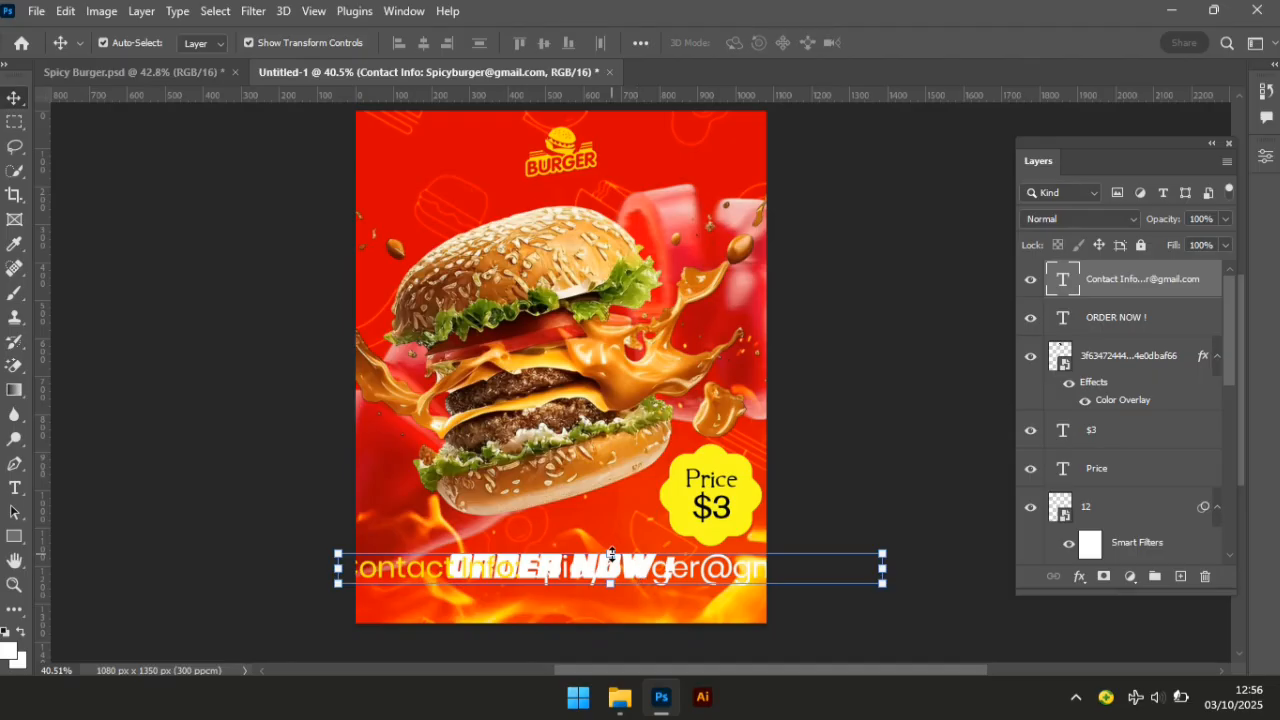
{"action": "left_click_drag", "start_coordinate": [610, 553], "coordinate": [621, 596]}
{"action": "key", "text": "Up"}
{"action": "key", "text": "Up"}
{"action": "key", "text": "Up"}
{"action": "key", "text": "Up"}
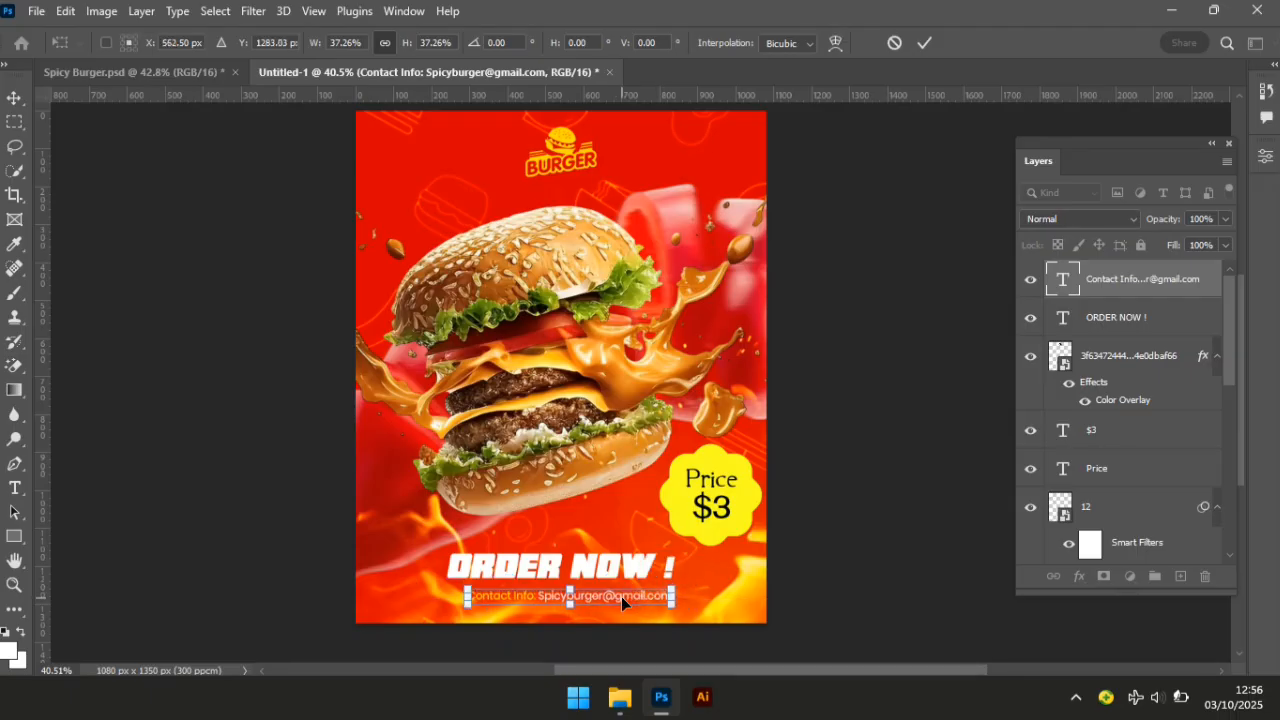
{"action": "key", "text": "Return"}
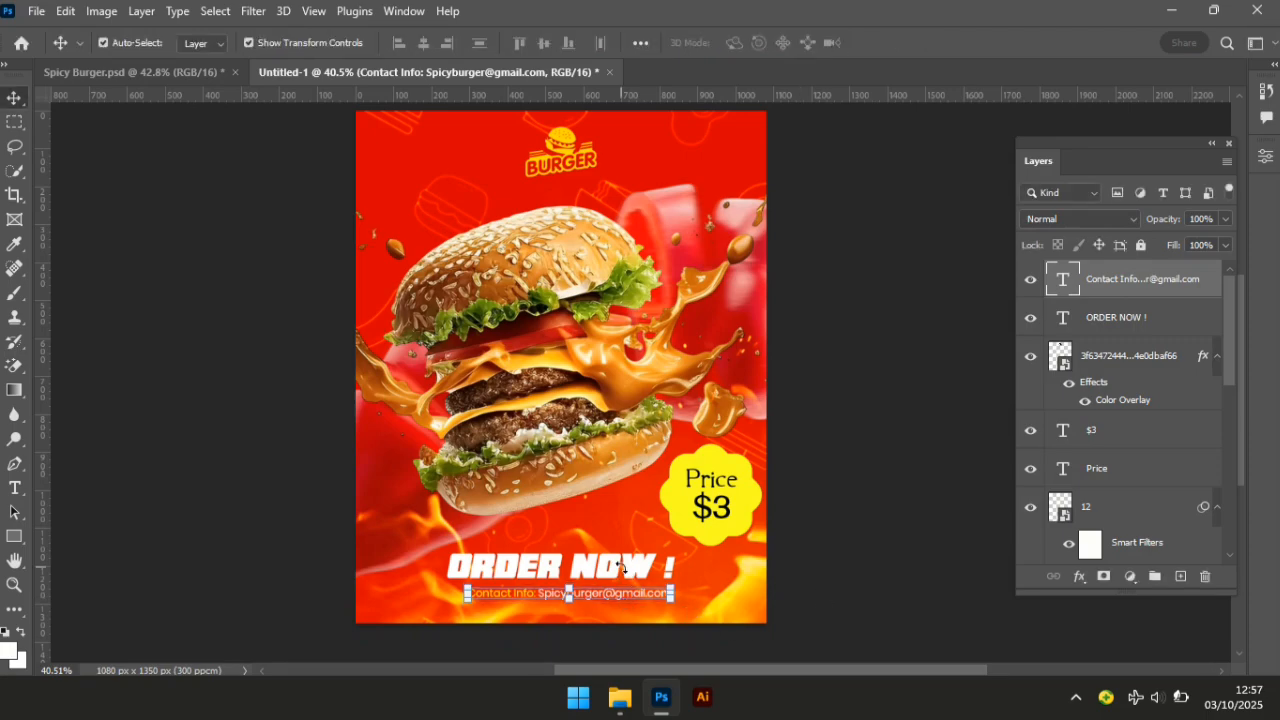
{"action": "key", "text": "ctrl+t"}
{"action": "key", "text": "Return"}
Enlarge the ORDER NOW ! text to about 110%.
{"action": "left_click", "coordinate": [645, 568]}
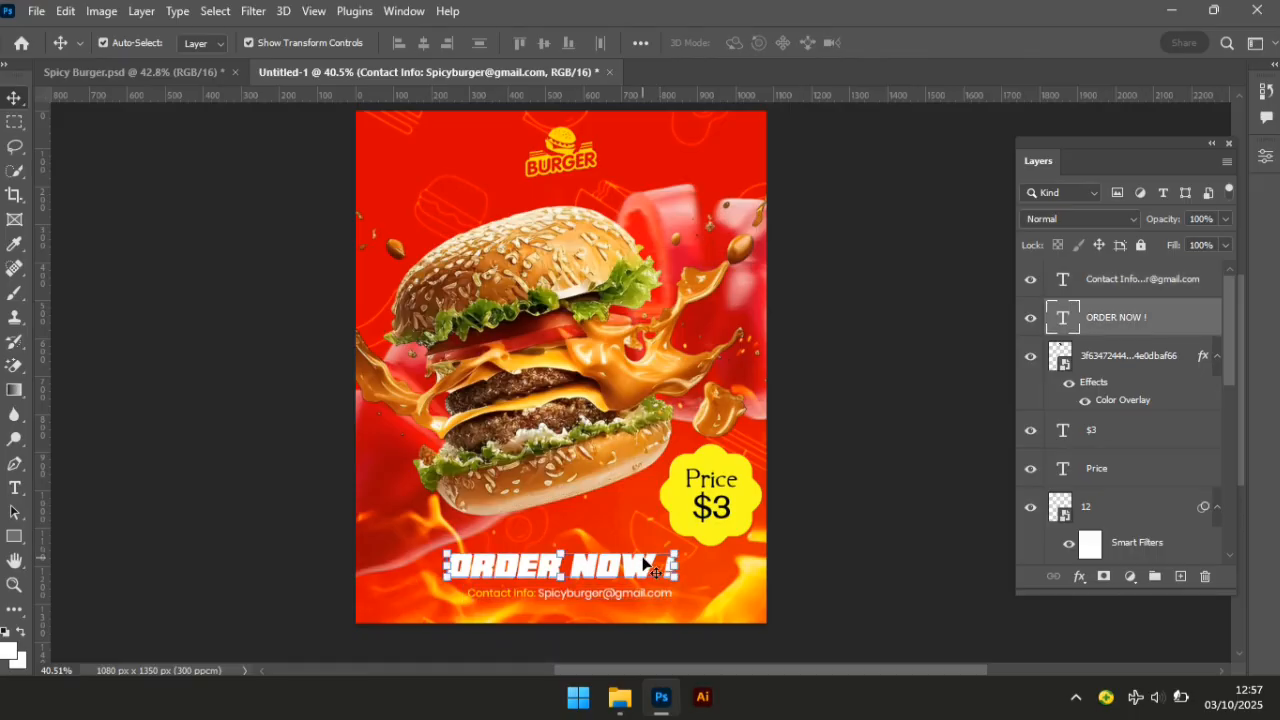
{"action": "key", "text": "ctrl+t"}
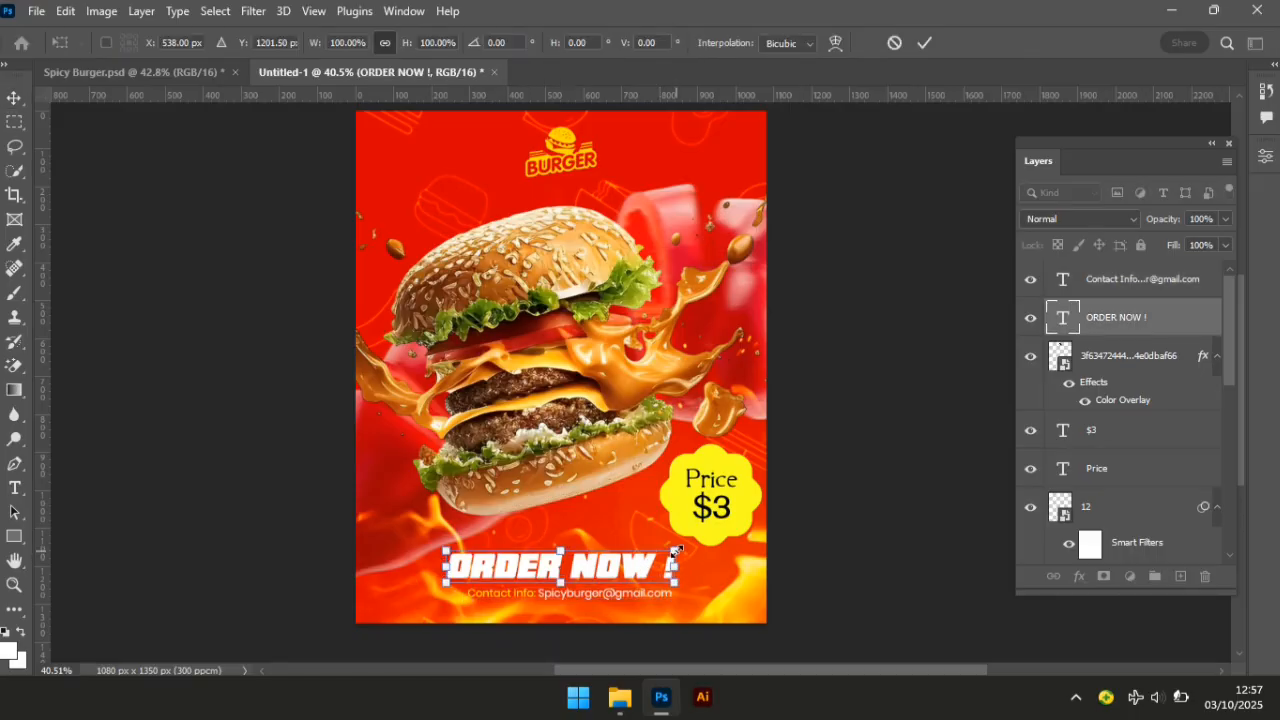
{"action": "left_click_drag", "start_coordinate": [676, 551], "coordinate": [697, 541]}
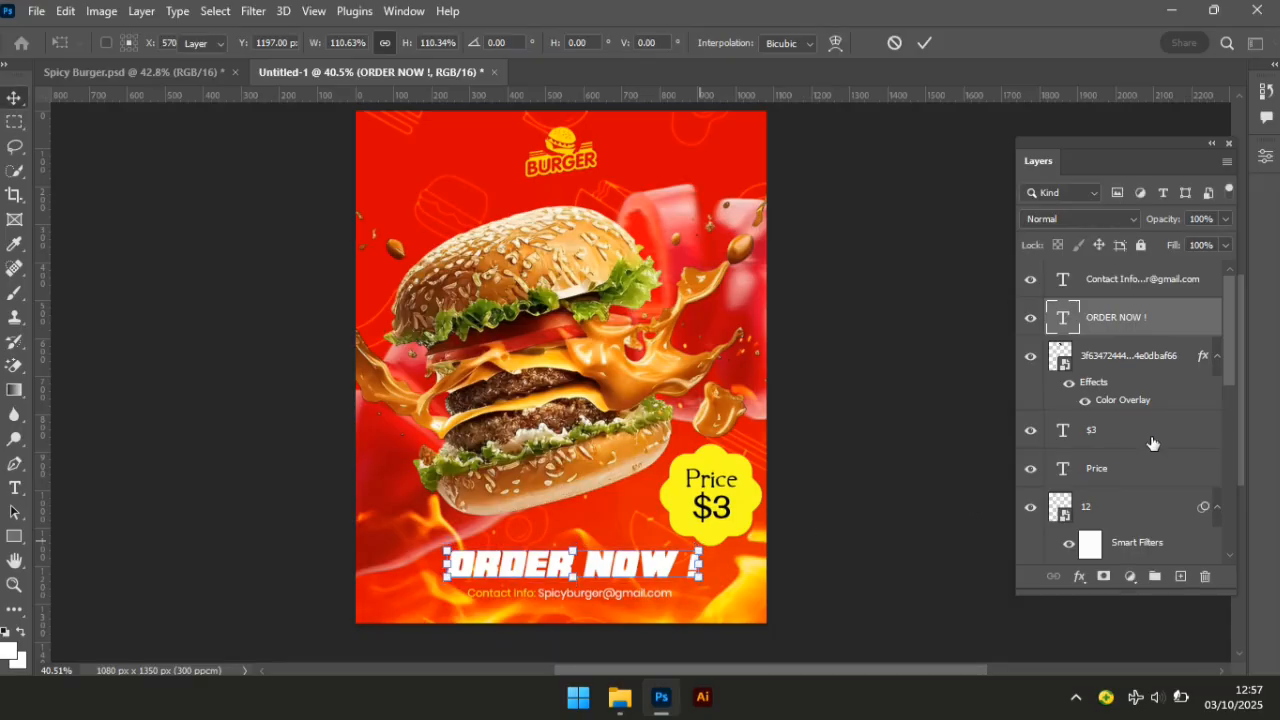
{"action": "key", "text": "Return"}
Centre ORDER NOW ! horizontally against the Background layer.
{"action": "left_click_drag", "start_coordinate": [1229, 366], "coordinate": [1231, 530]}
{"action": "key", "text": "ctrl"}
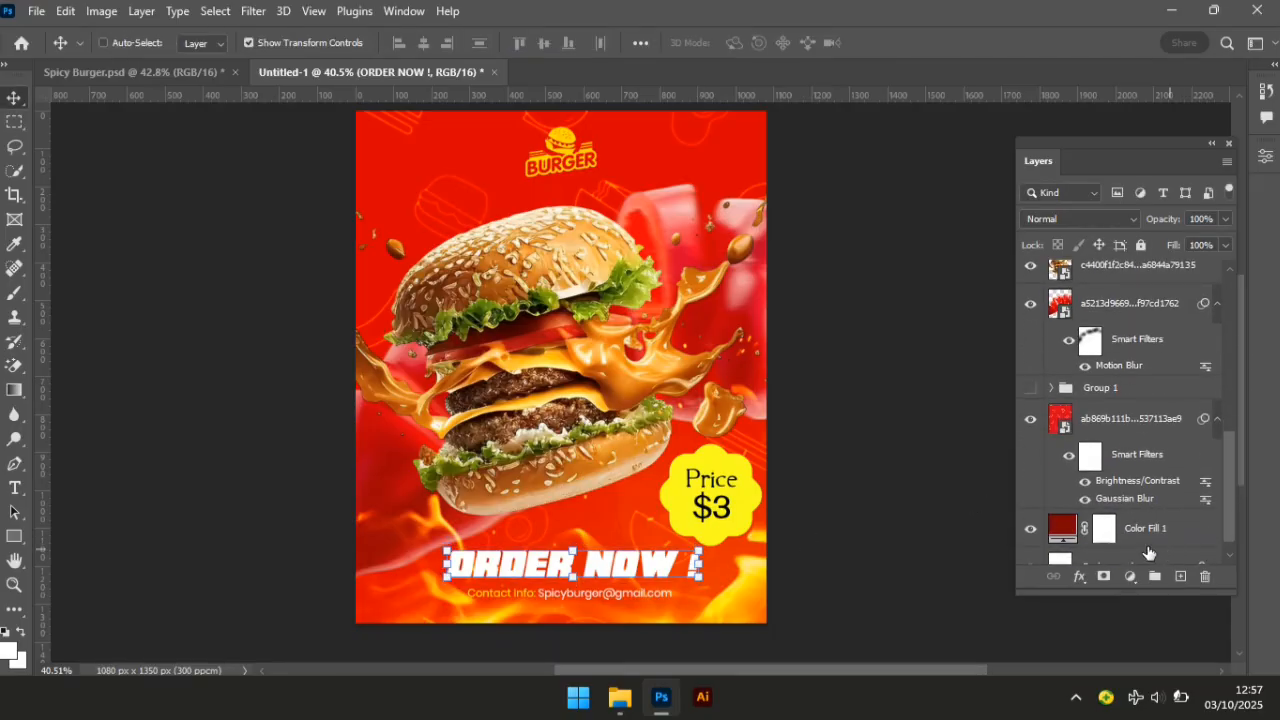
{"action": "left_click", "coordinate": [1024, 516]}
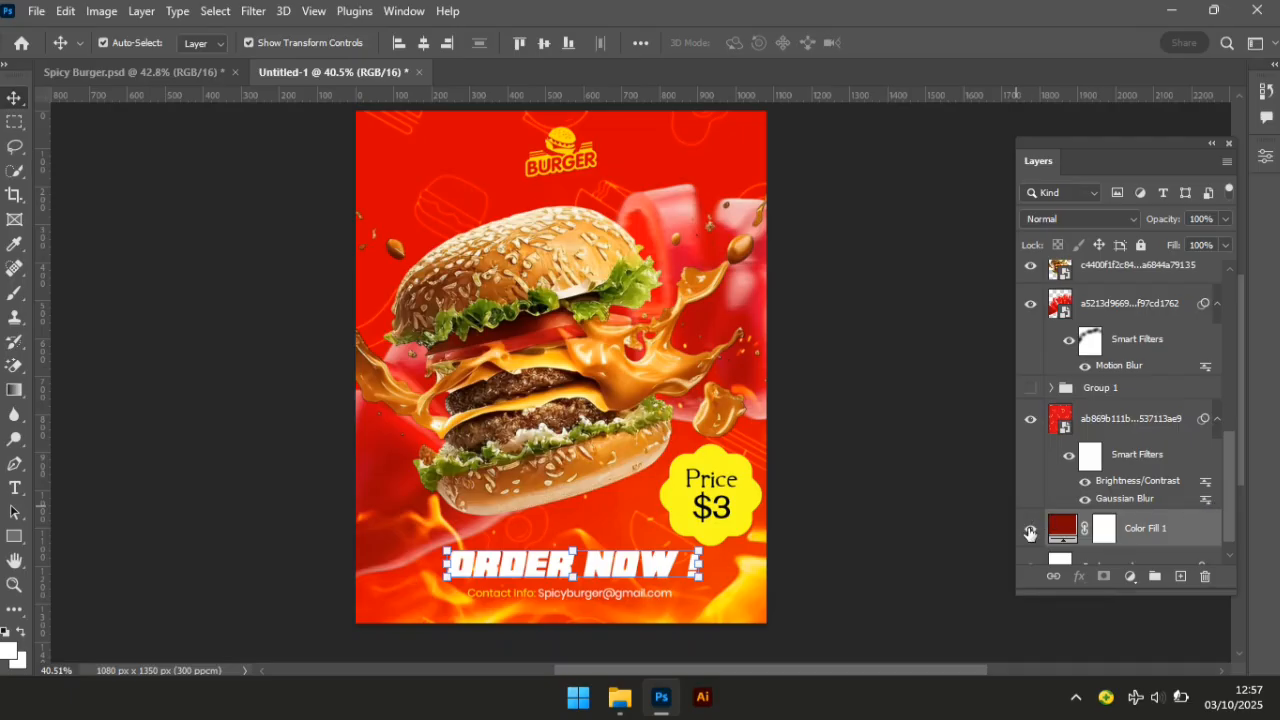
{"action": "left_click", "coordinate": [705, 562]}
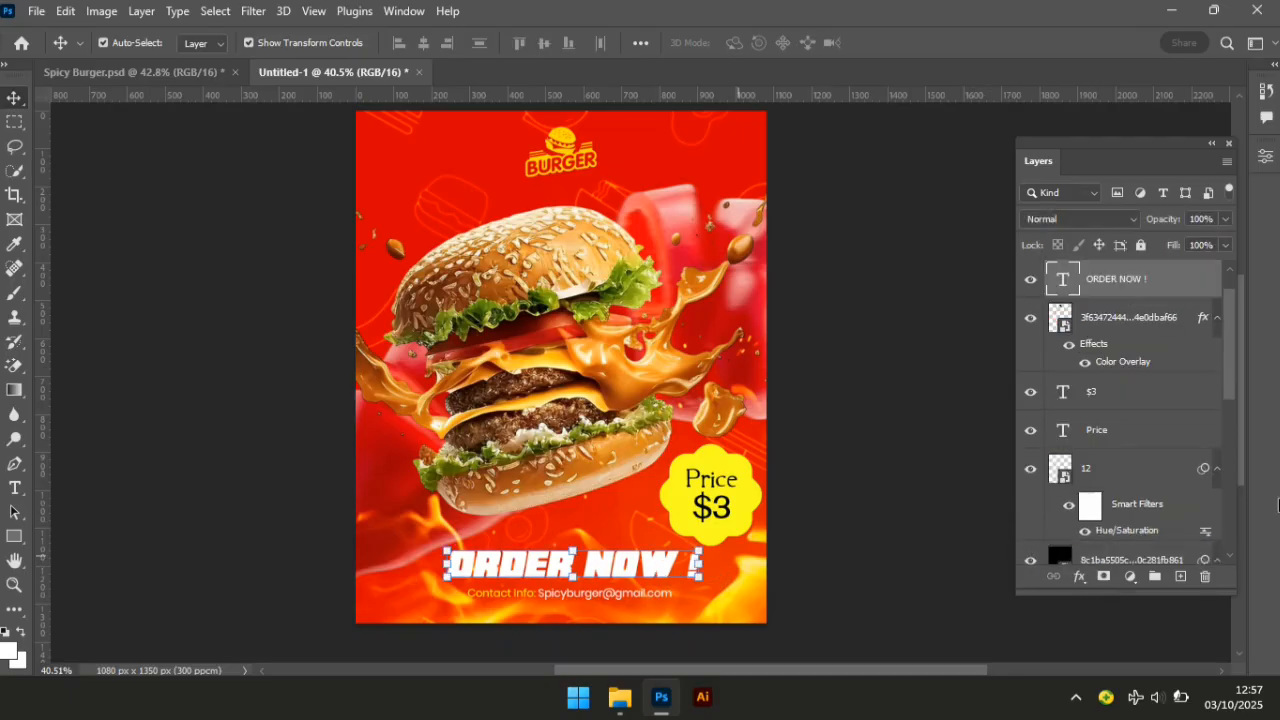
{"action": "left_click_drag", "start_coordinate": [1222, 407], "coordinate": [1234, 557]}
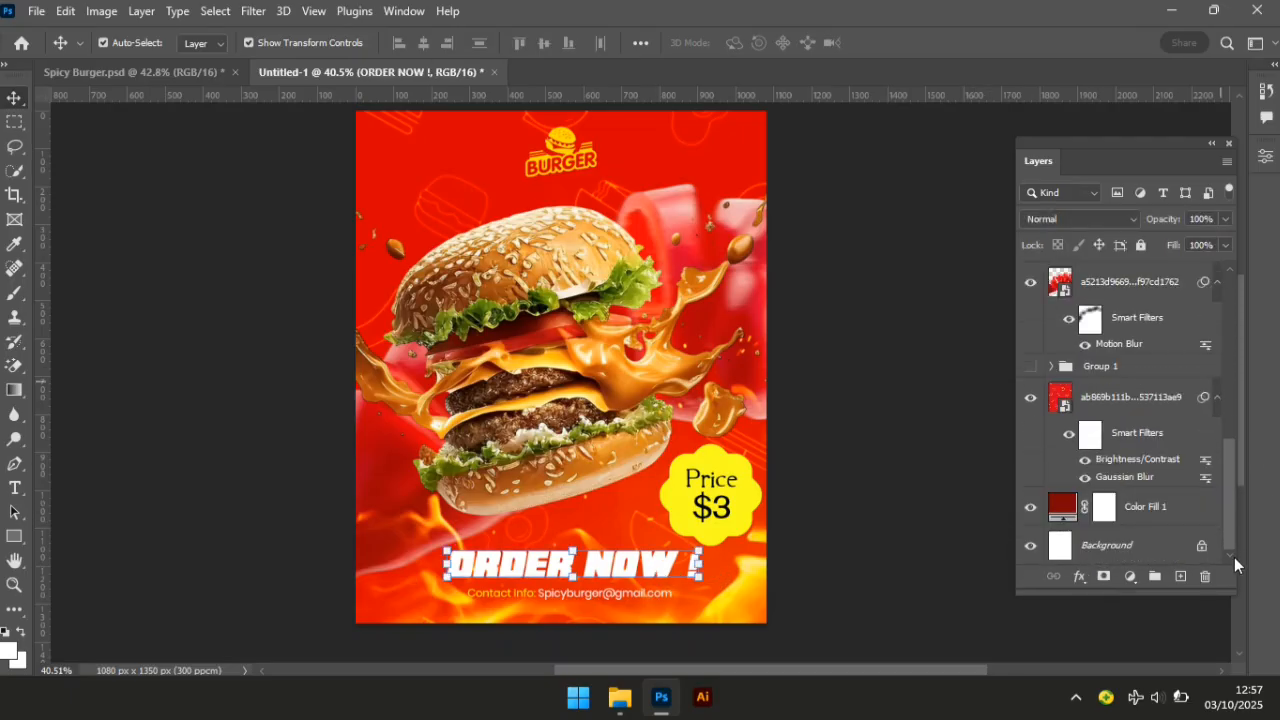
{"action": "left_click", "coordinate": [1144, 556]}
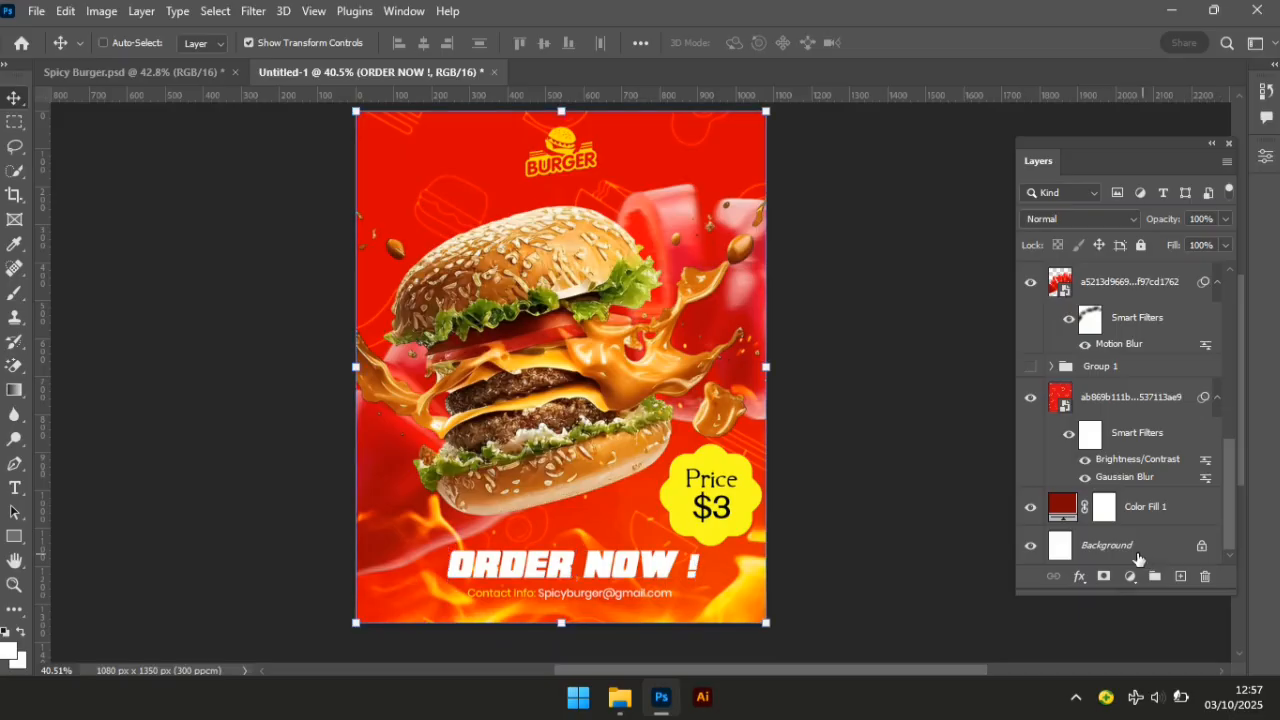
{"action": "left_click", "coordinate": [424, 42]}
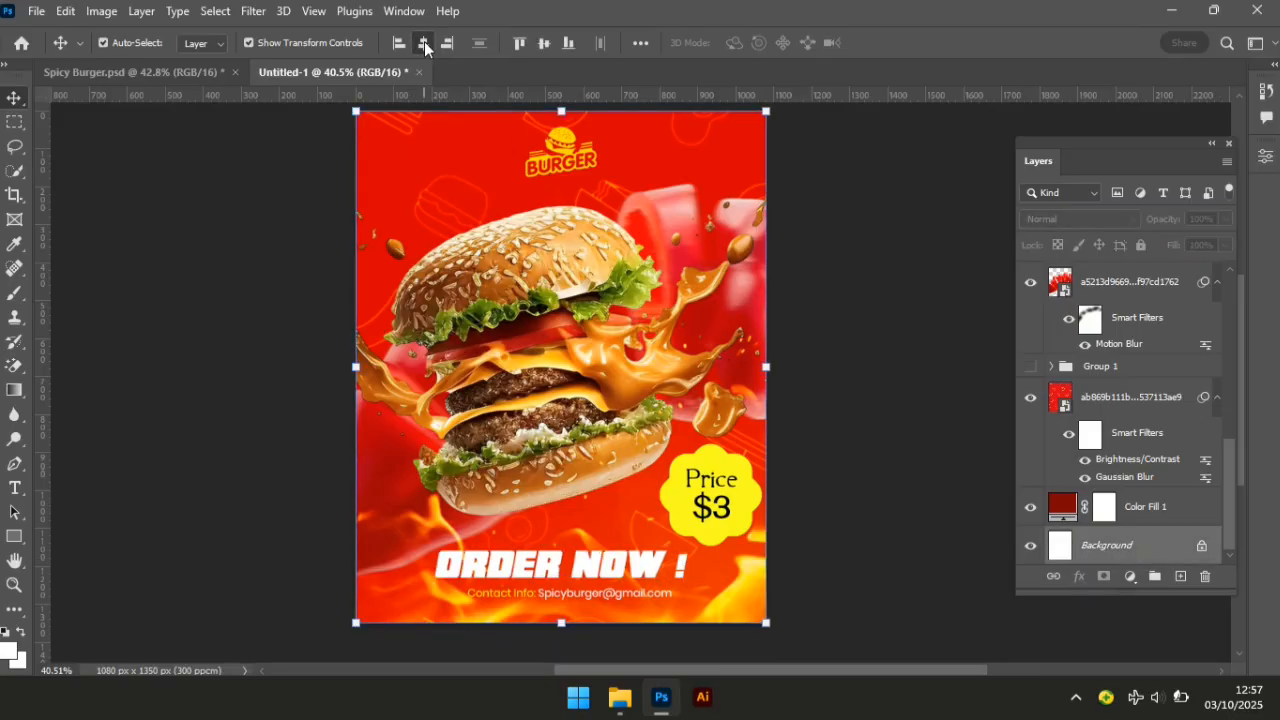
Centre the contact line horizontally against the Background layer.
{"action": "left_click", "coordinate": [606, 593]}
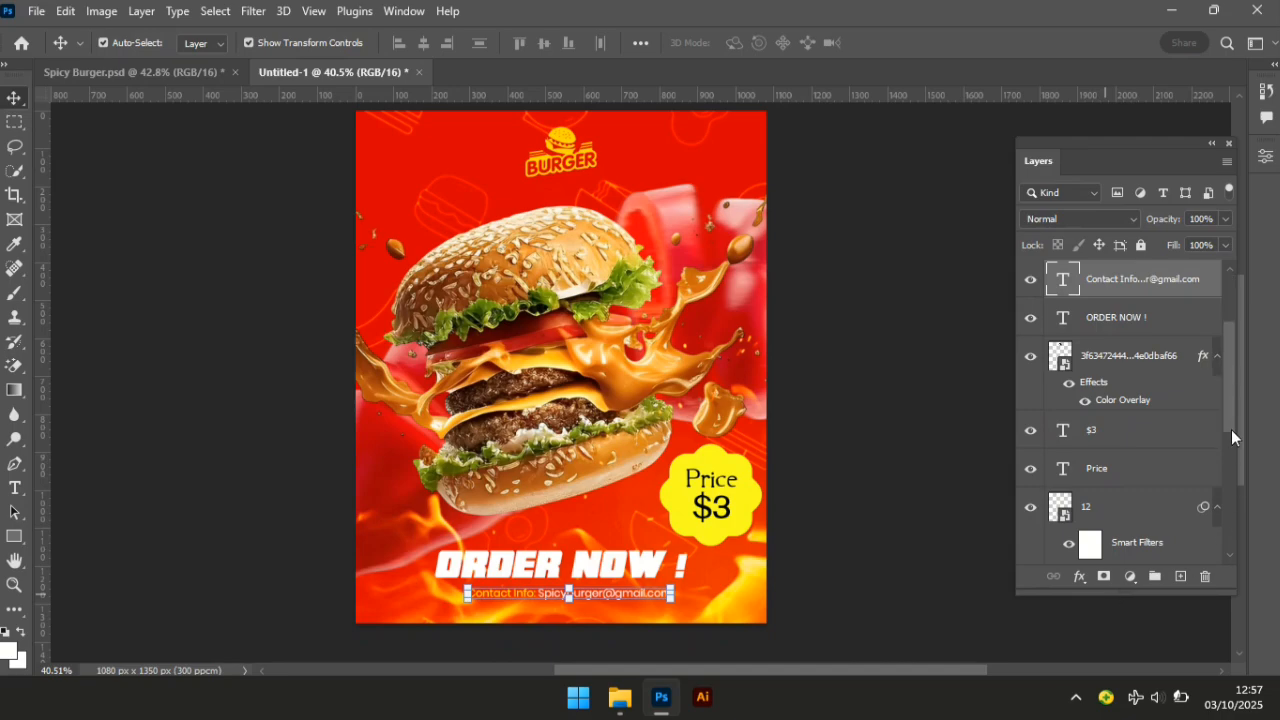
{"action": "left_click_drag", "start_coordinate": [1231, 429], "coordinate": [1232, 548]}
{"action": "left_click", "coordinate": [1146, 545], "text": "ctrl"}
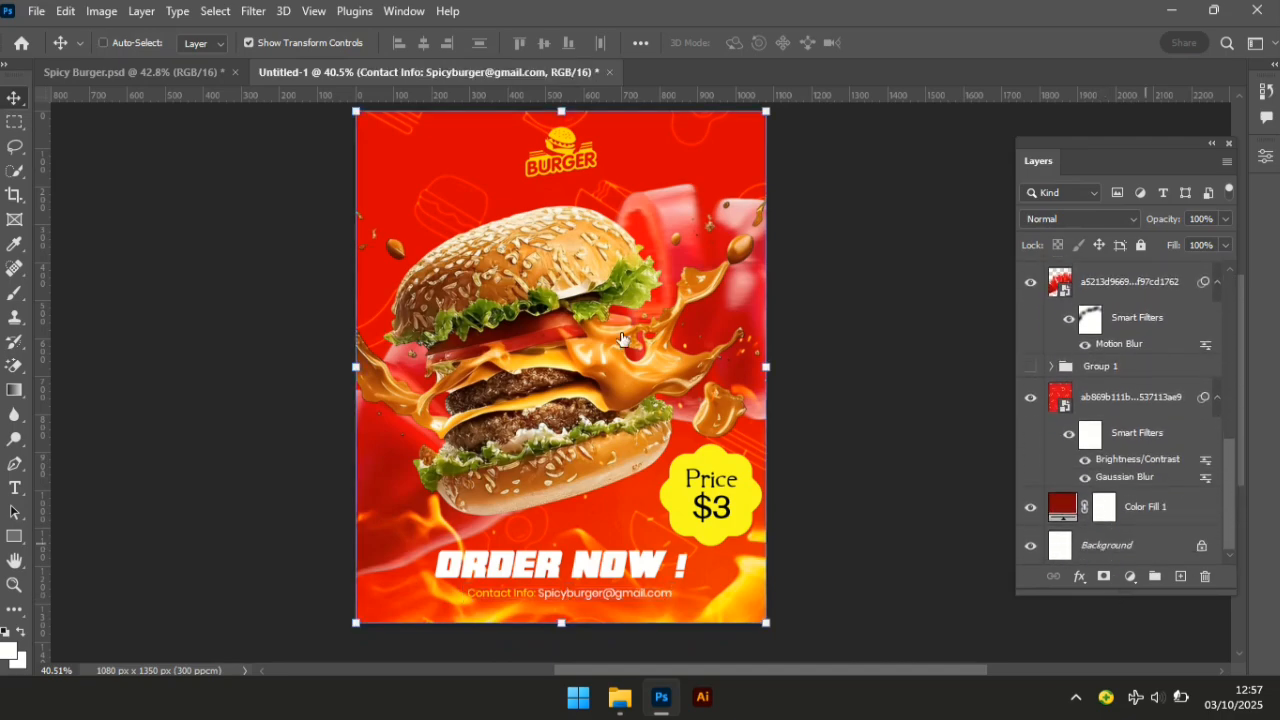
{"action": "left_click", "coordinate": [424, 49]}
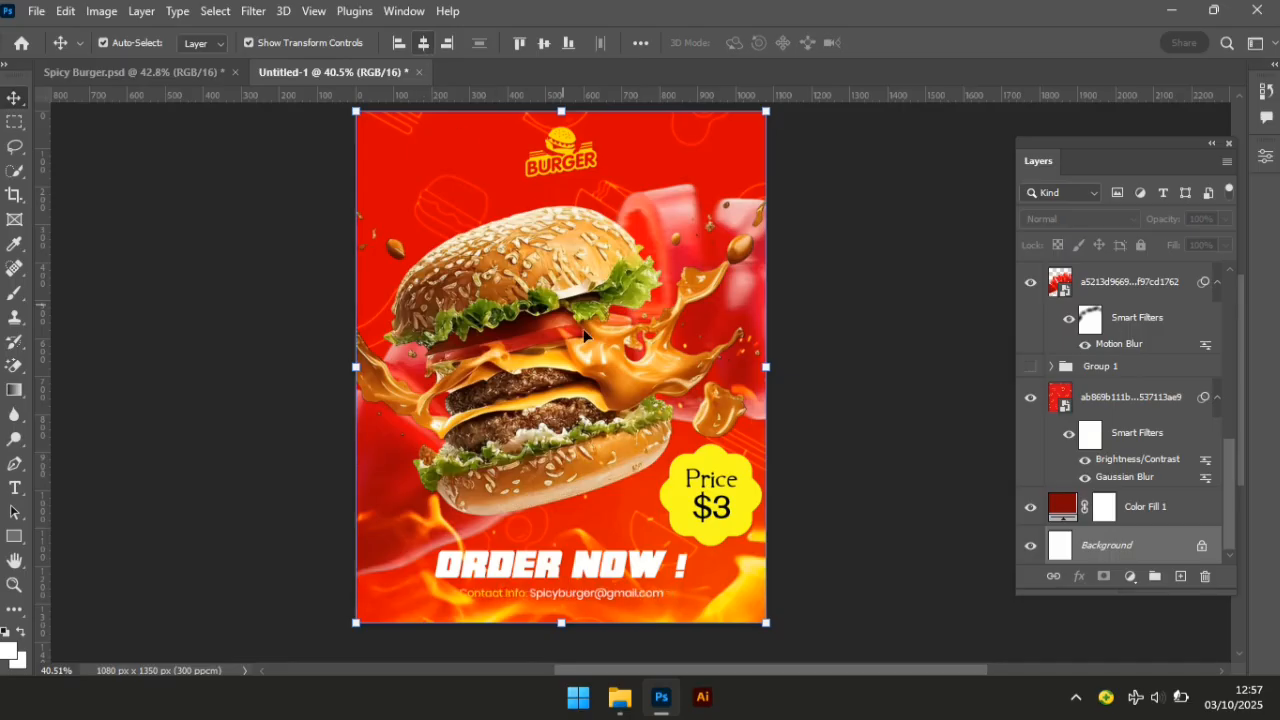
{"action": "key", "text": "ctrl+d"}
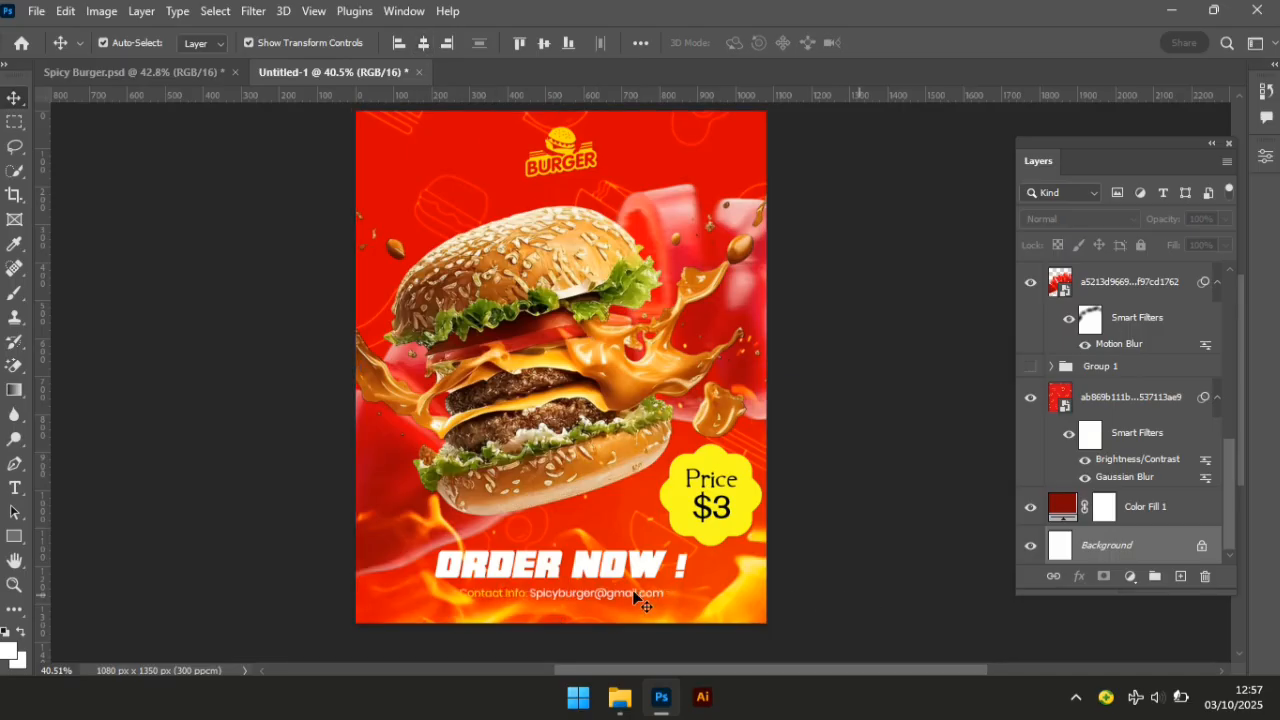
Nudge the contact line up two pixels, closer beneath ORDER NOW !
{"action": "left_click", "coordinate": [634, 597]}
{"action": "key", "text": "Up"}
{"action": "key", "text": "Up"}
{"action": "key", "text": "Up"}
{"action": "key", "text": "Up"}
{"action": "key", "text": "Up"}
{"action": "key", "text": "Up"}
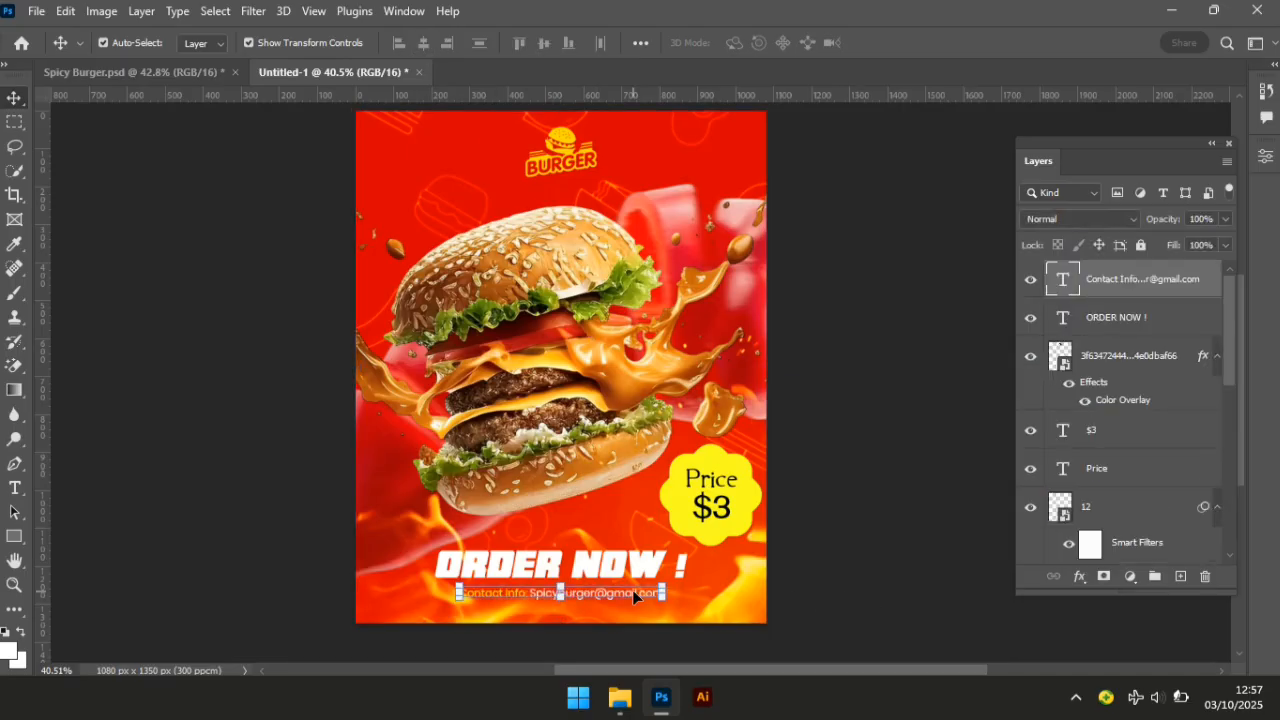
{"action": "key", "text": "Up"}
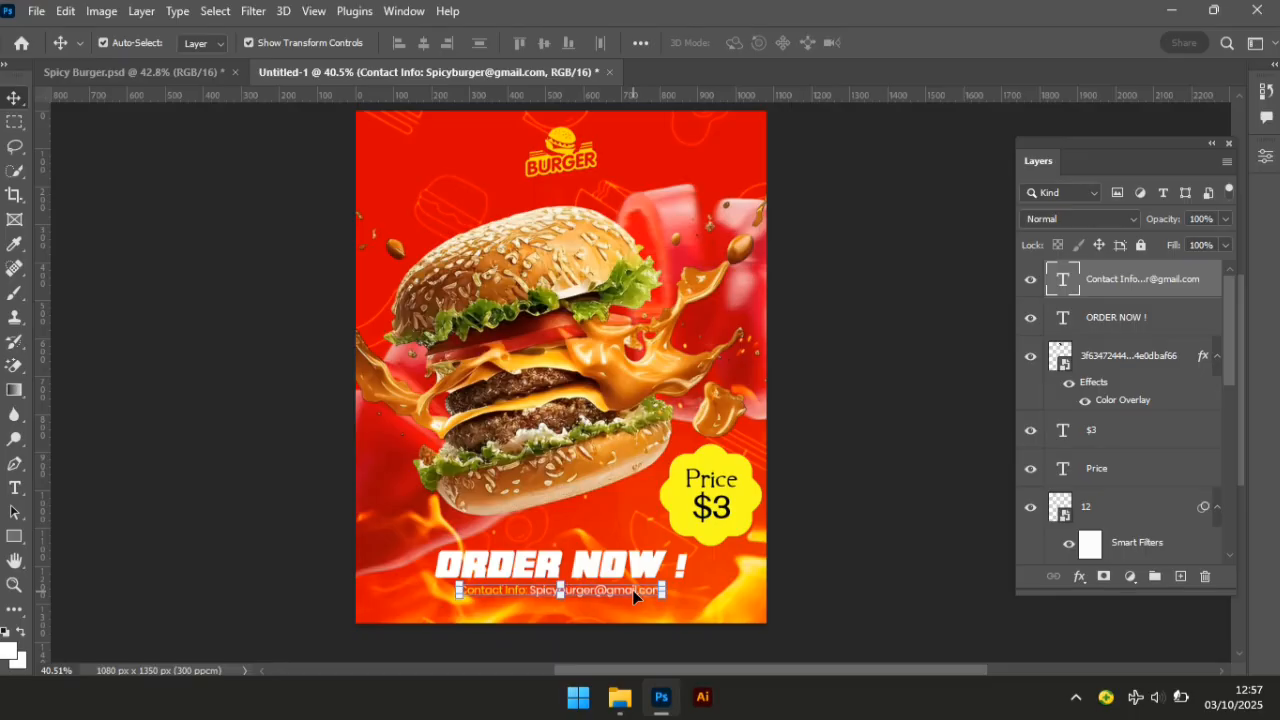
{"action": "left_click", "coordinate": [897, 558]}
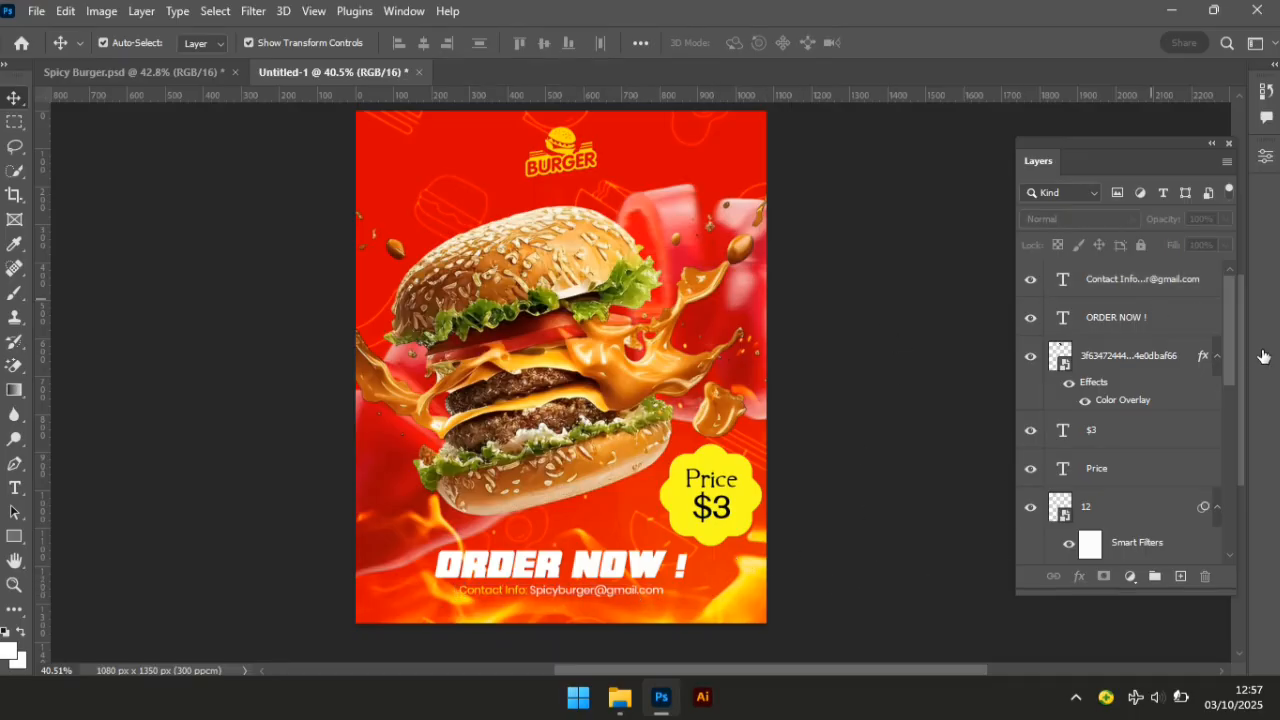
{"action": "left_click_drag", "start_coordinate": [1236, 357], "coordinate": [1232, 472]}
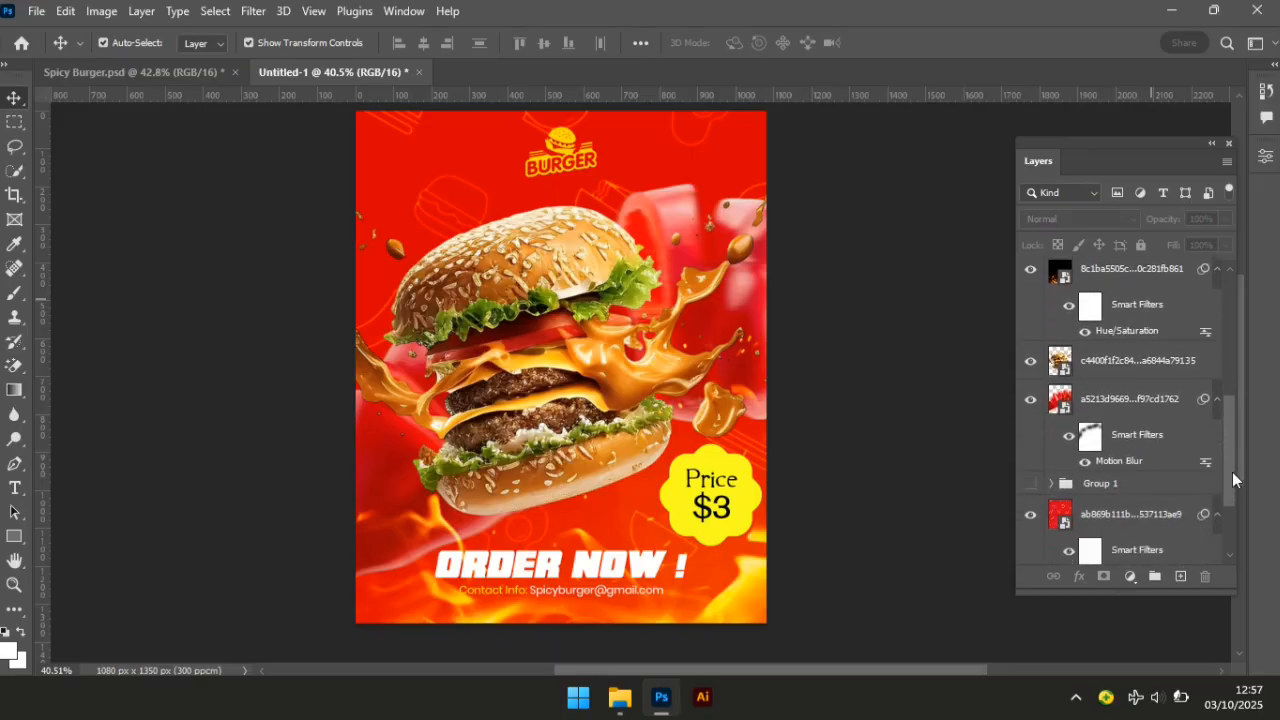
Show the HOT lettering group again and fit the whole poster in the window.
{"action": "left_click", "coordinate": [1031, 484]}
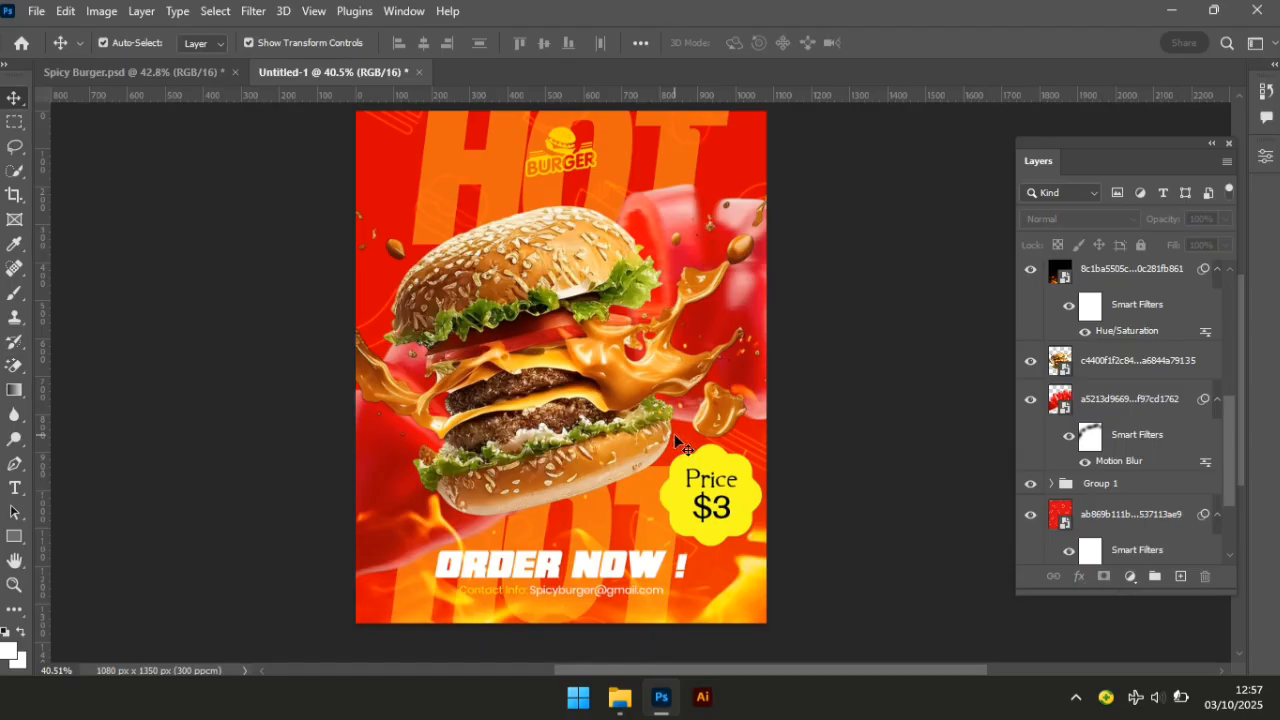
{"action": "key", "text": "z"}
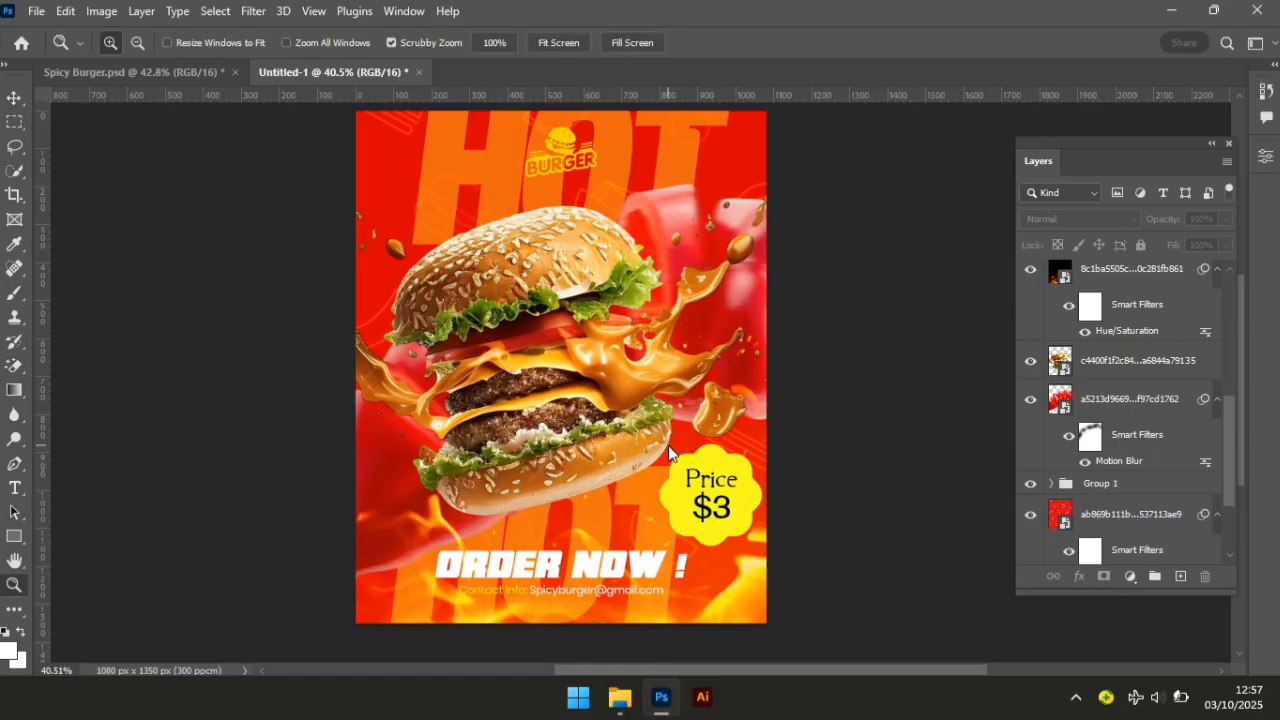
{"action": "right_click", "coordinate": [668, 450]}
{"action": "left_click", "coordinate": [705, 454]}
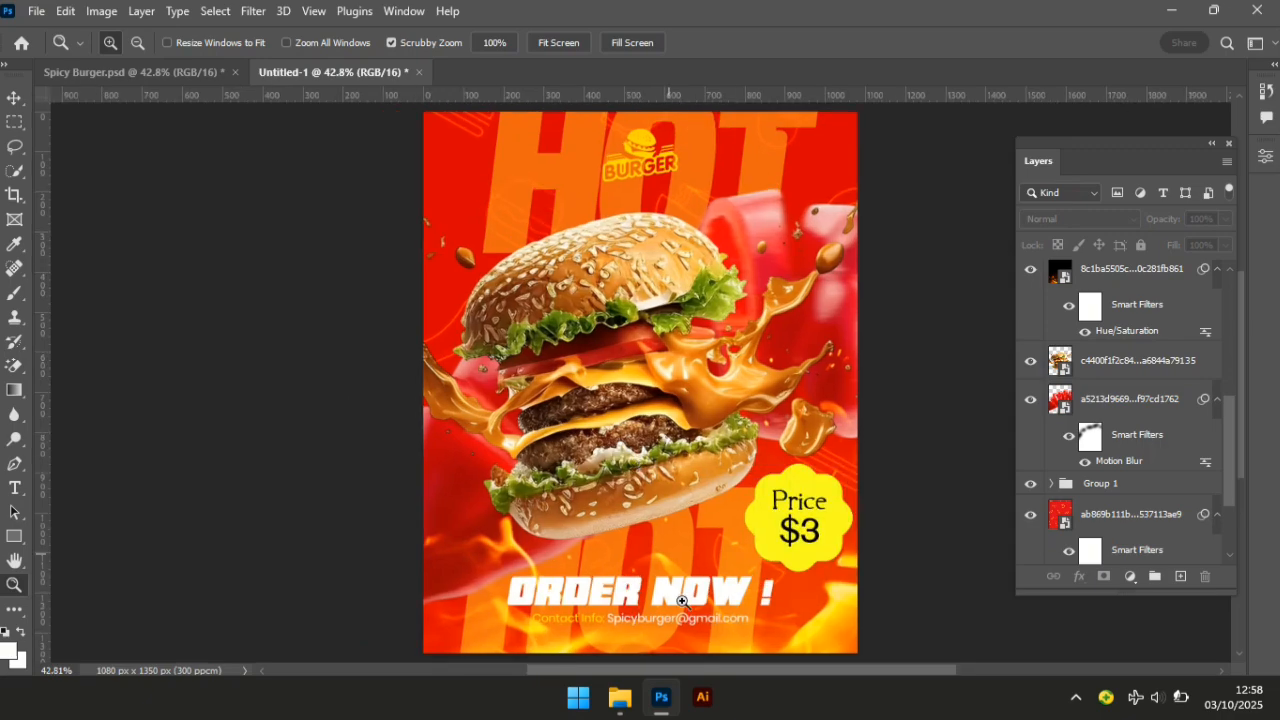
{"action": "left_click_drag", "start_coordinate": [699, 672], "coordinate": [733, 674]}
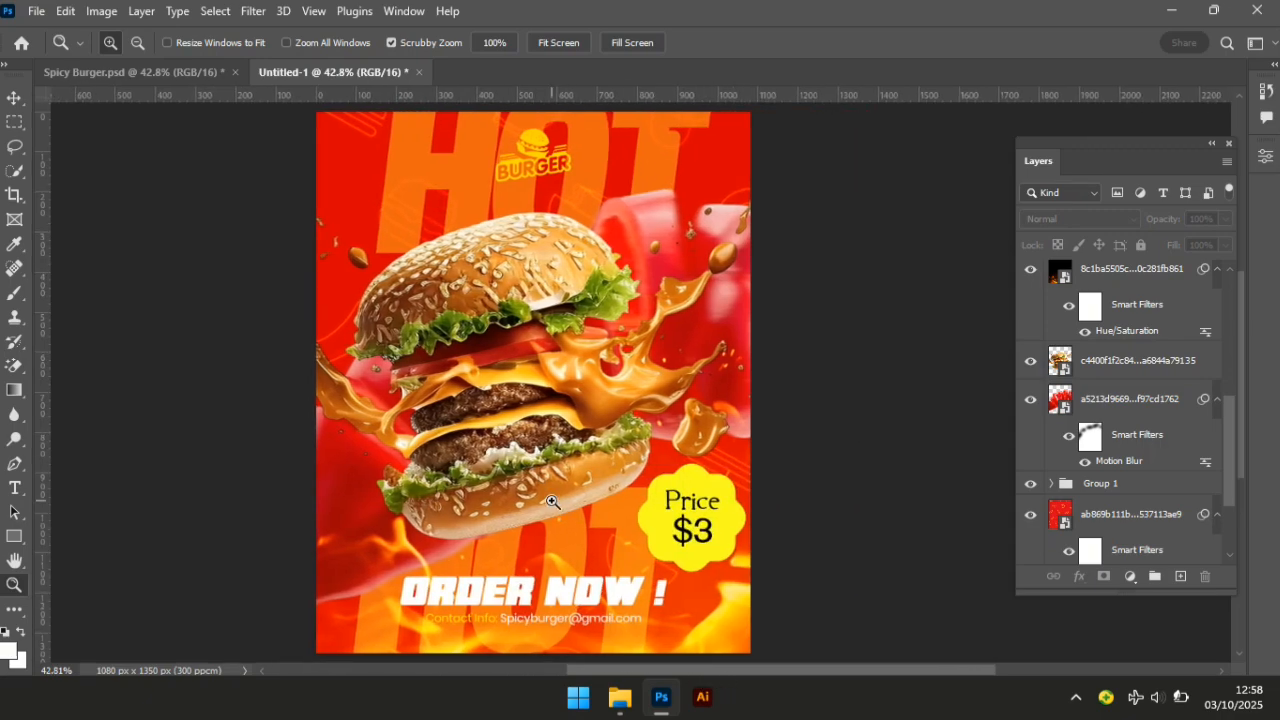
{"action": "key", "text": "v"}
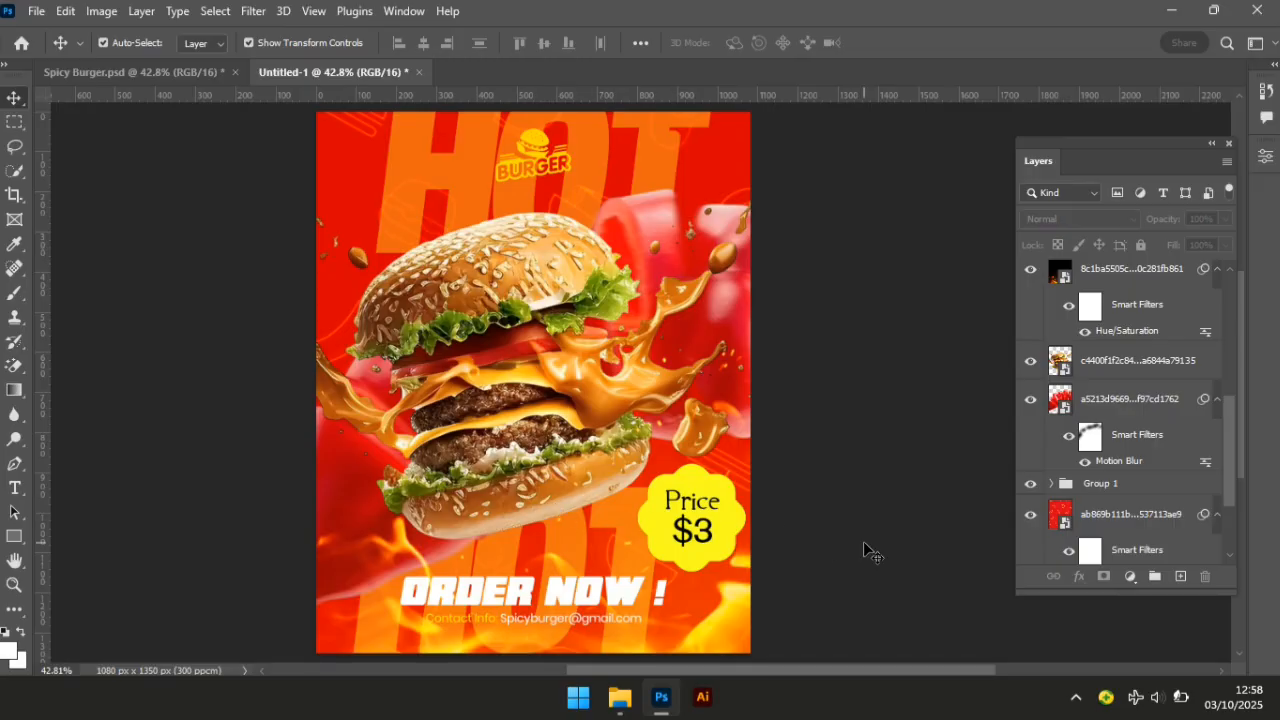